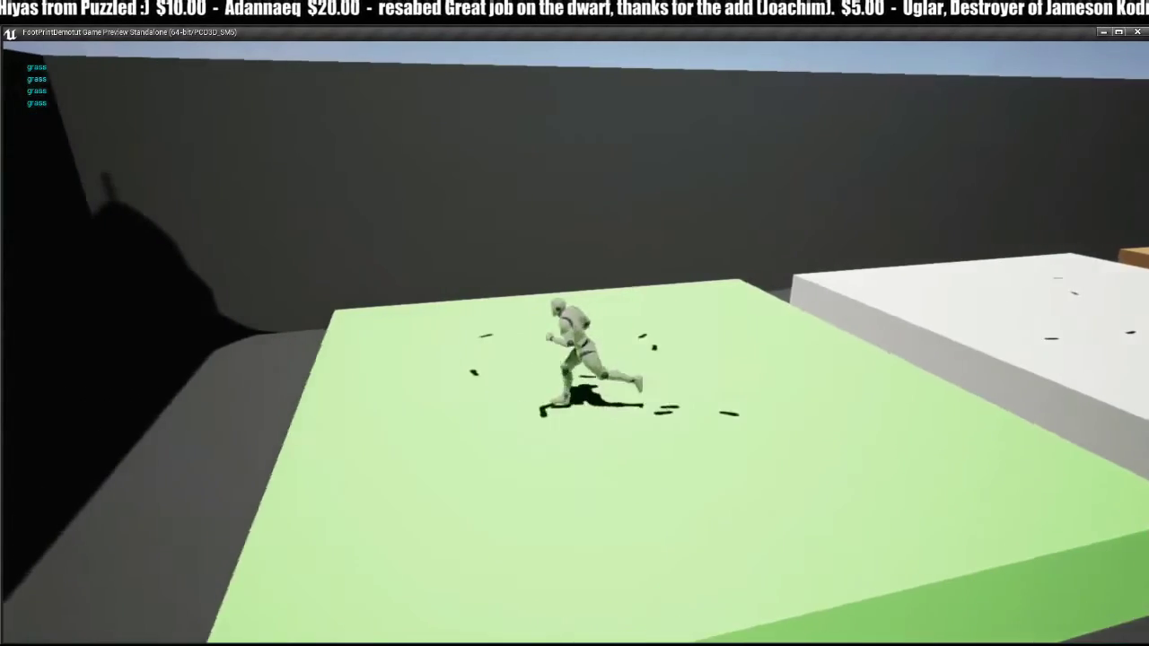
Step: Playtest the character's footprints by running and jumping across the grass, snow and wood platforms, and end the preview
key(space)
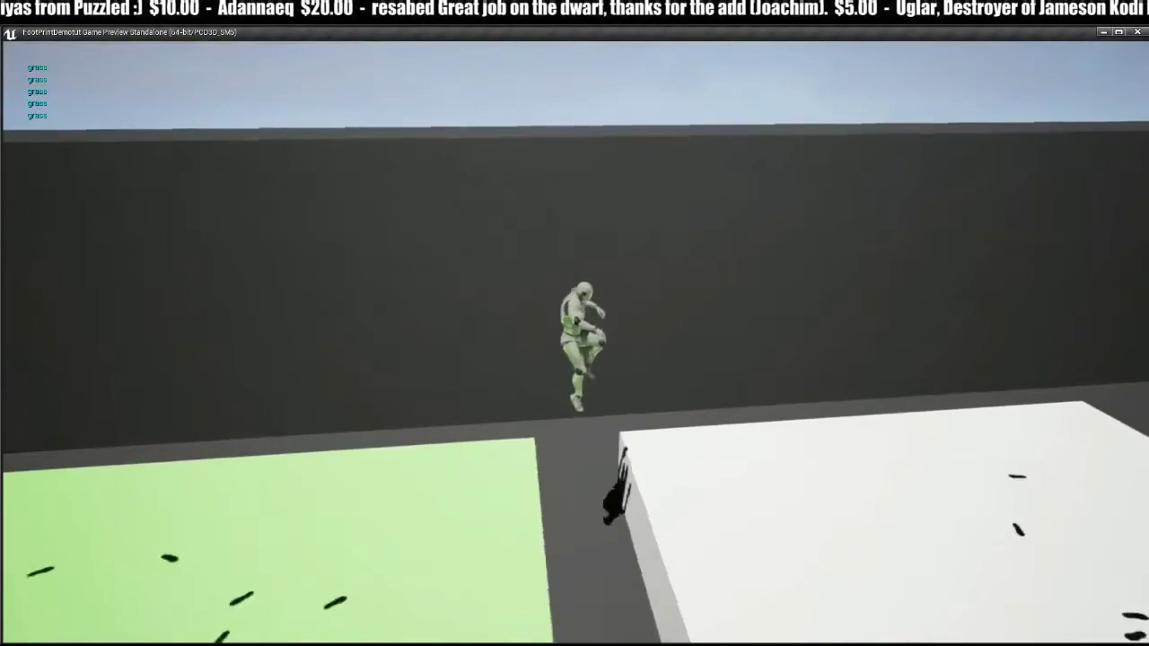
key(a)
key(w)
key(w)
key(d)
key(s)
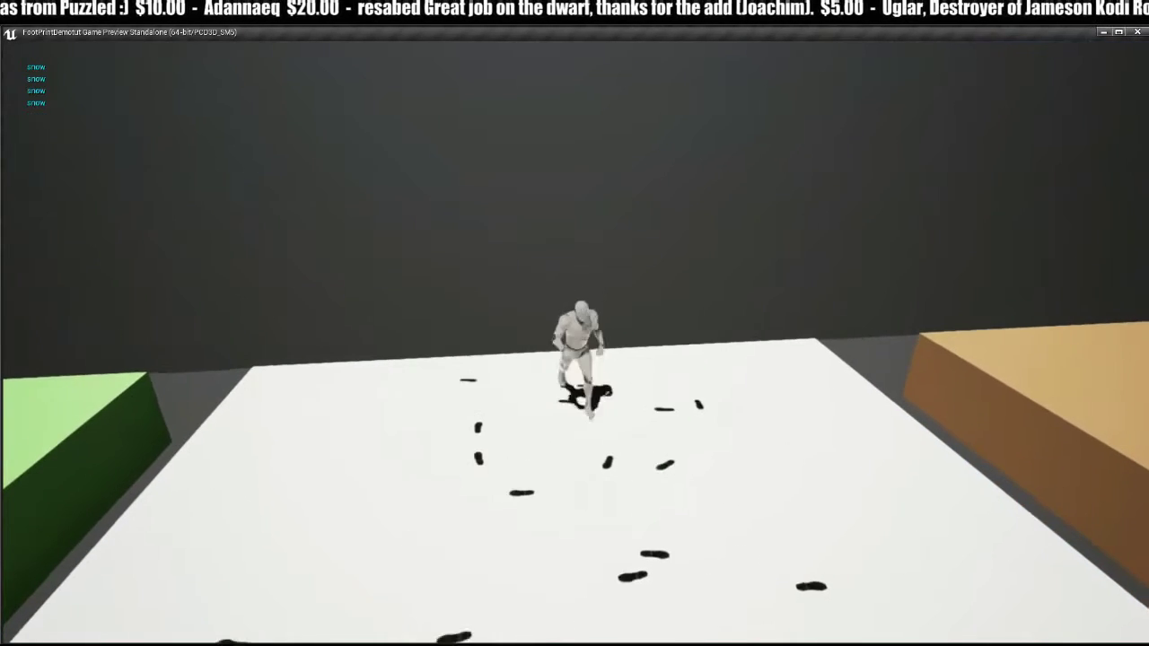
key(d)
key(space)
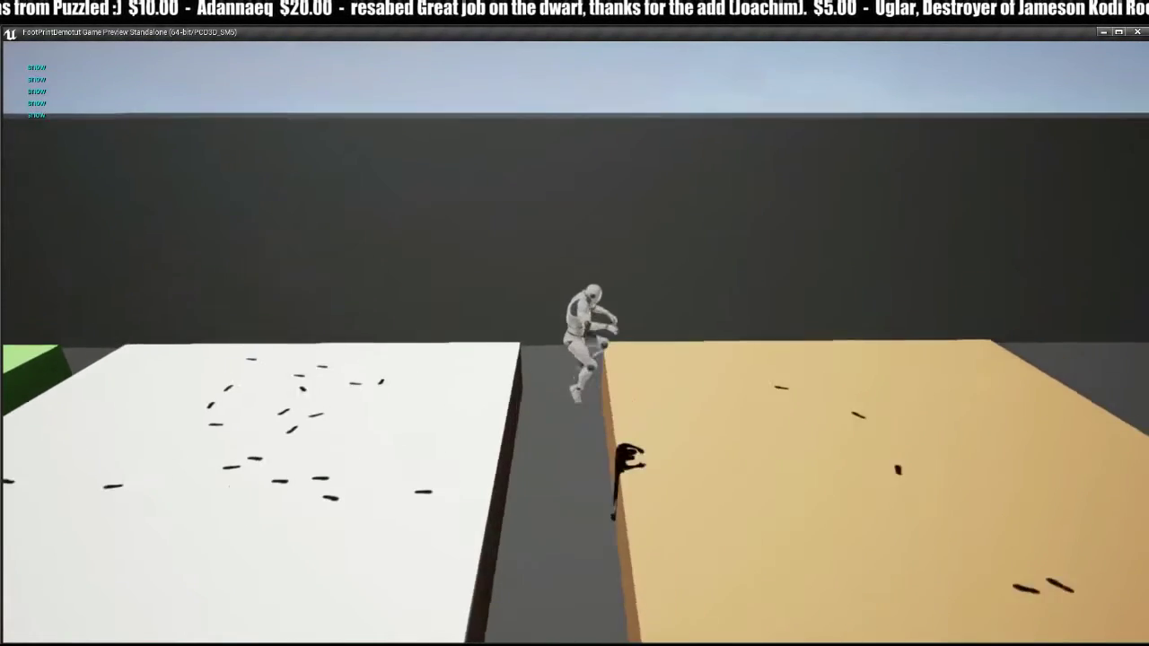
key(d)
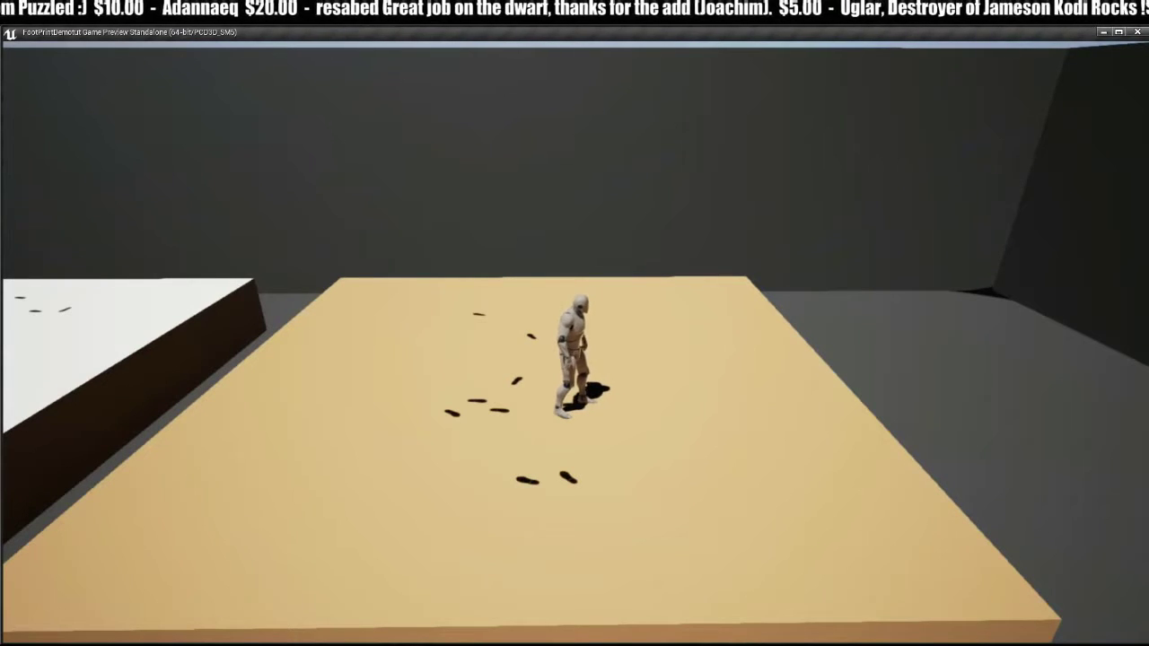
key(Escape)
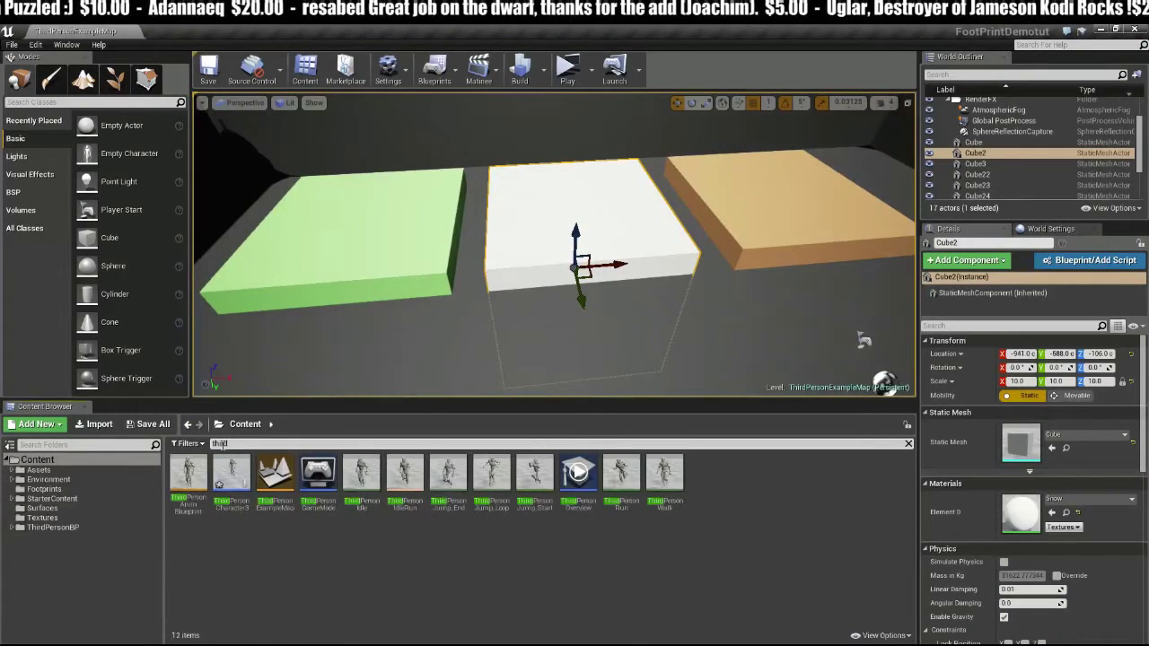
Step: Open the ThirdPersonCharacter3 blueprint and go into the Foot Prints function called in the Footprint Engine group
double_click(231, 476)
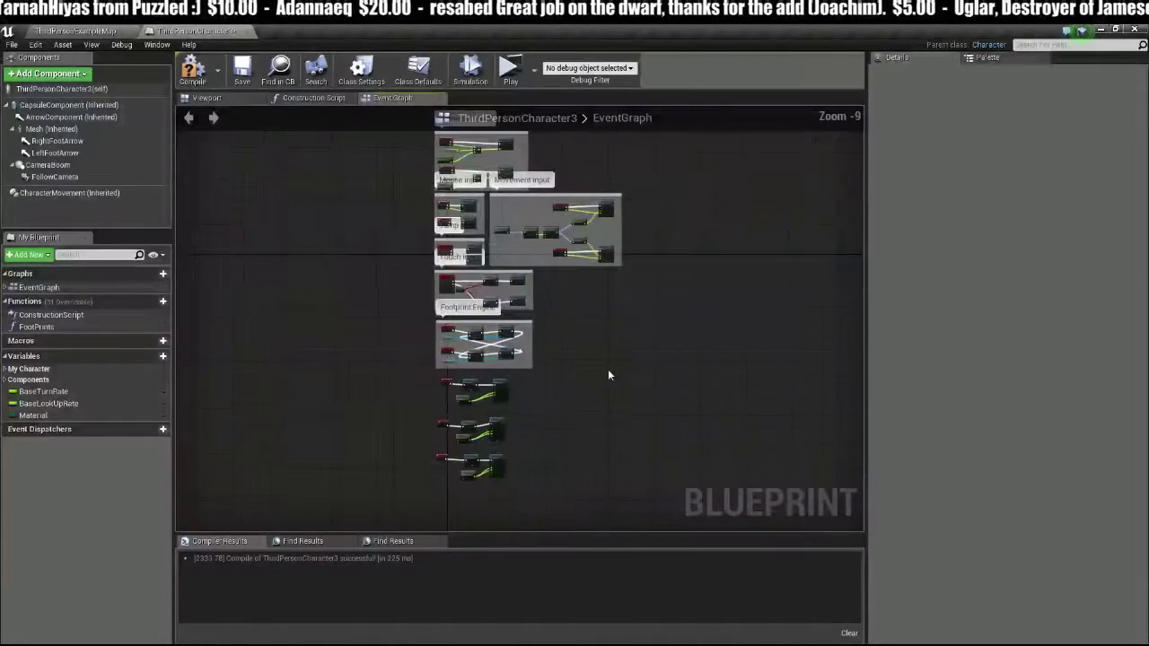
scroll(608, 375, up, 4)
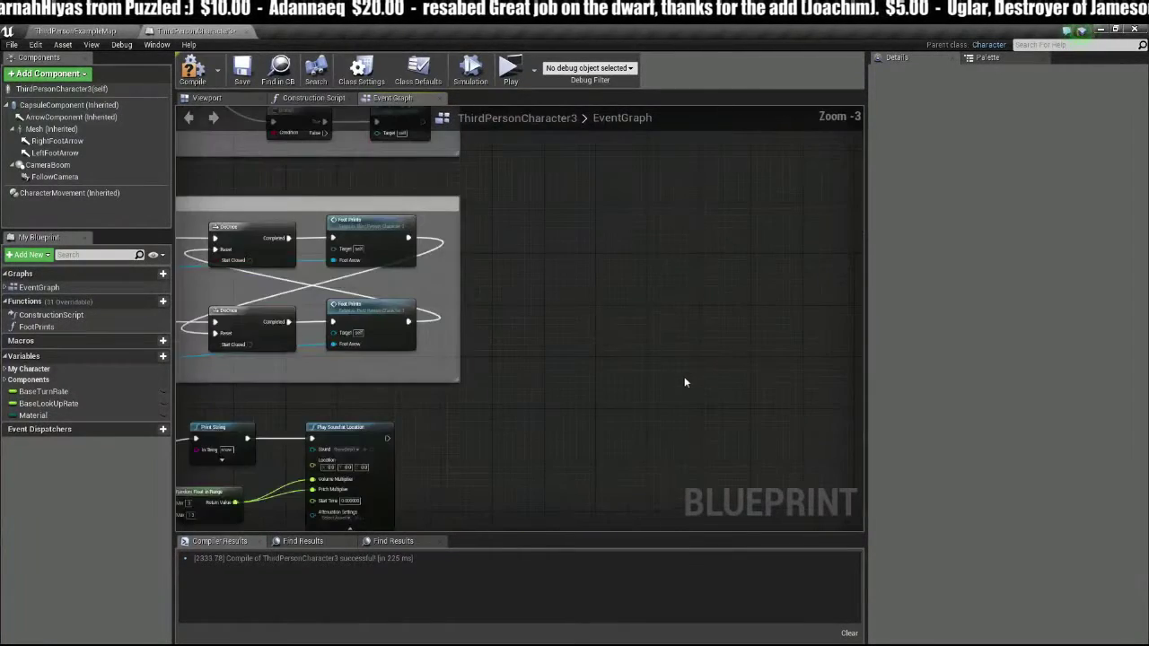
right_drag(778, 346, 893, 373)
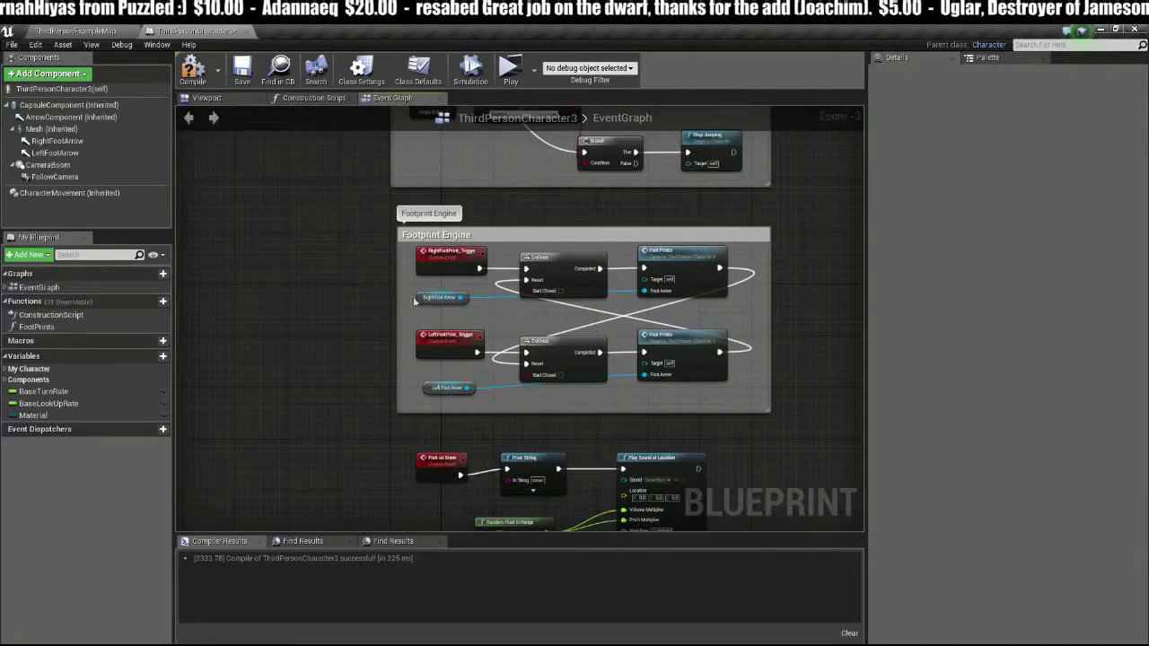
scroll(414, 301, up, 1)
right_drag(414, 301, 290, 300)
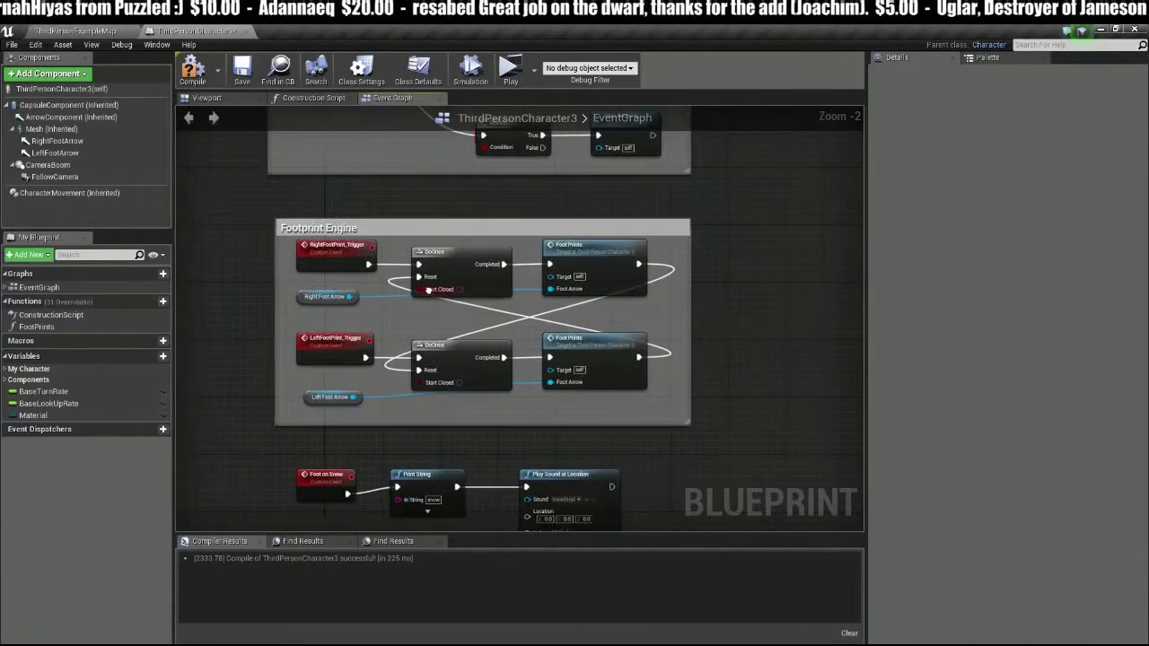
double_click(599, 252)
Step: Shift the Set Material node and the Sequence, comparison, Branch and event nodes after it away from Spawn Decal at Location to make room
right_drag(518, 351, 401, 351)
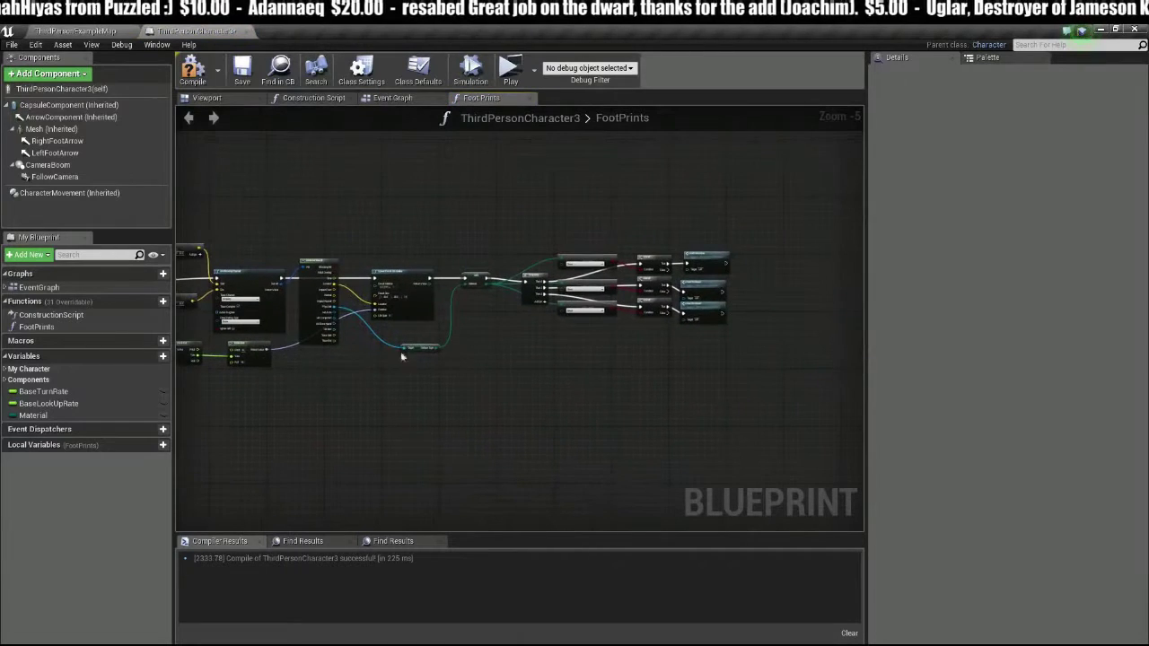
scroll(546, 360, up, 3)
right_drag(546, 360, 467, 395)
scroll(466, 394, down, 2)
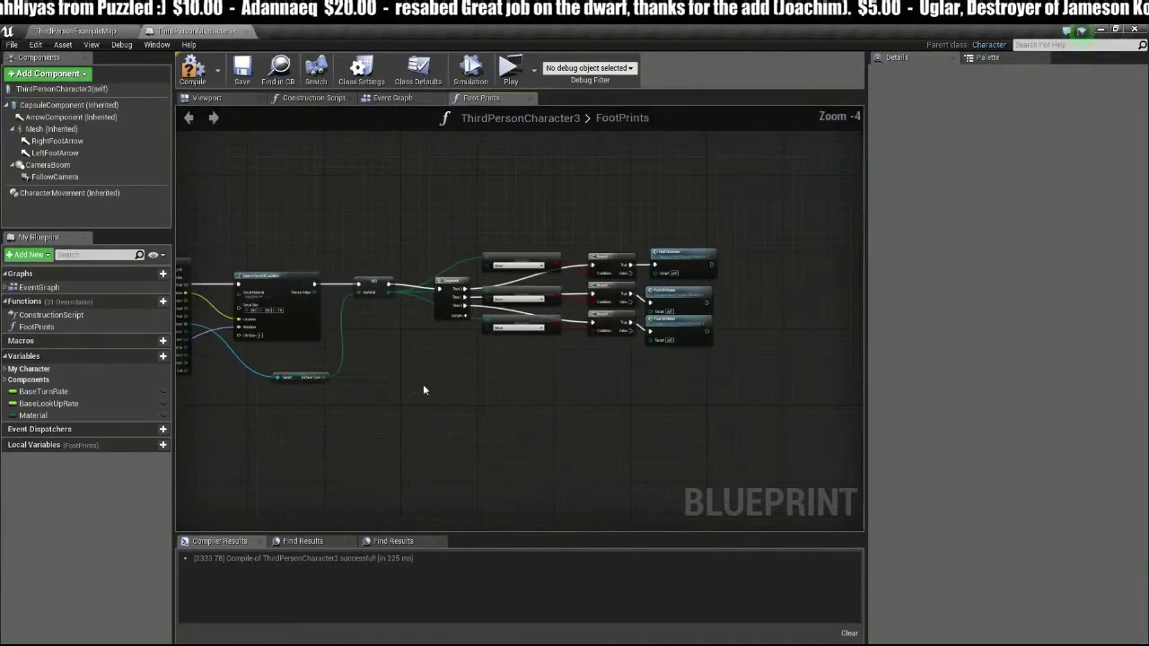
drag(387, 238, 729, 358)
drag(452, 282, 620, 284)
Step: Insert a decal Create Dynamic Material Instance node after Spawn Decal at Location, with the spawned decal's Return Value as its Target
scroll(550, 381, up, 3)
scroll(518, 379, up, 1)
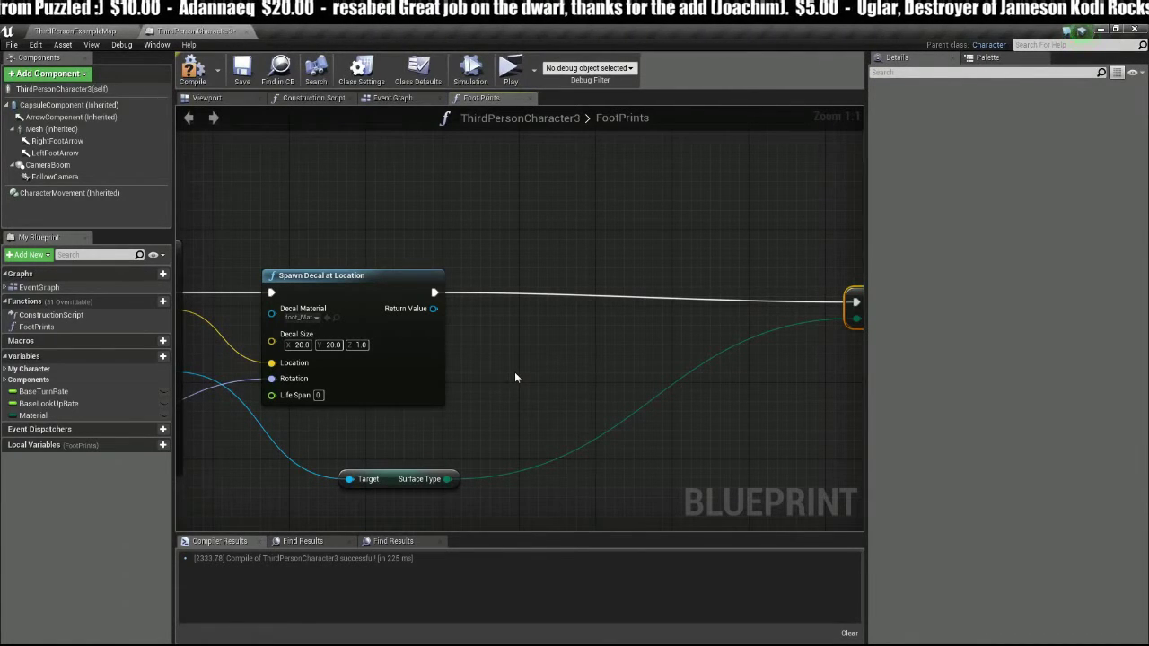
right_drag(514, 377, 489, 384)
drag(408, 307, 506, 308)
text(creat dyn)
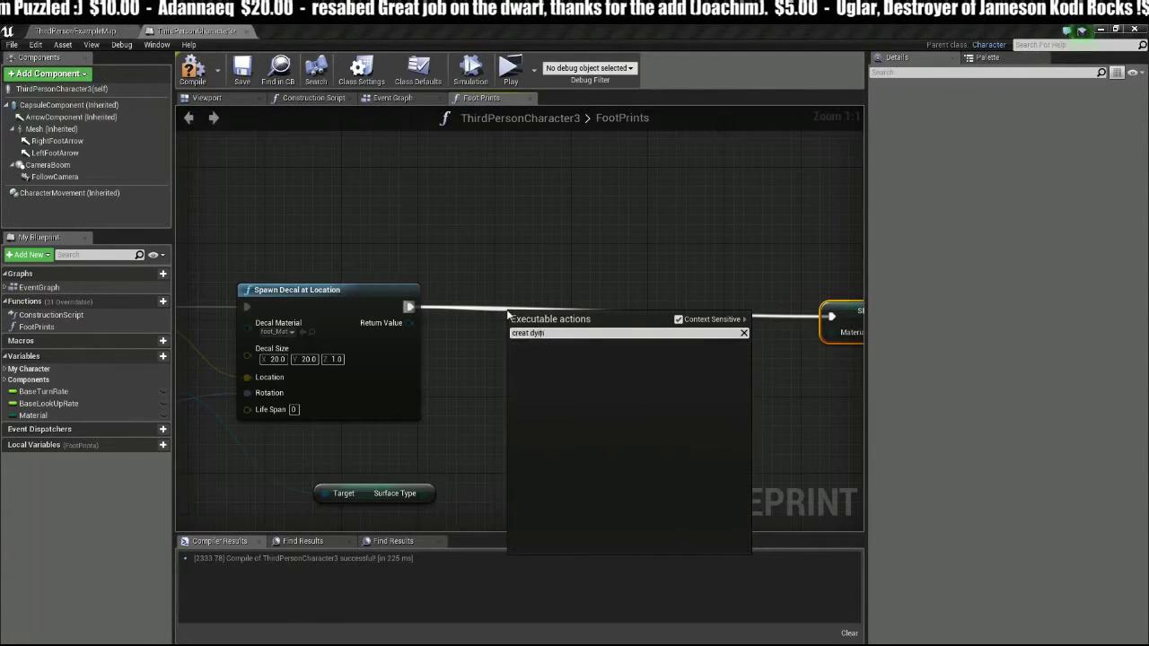
text(amic material instance)
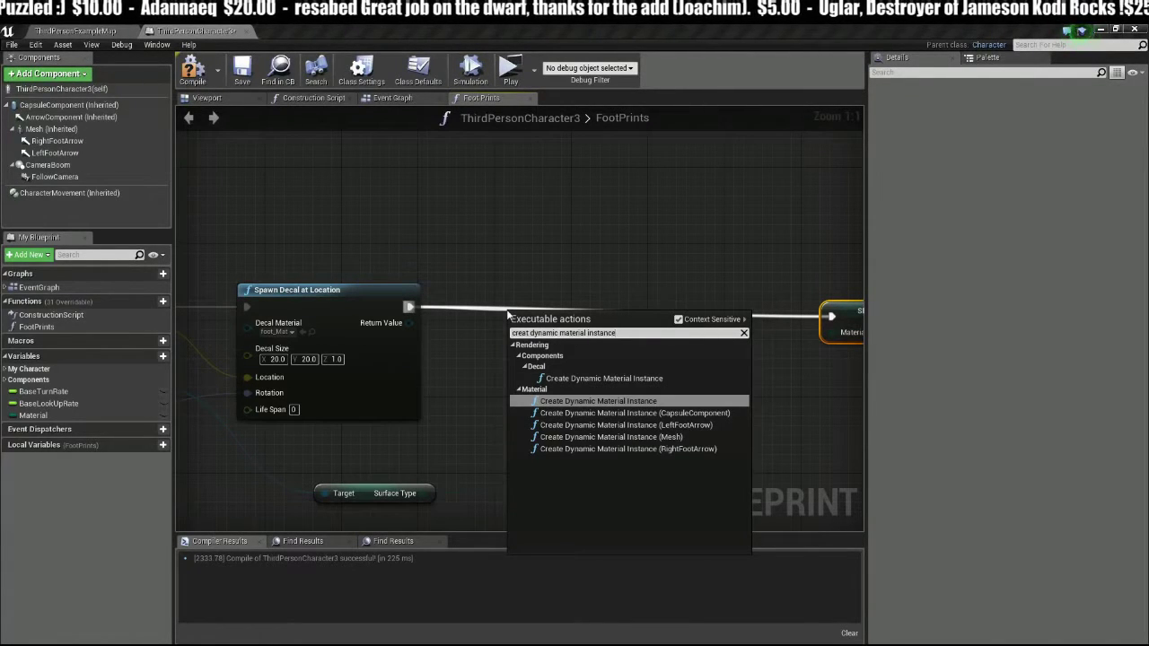
key(Up)
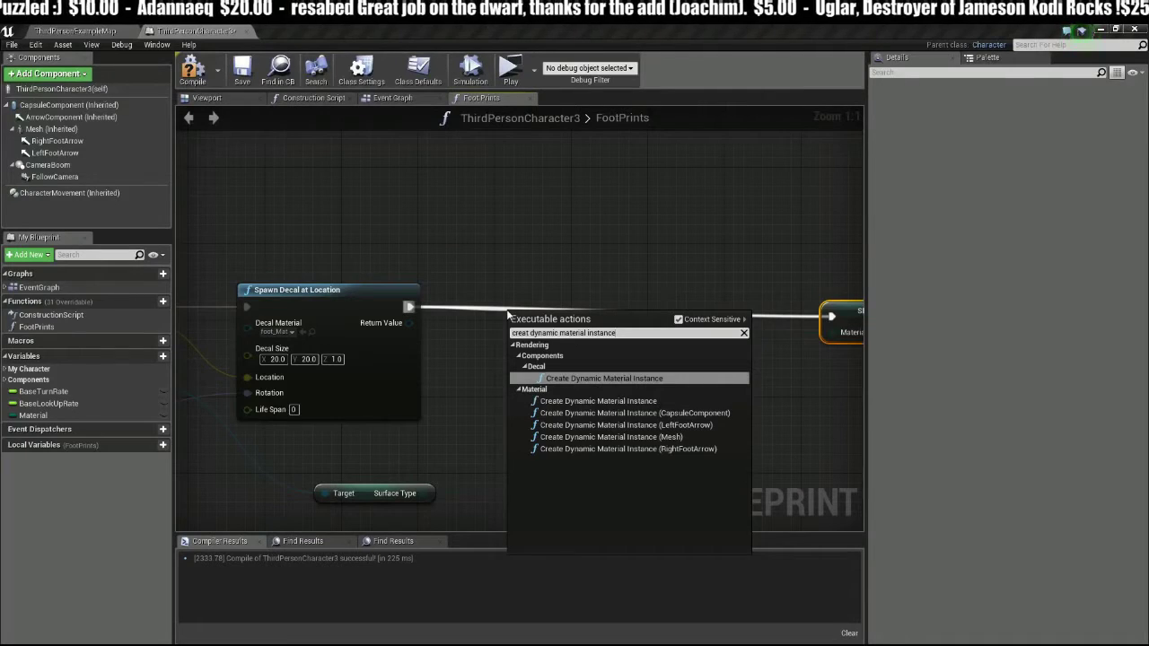
key(Return)
drag(617, 333, 571, 289)
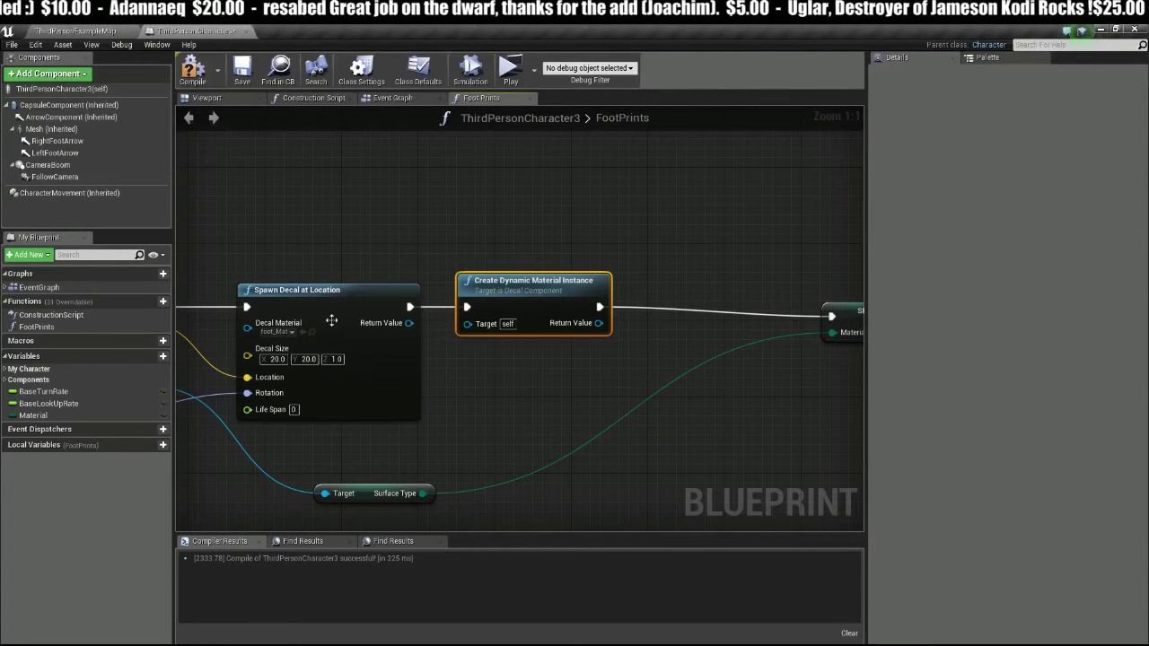
drag(409, 323, 468, 325)
Step: Promote the dynamic material instance's Return Value to a variable and wire its Set node into the execution flow before Set Material
right_drag(609, 372, 380, 359)
drag(366, 308, 414, 327)
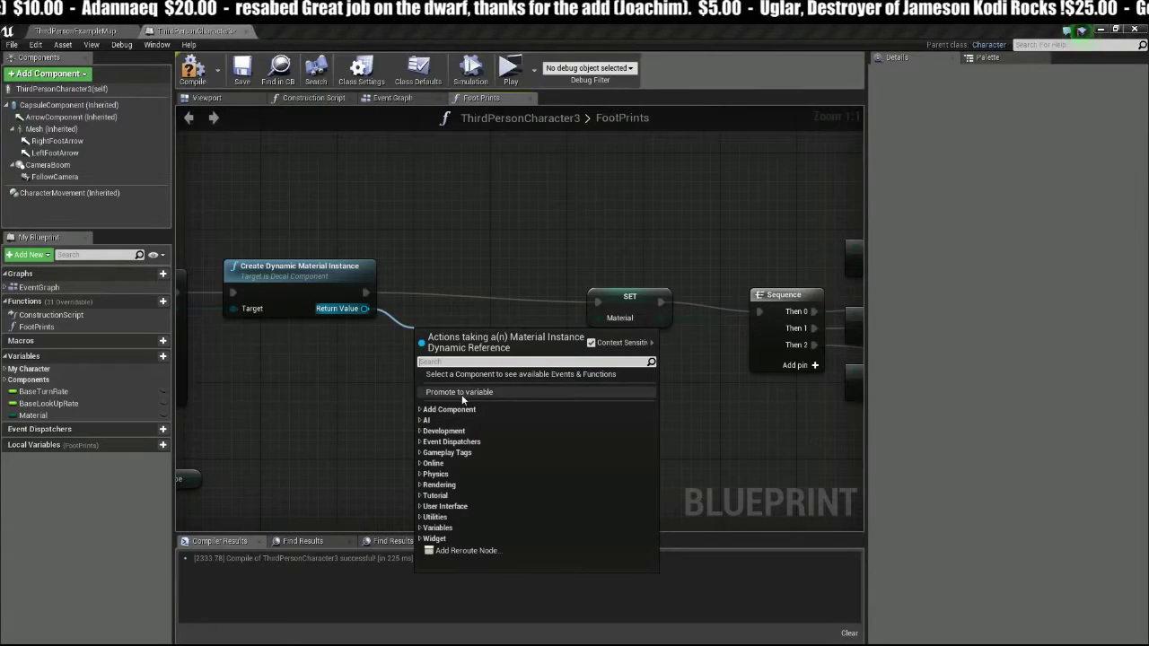
click(462, 393)
drag(499, 277, 461, 296)
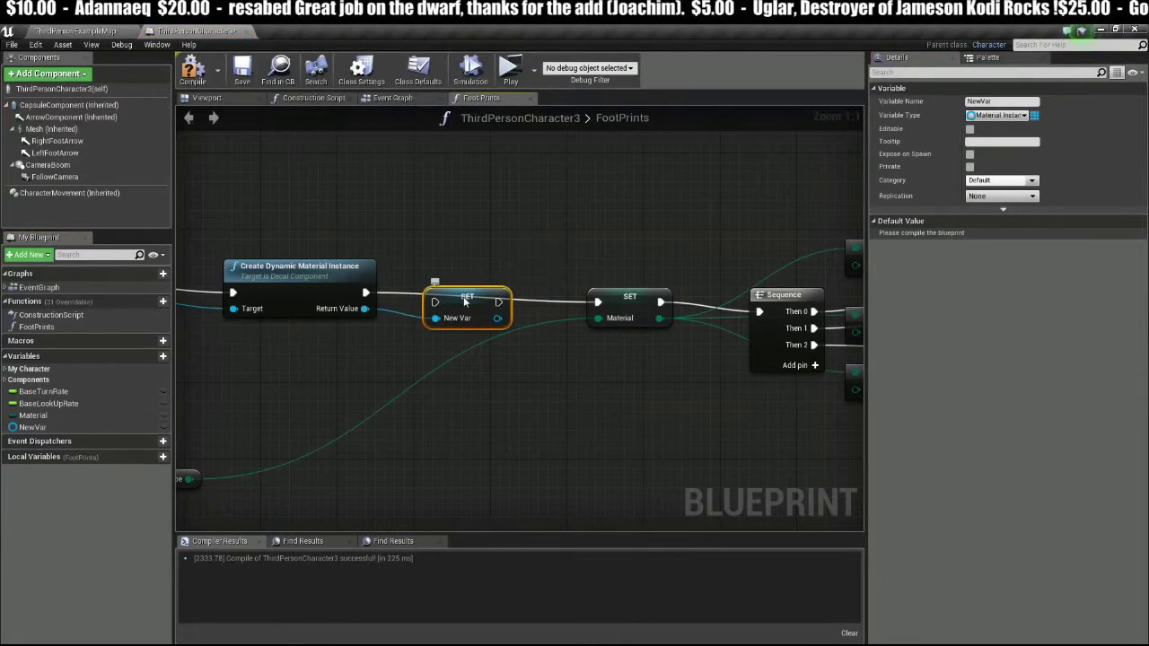
drag(365, 292, 450, 296)
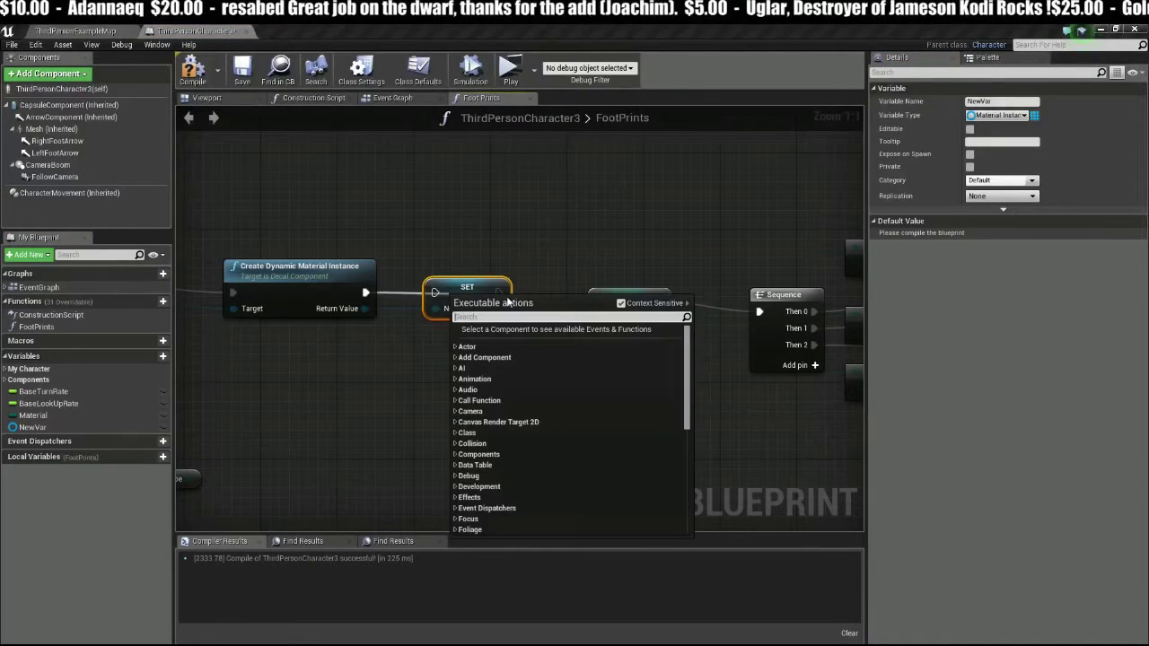
click(404, 280)
drag(364, 291, 596, 302)
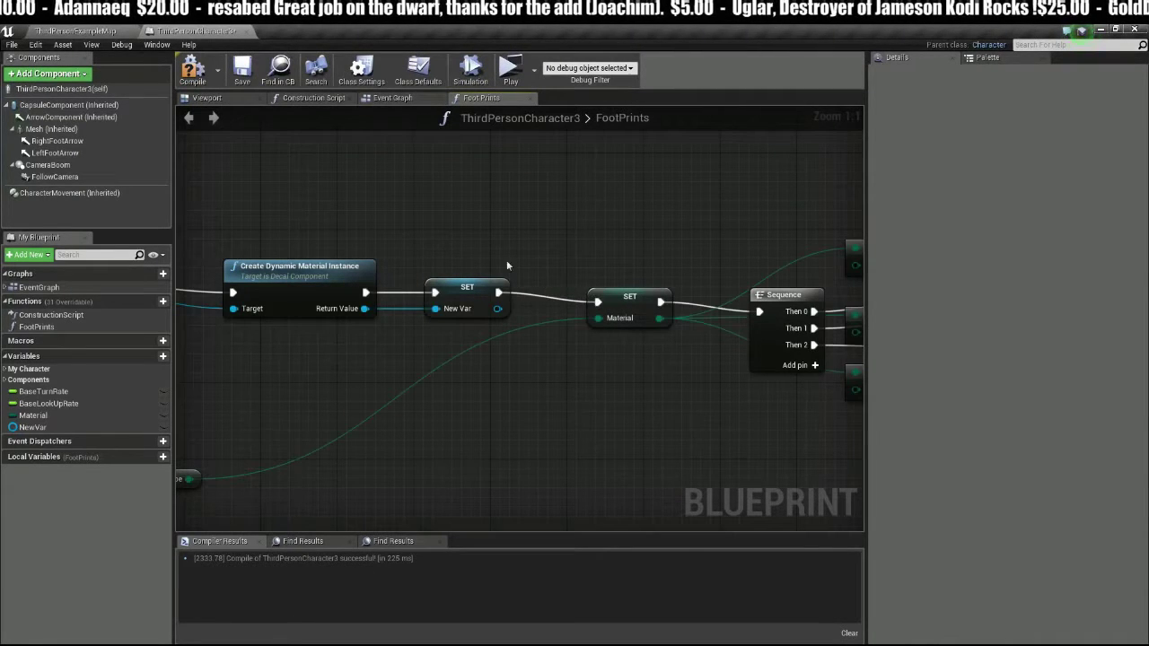
Step: Rename the promoted variable as Footprint Material Instance and compile the blueprint
click(468, 292)
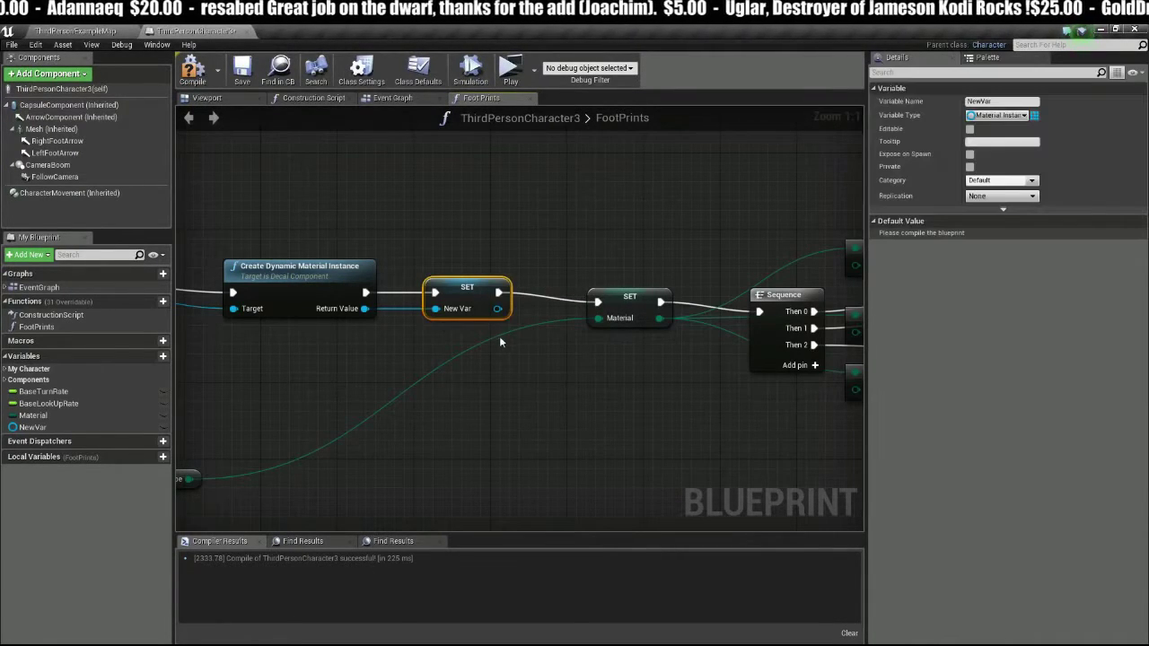
click(1002, 101)
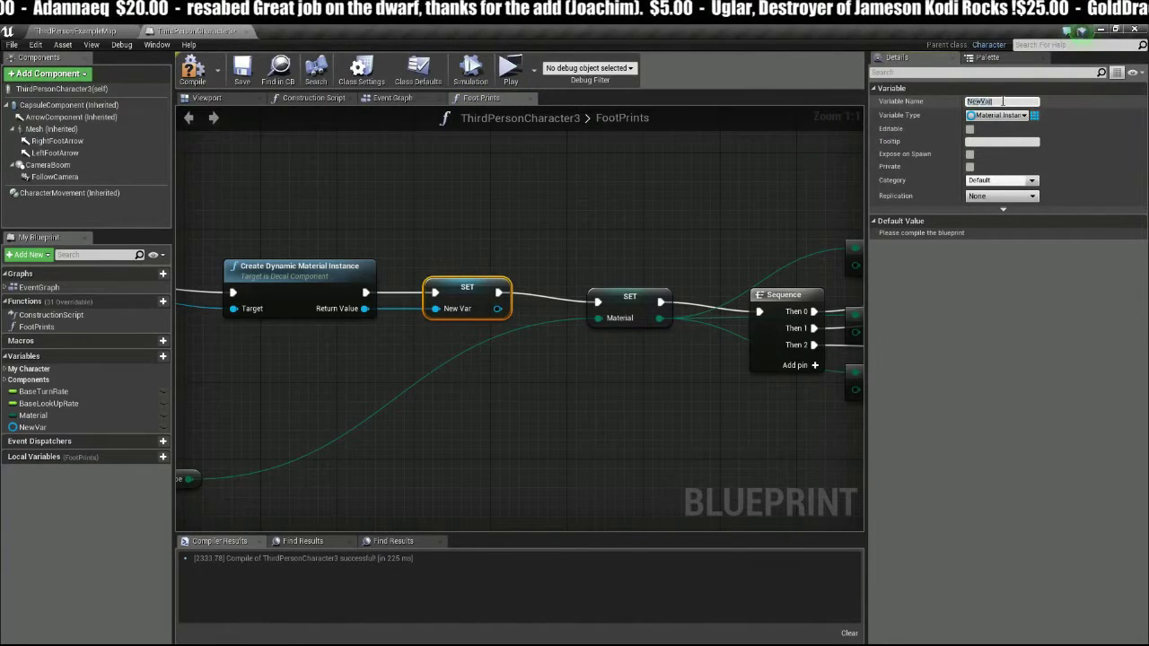
text(Footprint)
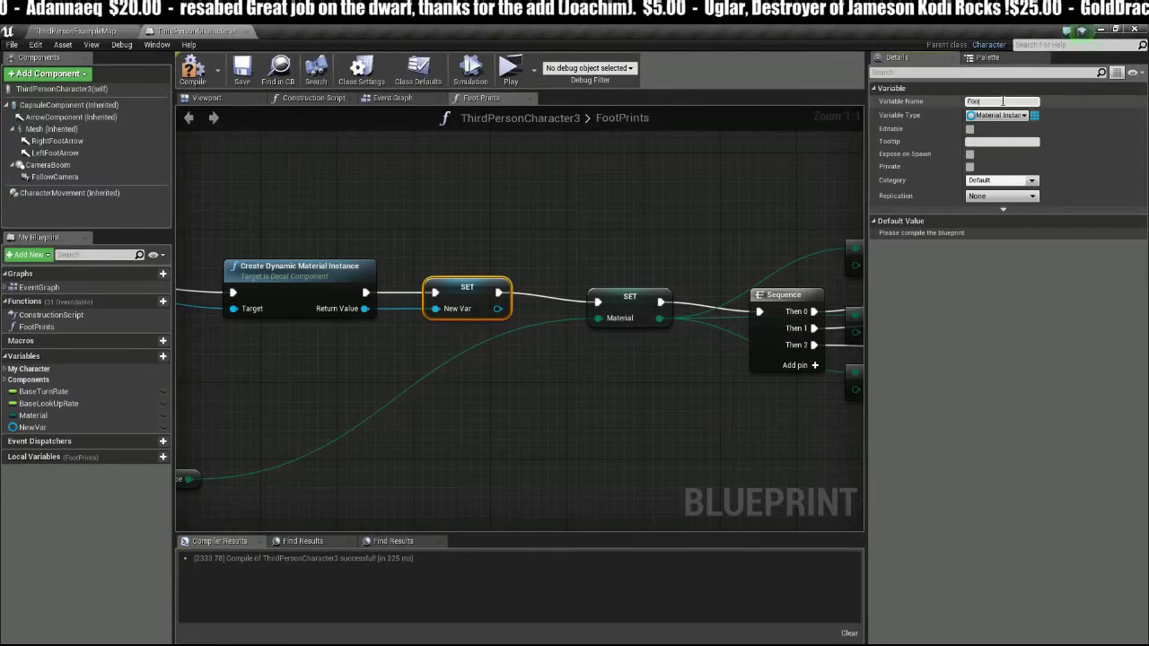
text( Mater)
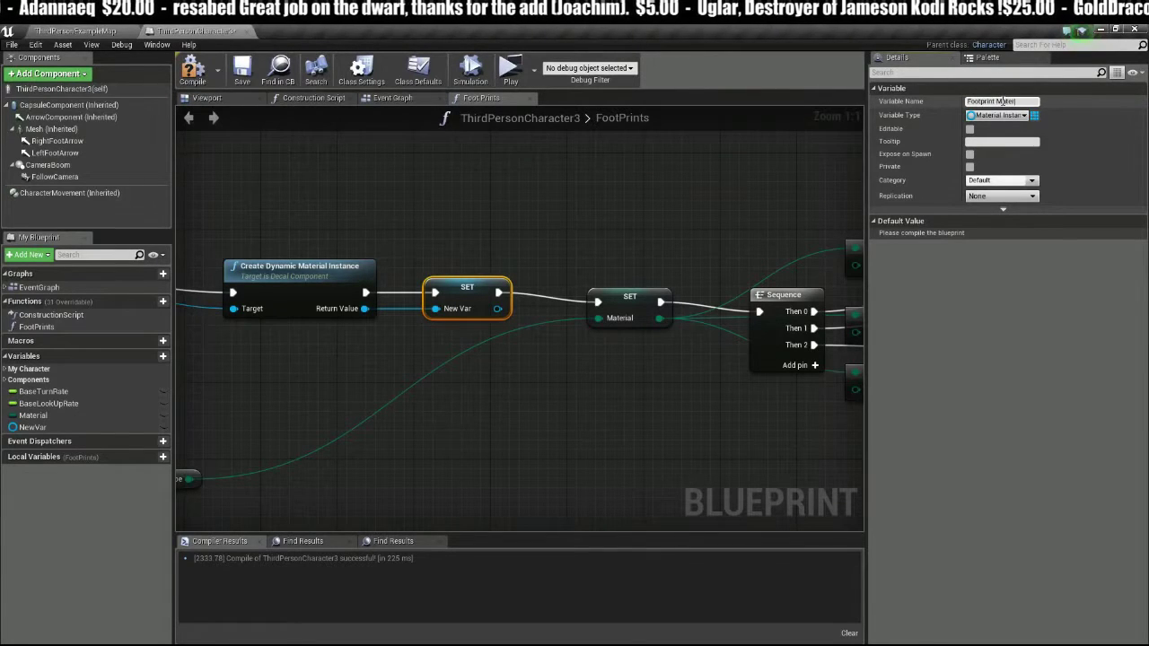
text(ial Instance)
key(Return)
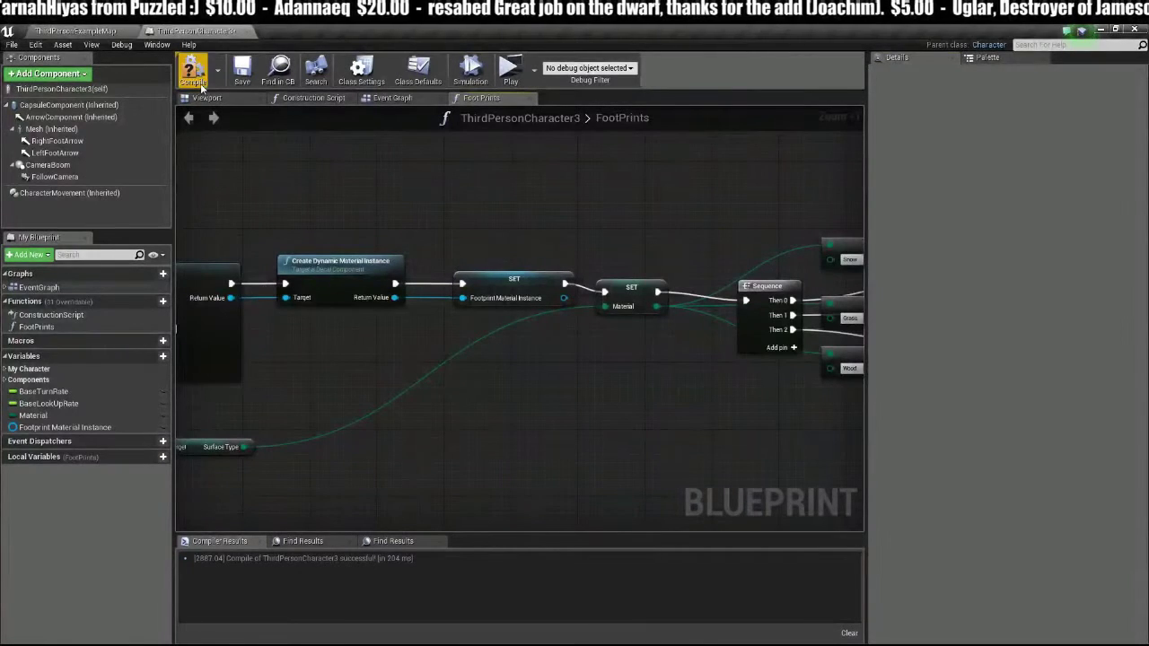
Step: Return to the Event Graph and create a new variable named Snow Footprint Colour
click(412, 99)
right_drag(539, 368, 510, 323)
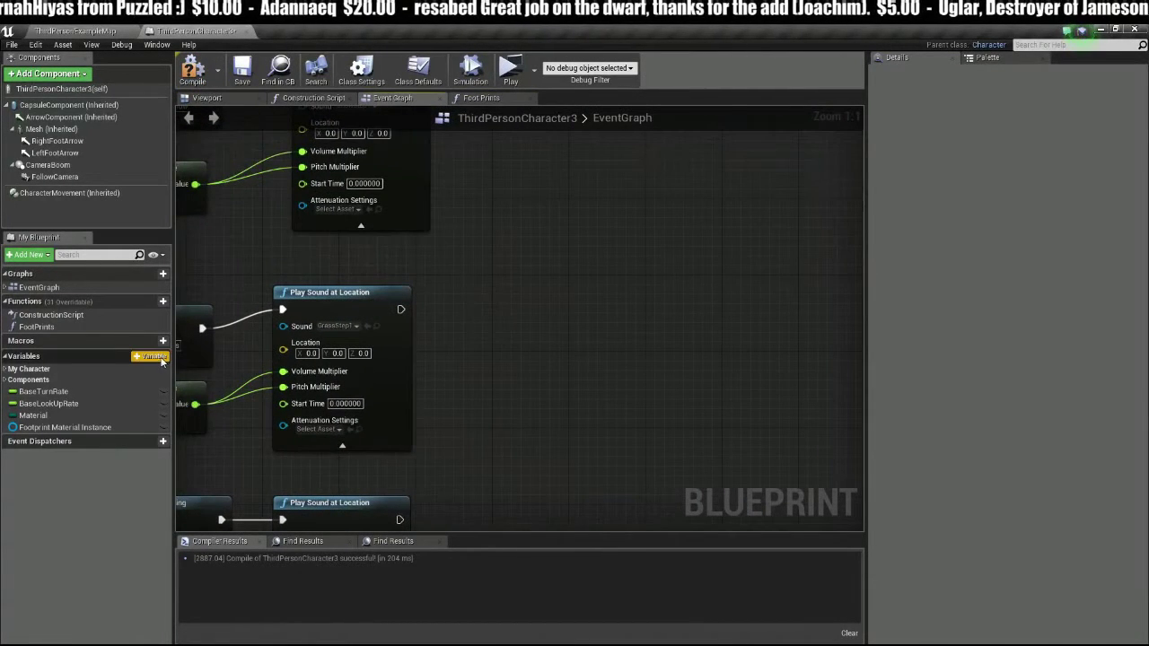
click(163, 355)
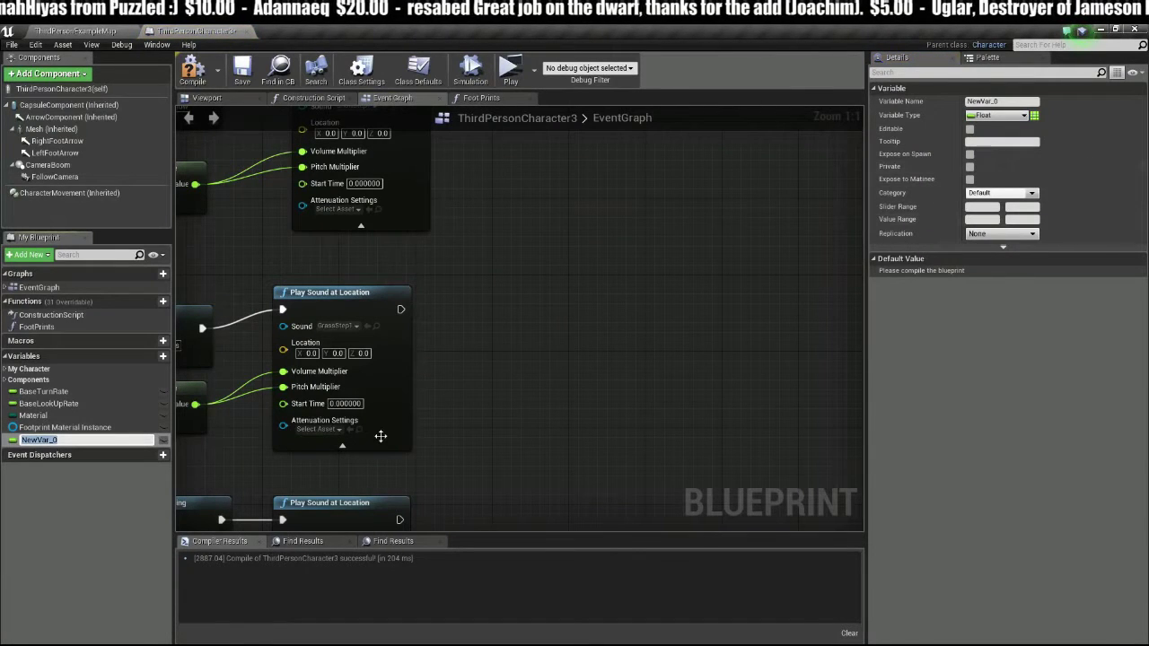
text(Snow Foot)
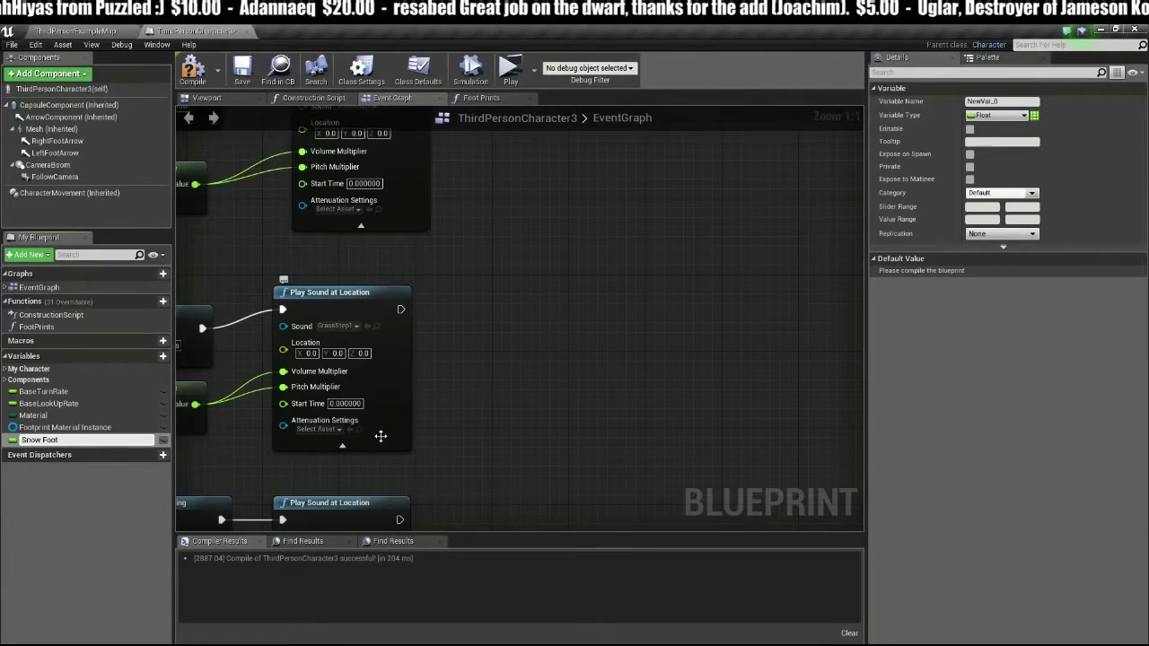
text(print Colour)
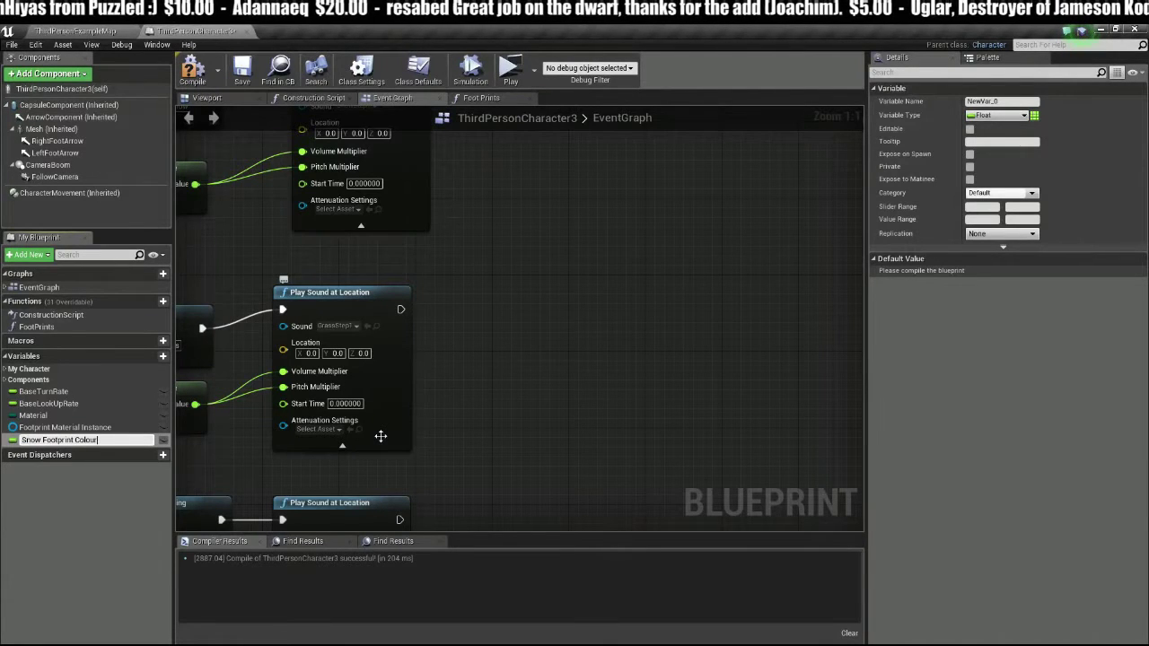
key(Return)
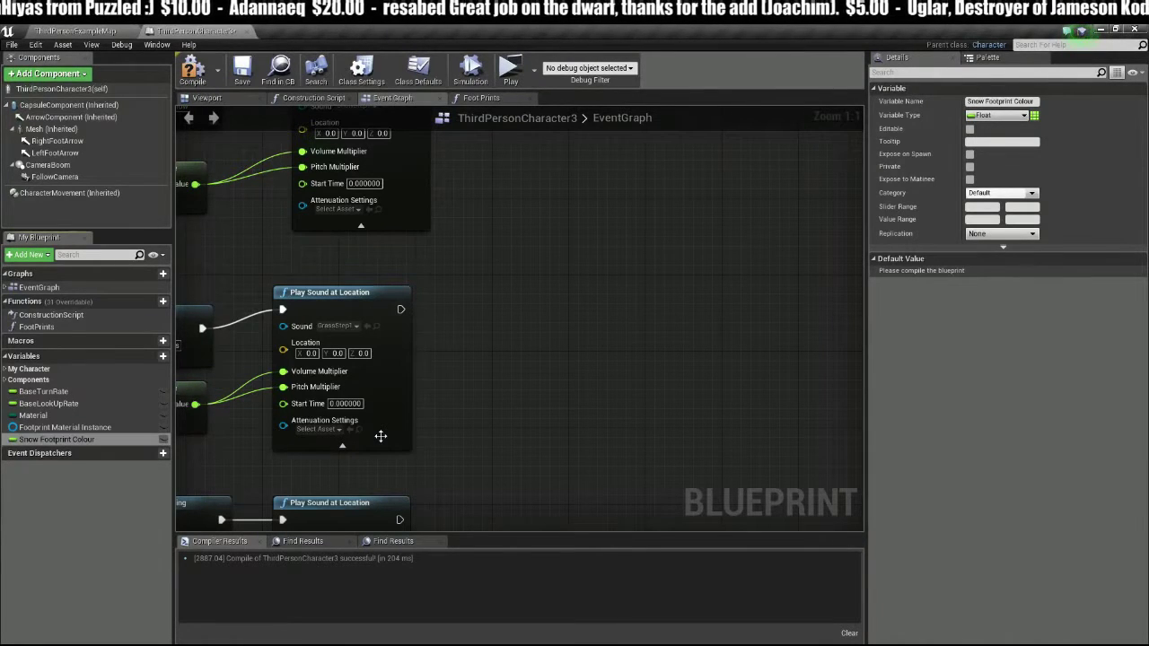
Step: Change the Snow Footprint Colour variable's type to Linear Color
click(995, 116)
text(lin)
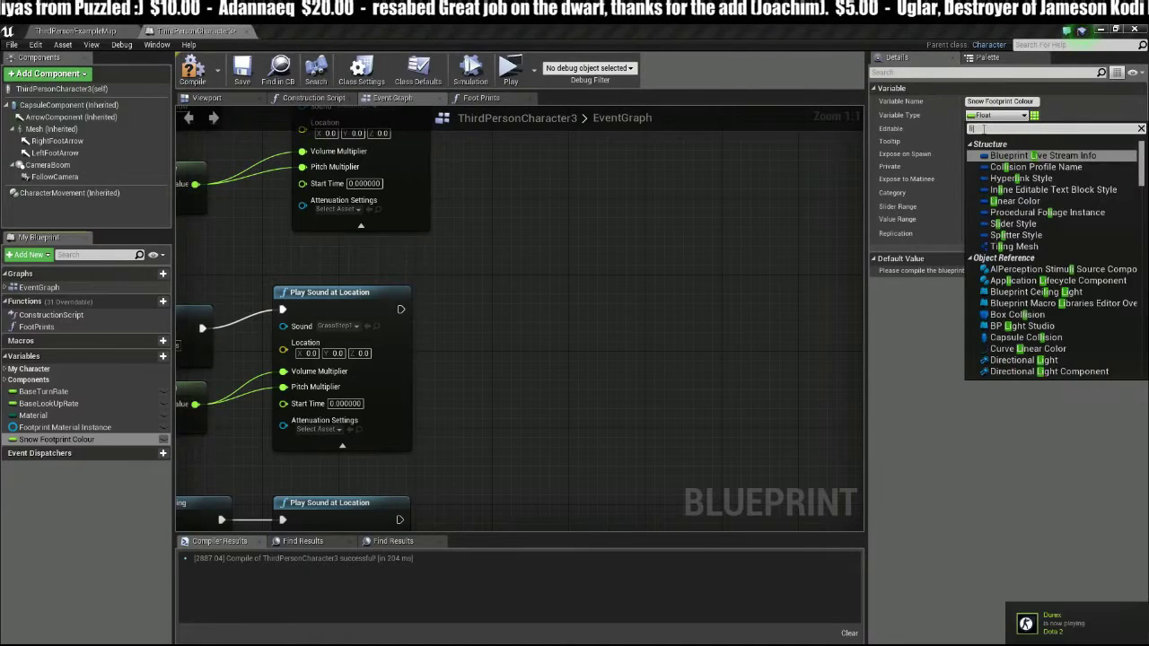
key(Down)
key(Down)
key(Return)
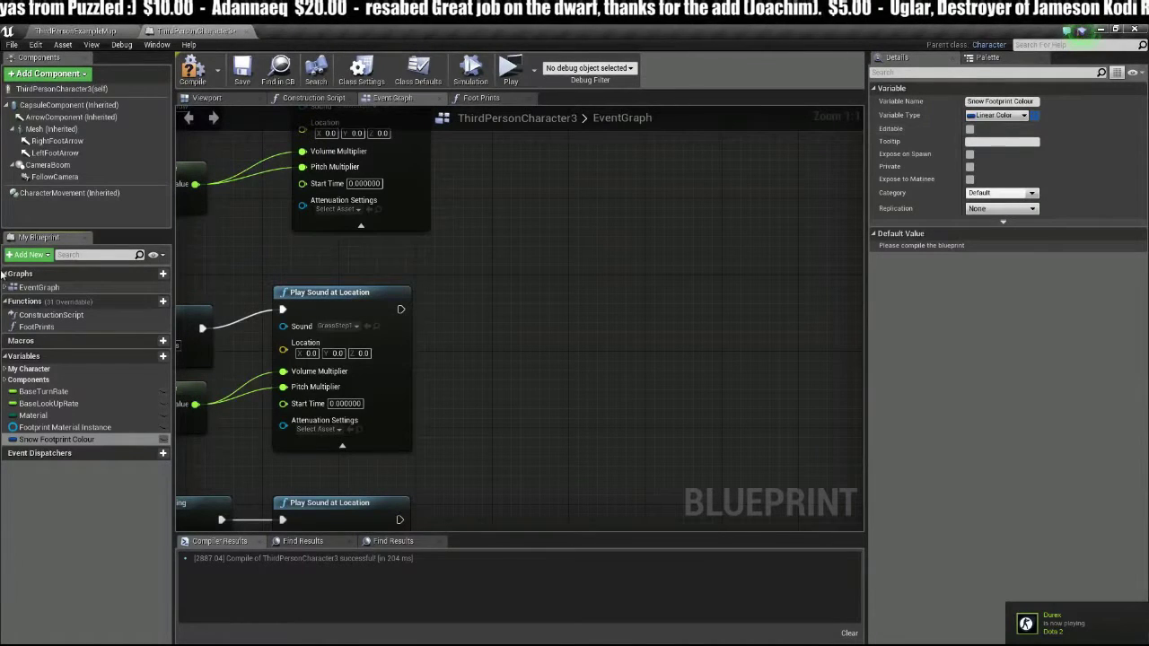
Step: Add a Get node for Snow Footprint Colour and place it beside the snow event's Play Sound at Location node
click(35, 442)
drag(236, 360, 484, 264)
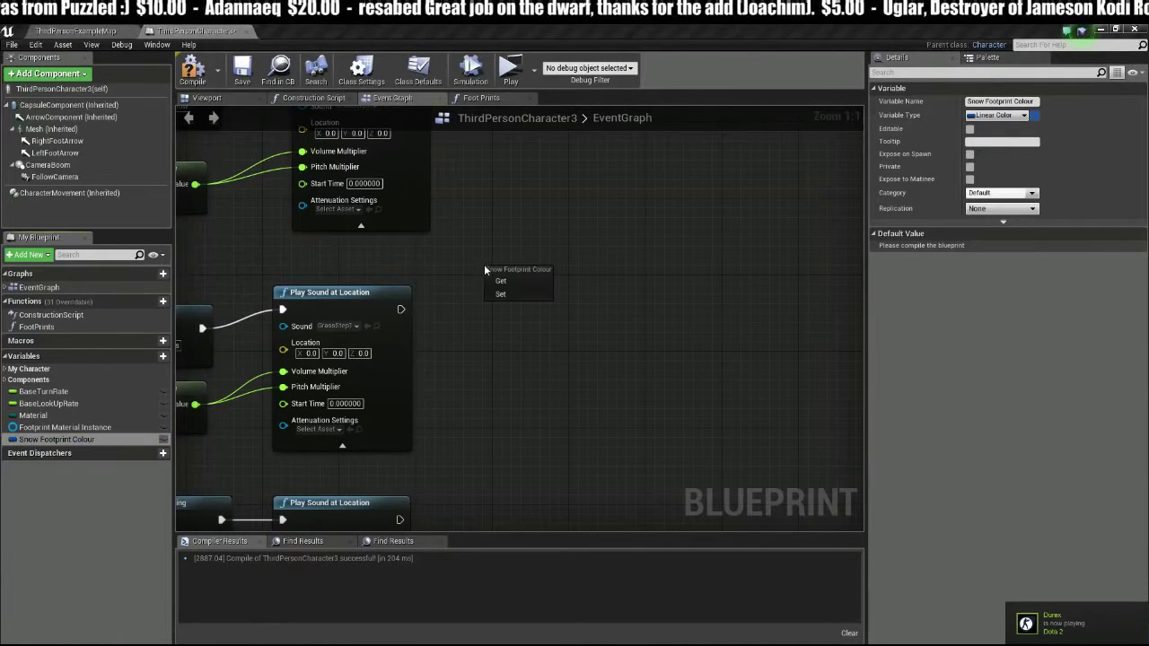
click(511, 287)
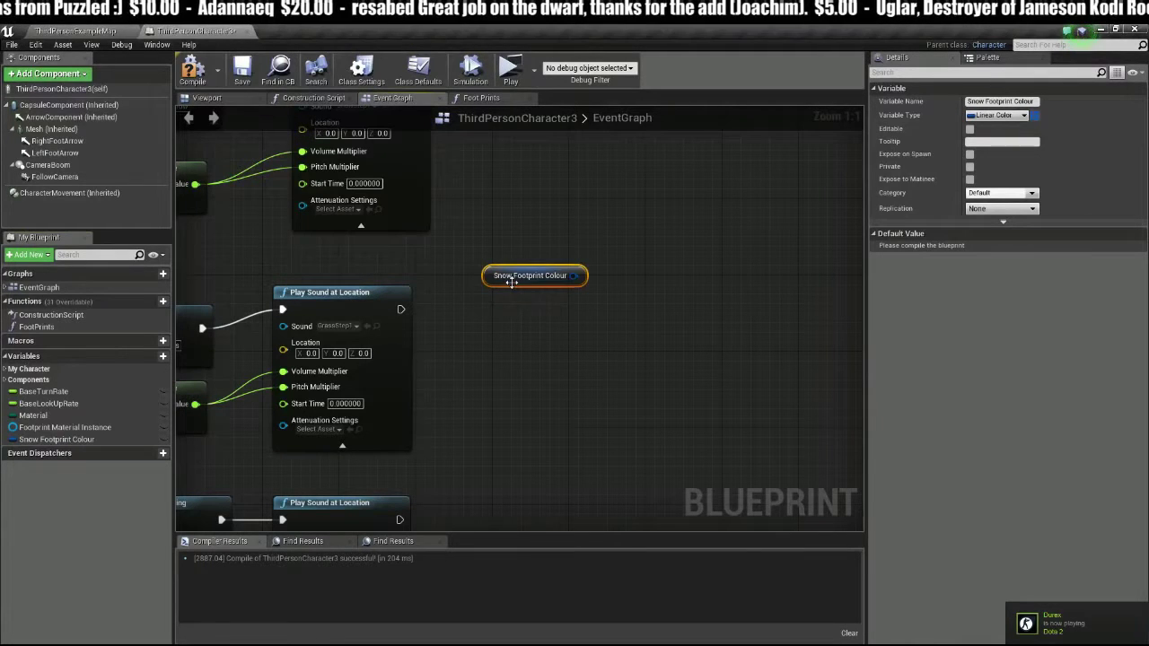
drag(520, 273, 520, 231)
right_drag(492, 156, 524, 248)
drag(534, 304, 501, 312)
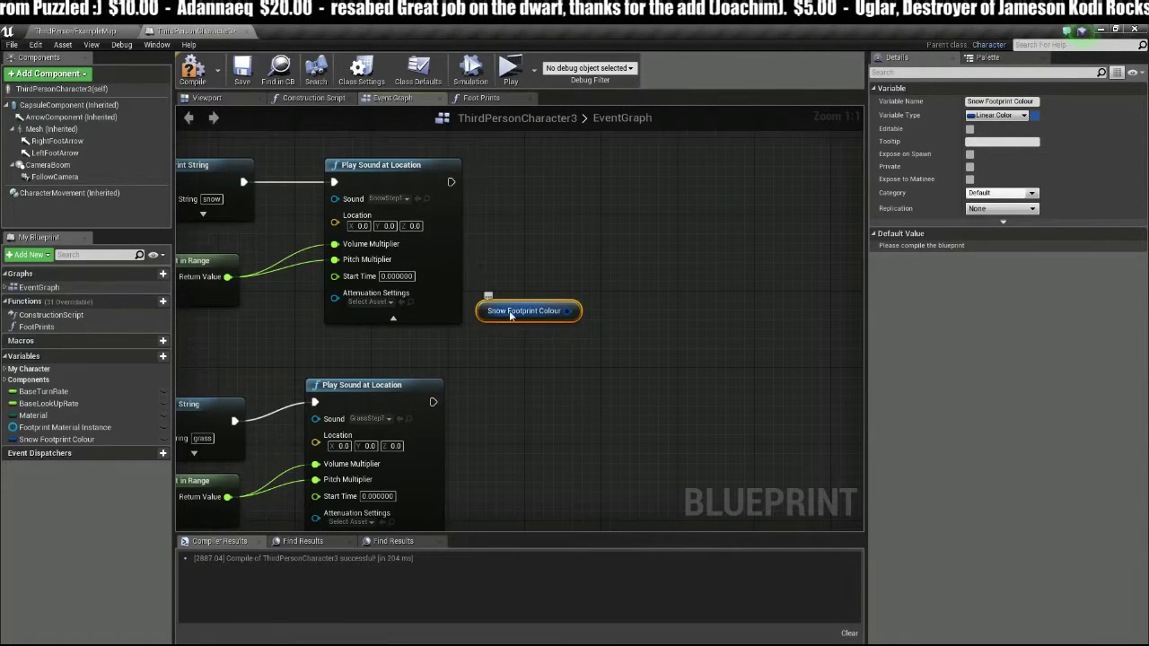
Step: Compile the blueprint and set the default value of Snow Footprint Colour to a near-white colour
click(194, 73)
click(1058, 250)
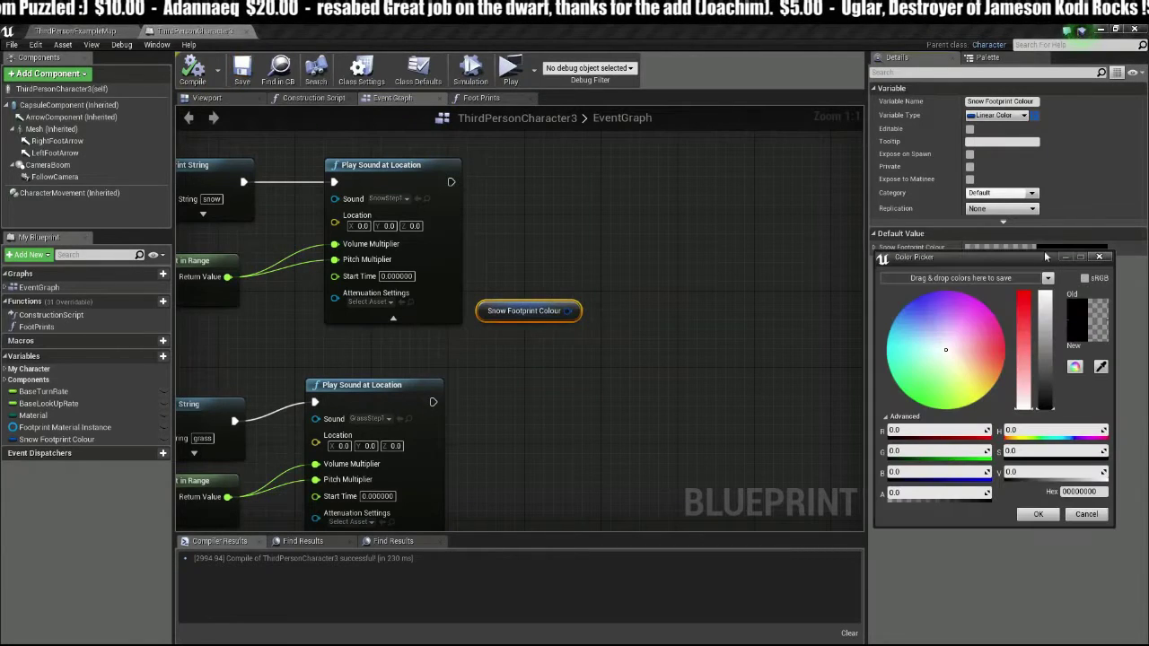
click(947, 359)
mouse_move(953, 359)
mouse_down()
mouse_move(942, 345)
mouse_move(963, 359)
mouse_move(949, 352)
mouse_up()
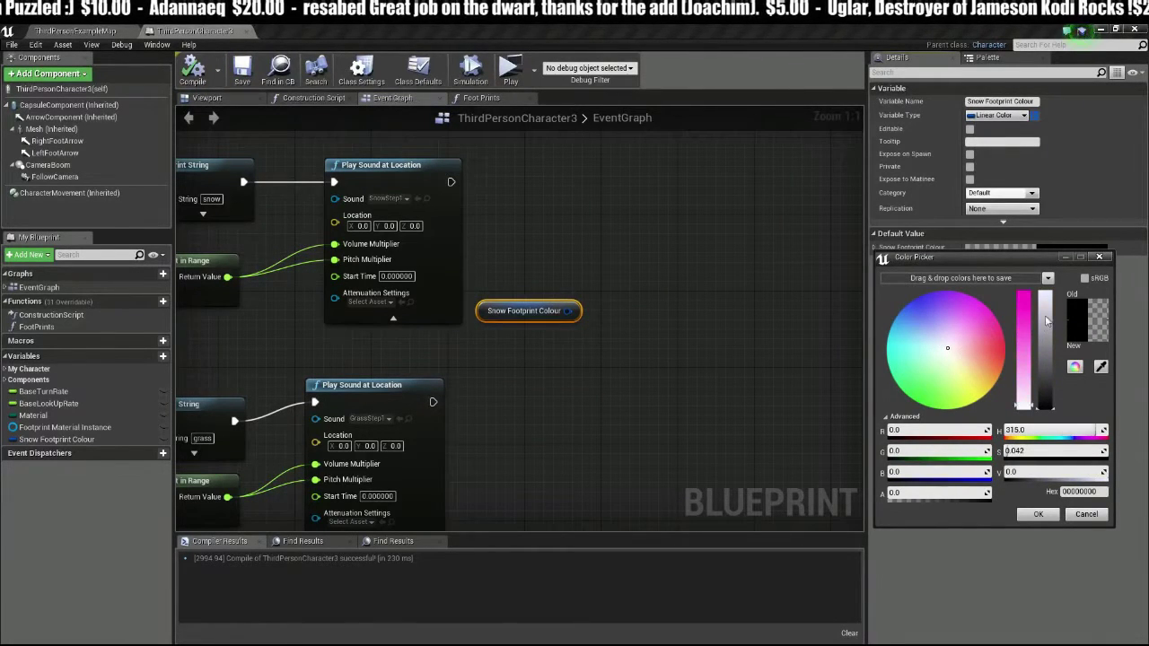
click(1038, 513)
click(574, 353)
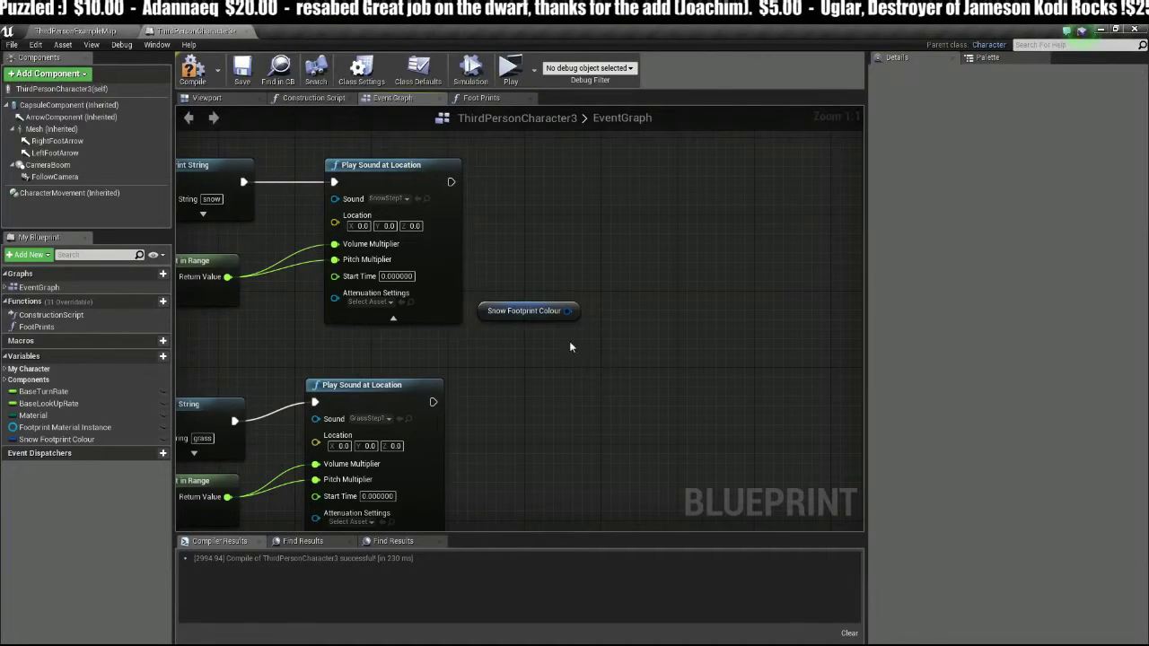
Step: Create a Linear Color variable named New Footprint Colour and place a Set node for it above the Snow Footprint Colour node
drag(541, 305, 580, 266)
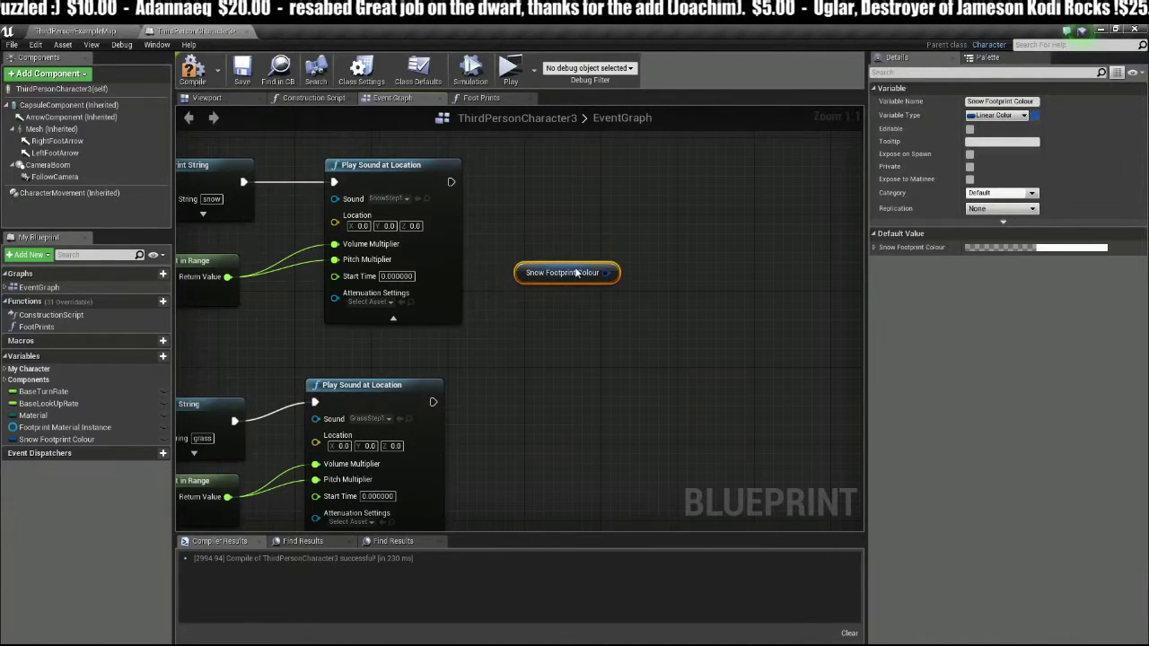
click(560, 375)
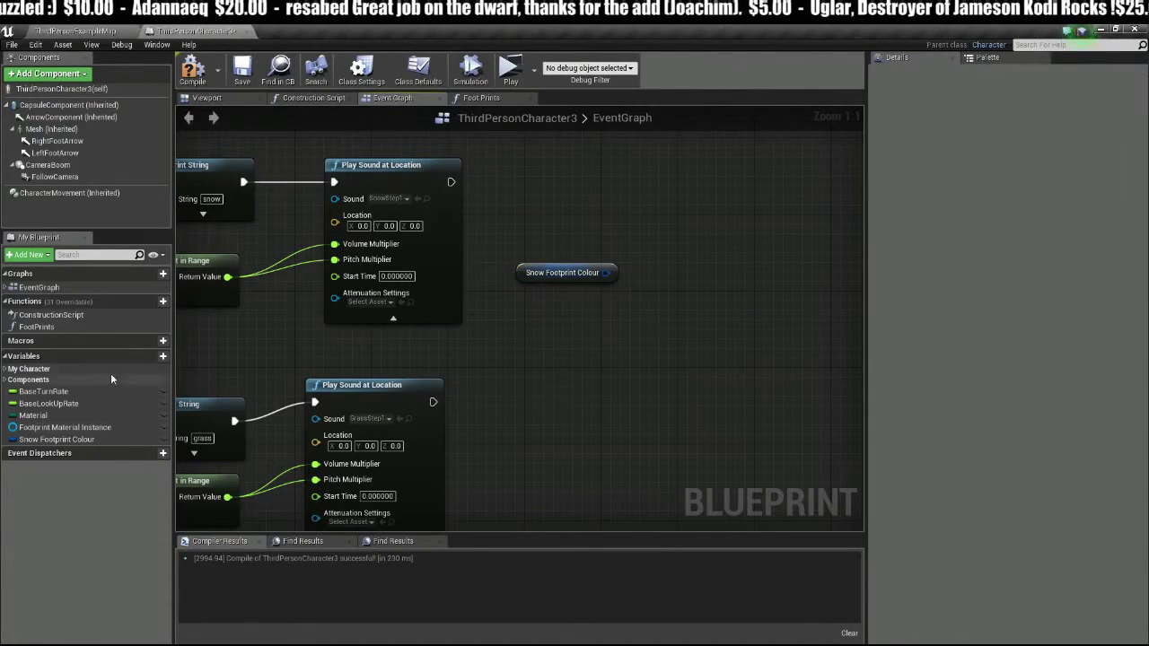
click(160, 359)
text(S)
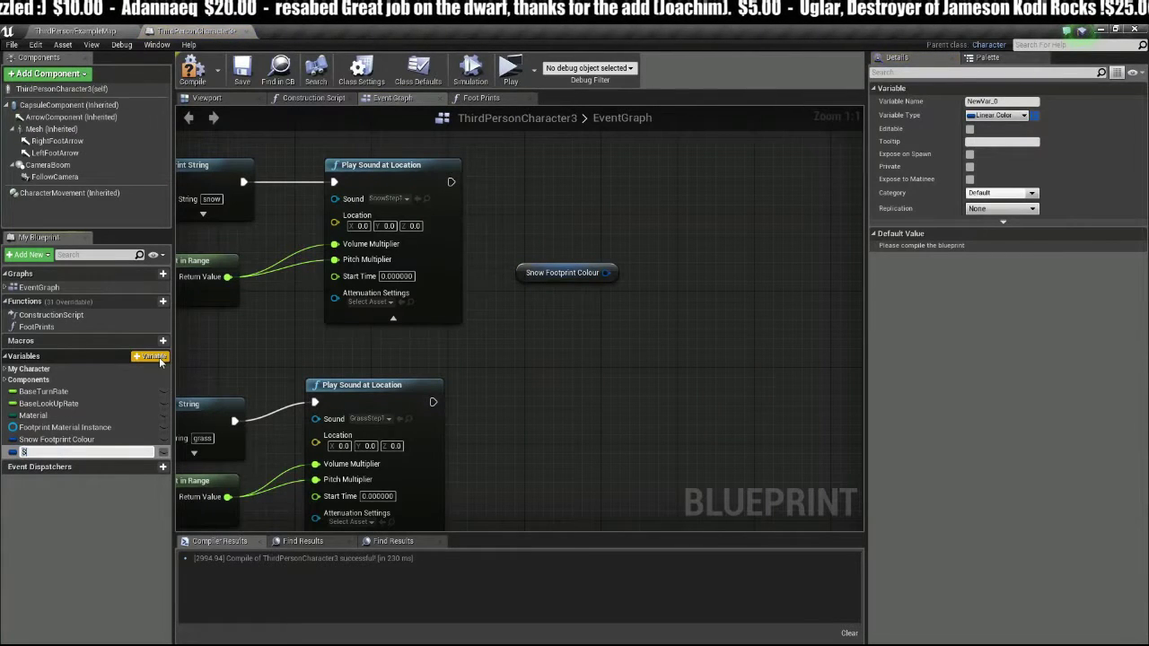
key(BackSpace)
text(New Footprint Colour)
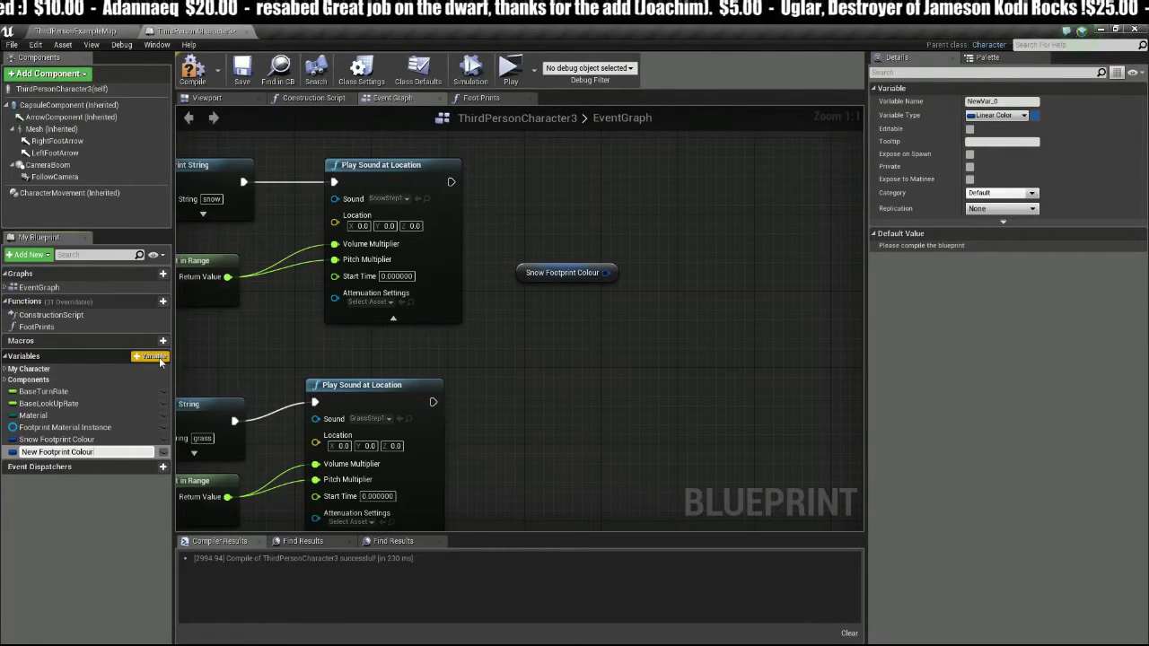
key(Return)
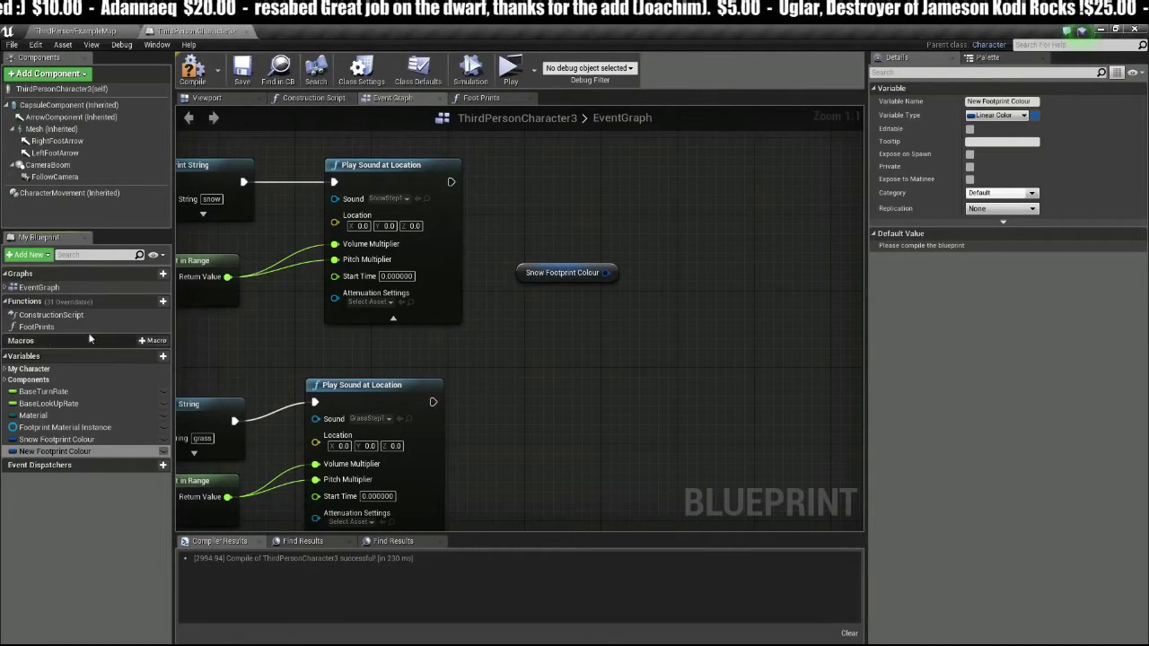
drag(54, 452, 557, 179)
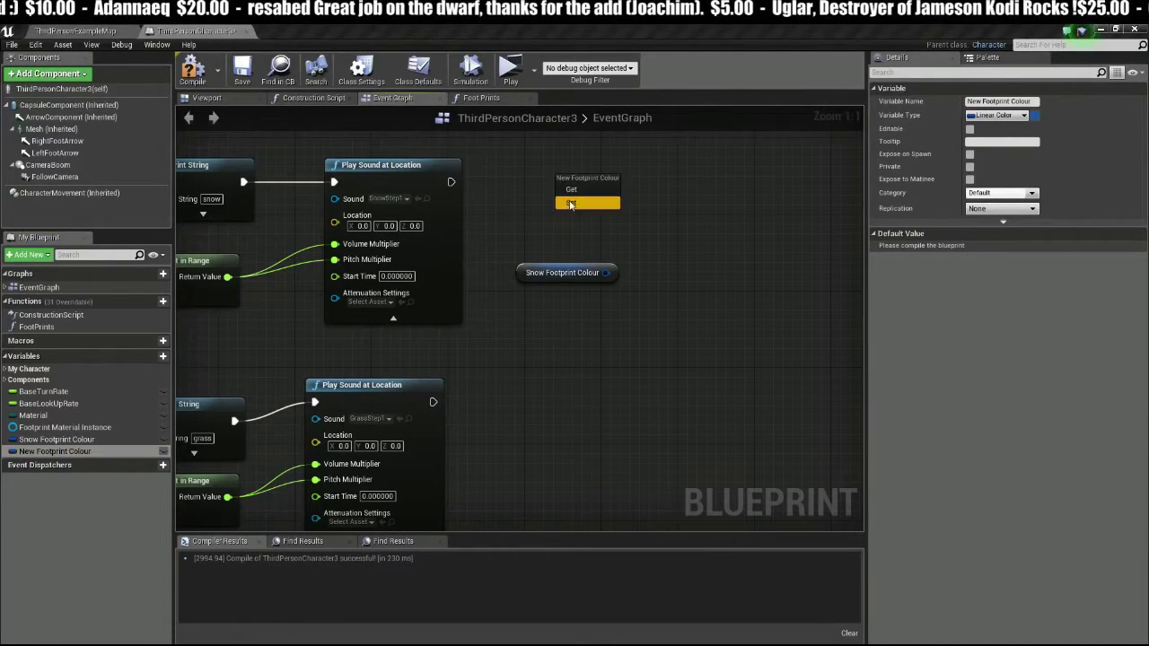
click(570, 202)
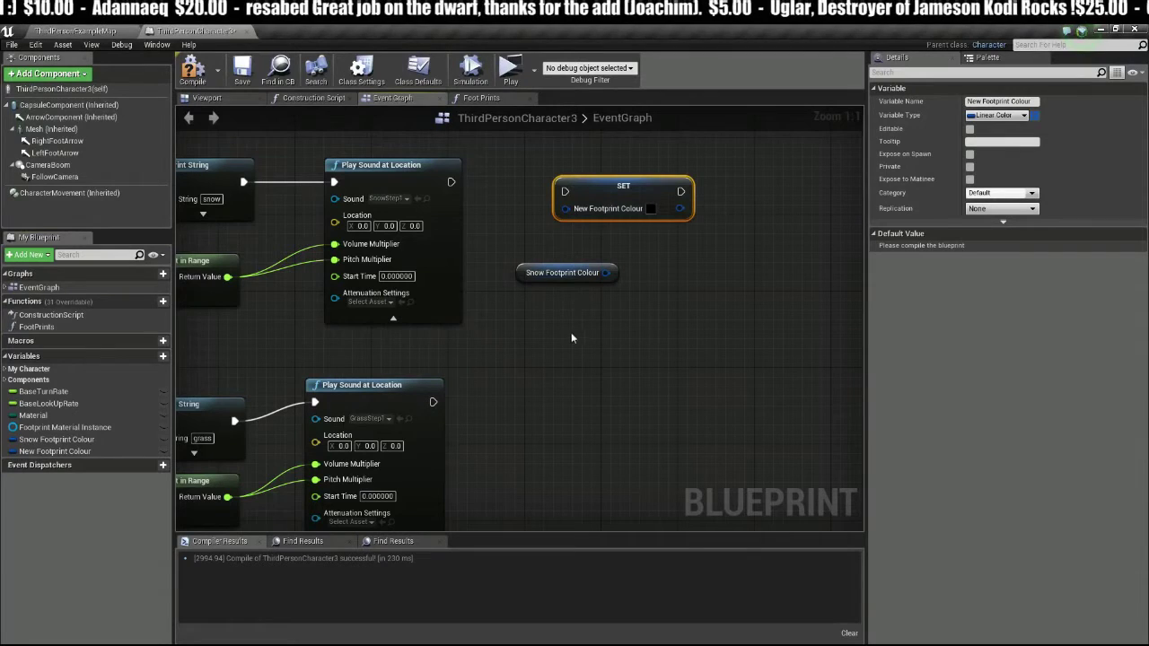
Step: Create a Linear Color variable named Current Footprint Colour and place a Set node for it below the New Footprint Colour Set node
click(142, 356)
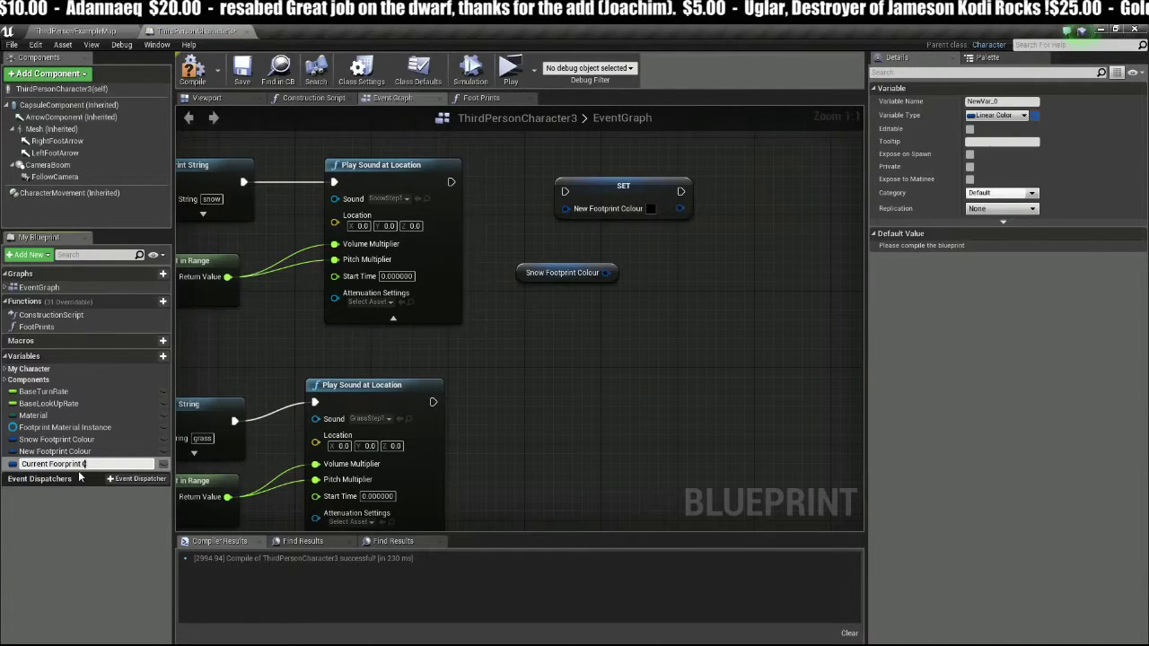
text(Current Footprint Colour)
key(Return)
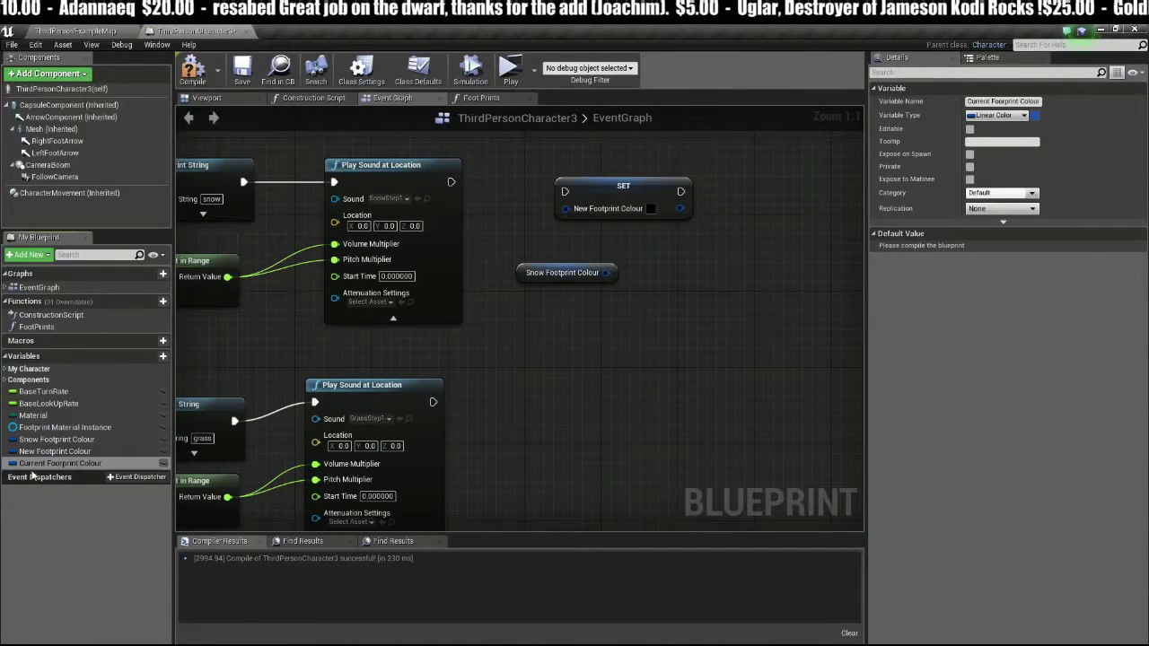
alt+drag(54, 463, 576, 350)
drag(645, 349, 696, 324)
Step: Wire Snow Footprint Colour into both Set nodes and connect the snow Play Sound at Location execution output to the New Footprint Colour Set node
drag(607, 272, 564, 208)
drag(594, 269, 566, 280)
drag(448, 181, 658, 184)
drag(714, 337, 704, 318)
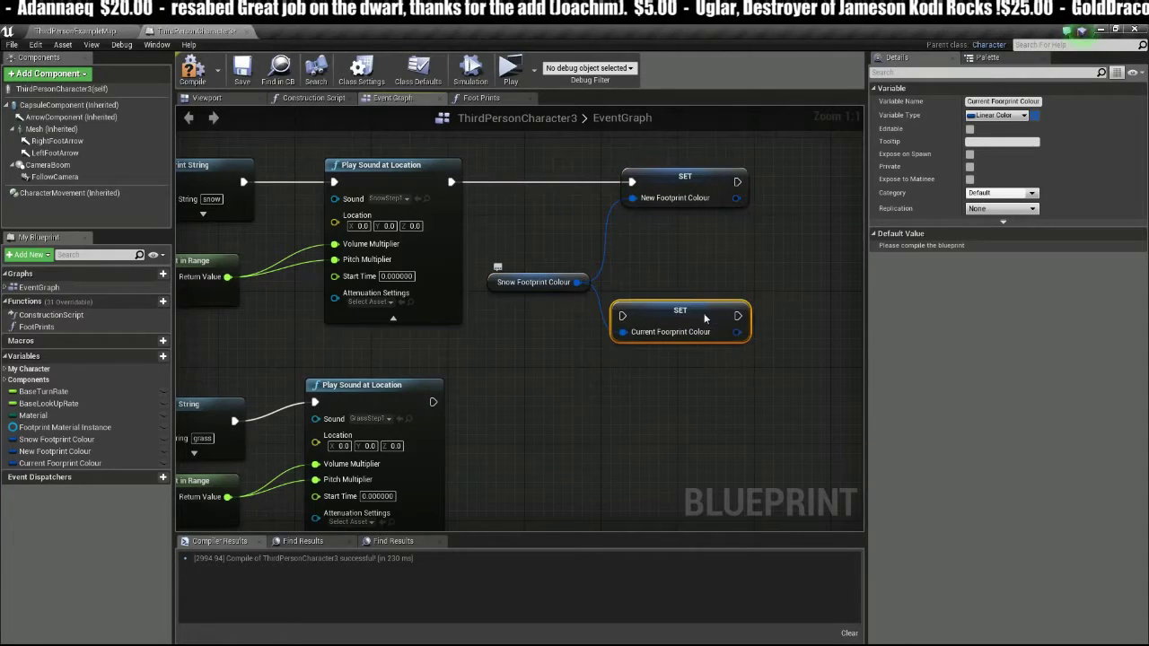
click(545, 275)
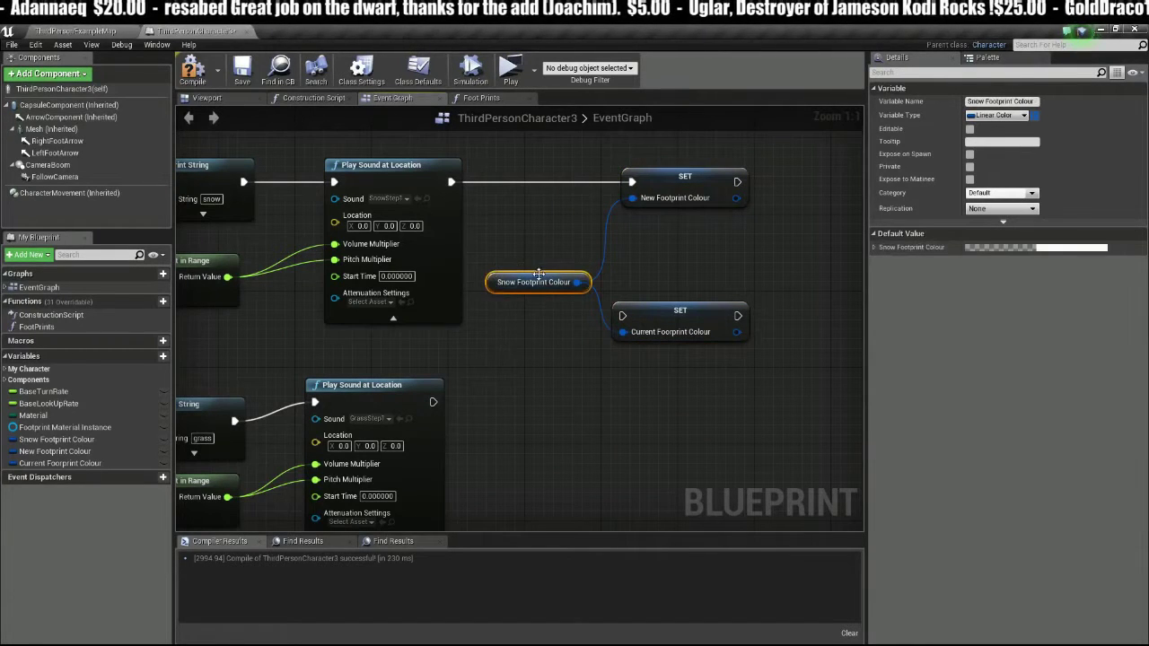
drag(539, 275, 538, 256)
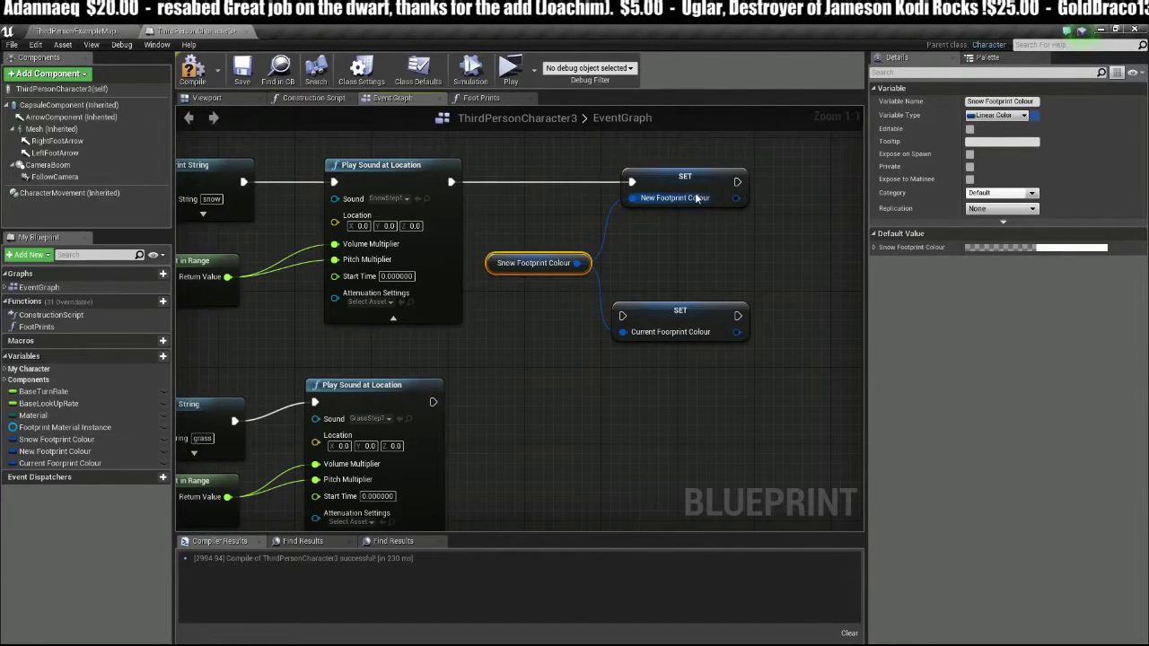
Step: Move the Current Footprint Colour Set node slightly lower, leaving more space beneath the New Footprint Colour Set node
click(695, 315)
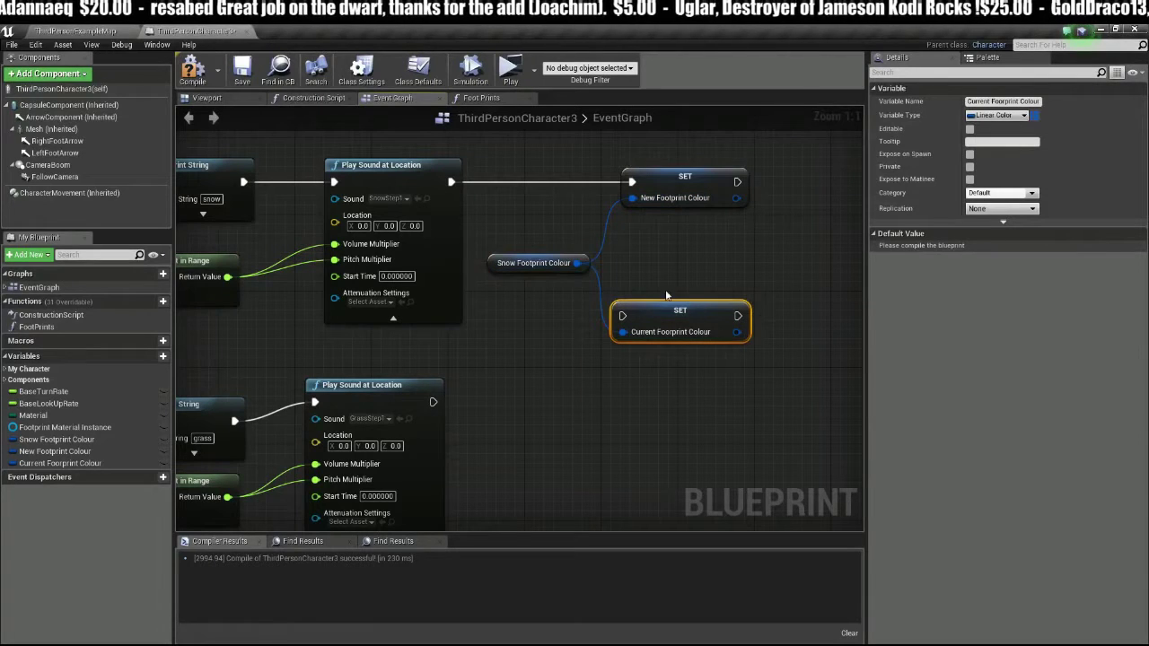
right_drag(684, 321, 518, 300)
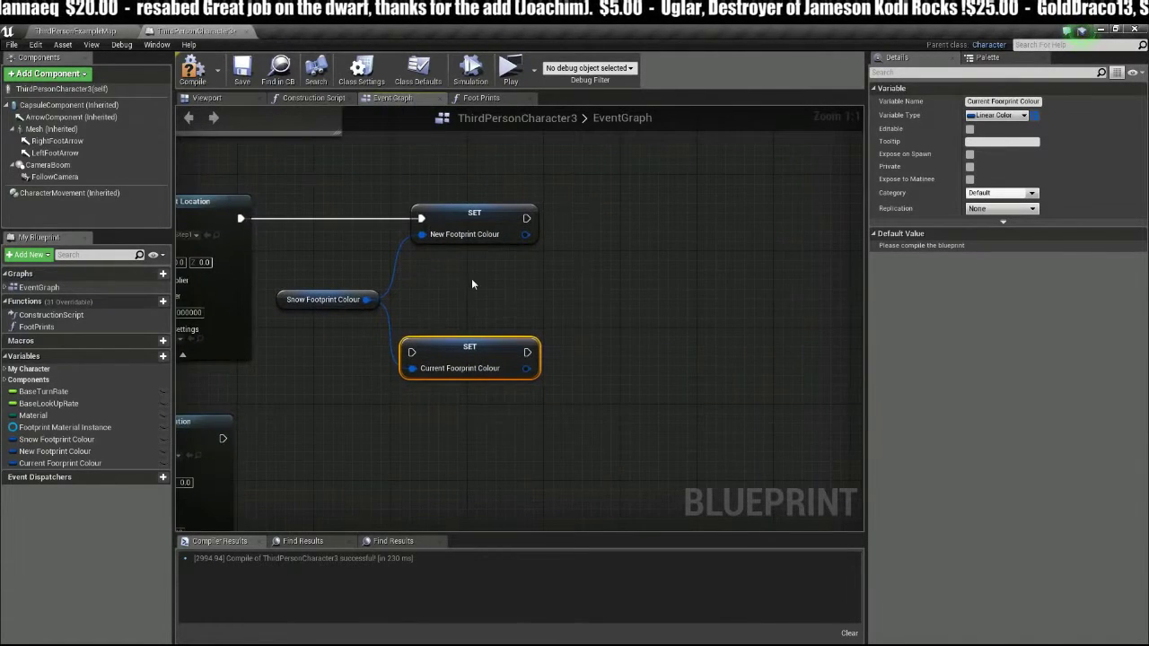
click(476, 215)
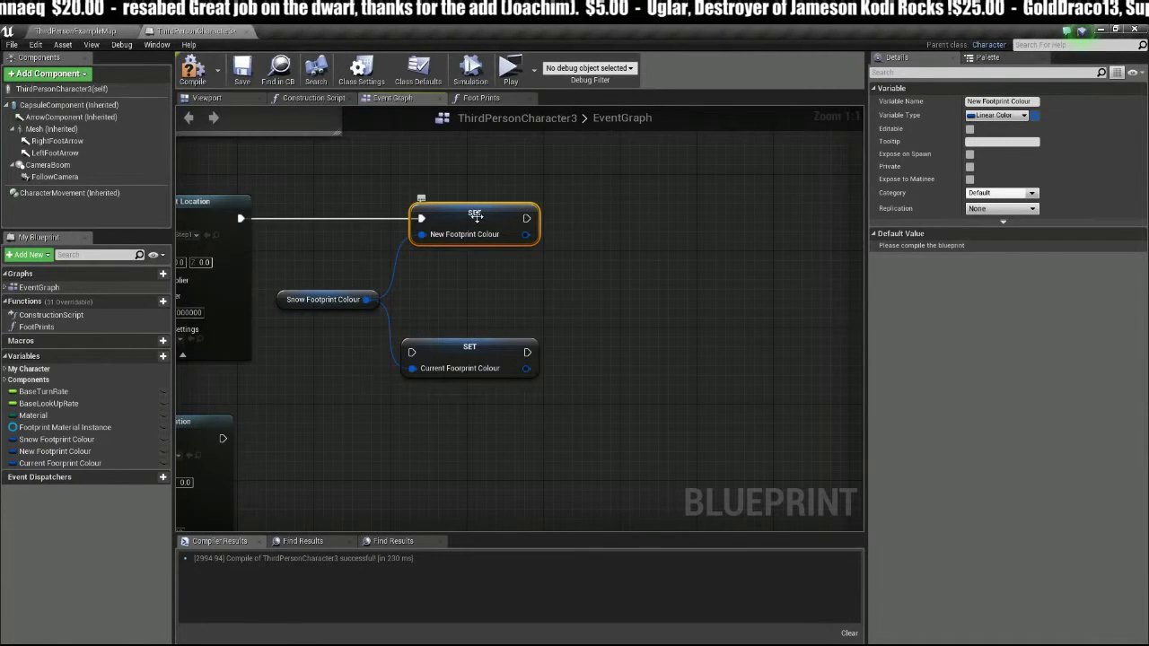
right_drag(467, 269, 361, 289)
click(361, 389)
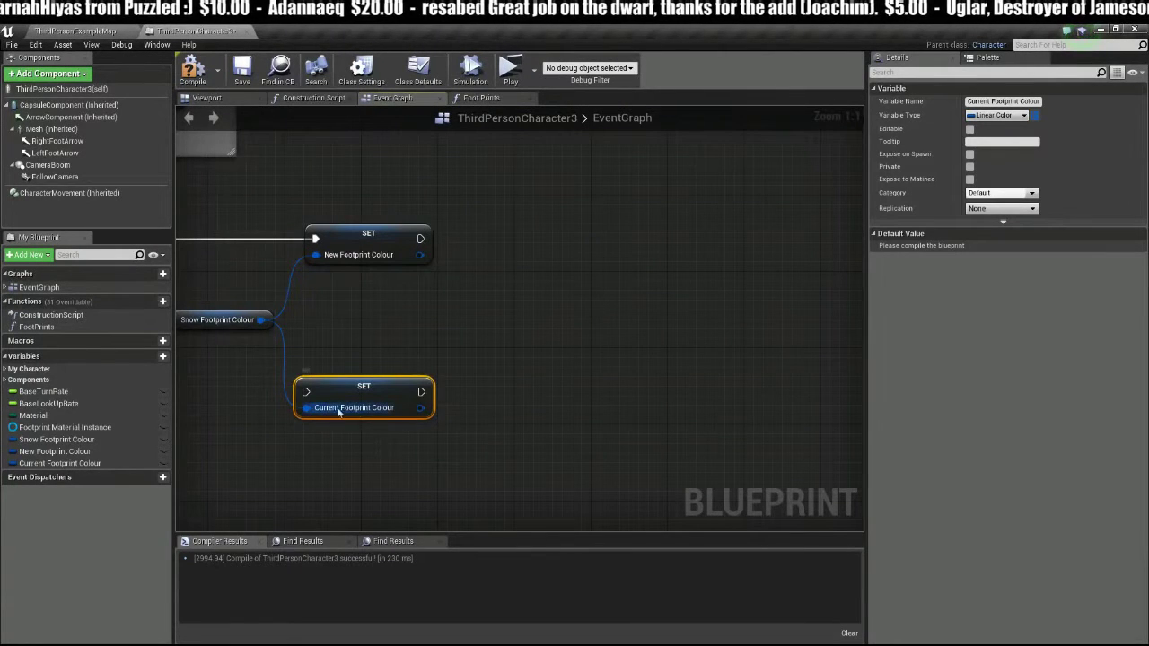
drag(356, 381, 366, 392)
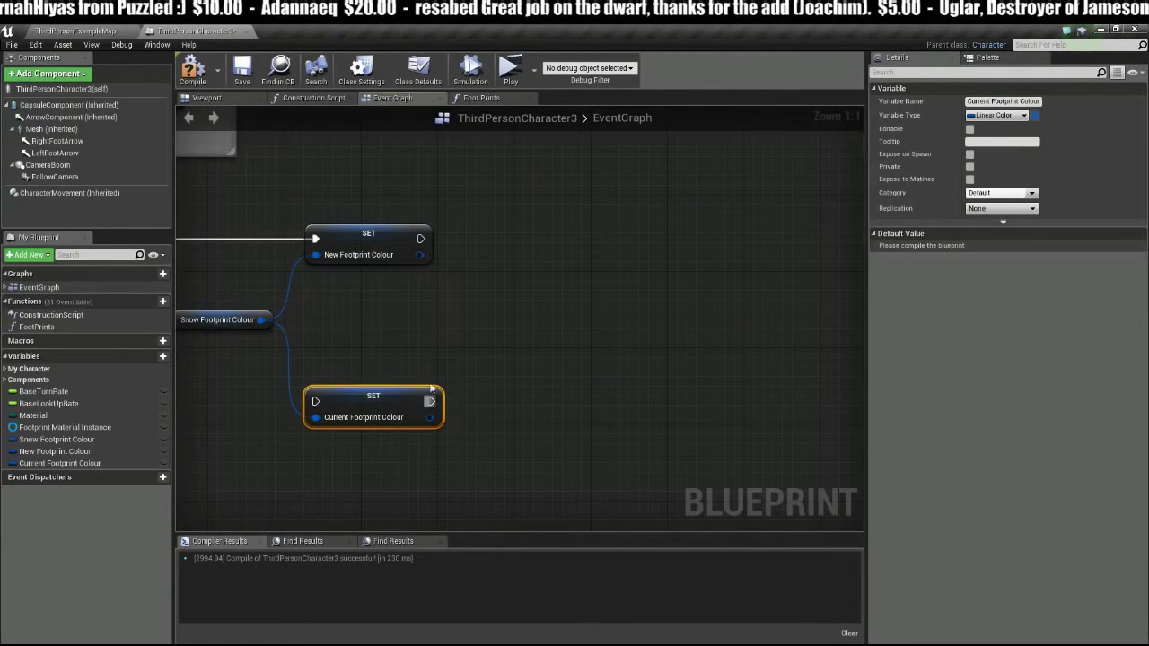
Step: Add a Switch on Int node to the execution output of the New Footprint Colour Set node
drag(421, 238, 475, 258)
text(sw)
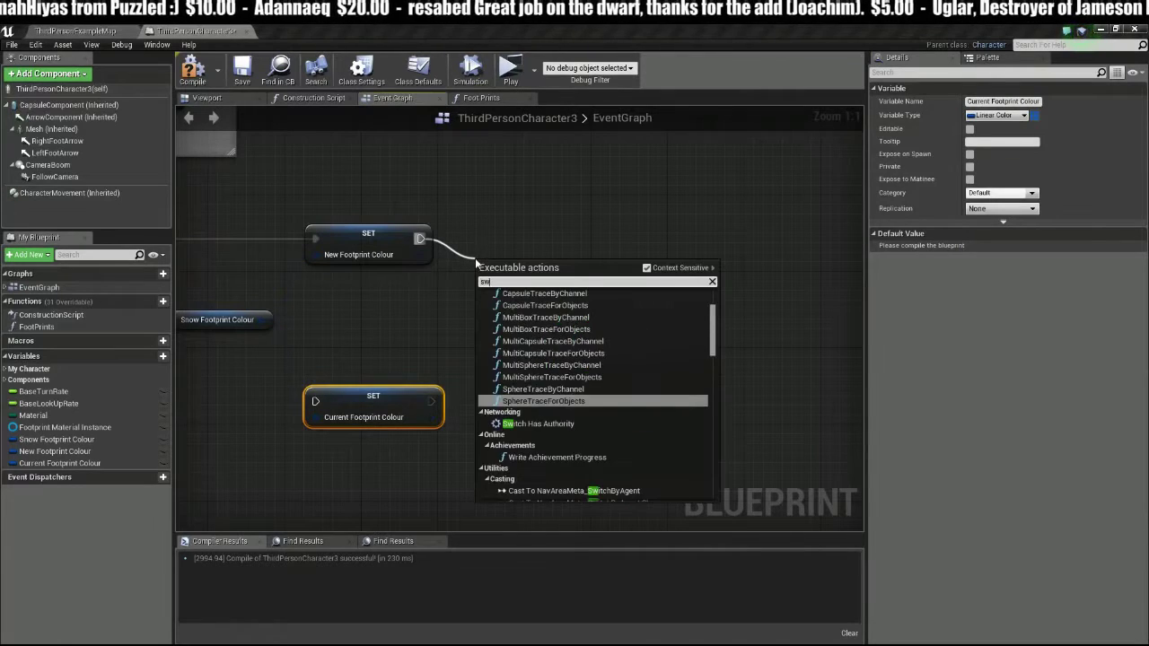
text(itch)
scroll(665, 387, up, 10)
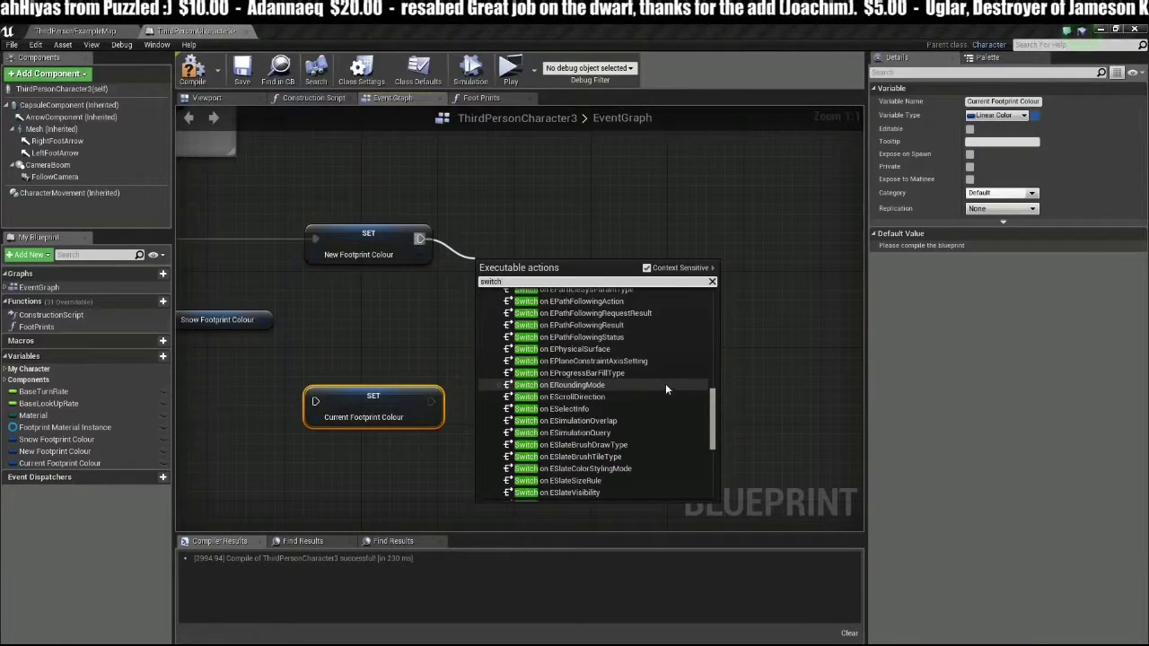
drag(713, 316, 711, 464)
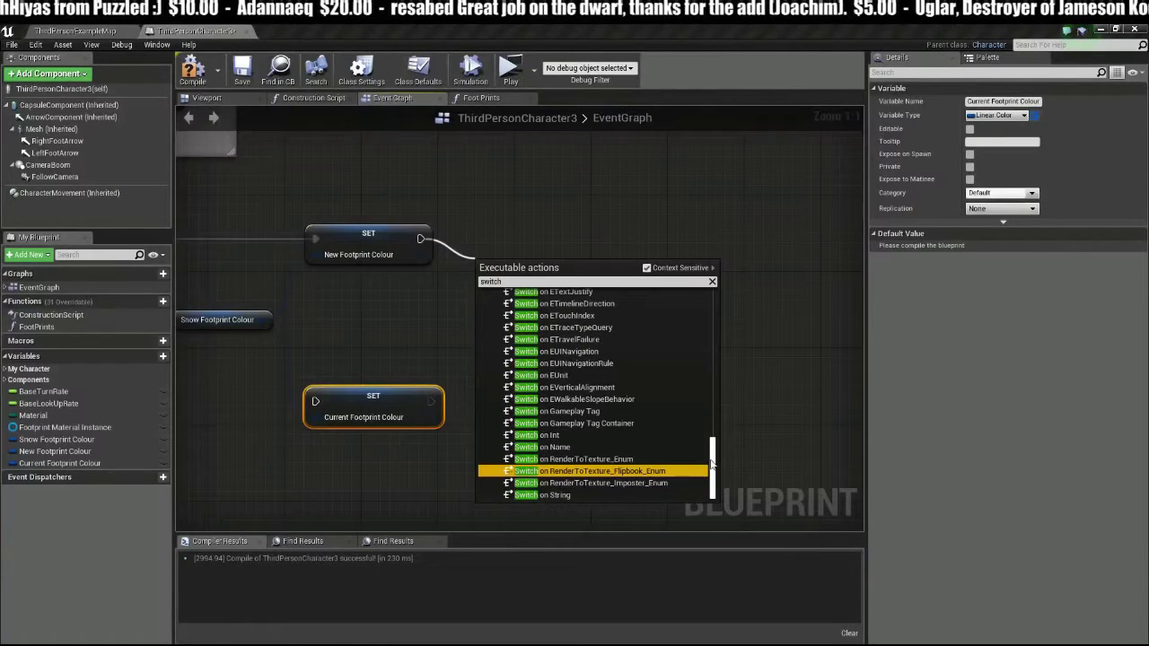
click(543, 436)
click(528, 386)
click(536, 287)
click(585, 313)
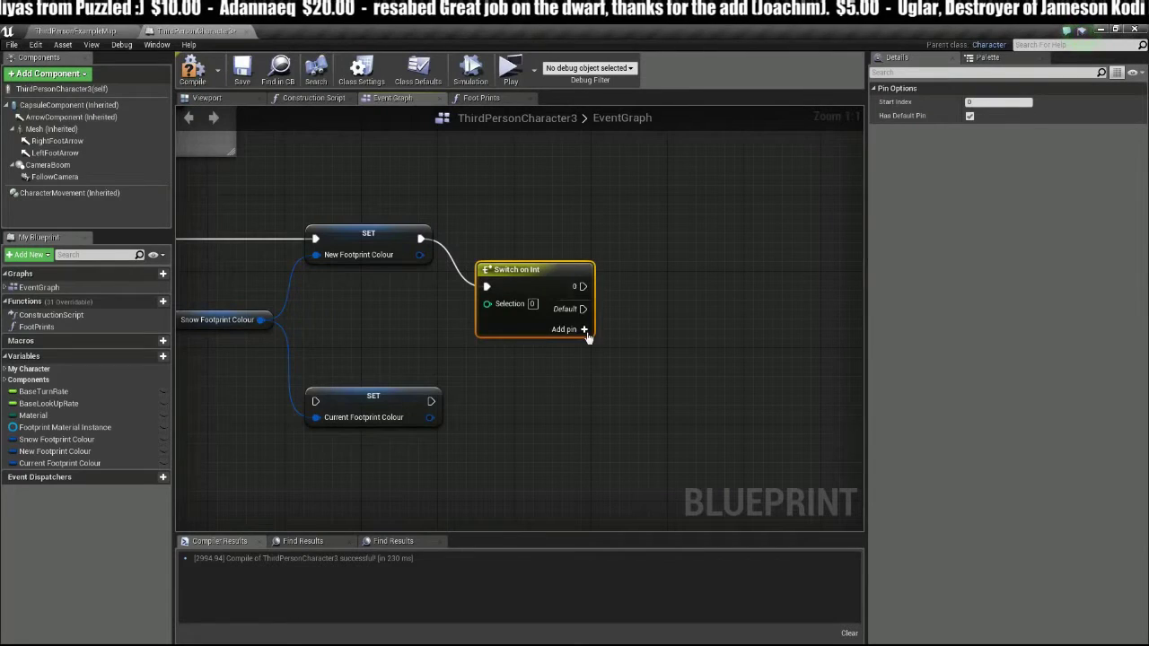
Step: Add output pins 1 to 5 to the Switch on Int node and align it with the New Footprint Colour Set node
click(585, 330)
click(585, 347)
click(584, 363)
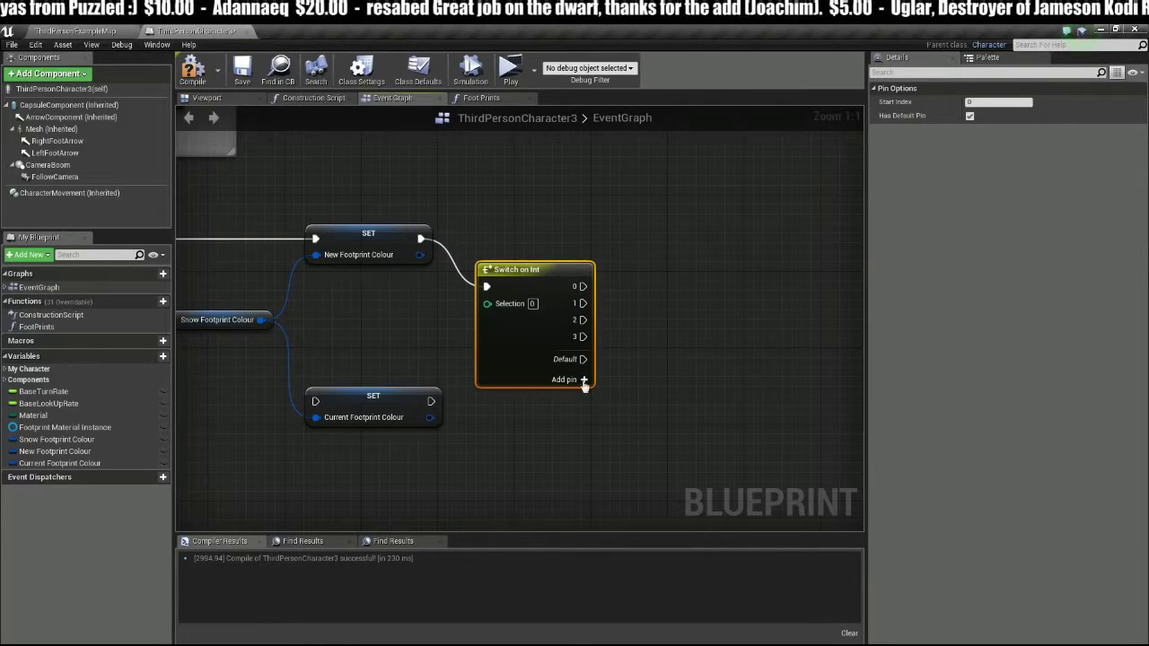
click(585, 380)
click(584, 396)
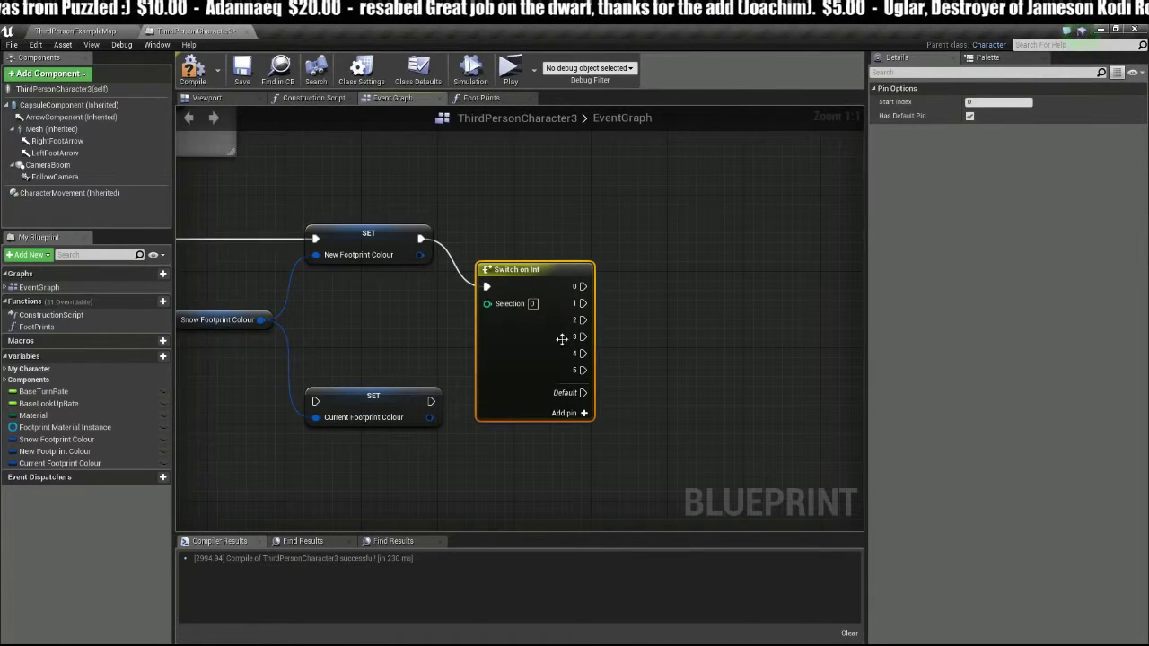
drag(551, 286, 549, 238)
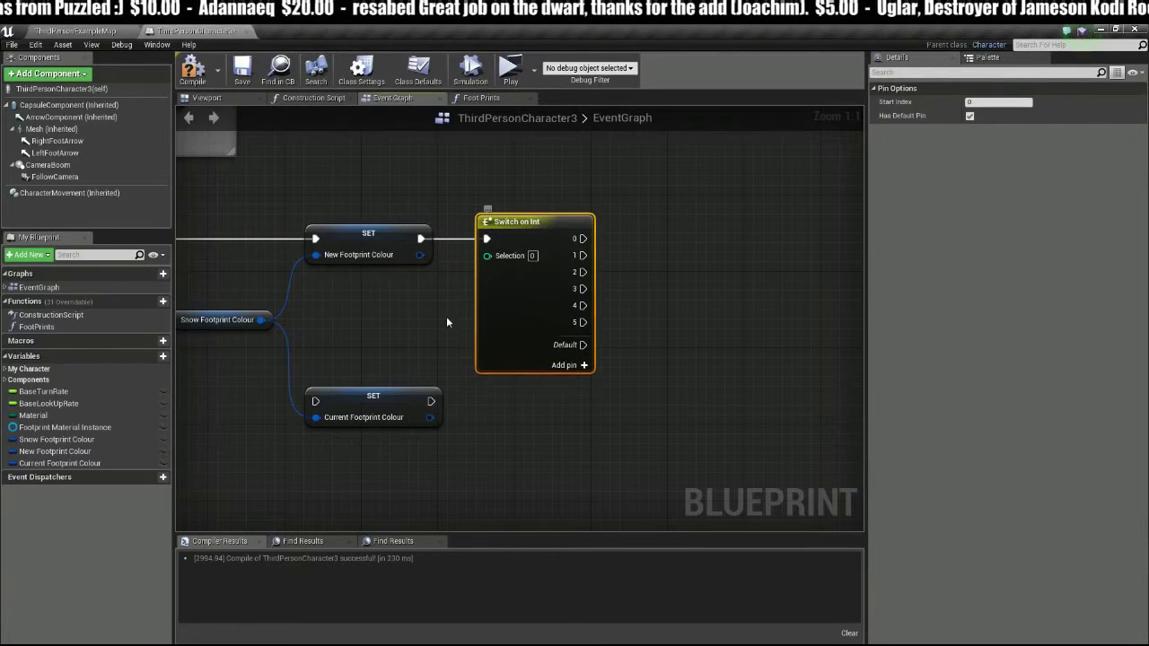
click(475, 392)
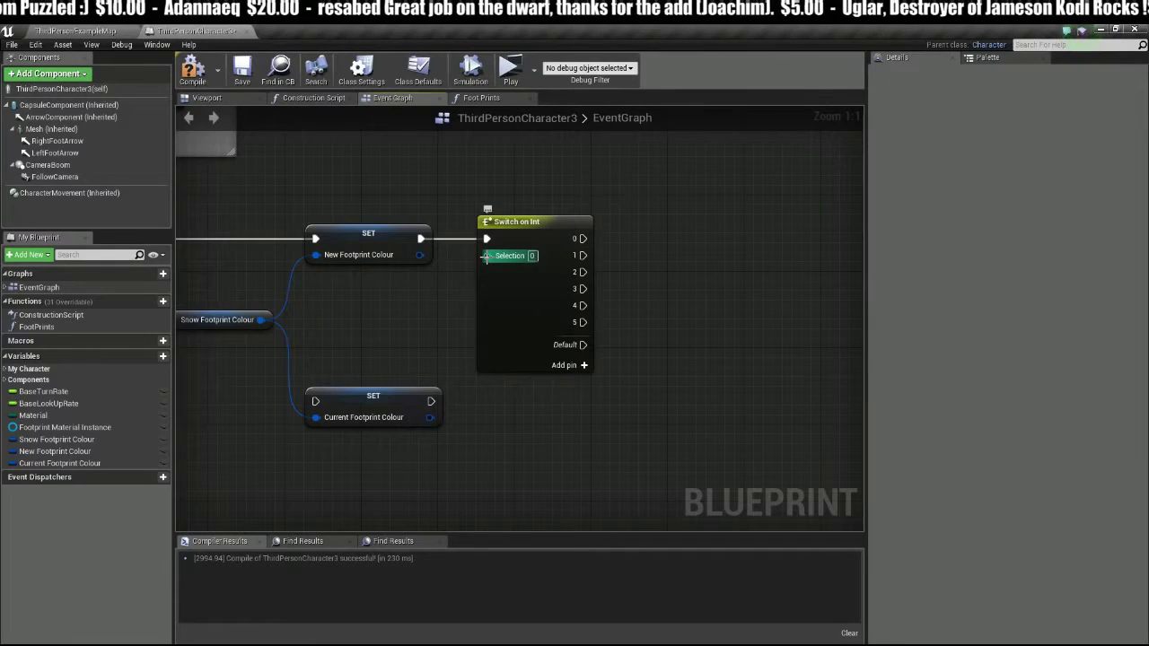
Step: Promote the Switch on Int node's Selection input to a variable named Snow Footprint Selection and place its node below the New Footprint Colour Set node
drag(485, 256, 416, 320)
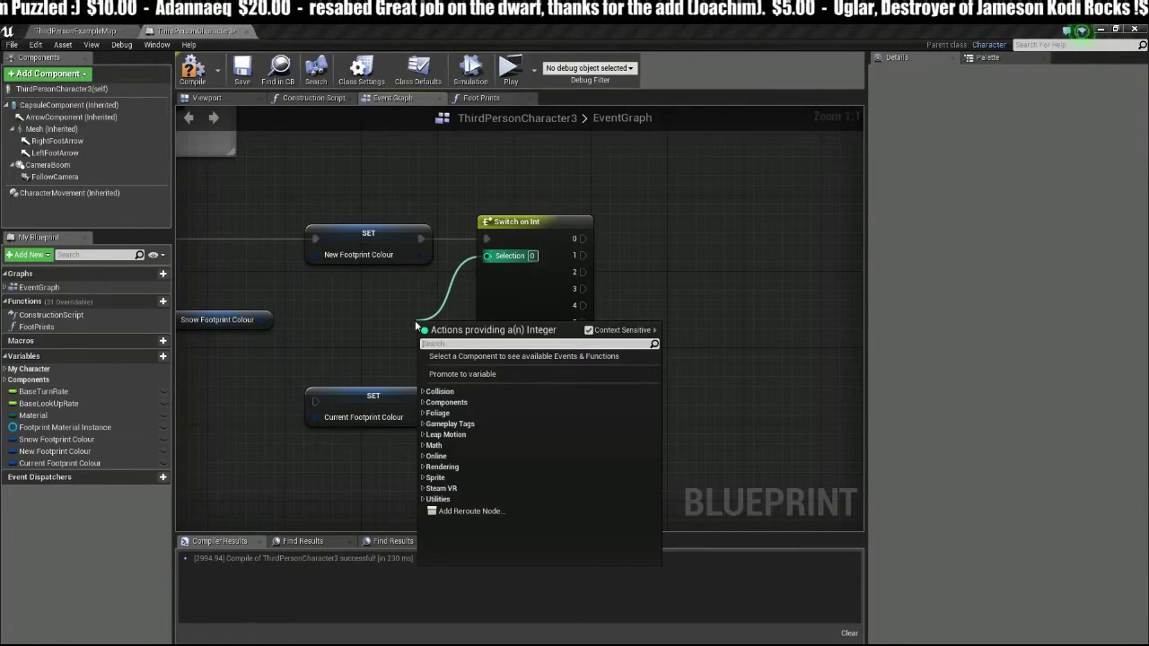
click(449, 375)
drag(408, 217, 407, 324)
click(991, 102)
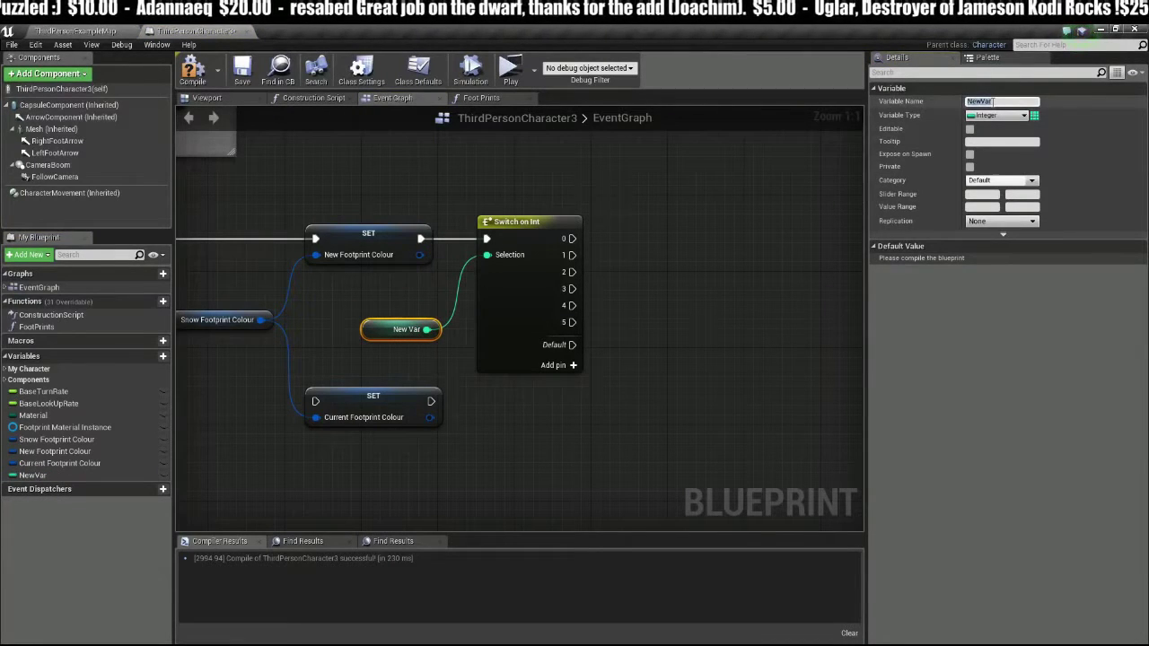
text(Snow Footprint)
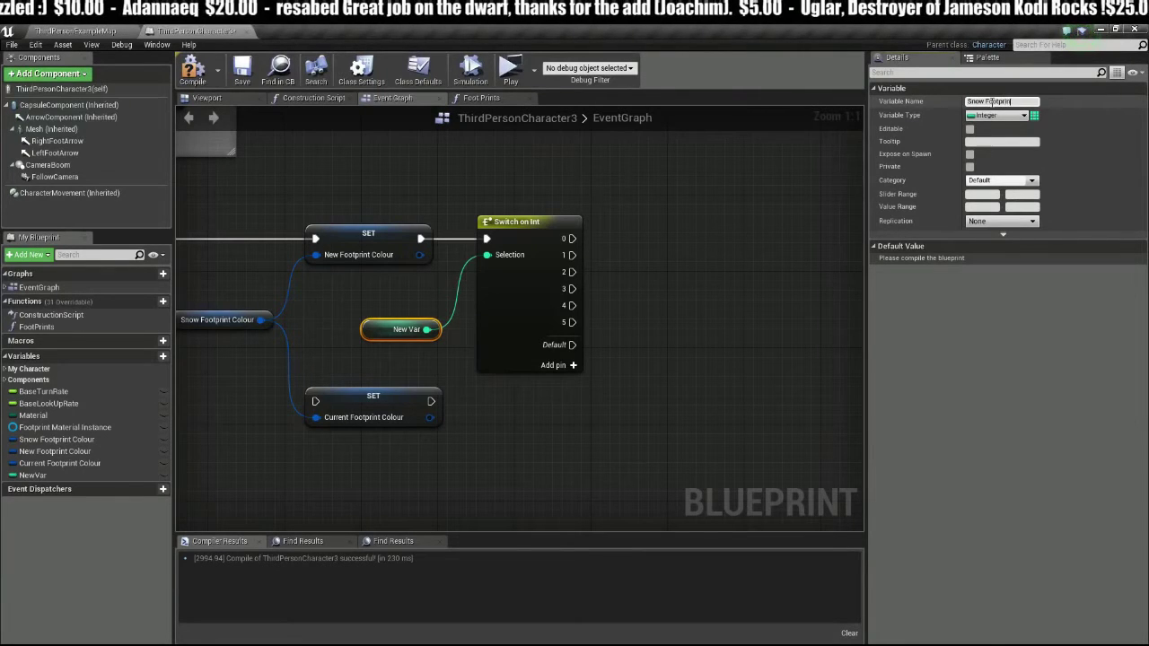
text( Selection)
key(Return)
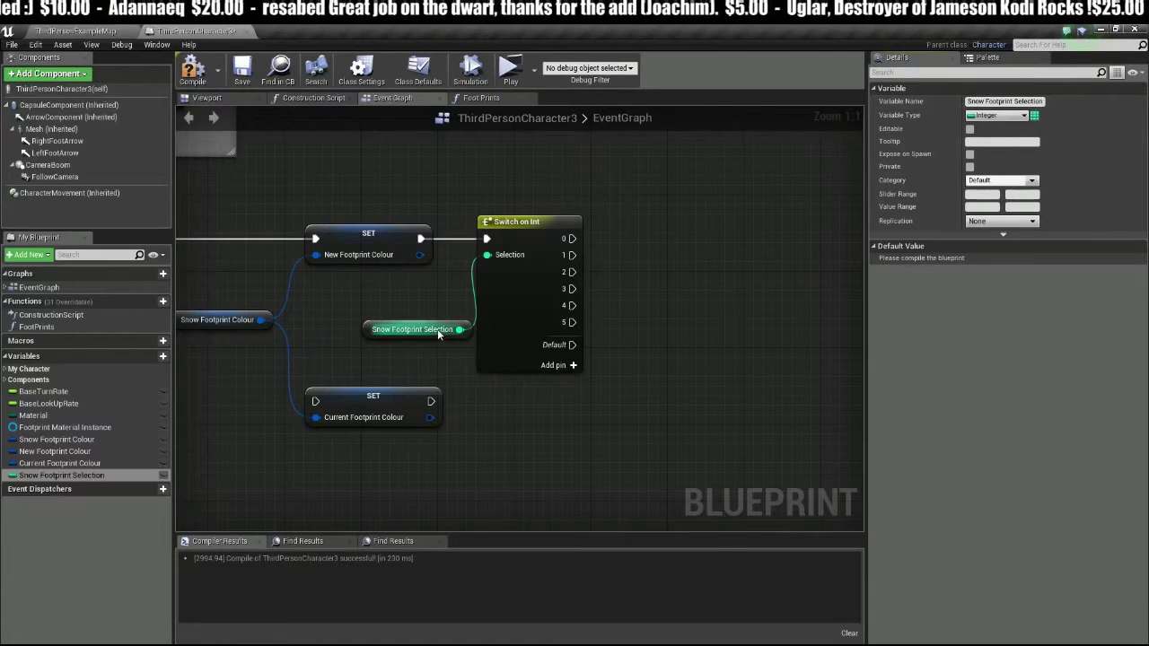
drag(437, 330, 418, 330)
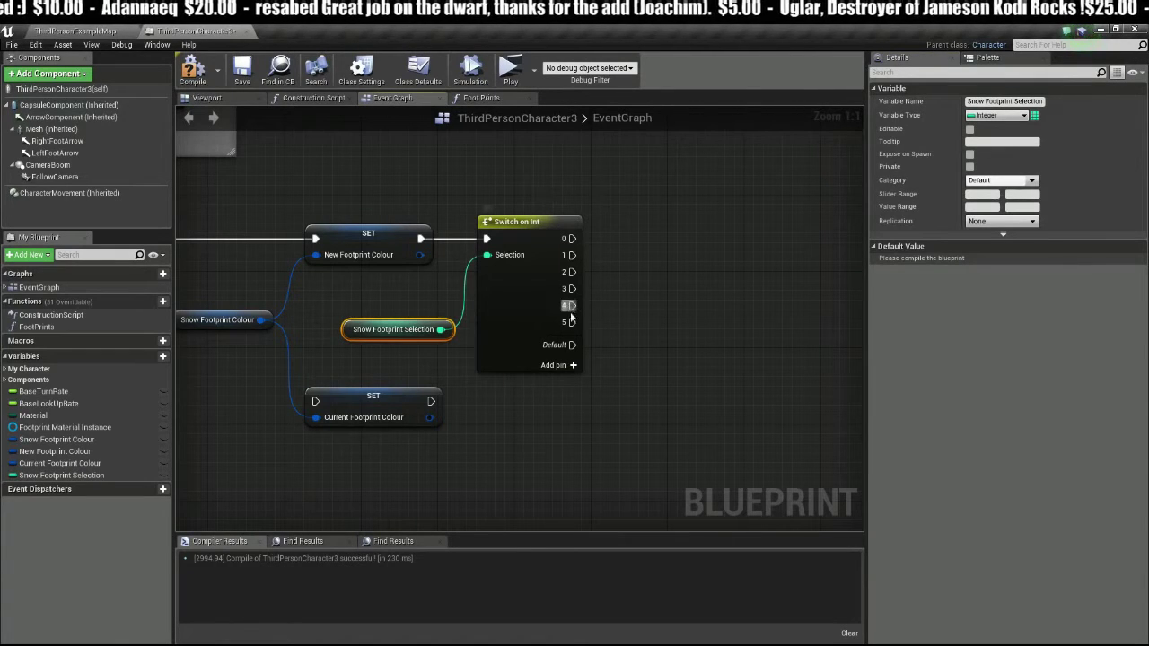
click(664, 321)
scroll(739, 260, down, 1)
right_drag(723, 228, 682, 215)
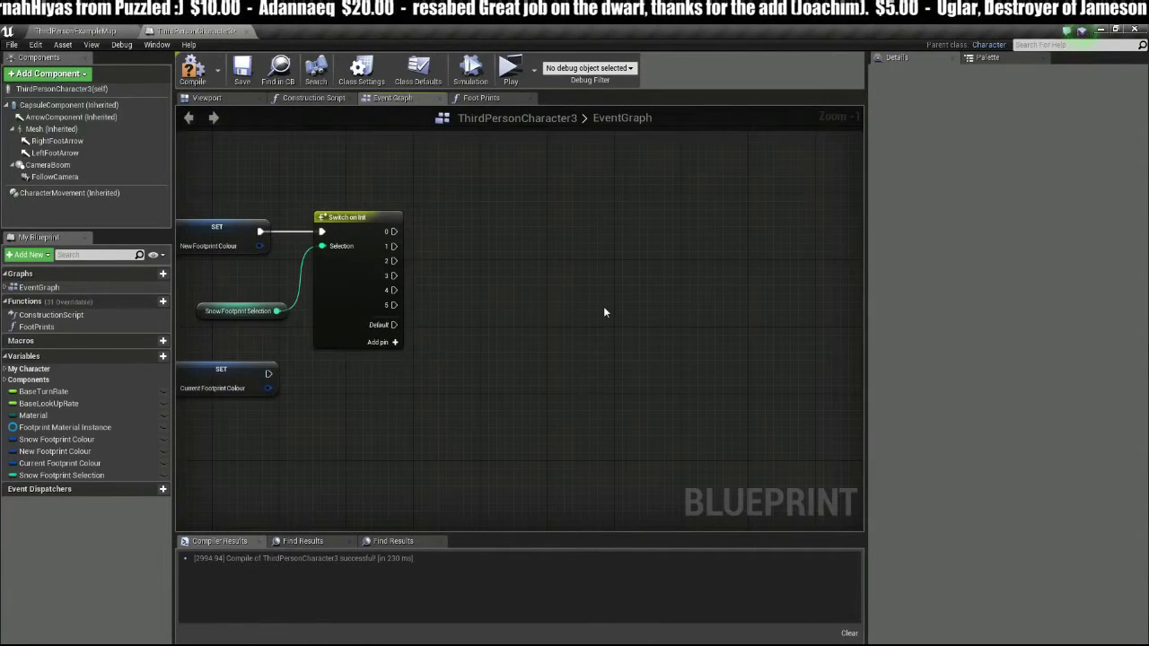
right_drag(604, 311, 556, 341)
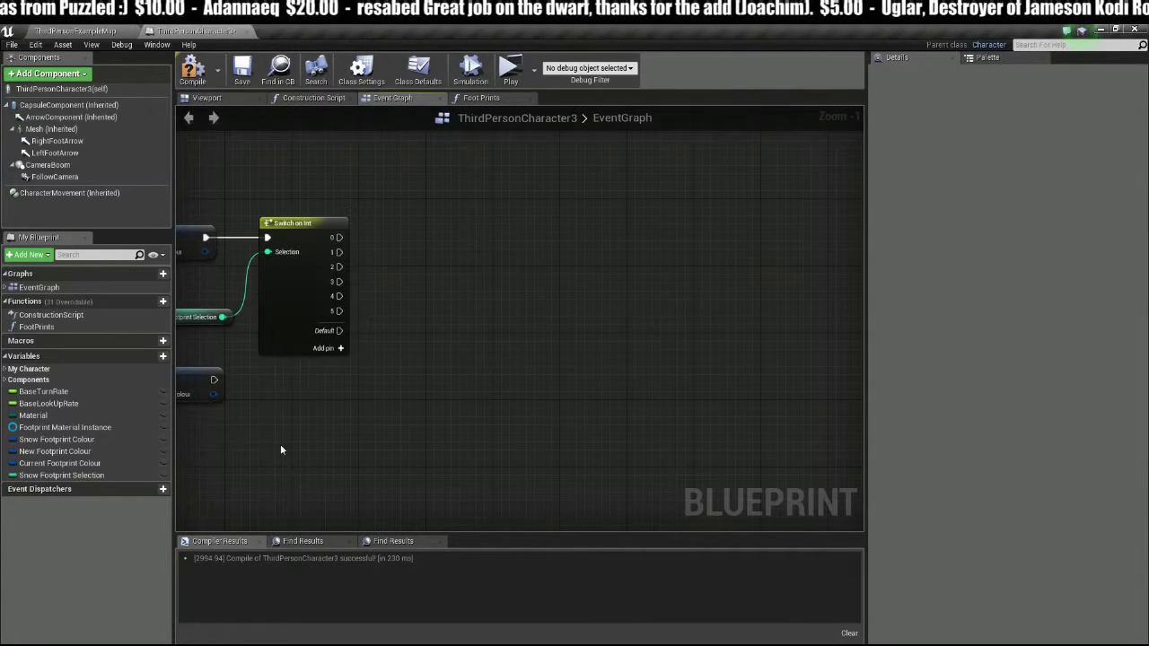
Step: Place a Footprint Material Instance getter past the Switch on Int node and create a Set Vector Parameter Value node from it
click(65, 429)
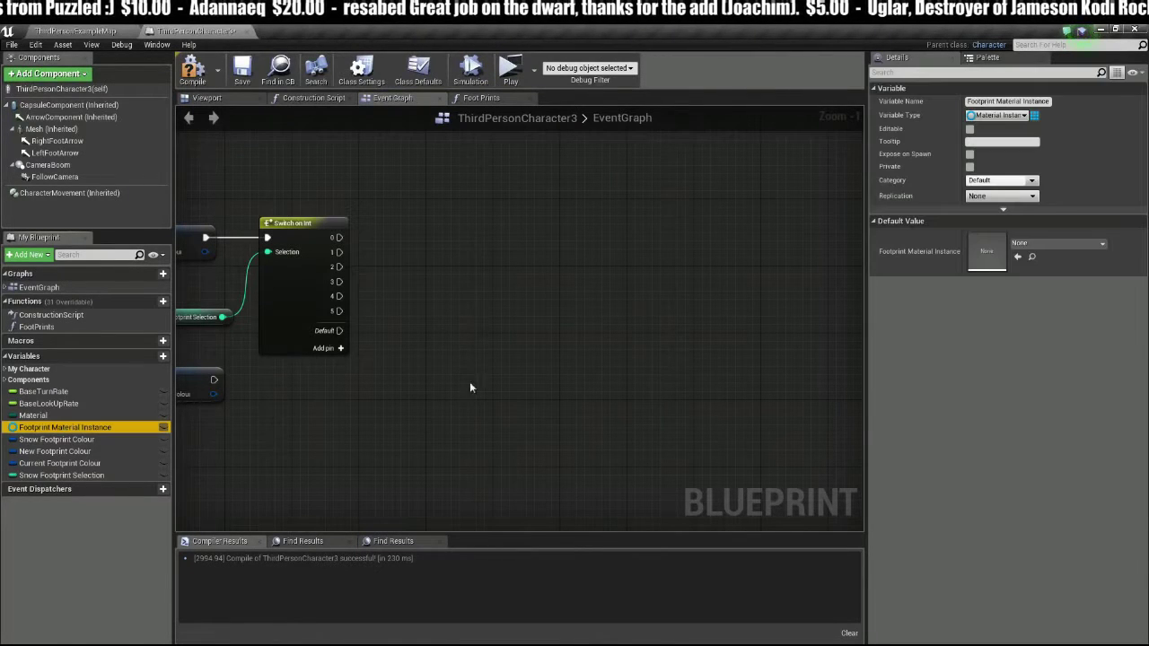
drag(590, 314, 590, 314)
click(638, 320)
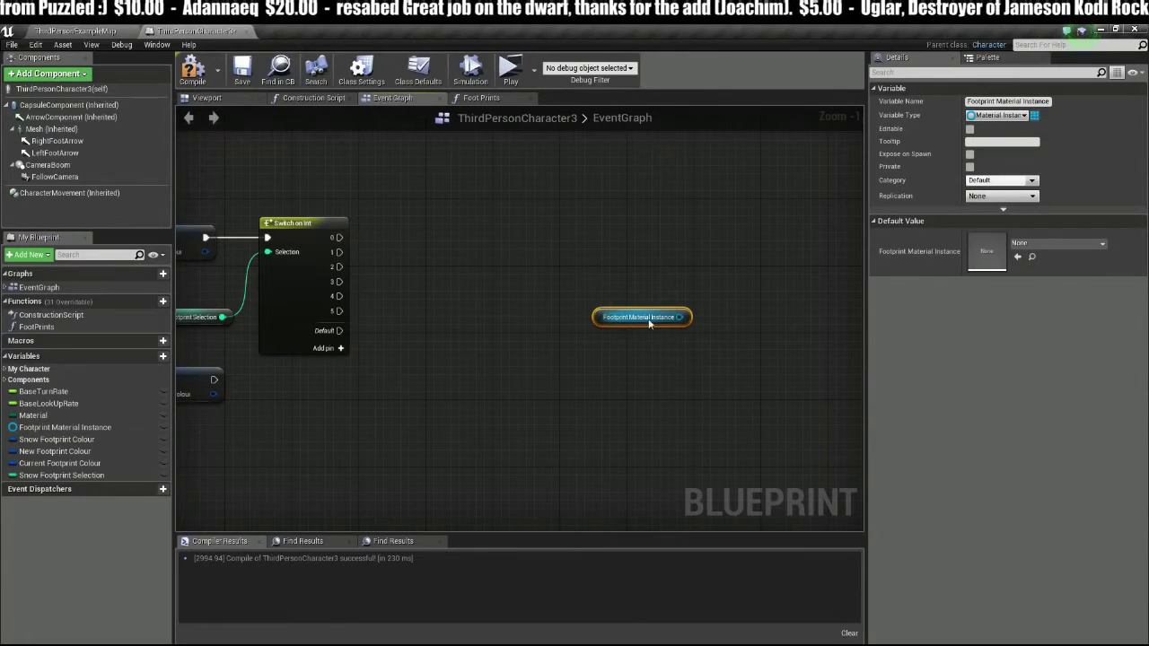
drag(664, 314, 666, 254)
text(set ve)
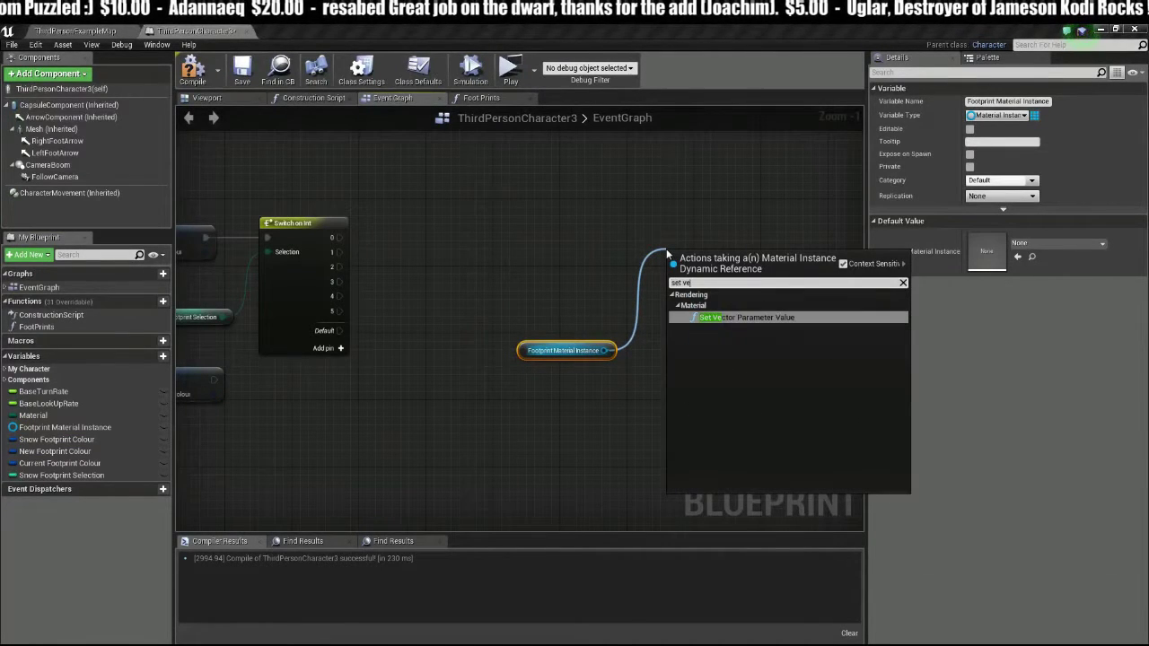
text(ct)
key(Return)
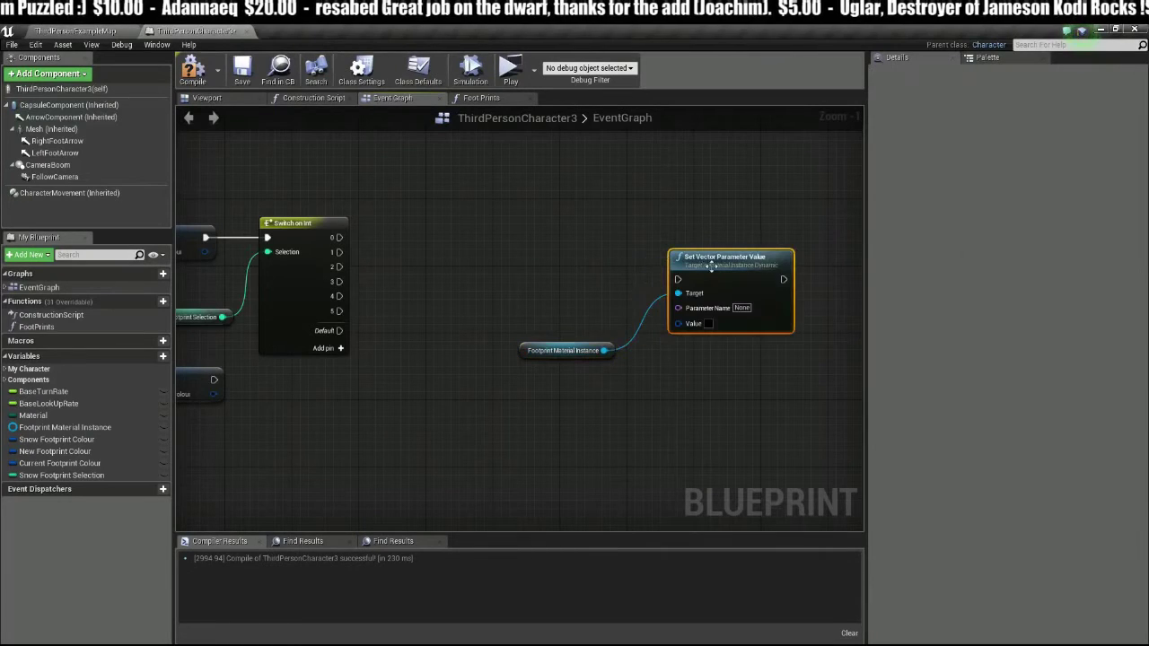
drag(703, 190, 661, 235)
click(527, 287)
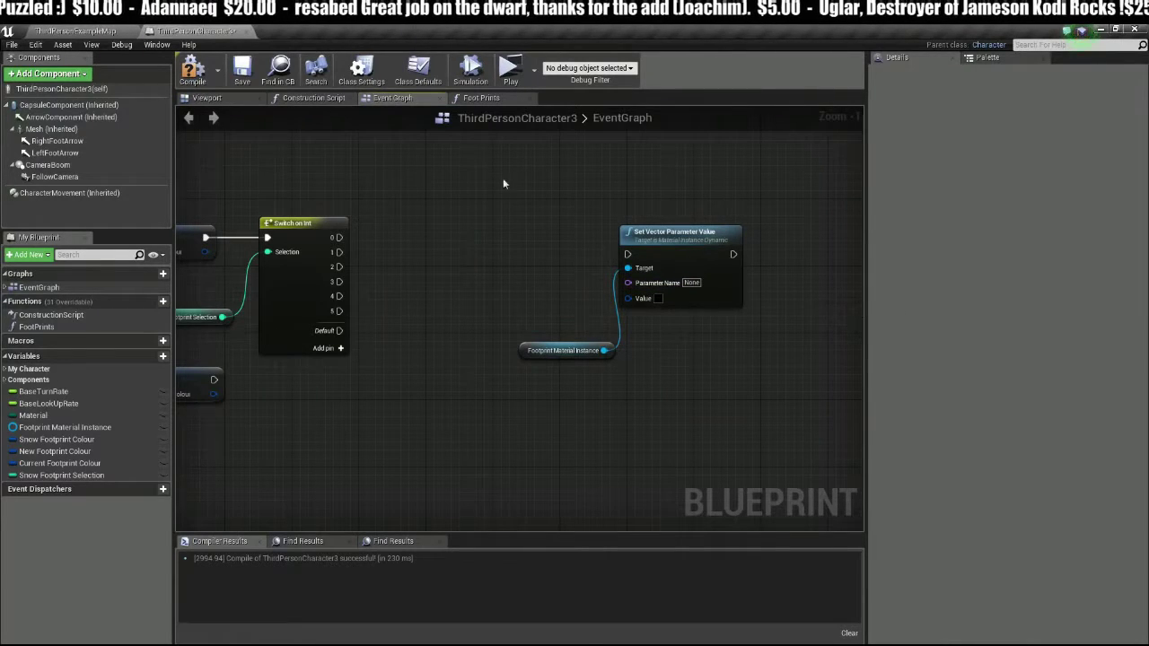
Step: Open the foot_Mat material from the Footprints content folder and bring its colour parameter node into view
click(90, 30)
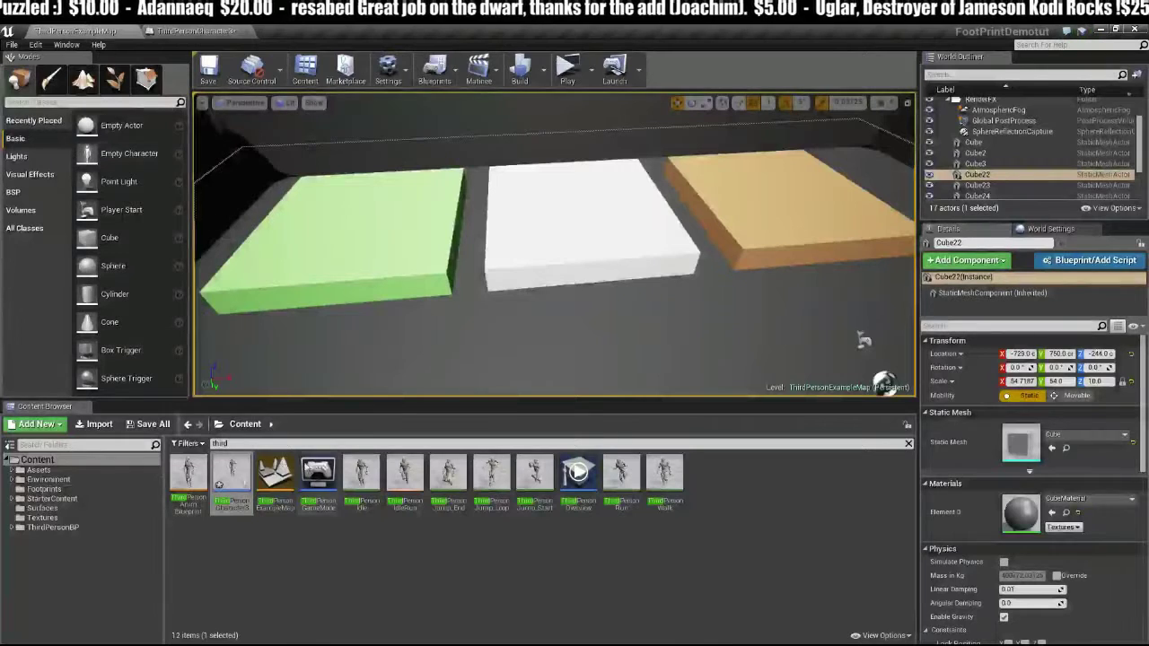
click(231, 445)
text(f)
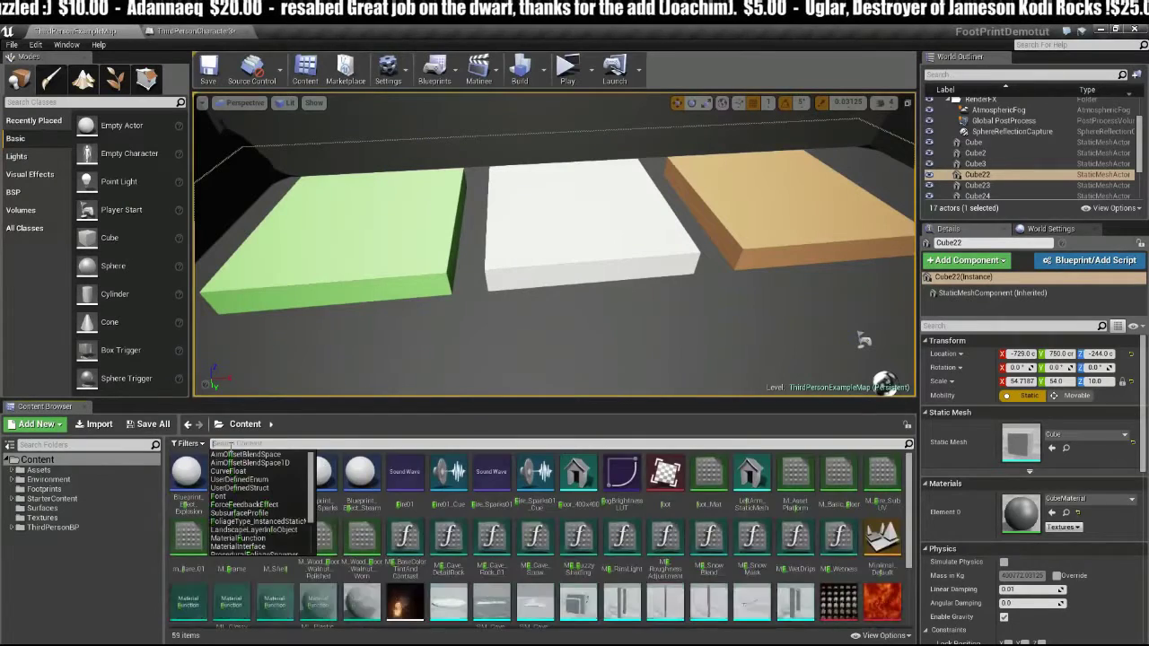
key(BackSpace)
click(41, 490)
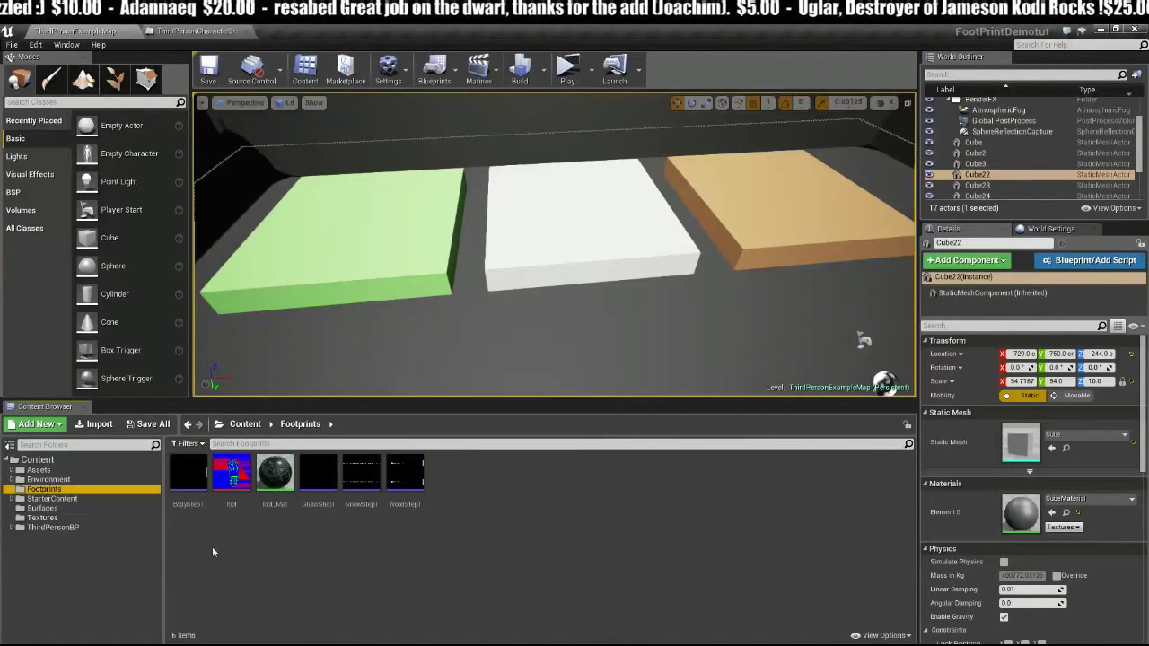
click(276, 481)
double_click(276, 482)
right_drag(390, 437, 685, 528)
right_drag(599, 329, 603, 365)
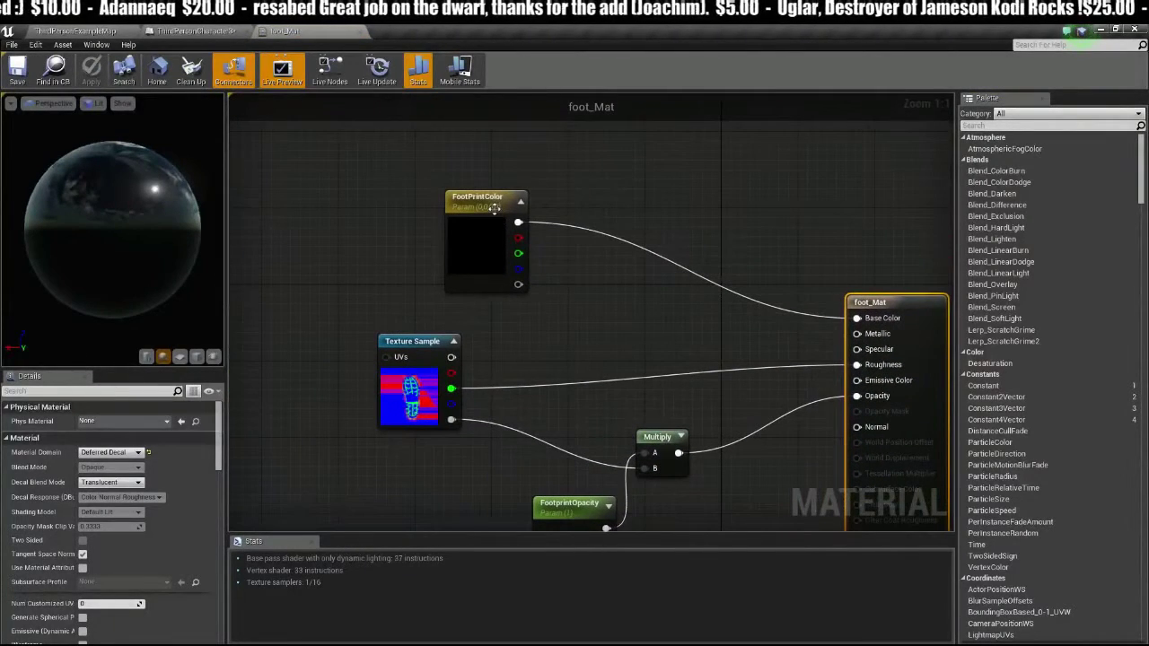
Step: Rename the vector parameter feeding foot_Mat's Base Color as FootPrintColour, copy the name and apply the material changes
click(494, 208)
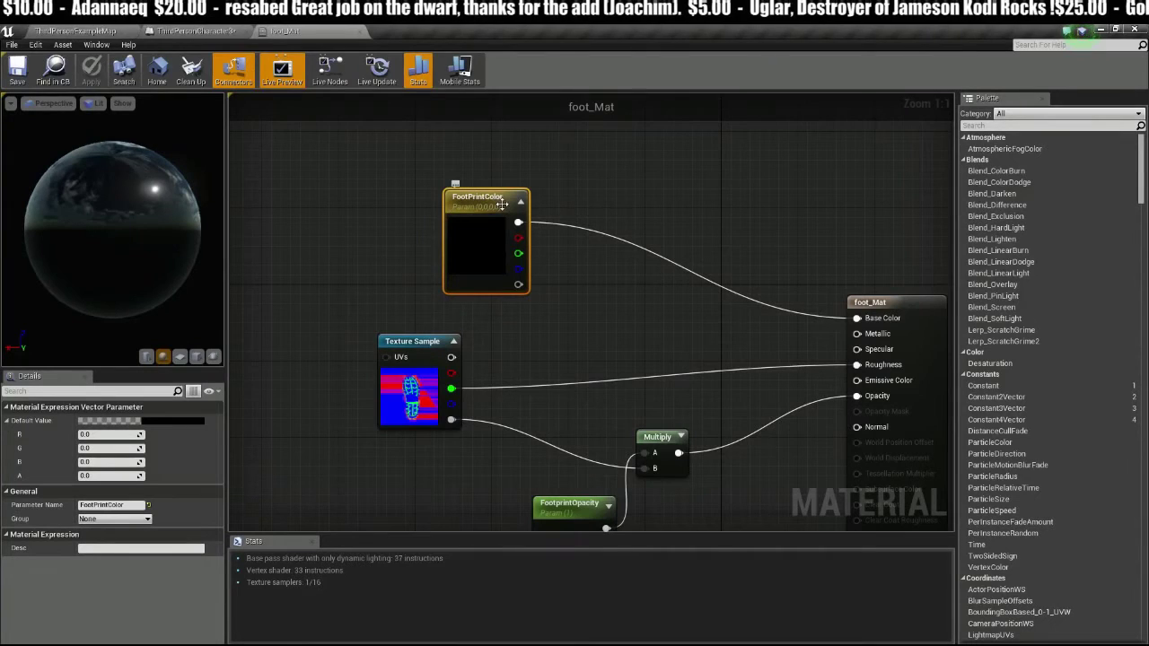
click(115, 508)
key(Return)
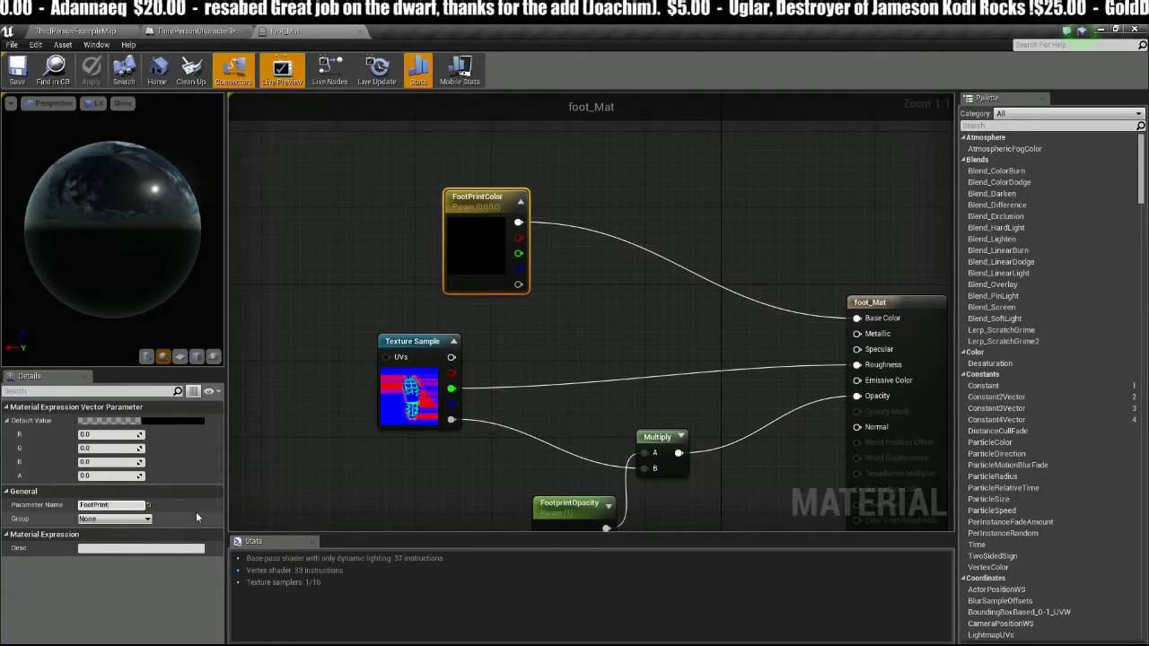
text(ur)
key(Return)
key(ctrl+c)
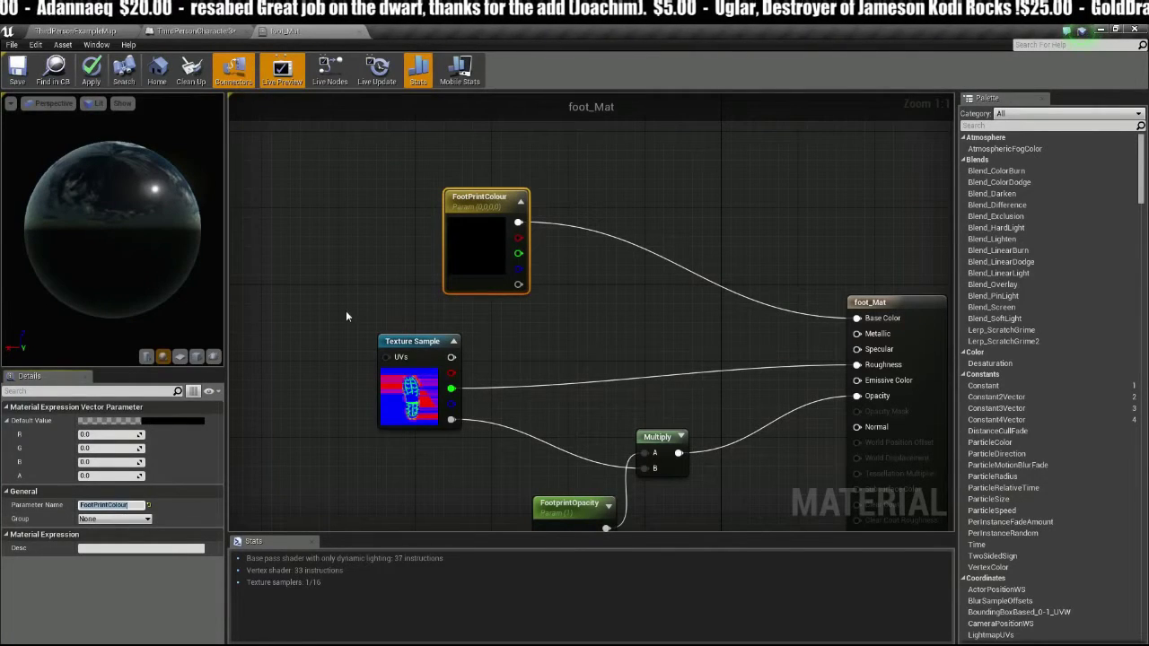
click(349, 241)
click(91, 69)
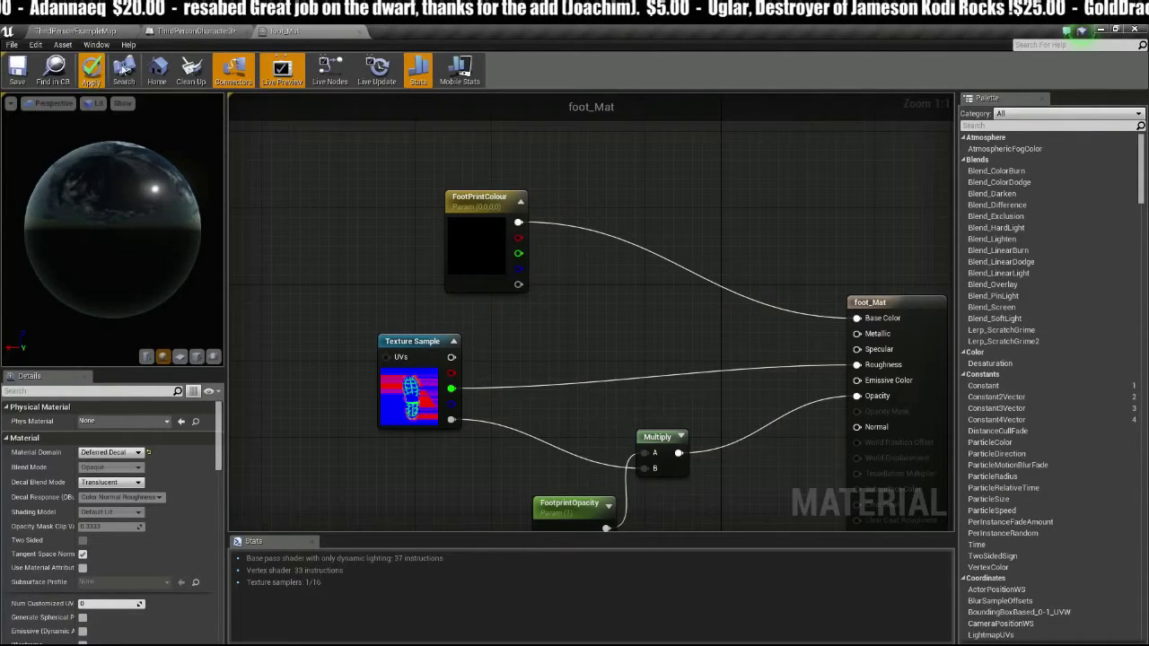
Step: Return to the ThirdPersonCharacter3 event graph and set the Set Vector Parameter Value node's Parameter Name to FootPrintColour
click(195, 31)
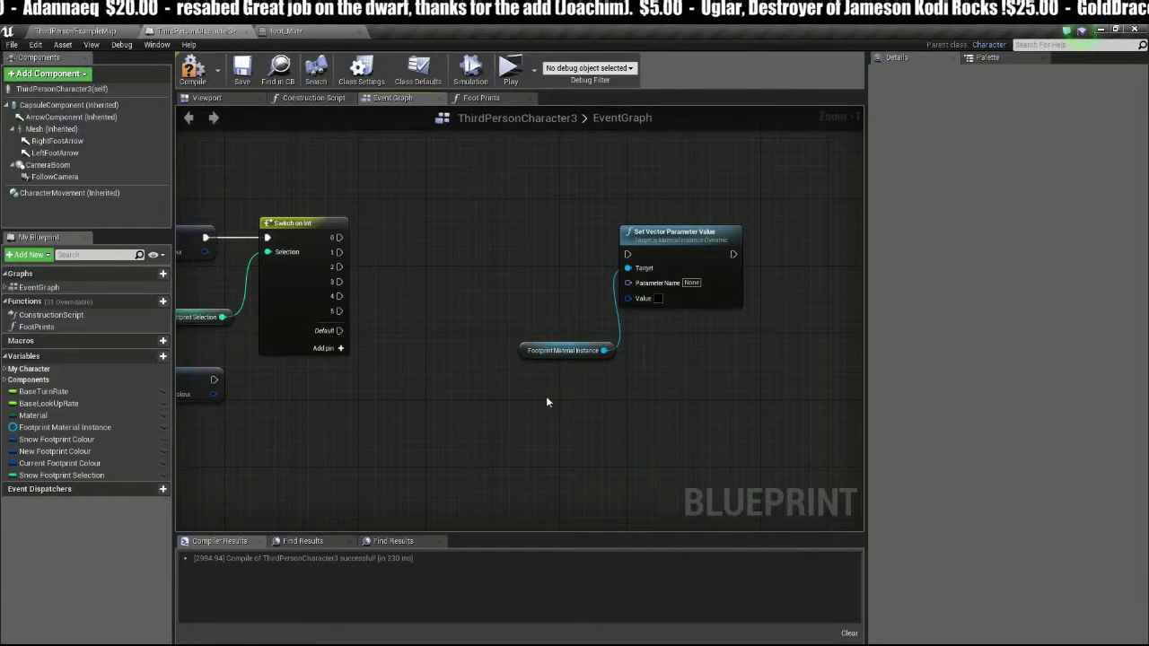
click(691, 282)
key(ctrl+v)
key(Return)
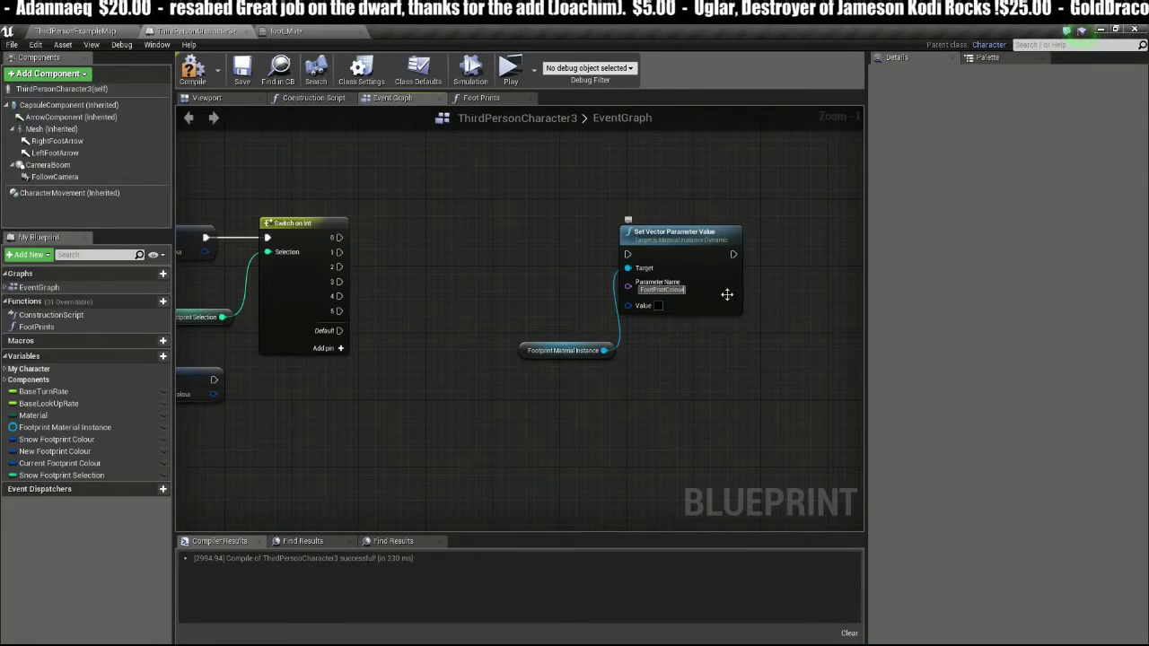
Step: Move the Set Vector Parameter Value node slightly lower and place the Footprint Material Instance getter beside its Target input
drag(461, 200, 628, 359)
click(286, 30)
drag(364, 163, 554, 283)
click(198, 31)
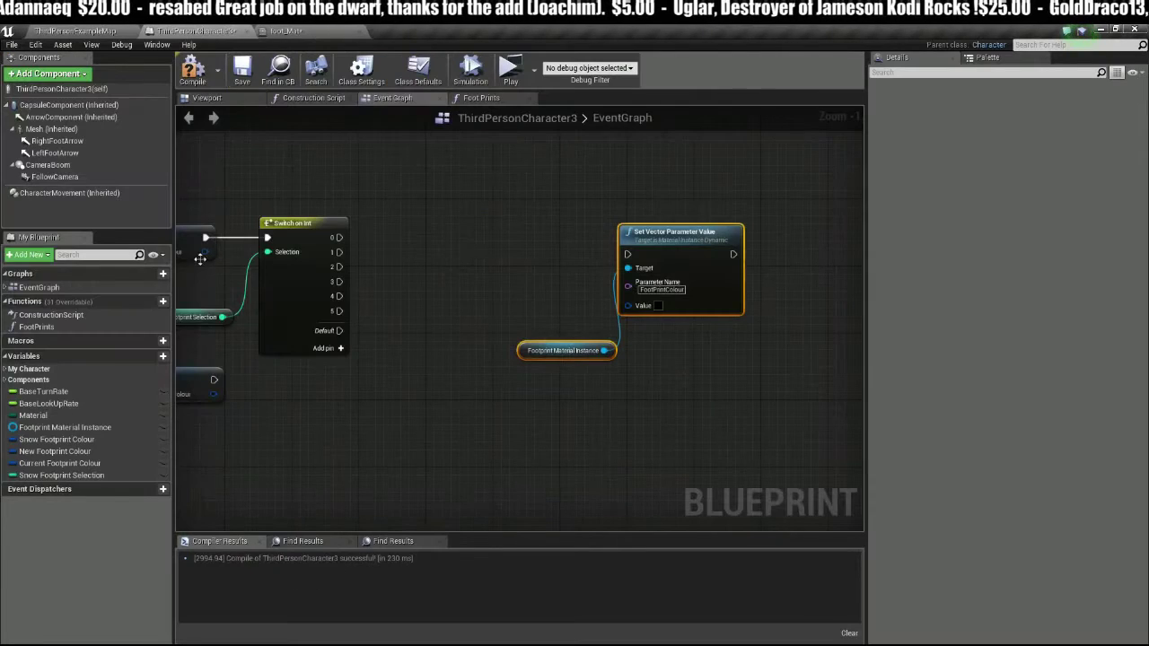
right_drag(552, 421, 619, 401)
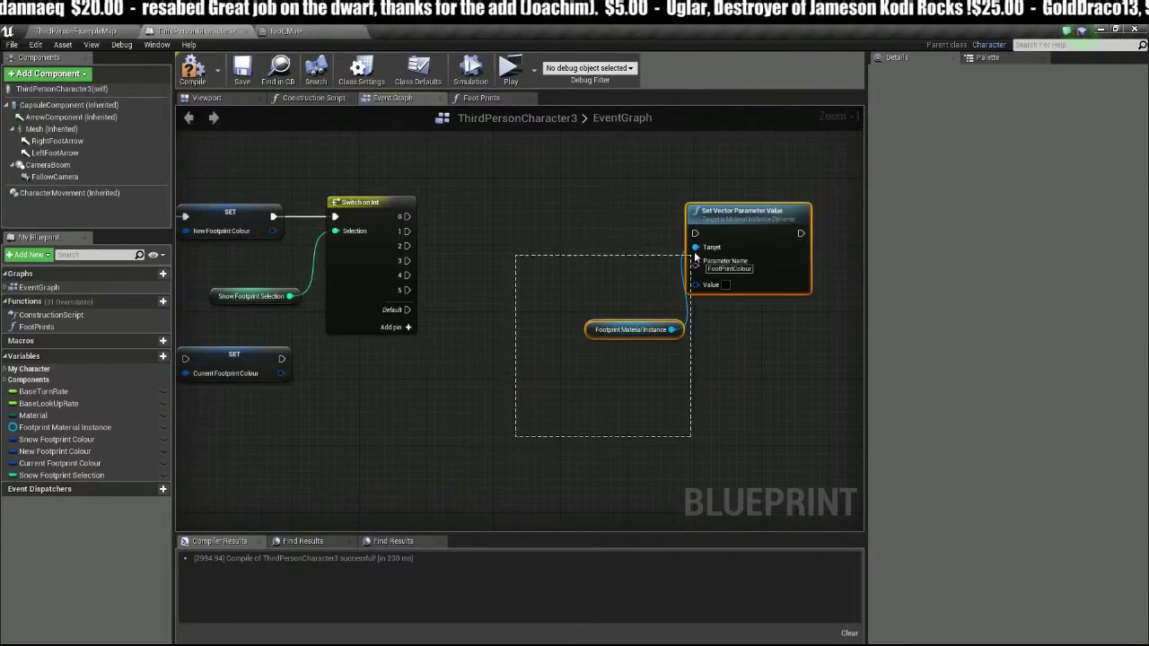
drag(521, 251, 692, 456)
click(747, 444)
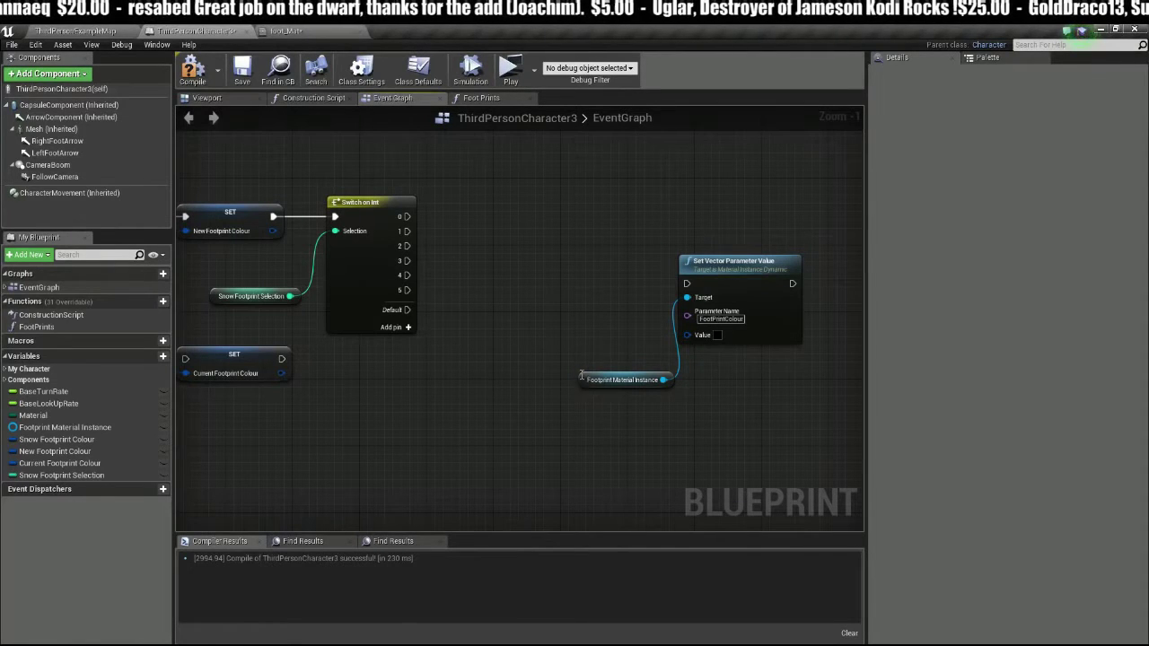
drag(582, 375, 537, 317)
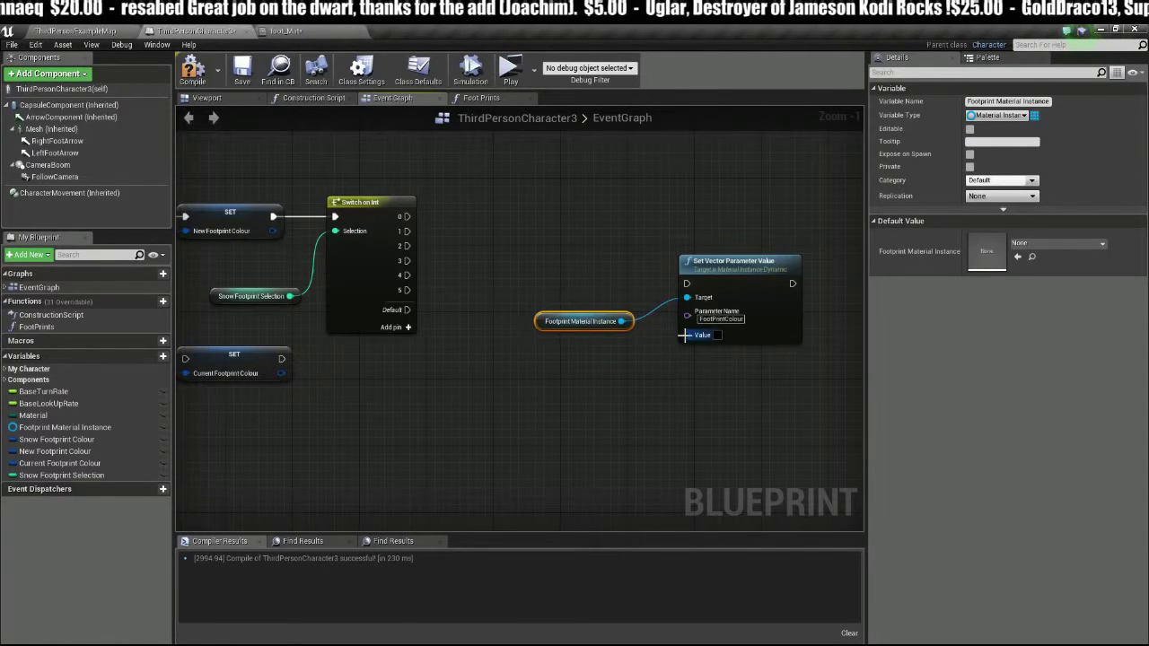
Step: Add a Lerp (LinearColor) node to the Set Vector Parameter Value node's Value input and place it below
drag(685, 335, 606, 462)
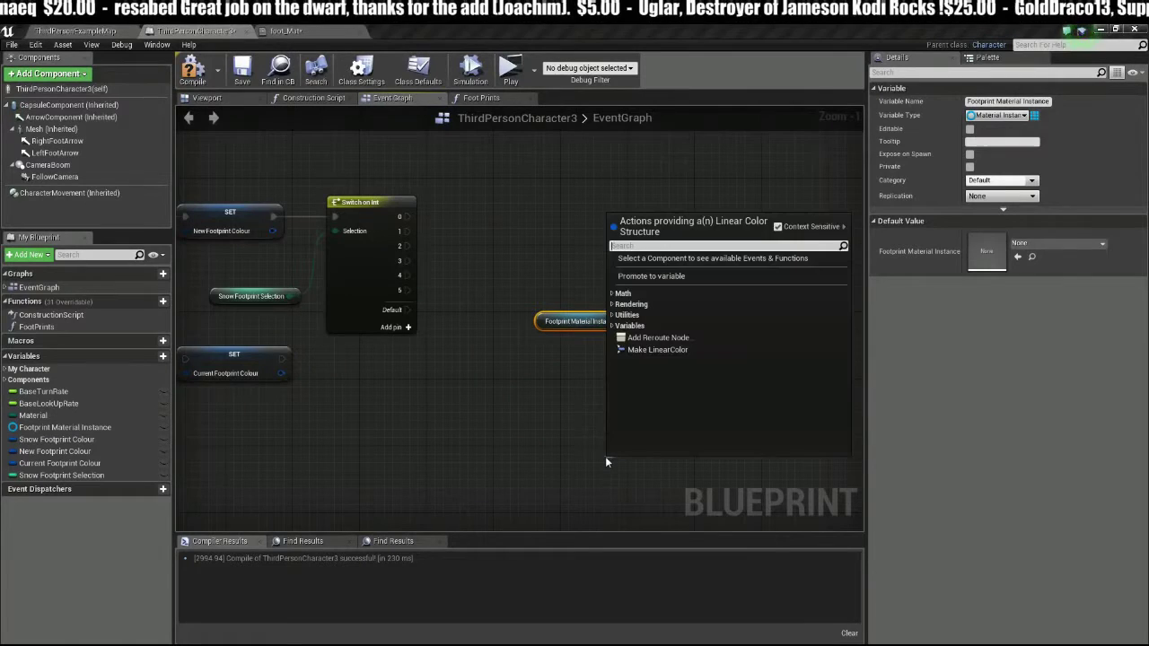
text(lerp)
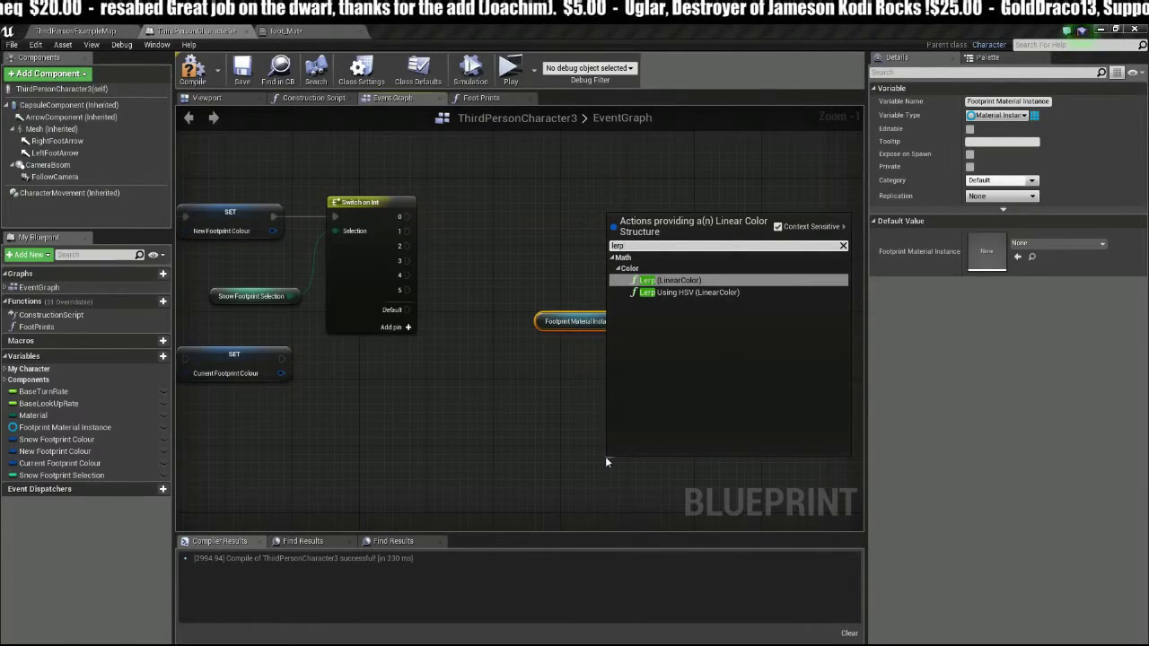
key(Return)
drag(664, 458, 647, 434)
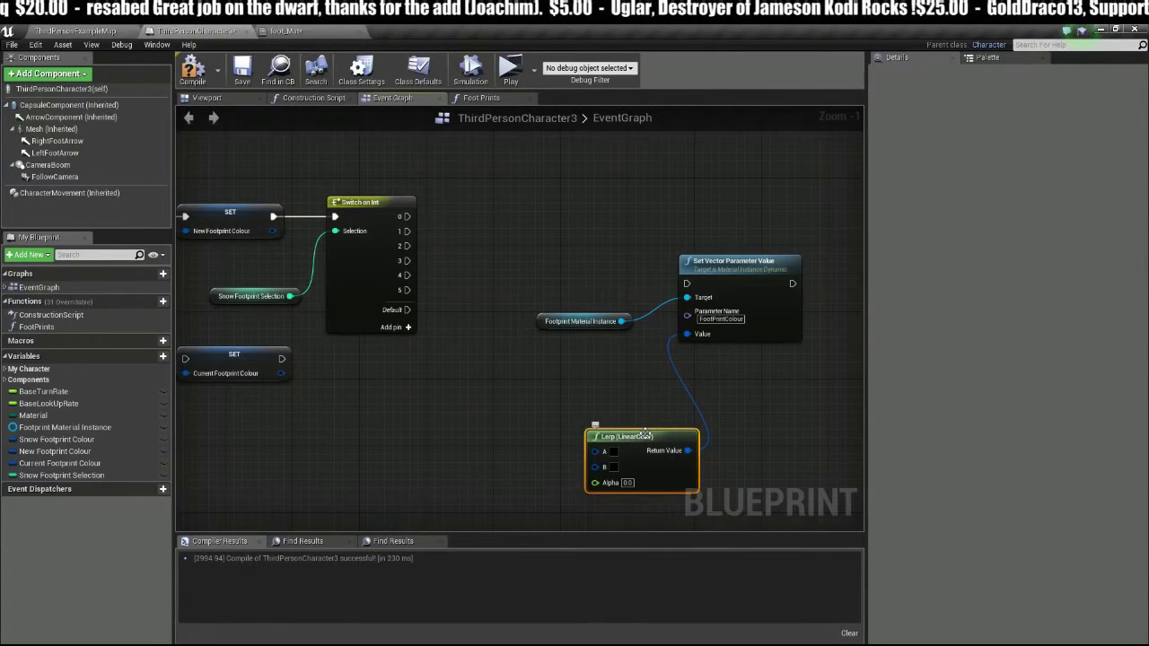
Step: Add getters for both footprint colours, connecting Current Footprint Colour to the Lerp node's A and New Footprint Colour to its B
right_drag(491, 476, 466, 406)
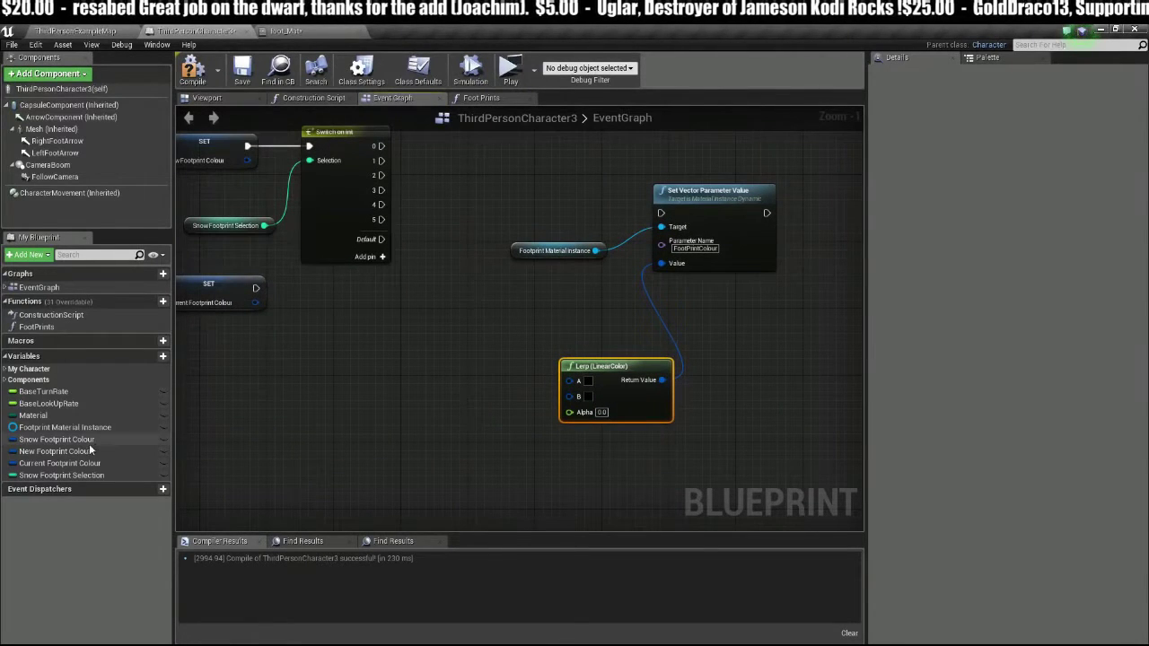
drag(65, 463, 446, 351)
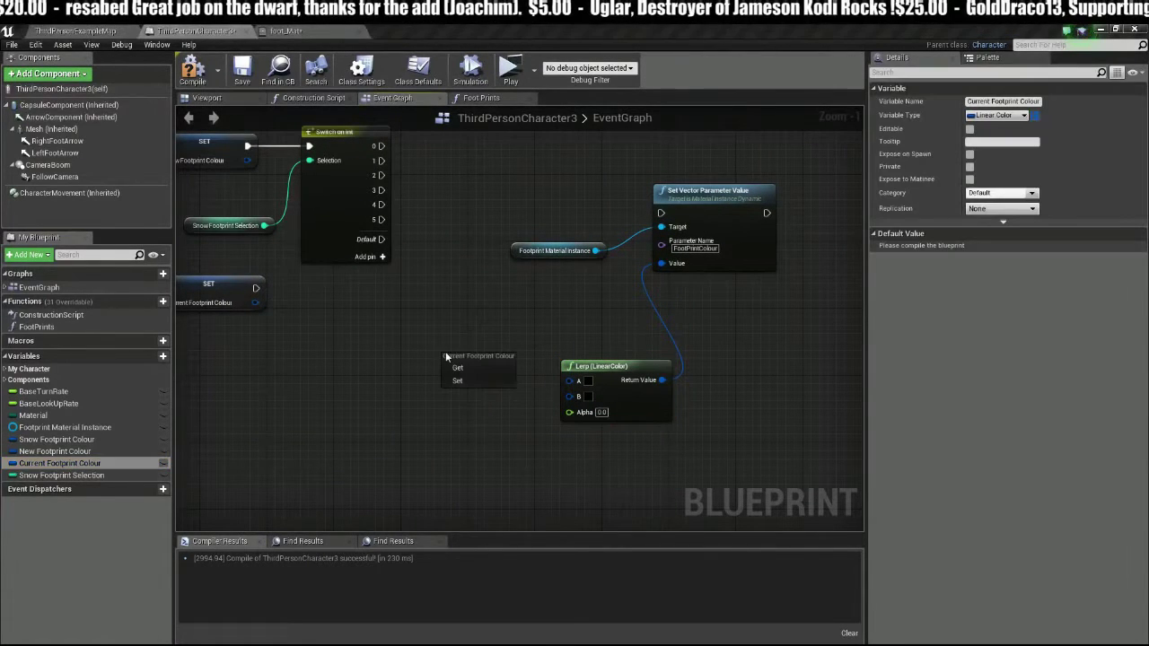
click(496, 366)
drag(523, 359, 568, 379)
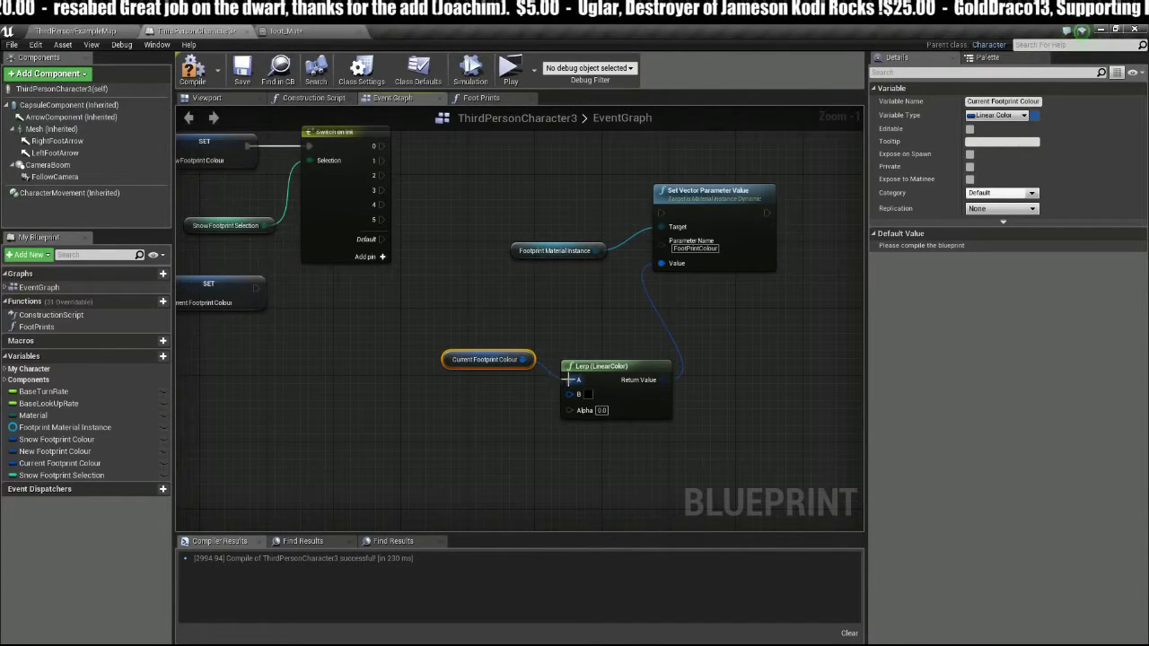
click(340, 420)
drag(48, 456, 473, 395)
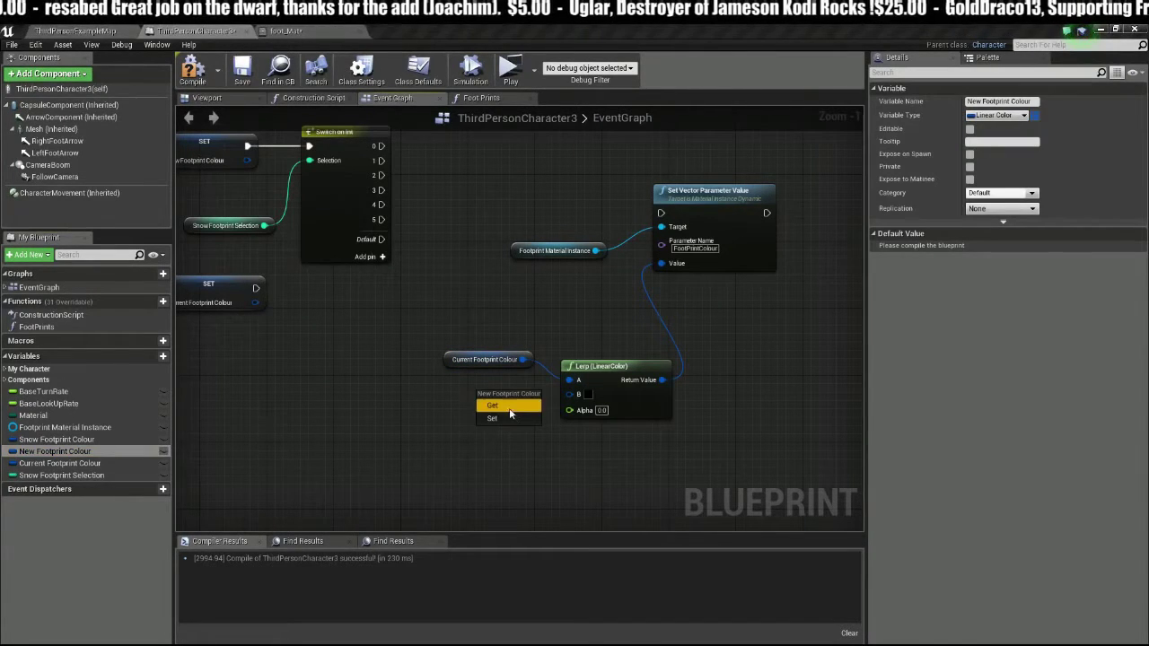
click(498, 402)
drag(551, 402, 499, 402)
click(484, 474)
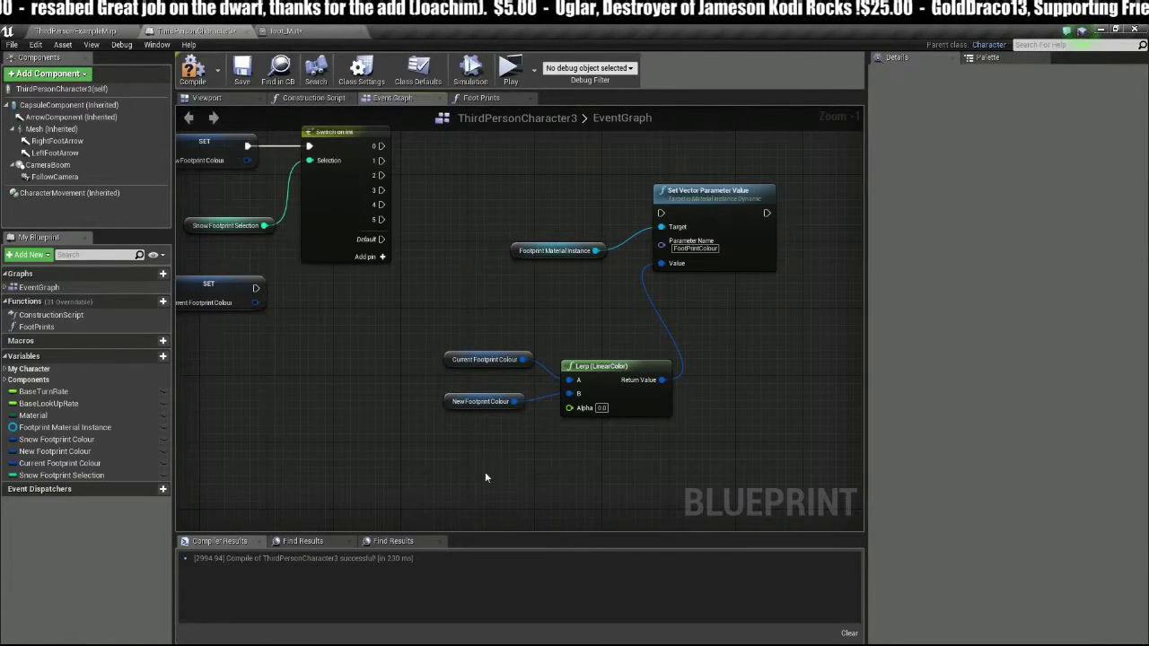
Step: Promote the Lerp node's Alpha input to a variable and place its node below the New Footprint Colour getter
drag(568, 408, 521, 467)
click(564, 275)
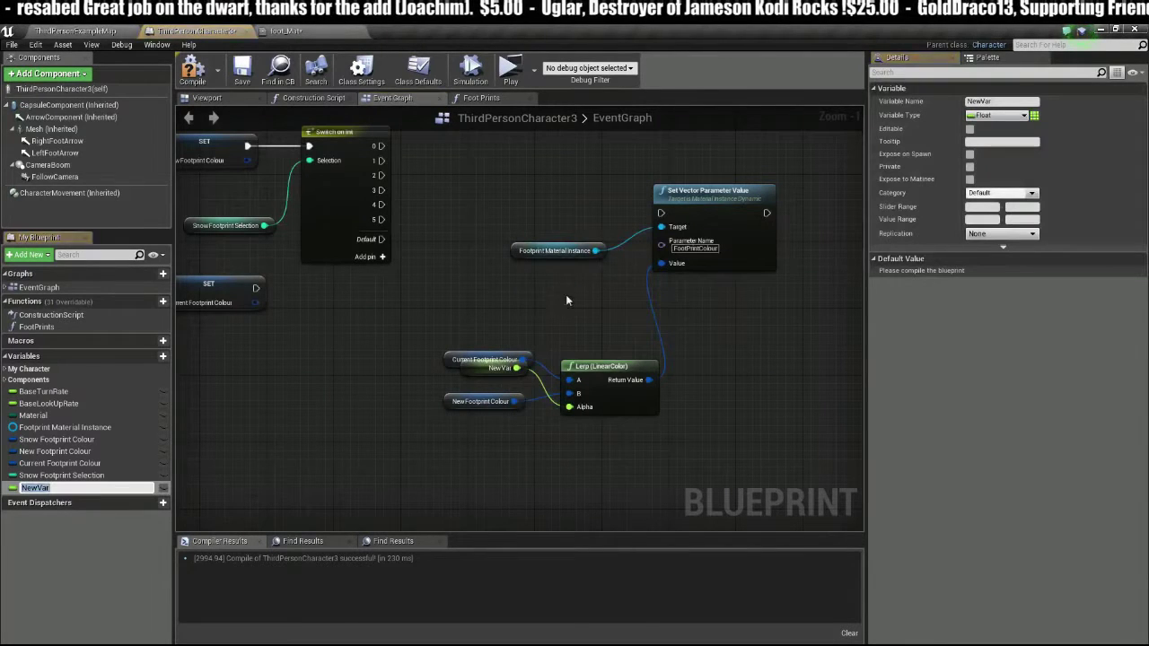
drag(481, 373, 474, 465)
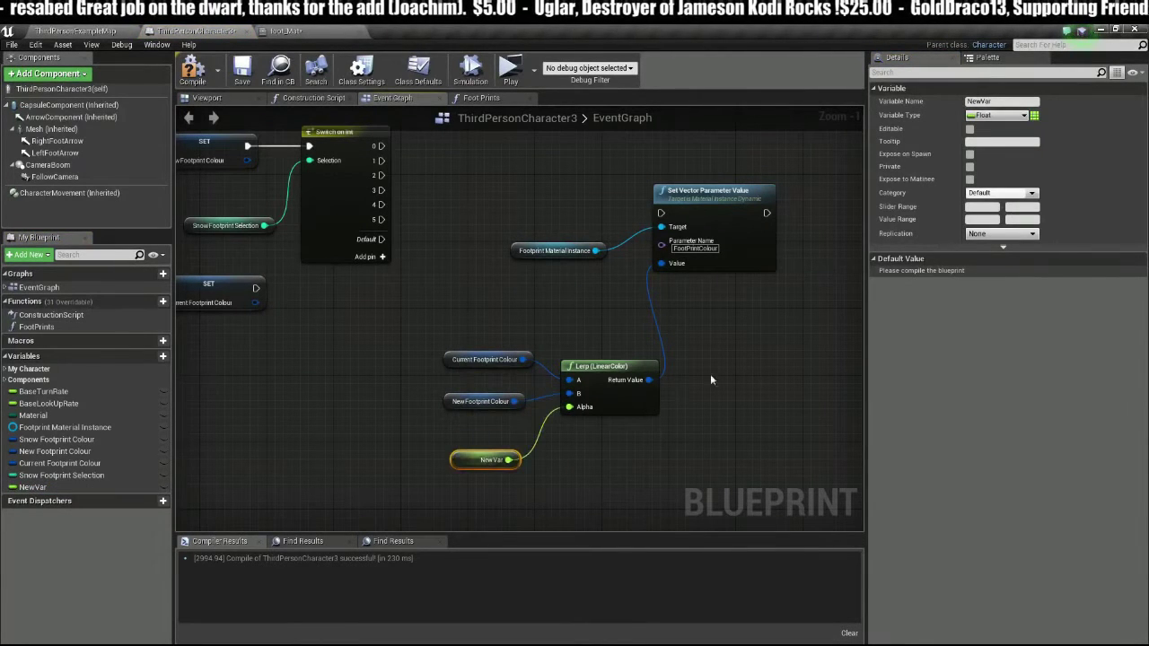
Step: Rename the float variable driving the Lerp node's Alpha as Foorprint Texture LERP
click(995, 104)
double_click(996, 104)
text(F)
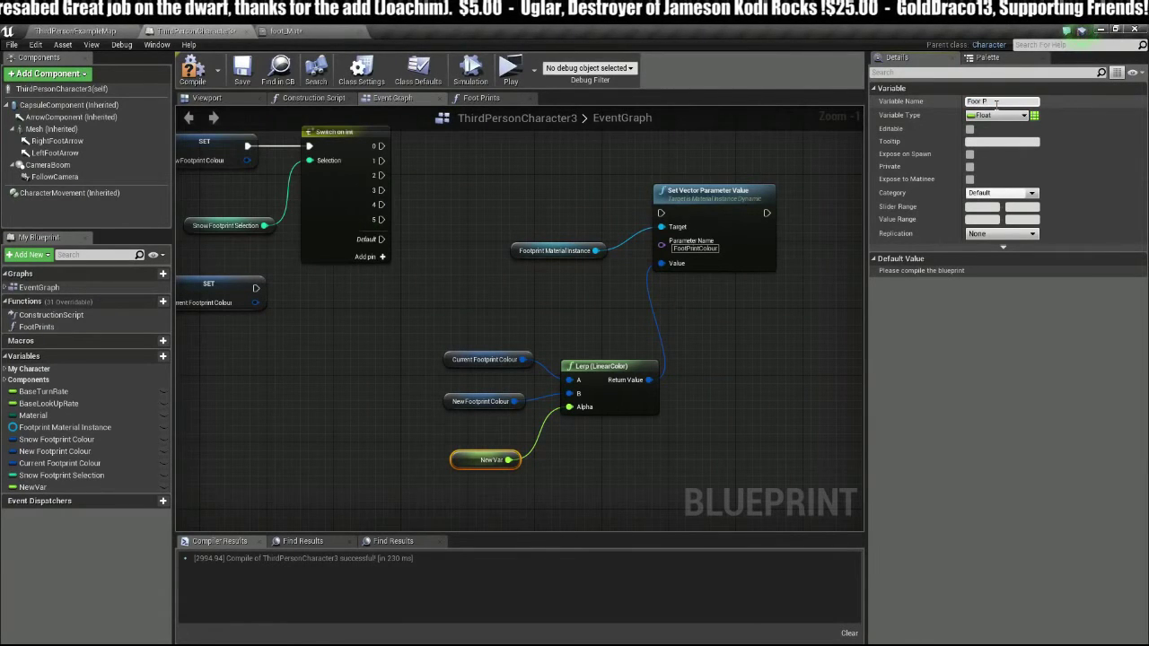
text(ootprint )
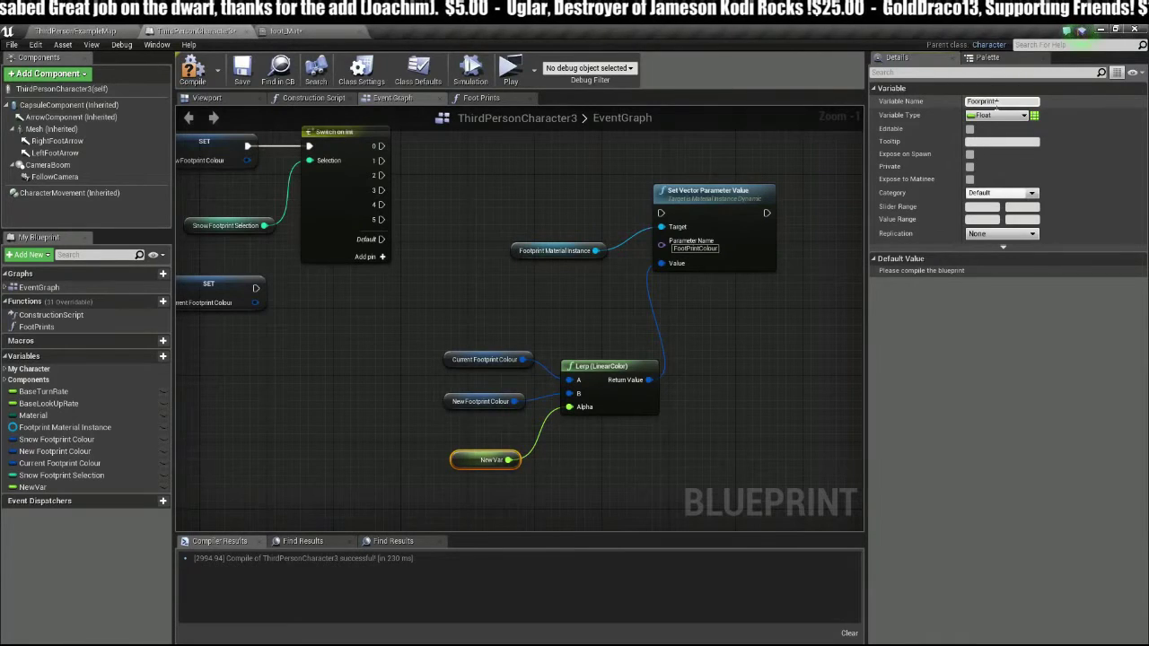
text(Texture )
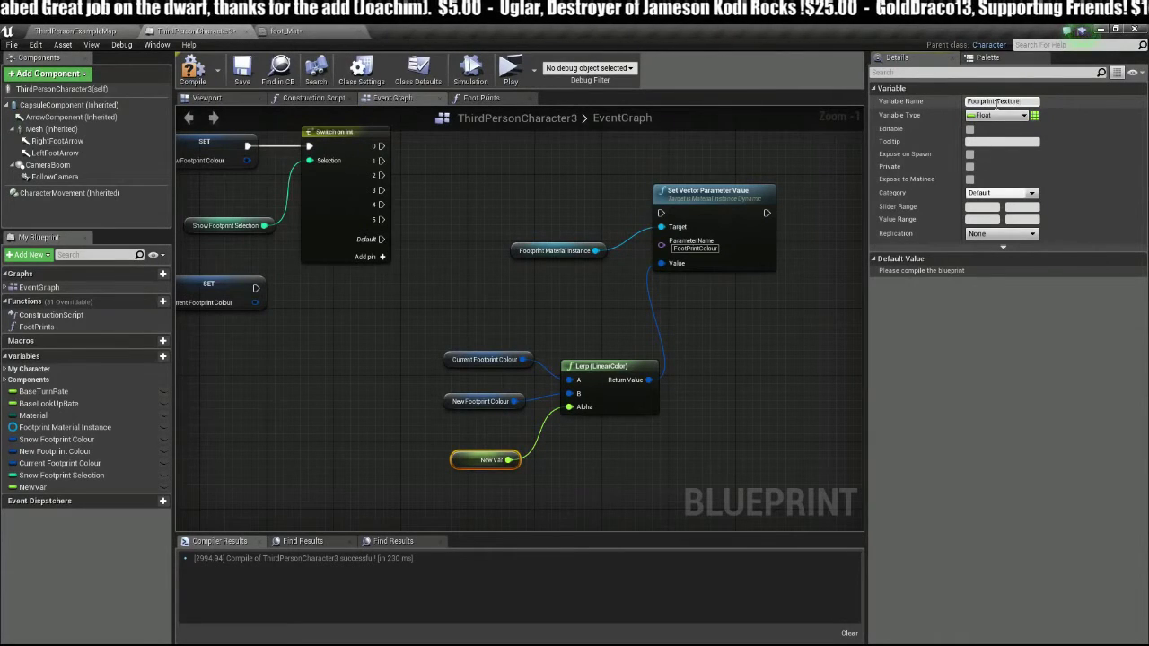
text(LERP)
key(Return)
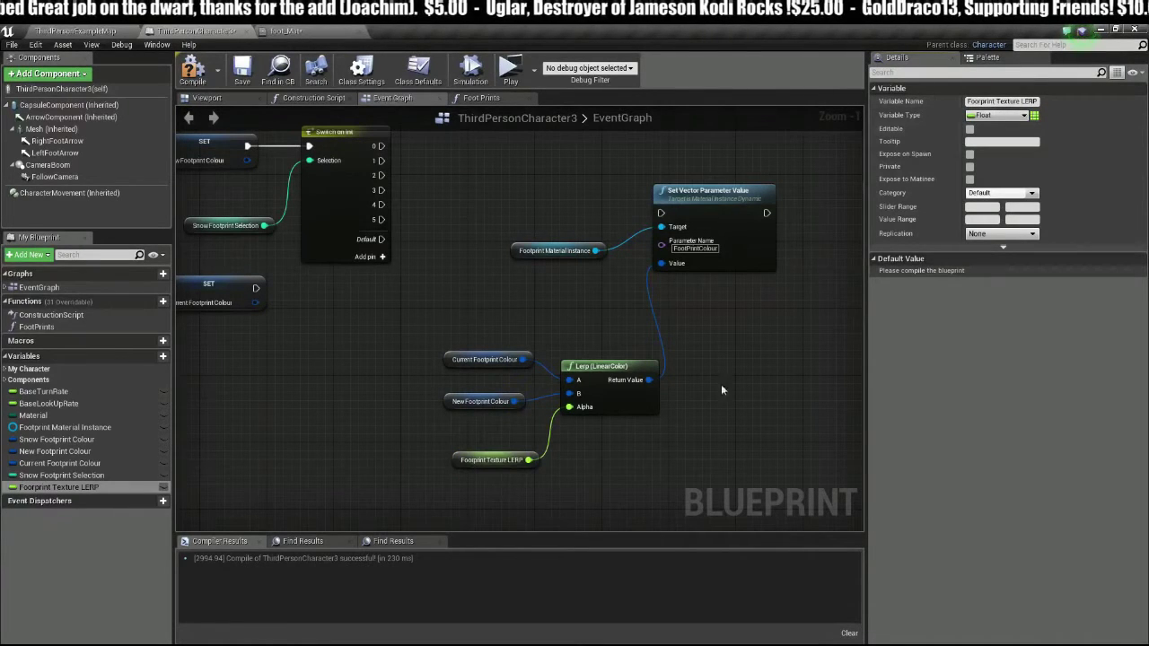
click(493, 460)
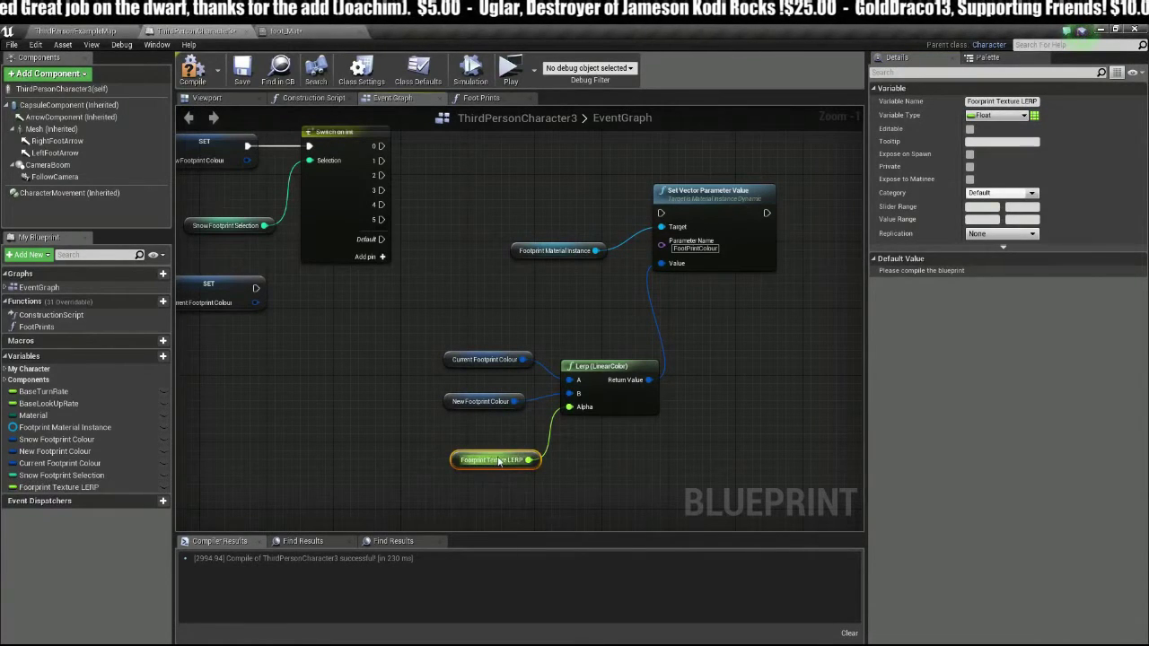
click(644, 420)
right_drag(575, 301, 607, 344)
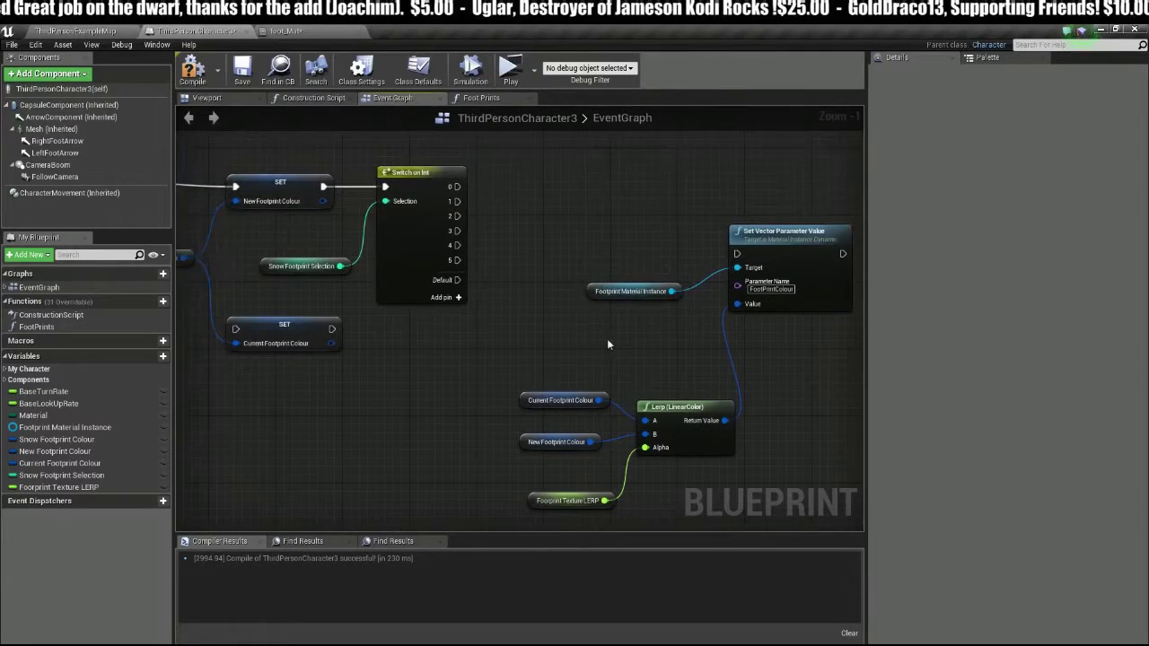
click(565, 500)
right_drag(575, 503, 544, 482)
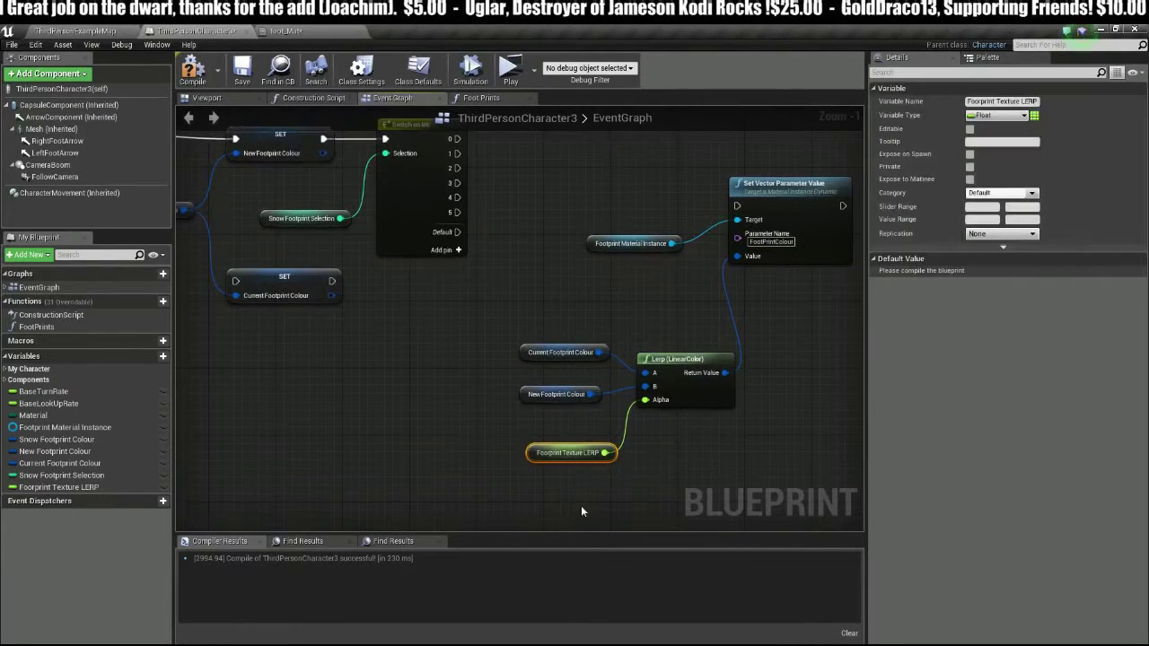
right_drag(332, 341, 409, 342)
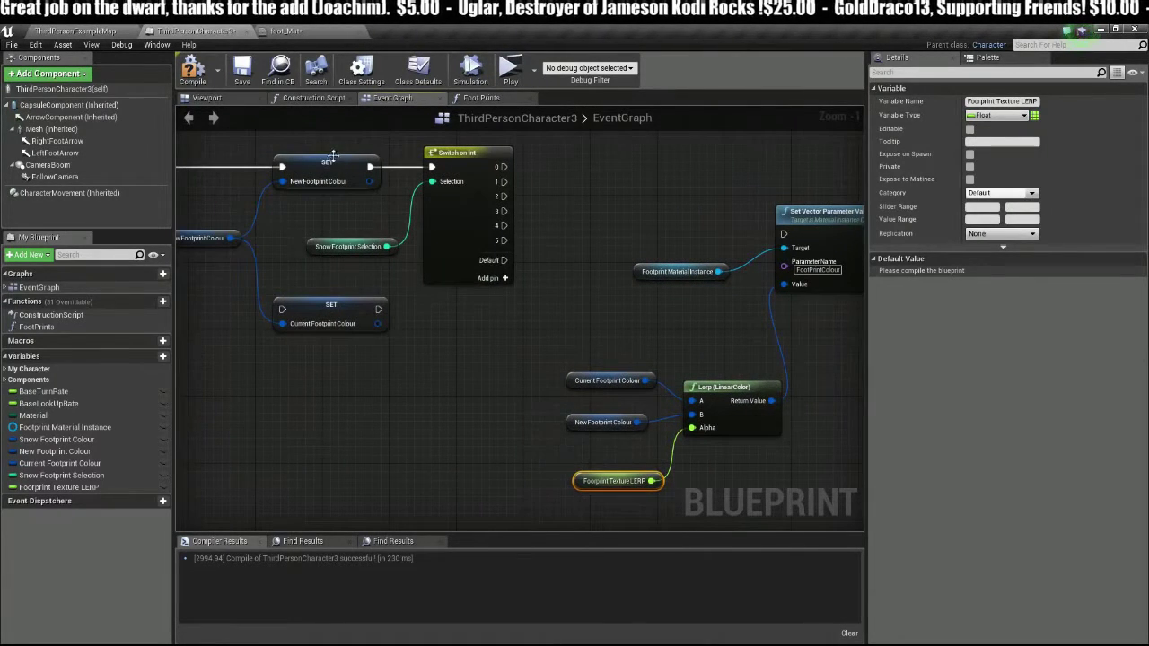
click(609, 380)
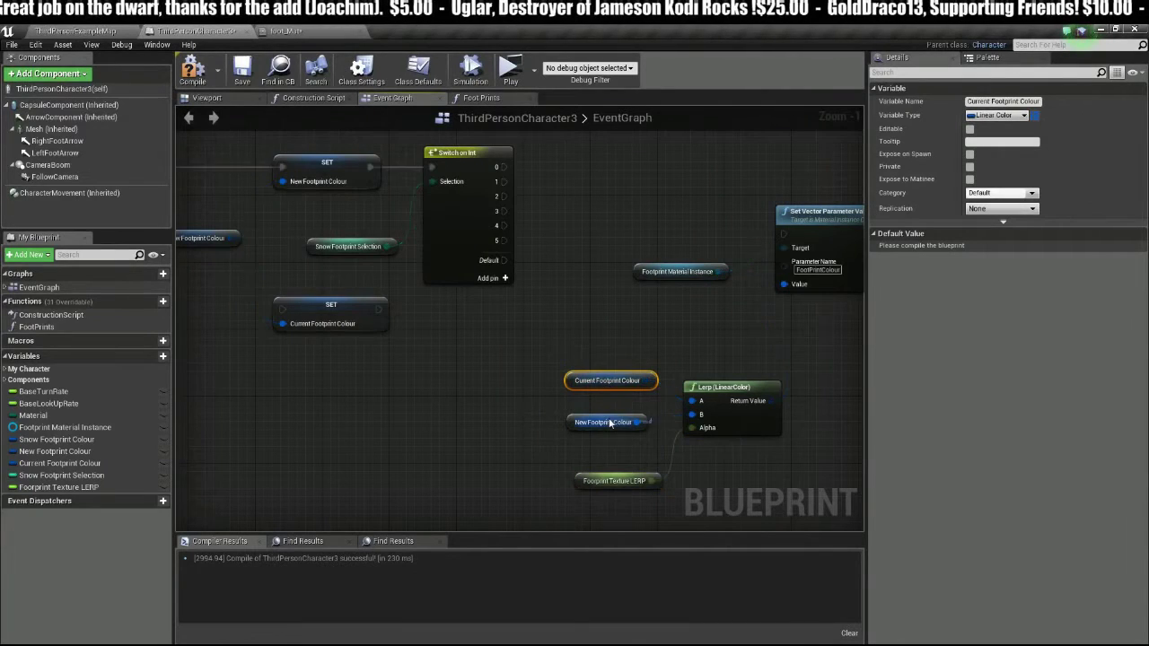
drag(547, 396, 750, 510)
click(579, 481)
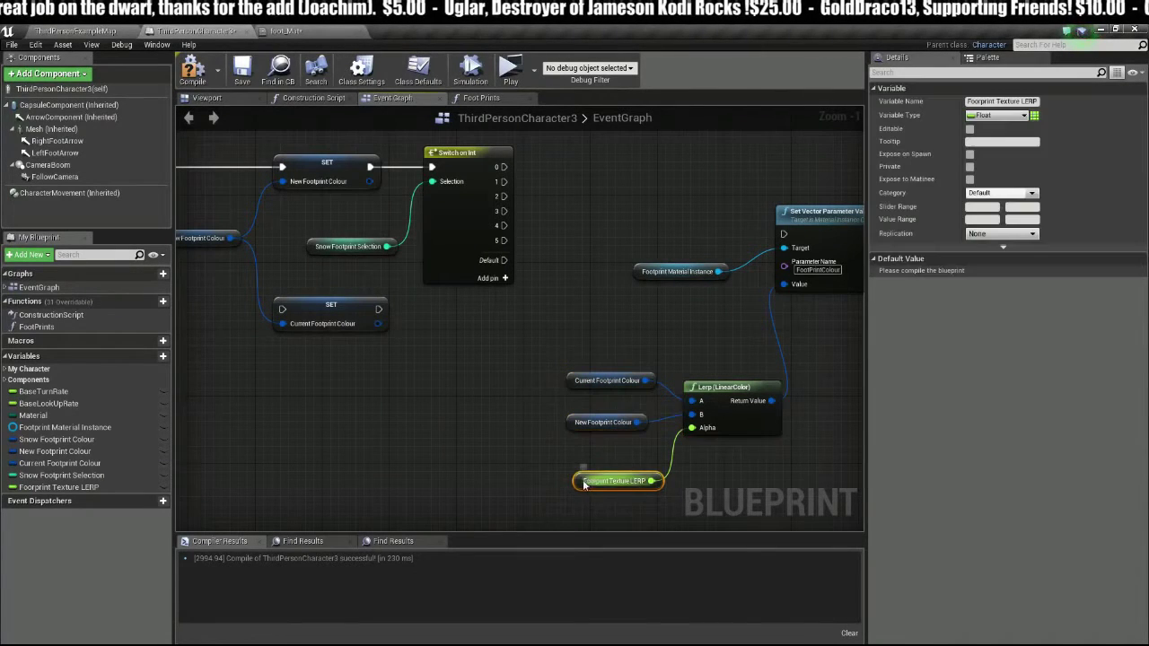
drag(503, 445, 808, 373)
right_drag(819, 435, 617, 449)
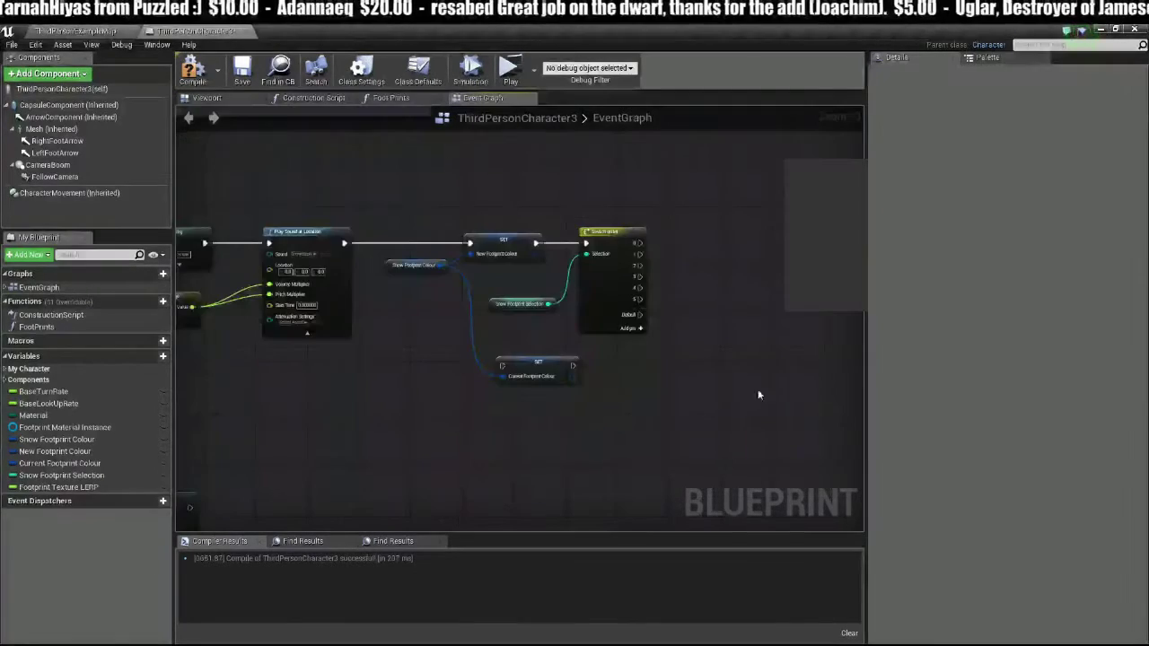
Step: Add a Set node for Footprint Texture LERP beside the Switch on Int node and connect it to the switch's 0 output
right_drag(758, 395, 697, 357)
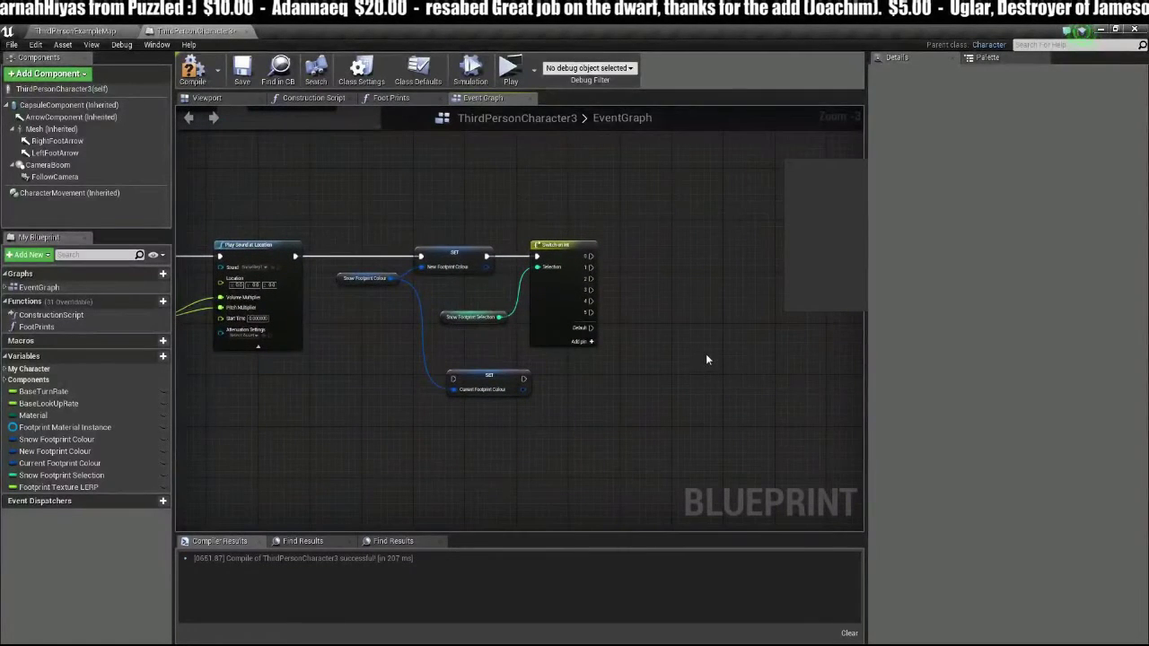
click(56, 487)
drag(653, 252, 654, 251)
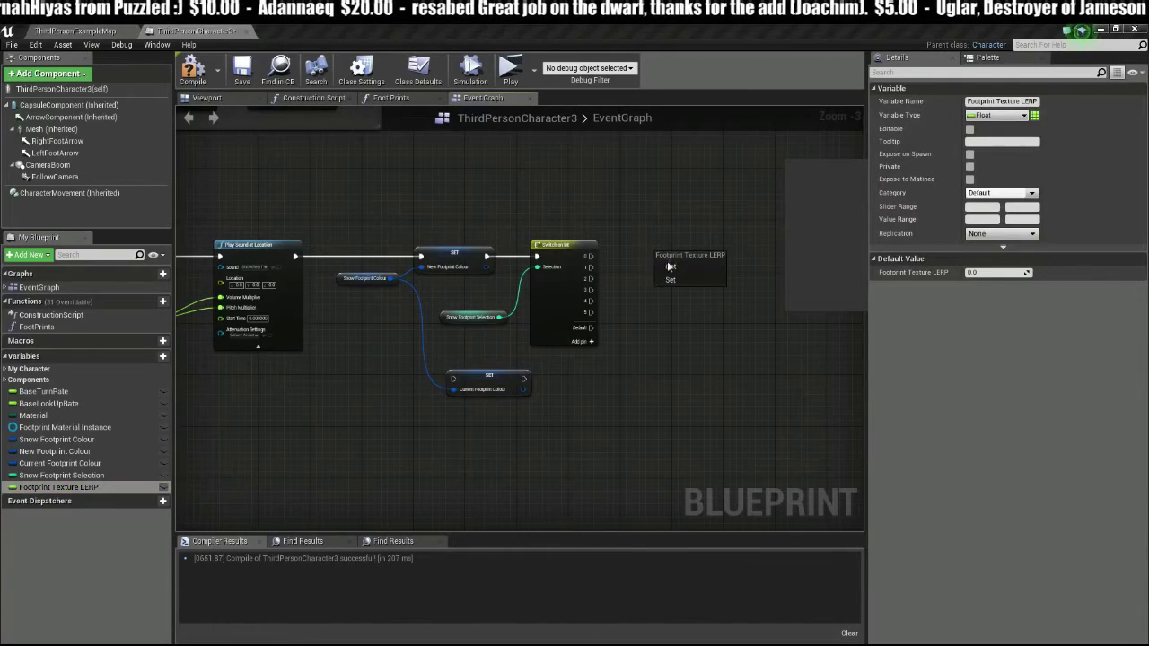
click(669, 274)
drag(588, 258, 647, 237)
Step: Duplicate the Footprint Texture LERP Set node four times and stack the copies in a column below the original
key(ctrl+c)
key(ctrl+v)
drag(764, 303, 692, 278)
key(ctrl+v)
key(ctrl+v)
drag(786, 336, 698, 348)
key(ctrl+v)
drag(770, 377, 711, 390)
Step: Connect the Switch on Int outputs 1 to 4 to the four copied Footprint Texture LERP Set nodes in order
drag(589, 268, 658, 282)
drag(589, 278, 661, 354)
drag(590, 301, 666, 391)
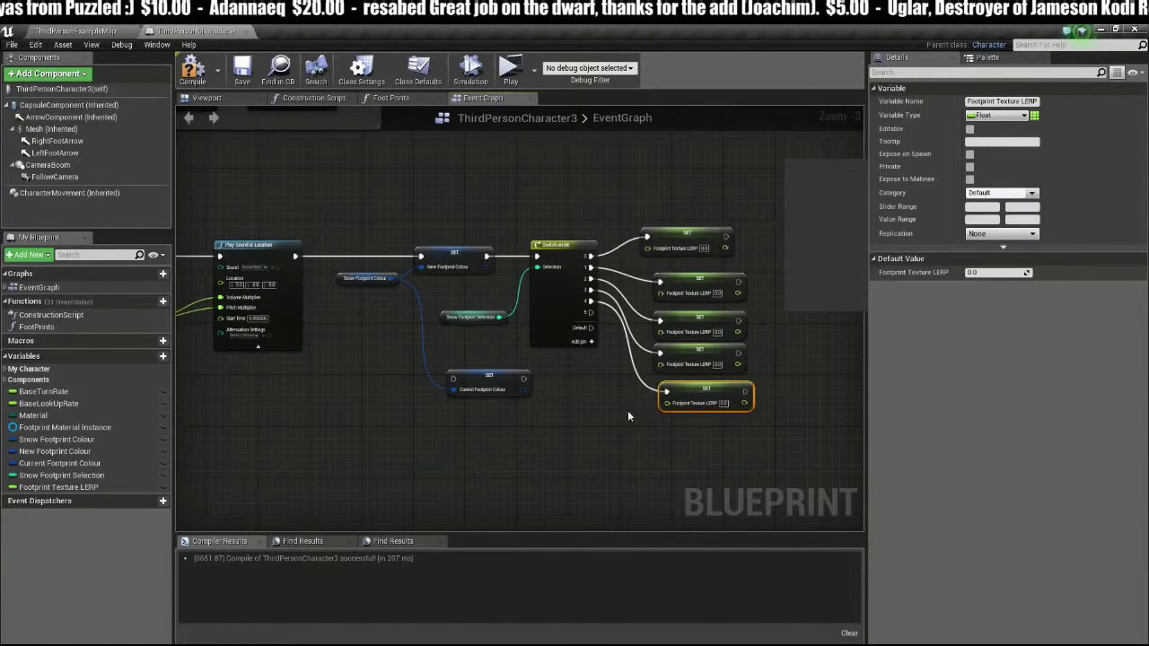
Step: Move the Current Footprint Colour Set node beneath the Footprint Texture LERP Set nodes and connect the switch's 5 output to it
click(628, 413)
drag(509, 383, 728, 435)
drag(590, 311, 673, 431)
Step: Move the whole column of six Set nodes higher so it lines up beside the Switch on Int node
click(761, 332)
drag(658, 196, 751, 454)
drag(695, 243, 705, 199)
click(691, 192)
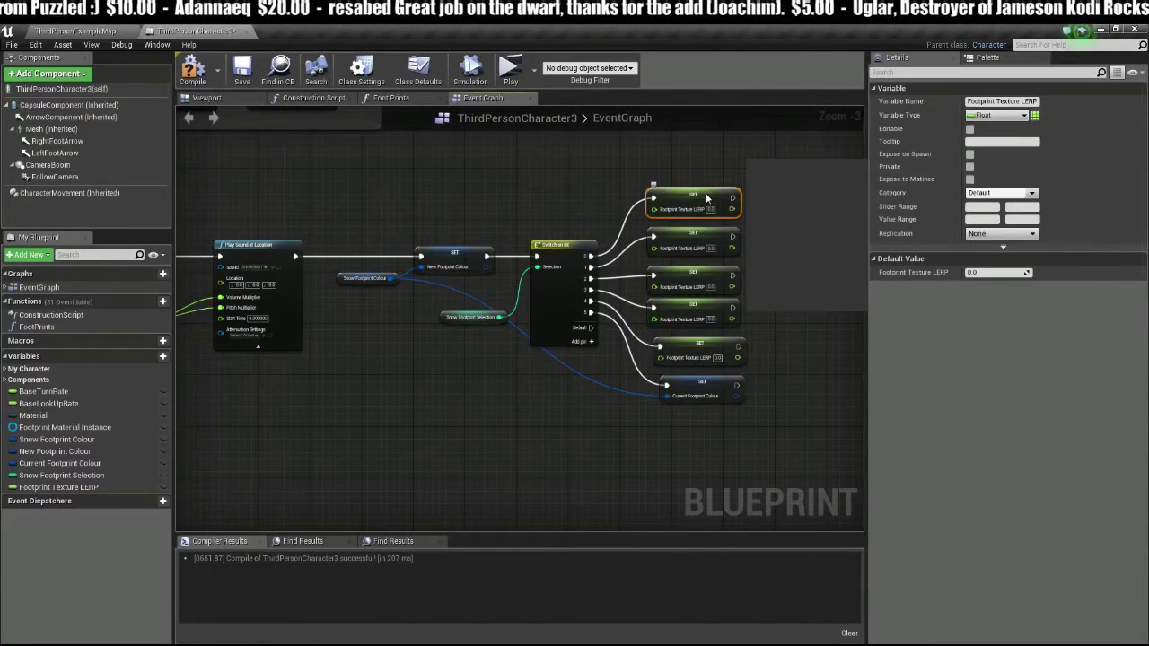
click(684, 159)
right_drag(686, 160, 627, 180)
drag(636, 214, 640, 212)
click(592, 172)
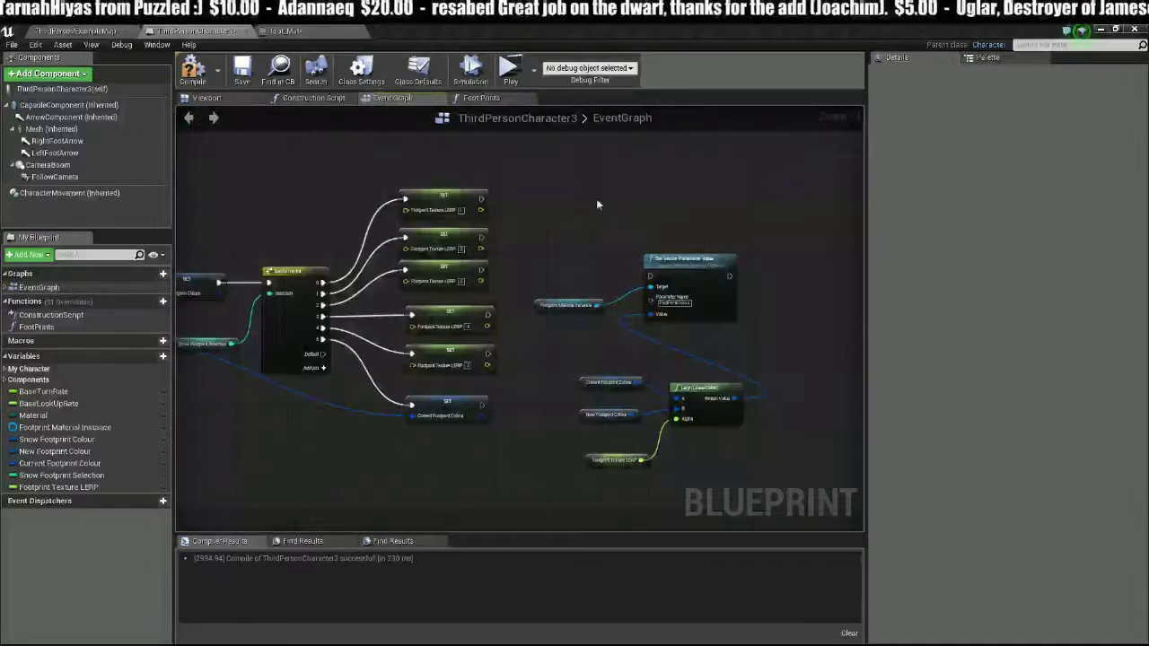
Step: Move the Set Vector Parameter Value node, the Lerp node and their getters farther from the column of Set nodes
drag(538, 204, 715, 473)
drag(693, 266, 816, 265)
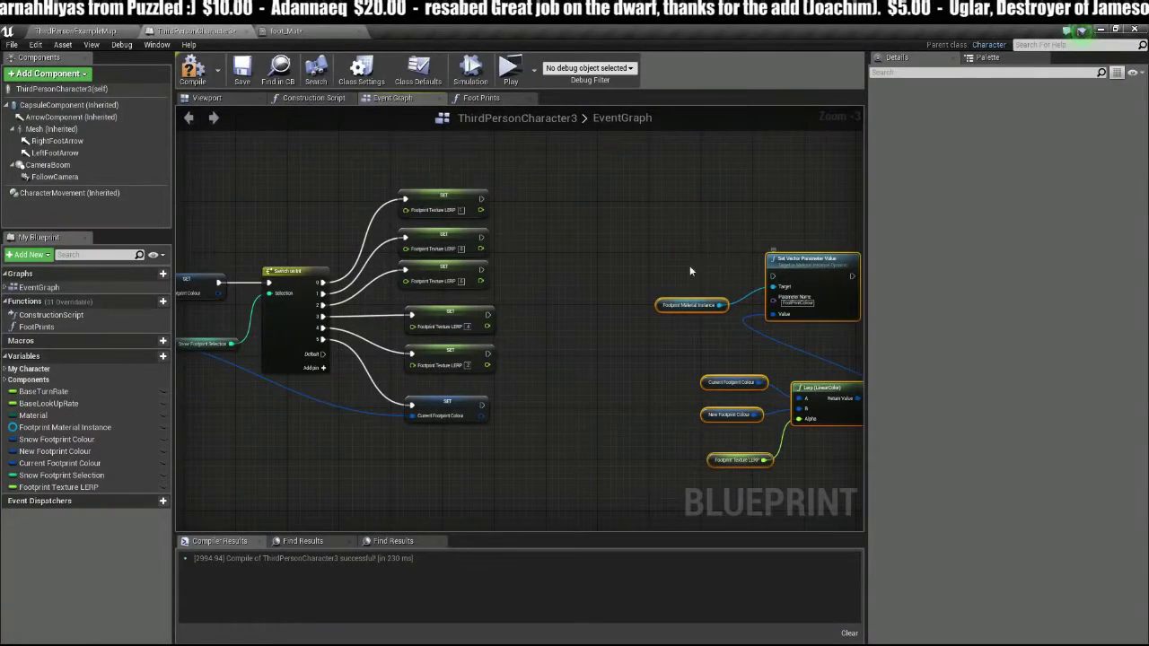
click(543, 375)
scroll(536, 384, up, 2)
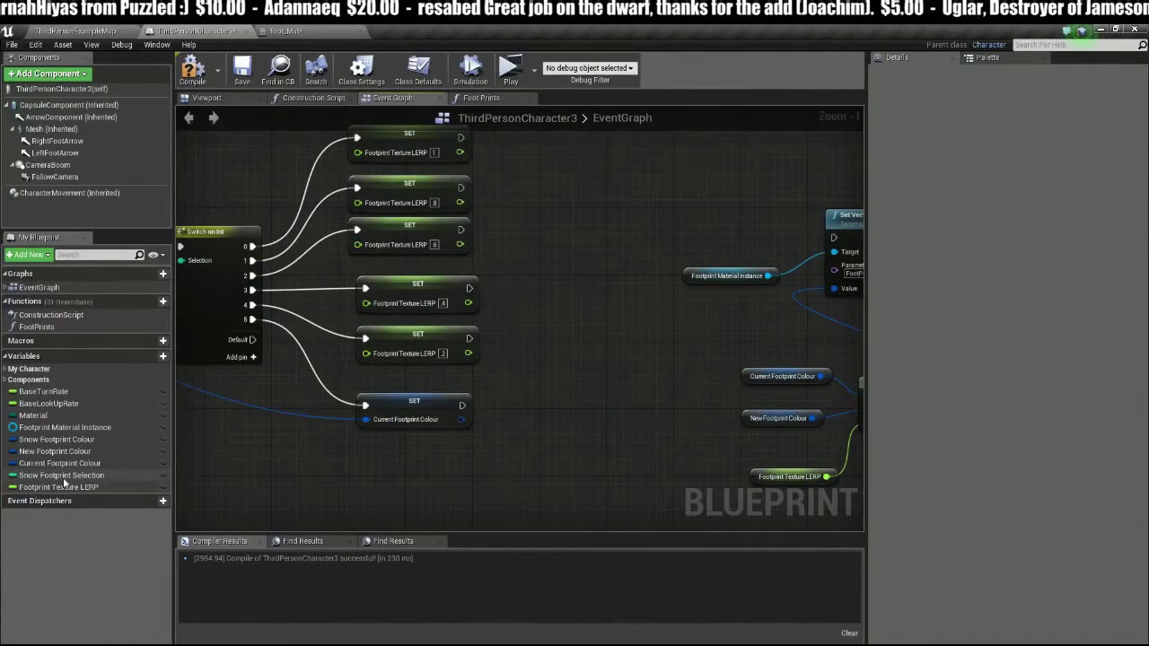
Step: Add a getter and a Set node for Snow Footprint Selection between the column of Set nodes and the Footprint Material Instance getter
right_drag(361, 457, 406, 441)
drag(77, 474, 609, 199)
click(632, 213)
right_drag(612, 261, 604, 359)
drag(632, 298, 586, 348)
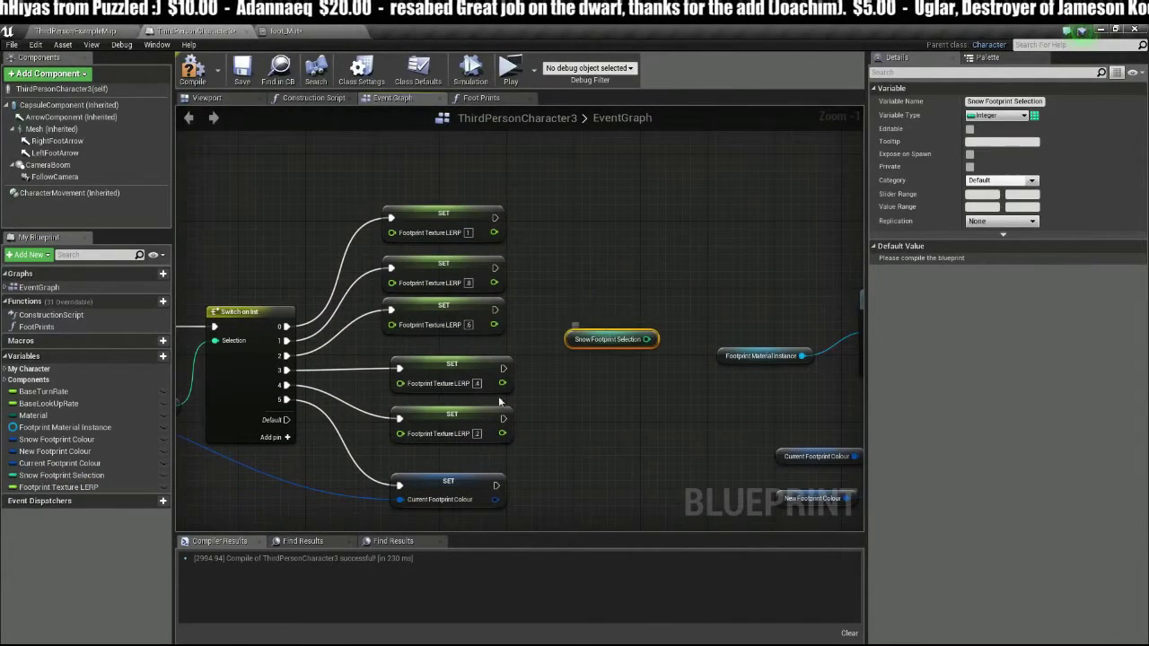
alt+drag(56, 475, 649, 218)
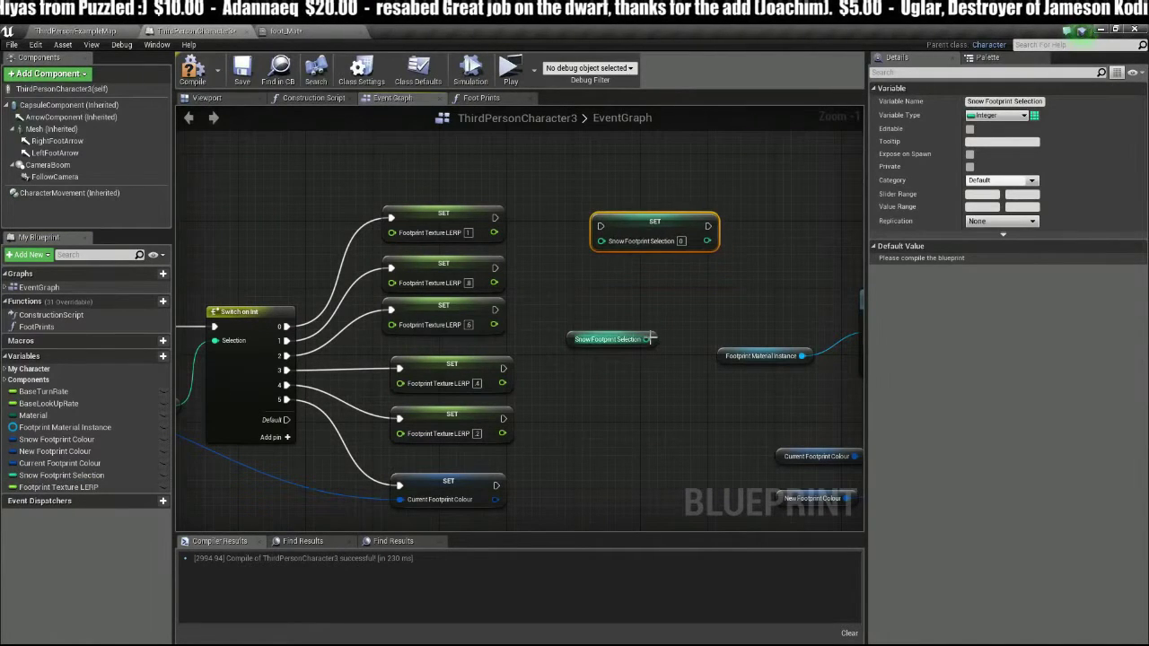
Step: Add an integer + integer node that adds 1 to Snow Footprint Selection and feed its result into the Snow Footprint Selection Set node
drag(651, 339, 633, 298)
text(=)
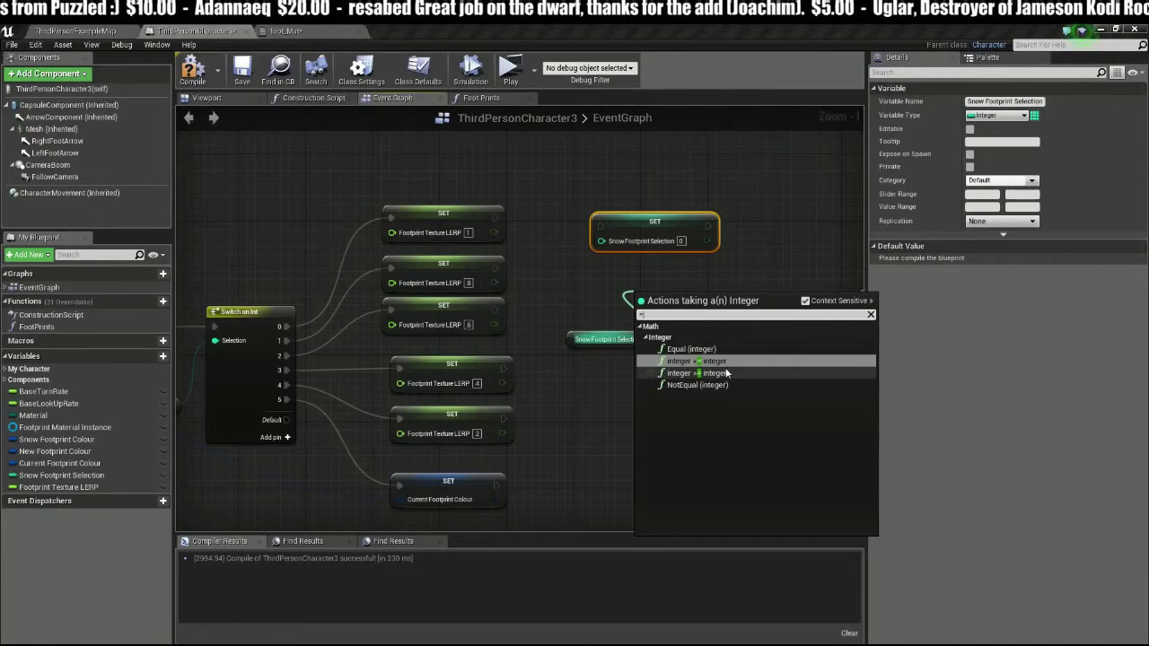
key(BackSpace)
text(+)
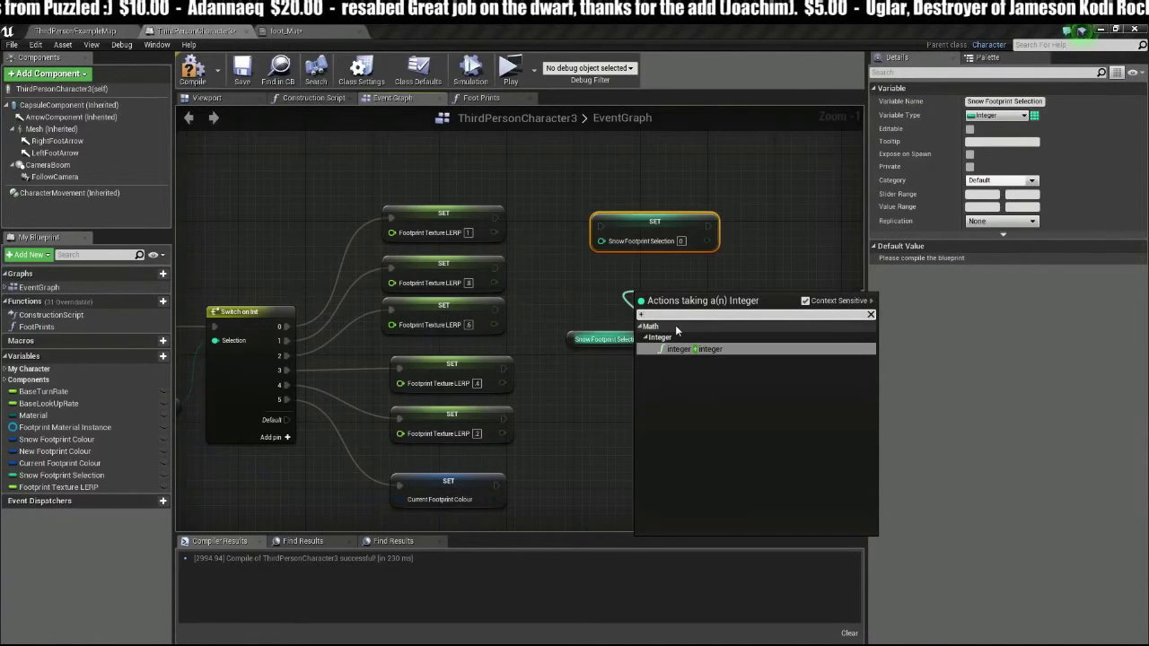
click(685, 348)
drag(673, 299, 601, 241)
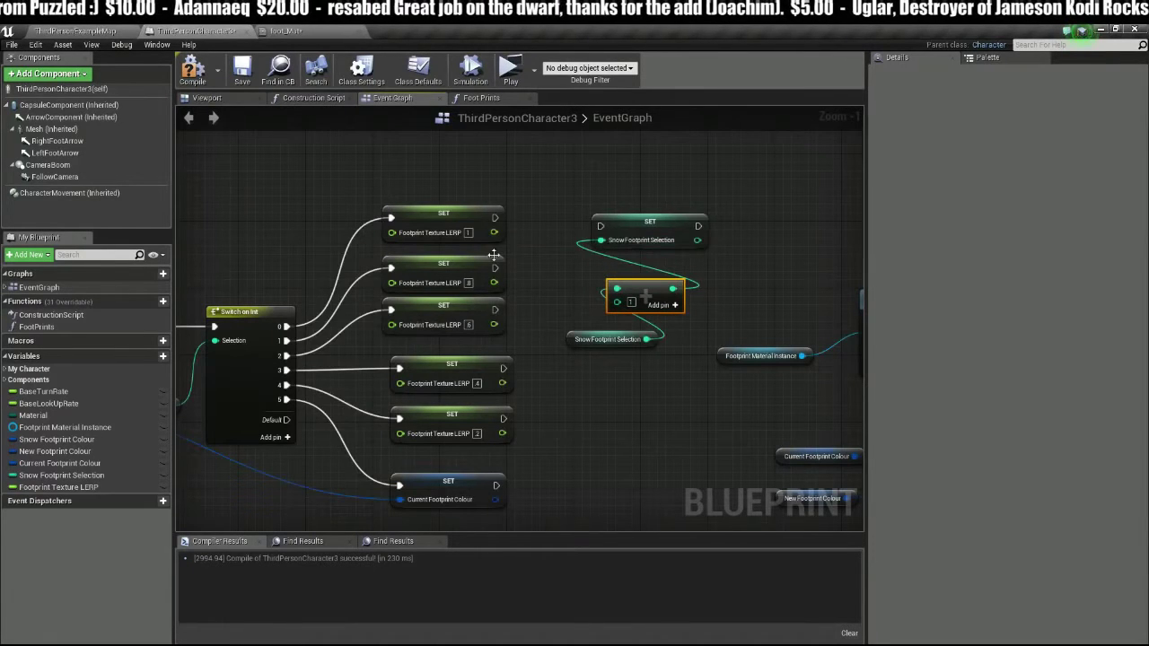
Step: Connect the execution outputs of all five Footprint Texture LERP Set nodes to the Snow Footprint Selection Set node and straighten its getter
drag(492, 217, 600, 226)
drag(494, 267, 599, 226)
drag(495, 310, 600, 226)
drag(503, 368, 600, 226)
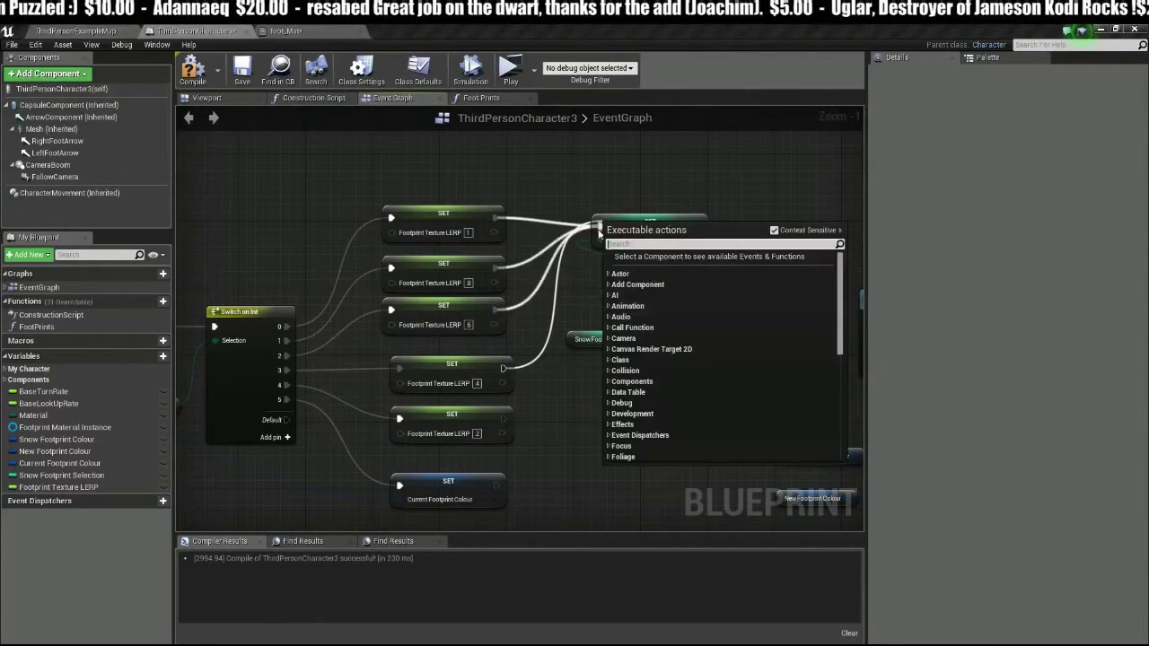
click(516, 370)
drag(503, 368, 605, 231)
right_drag(563, 400, 557, 345)
drag(631, 282, 646, 279)
right_drag(539, 329, 679, 316)
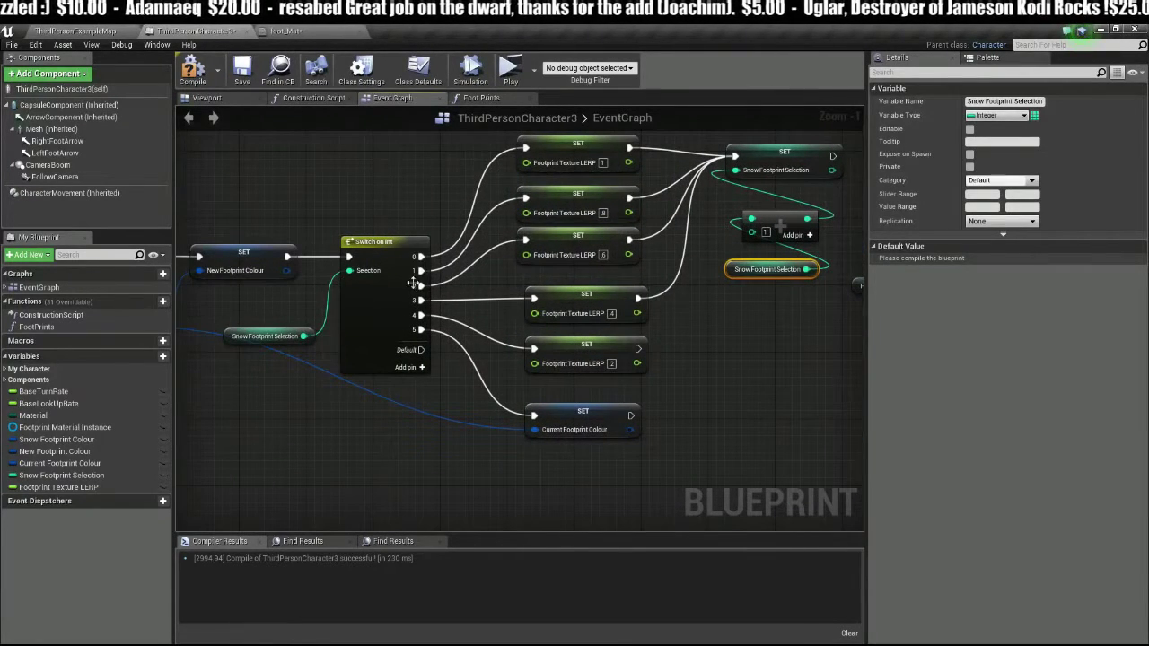
drag(634, 346, 732, 161)
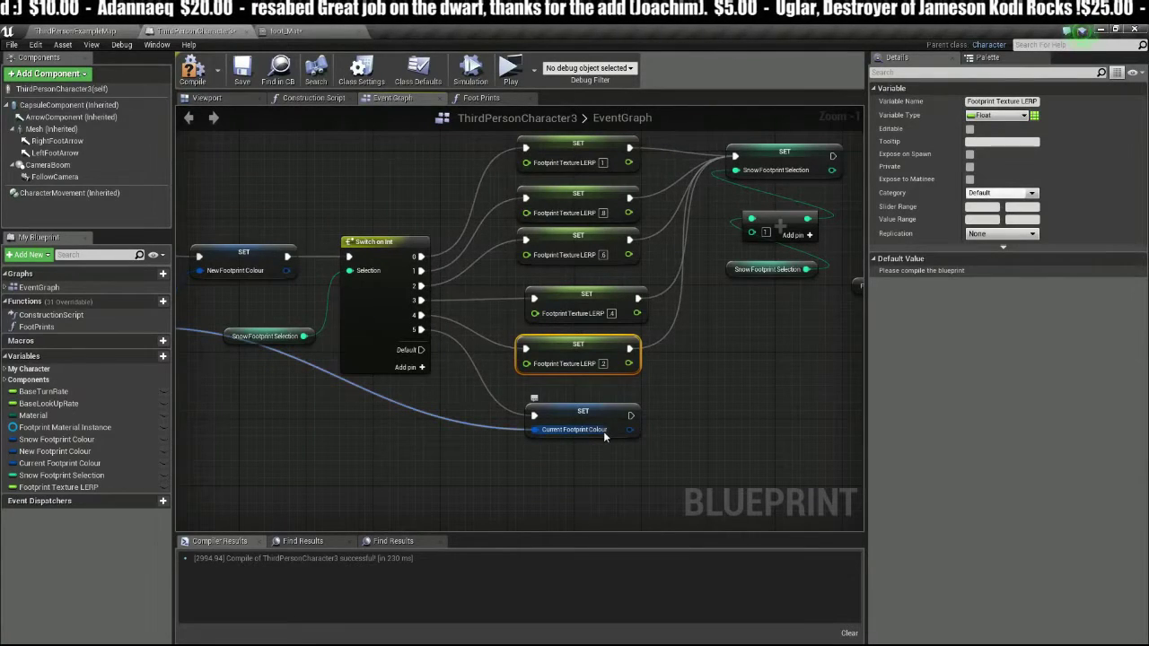
Step: Compile the character blueprint and save the work
right_drag(603, 431, 501, 421)
scroll(648, 389, down, 1)
right_drag(648, 390, 604, 377)
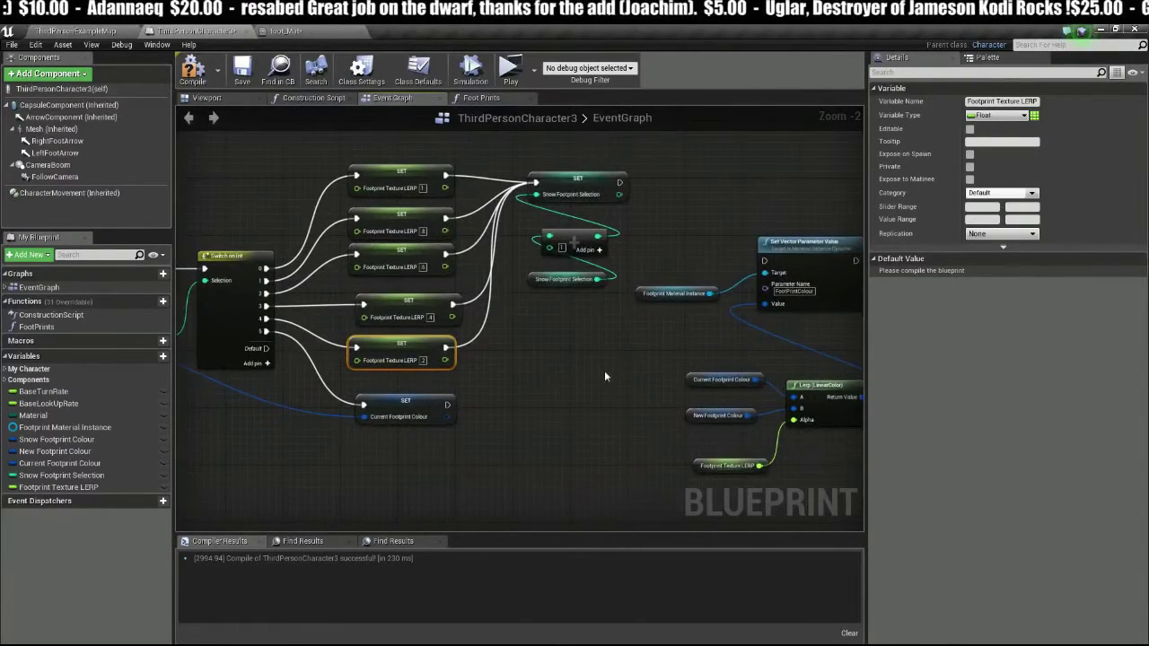
click(192, 72)
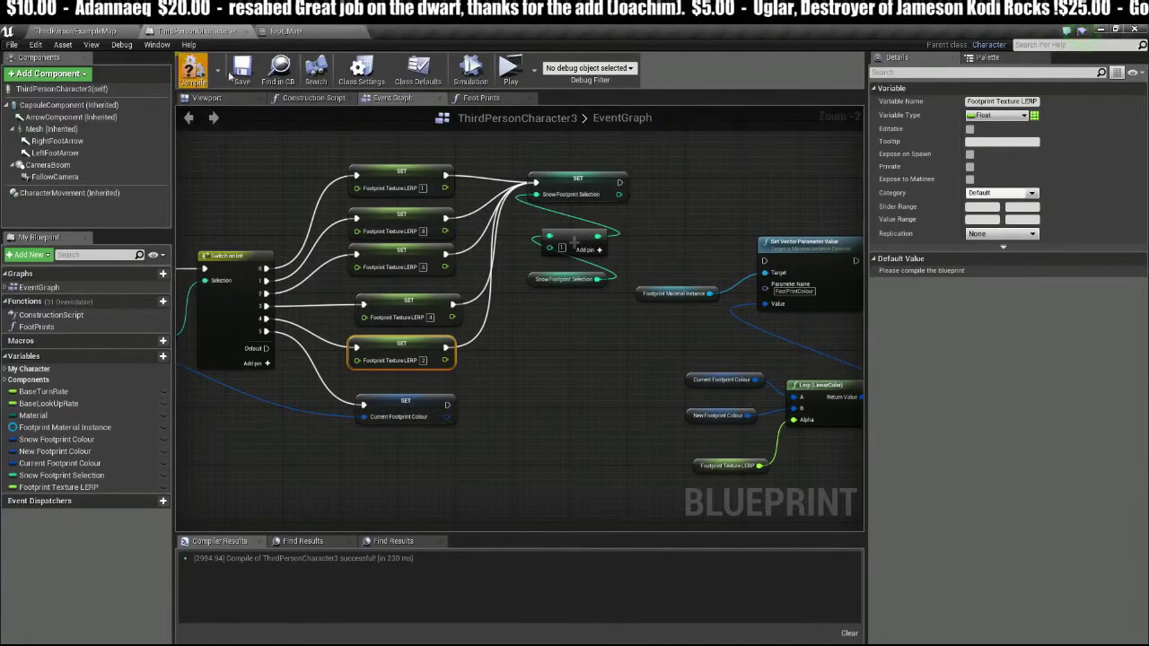
click(11, 45)
click(49, 103)
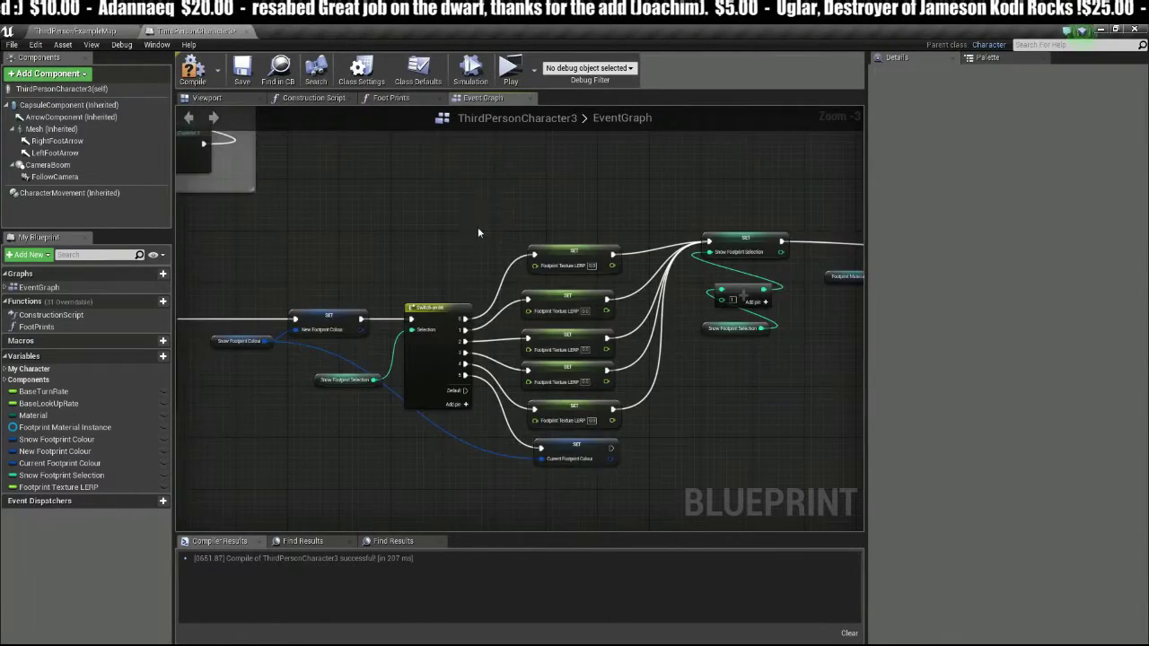
Step: Set the Footprint Texture LERP values of the Set nodes on switch outputs 0 to 3 to 1, .5, .2 and .1
scroll(477, 228, up, 4)
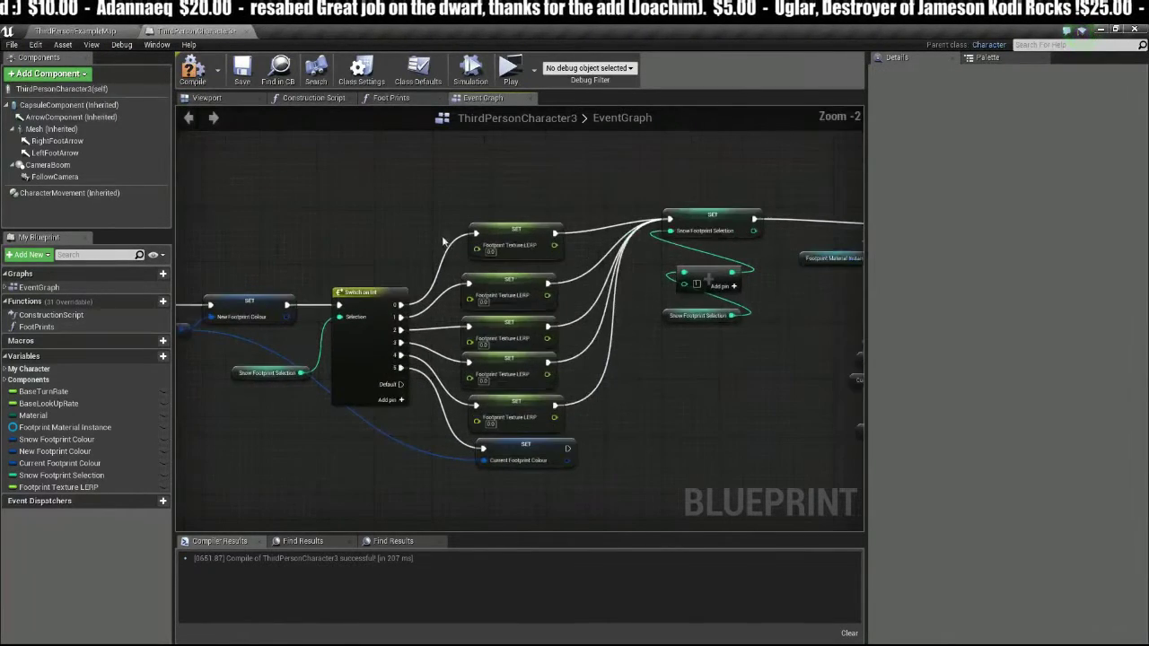
right_drag(422, 244, 404, 199)
click(490, 209)
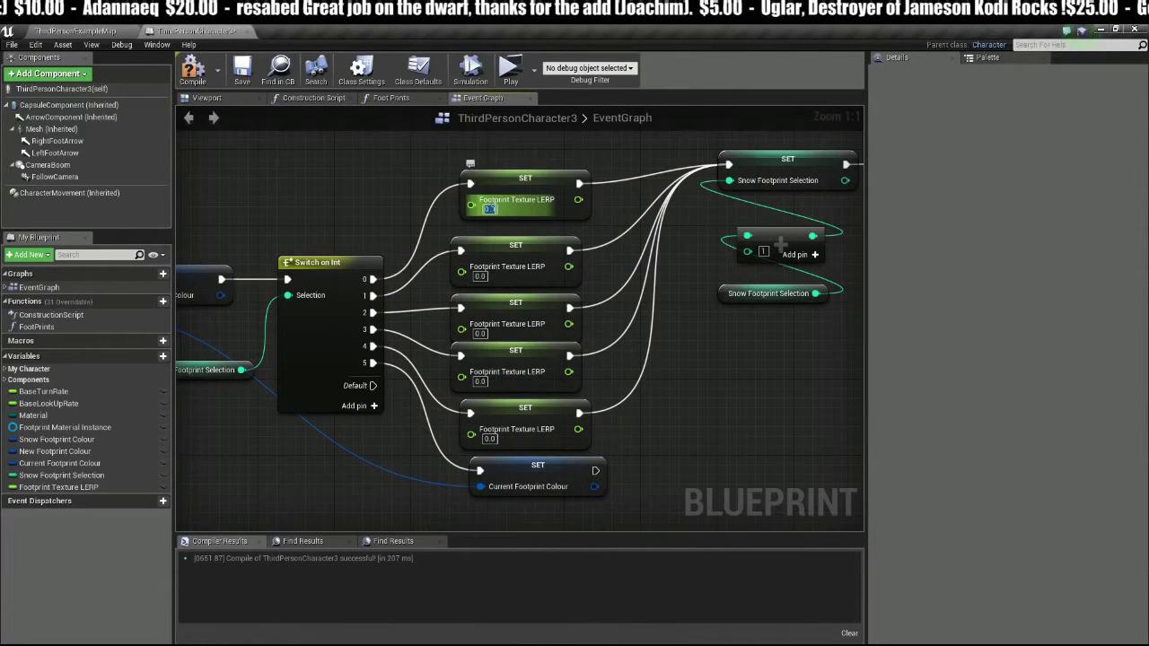
text(1)
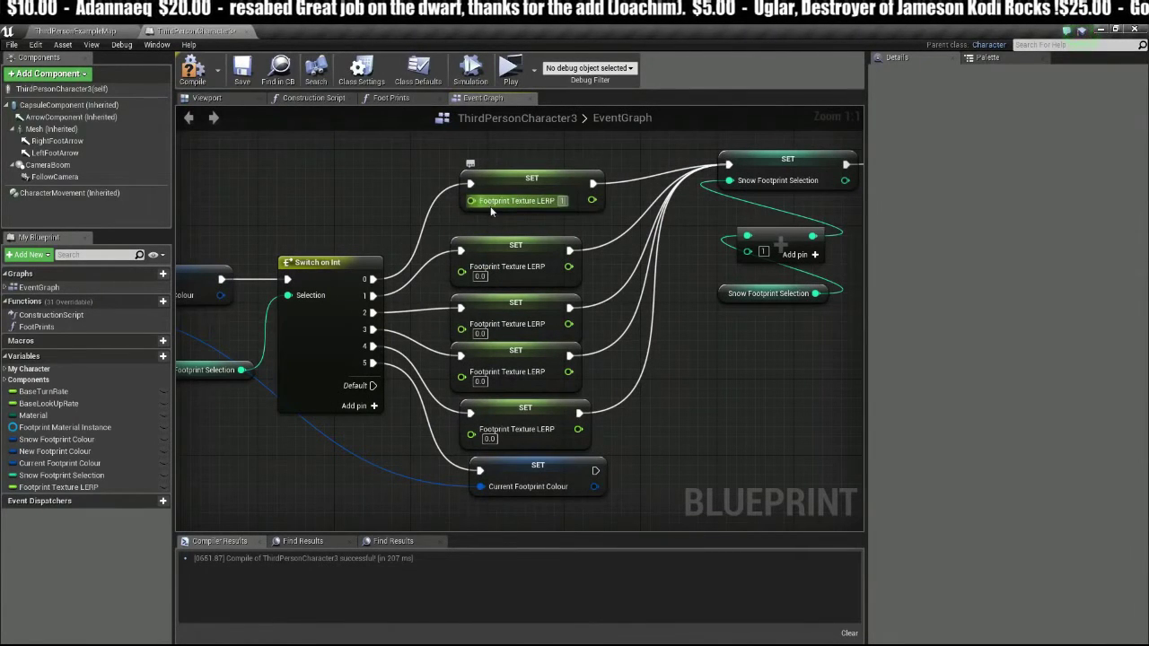
click(480, 275)
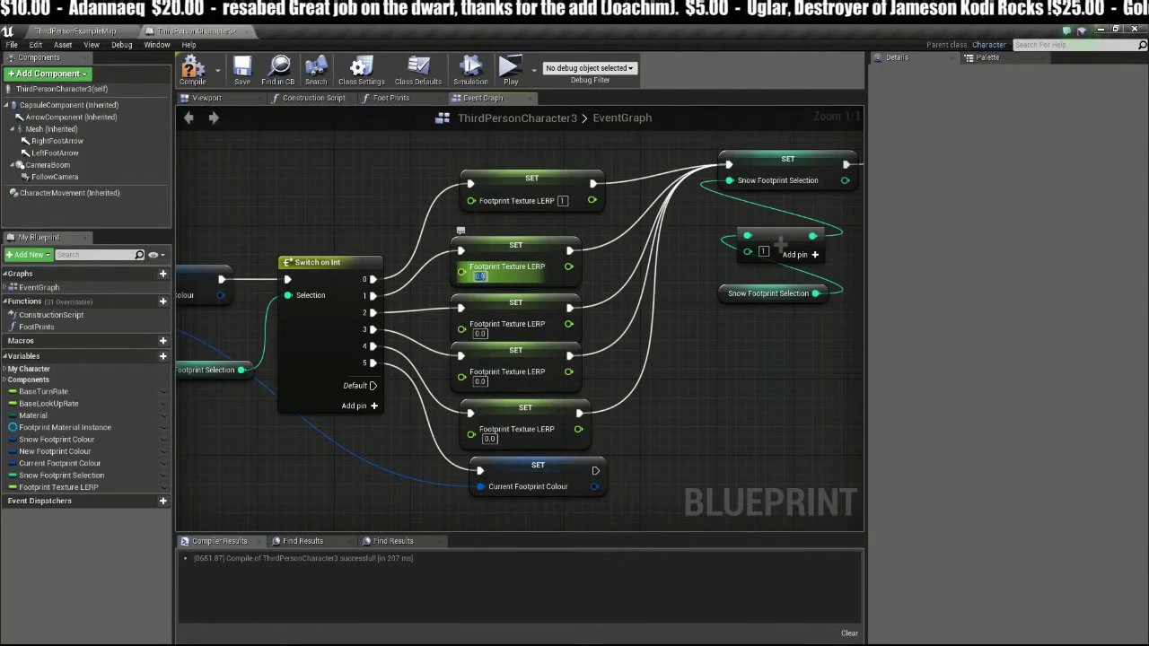
text(.5)
click(481, 333)
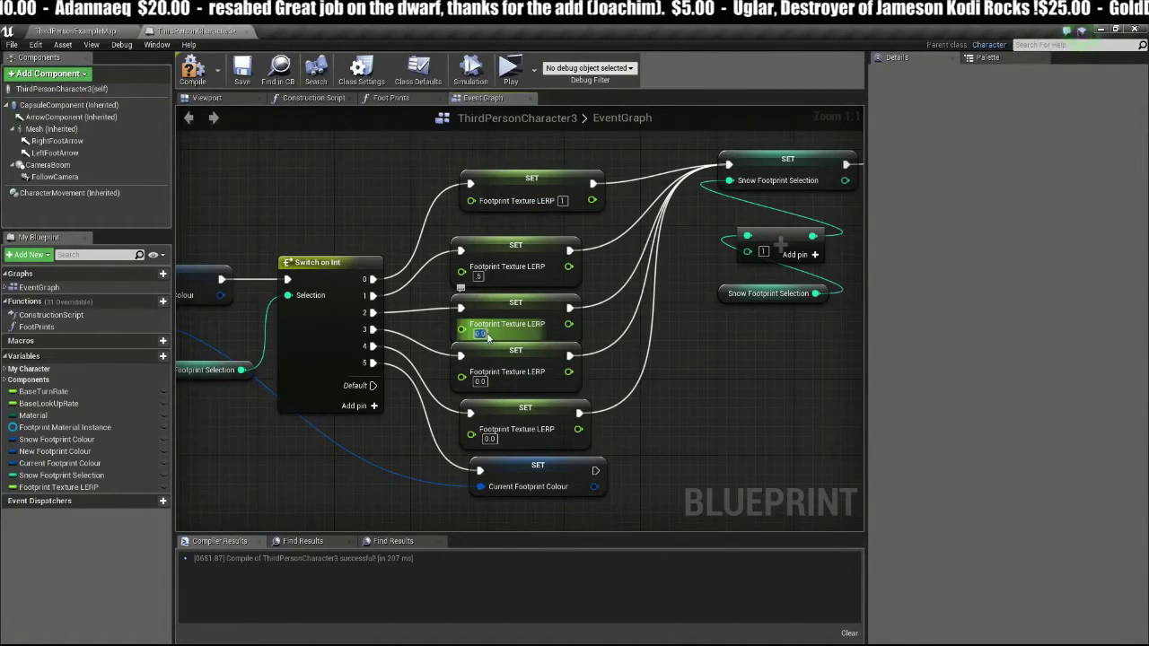
text(.3)
click(480, 382)
text(.1)
key(Return)
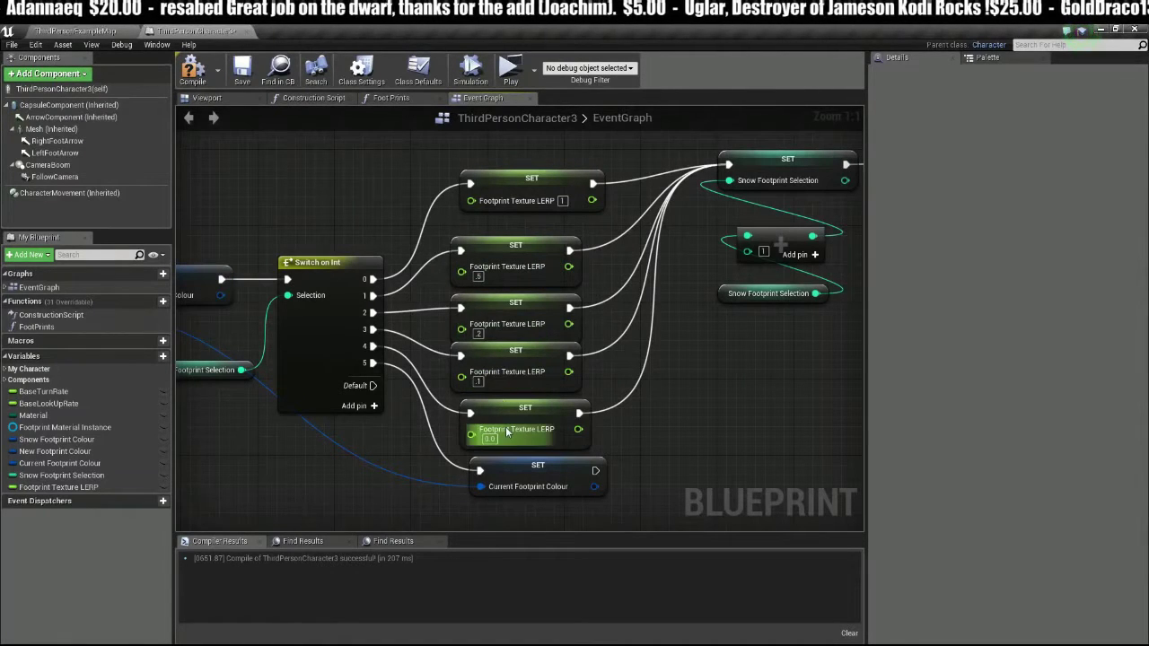
Step: Duplicate the complete footprint colour node chain and place the copy beside the next event row's Play Sound at Location node
scroll(393, 197, down, 3)
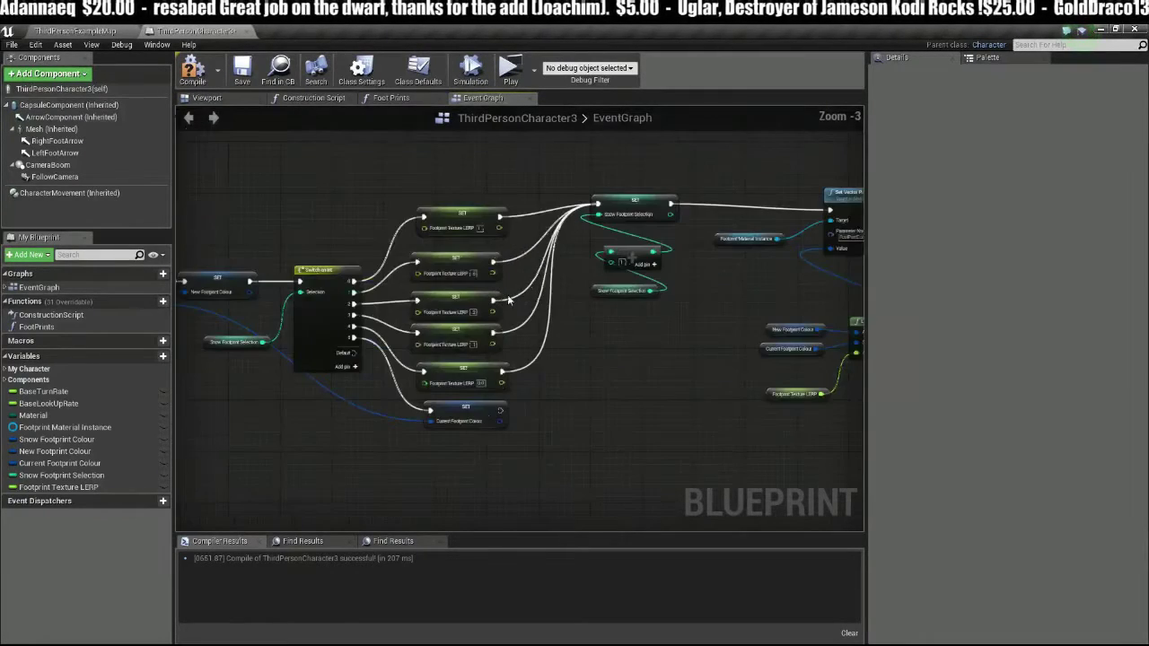
right_drag(522, 322, 560, 320)
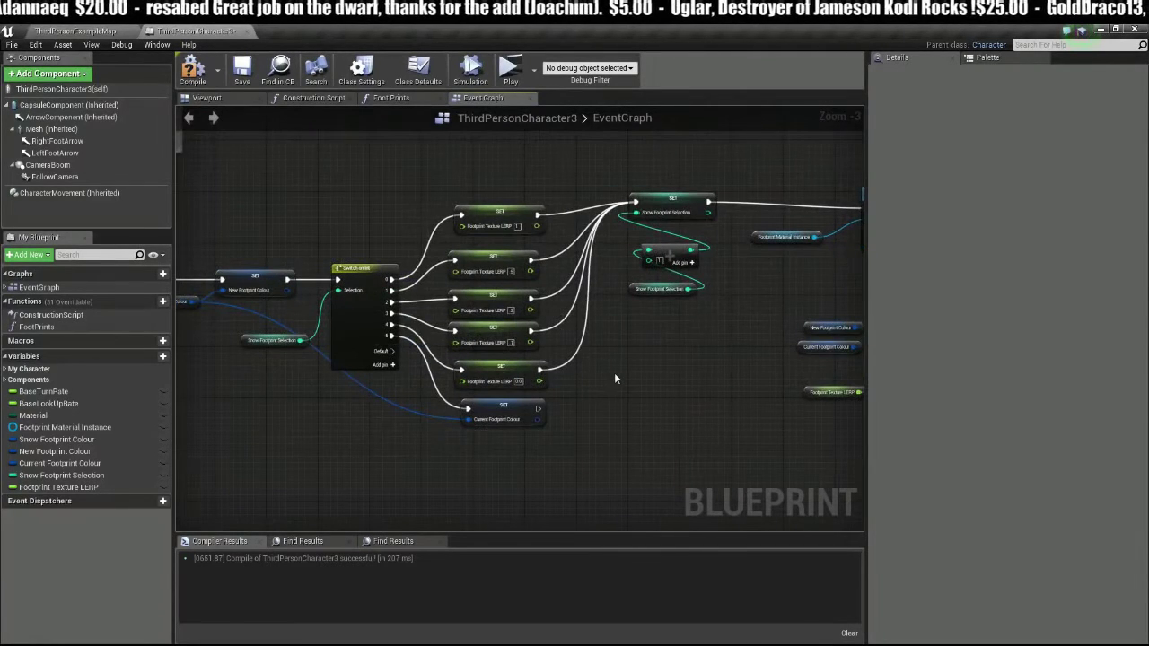
scroll(614, 372, down, 2)
drag(349, 259, 823, 444)
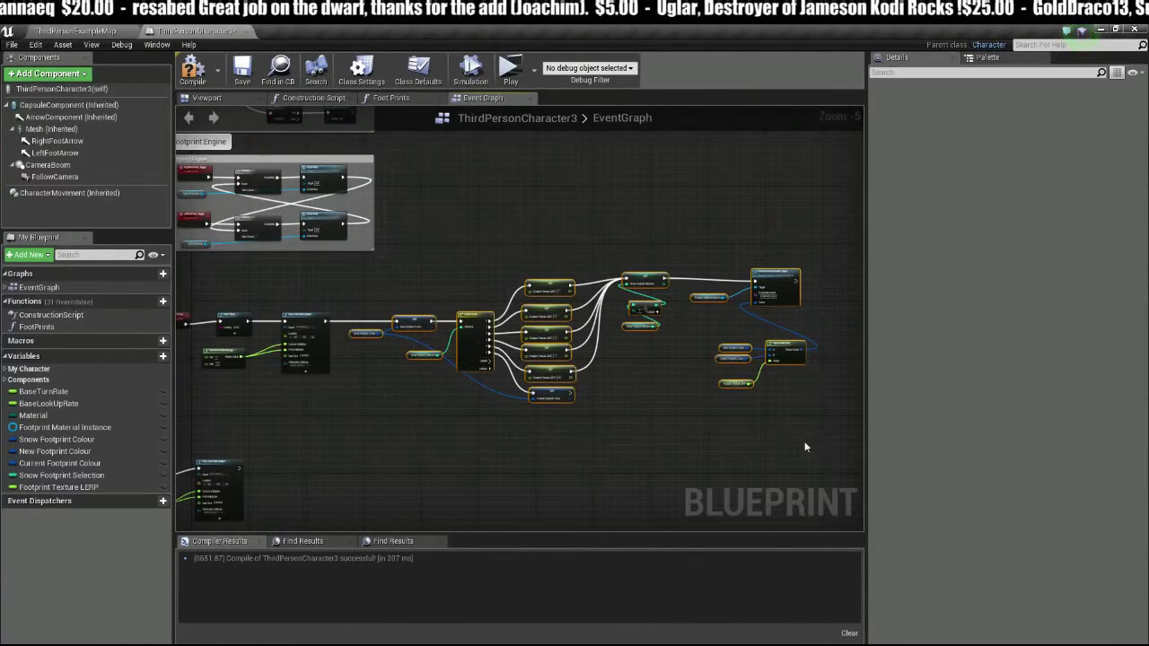
right_drag(542, 458, 551, 295)
drag(530, 257, 546, 232)
Step: Paste another copy of the footprint colour chain and place it beside the lowest event row's Play Sound at Location node
right_drag(456, 422, 494, 350)
key(ctrl+c)
key(ctrl+v)
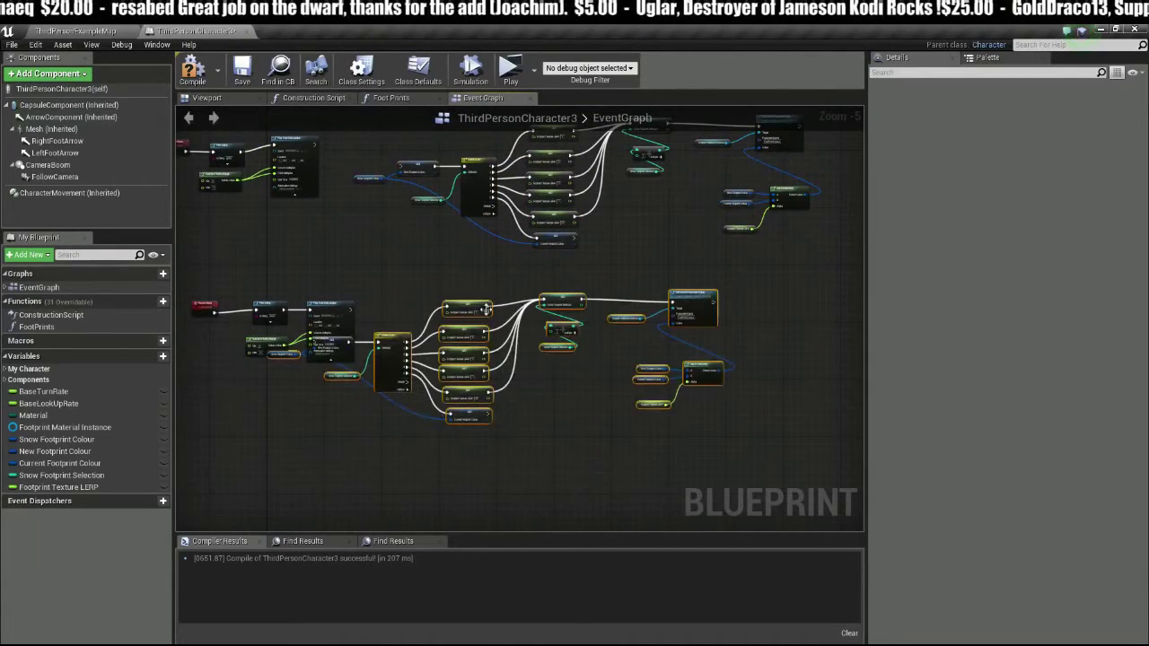
drag(518, 300, 575, 293)
click(369, 399)
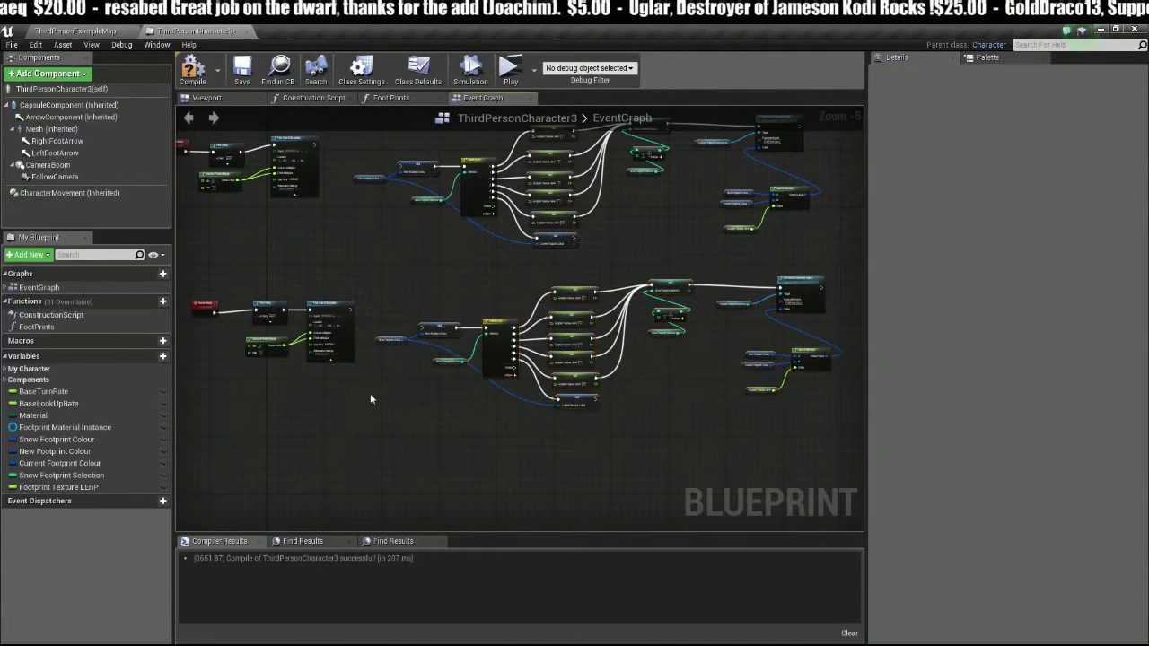
Step: Connect the lowest Play Sound at Location node's execution output to the New Footprint Colour Set node of its copied chain
scroll(369, 399, up, 2)
drag(334, 288, 458, 321)
right_drag(458, 269, 421, 411)
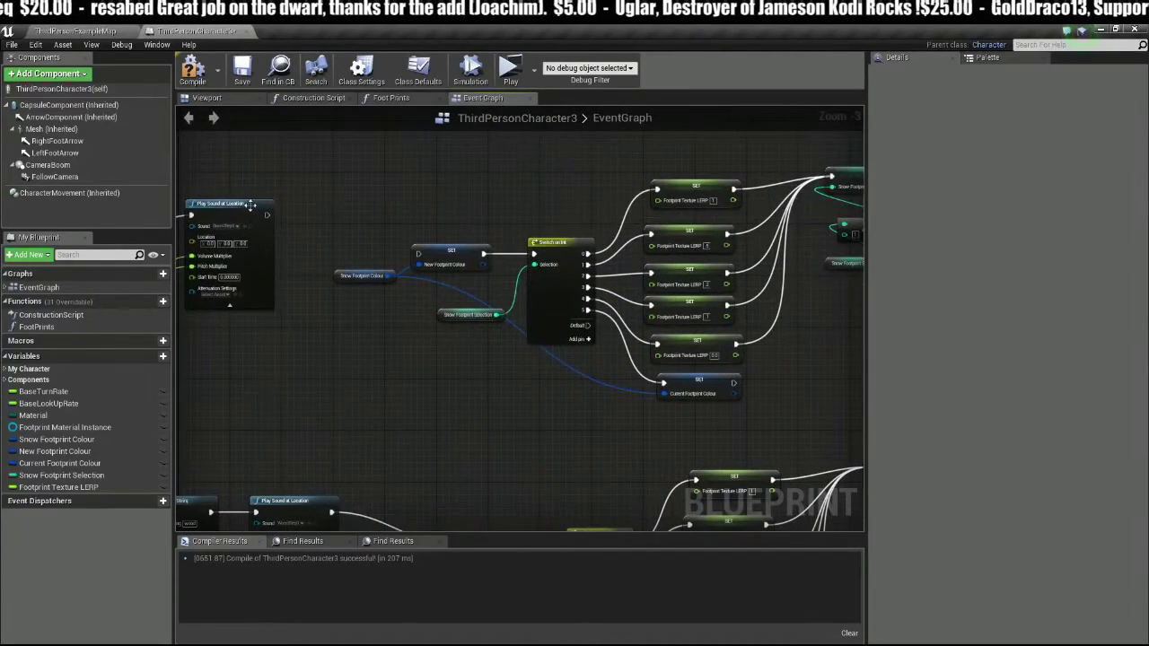
Step: Connect the grass row's Play Sound at Location execution output to the New Footprint Colour Set node of its copied chain
drag(267, 214, 417, 254)
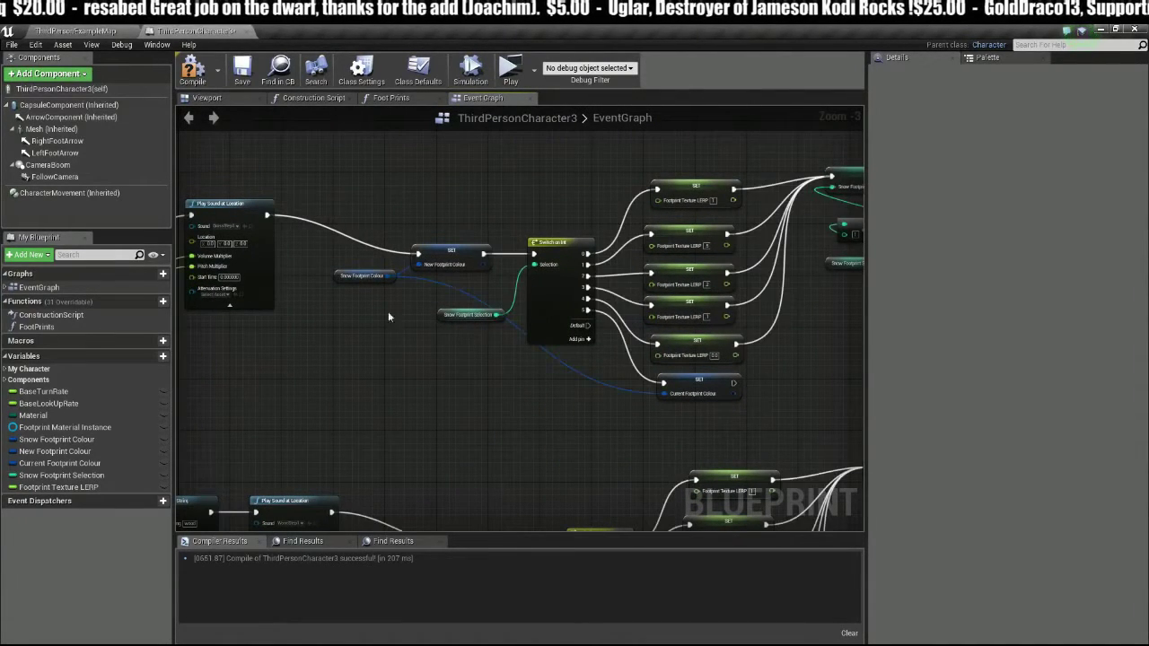
right_drag(426, 407, 683, 377)
scroll(450, 343, up, 2)
right_drag(711, 324, 369, 346)
right_click(461, 366)
click(440, 378)
right_drag(440, 379, 431, 359)
scroll(432, 359, up, 1)
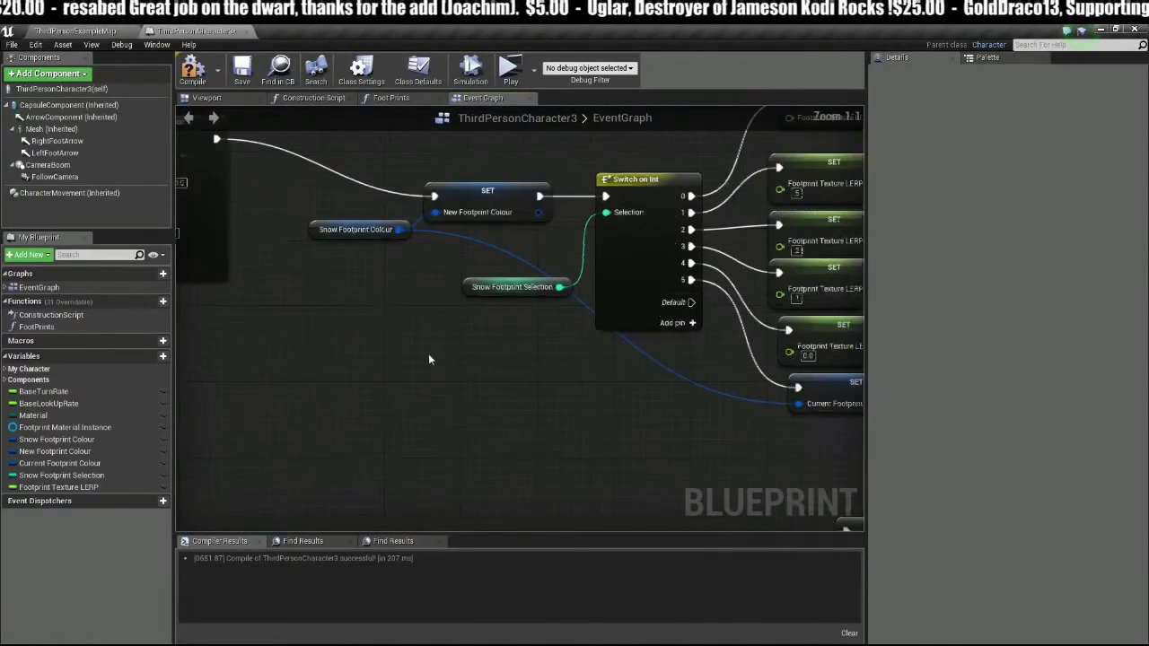
Step: Create a variable named Grass Footprint Colour and set its type to Linear Color
click(342, 231)
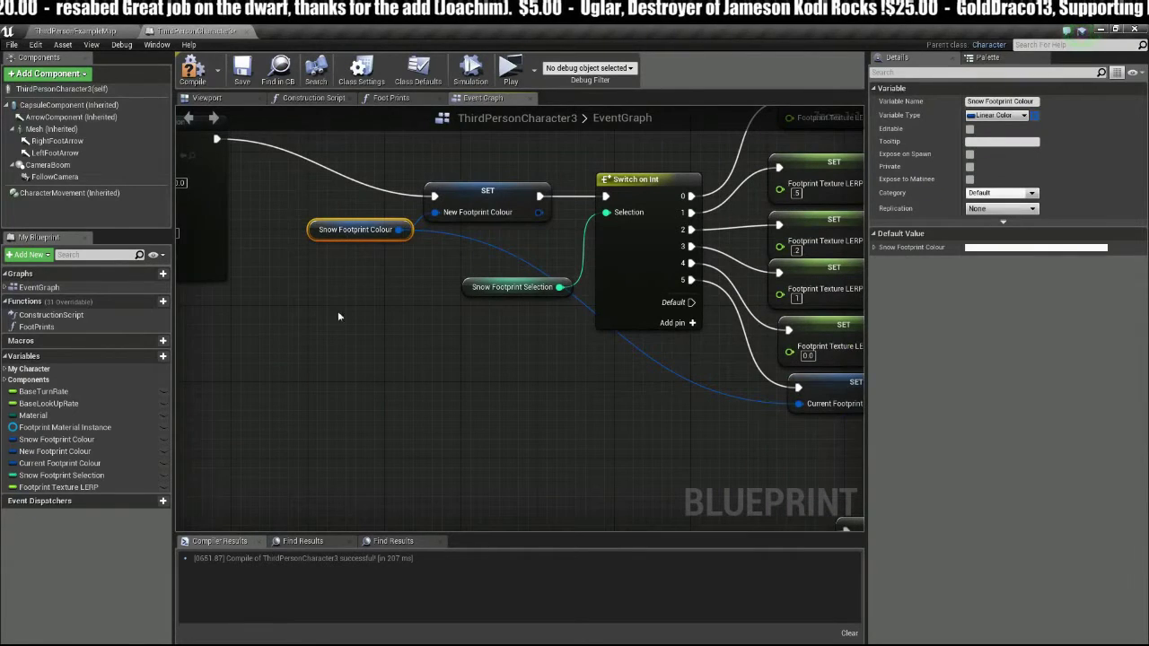
click(164, 358)
text(B)
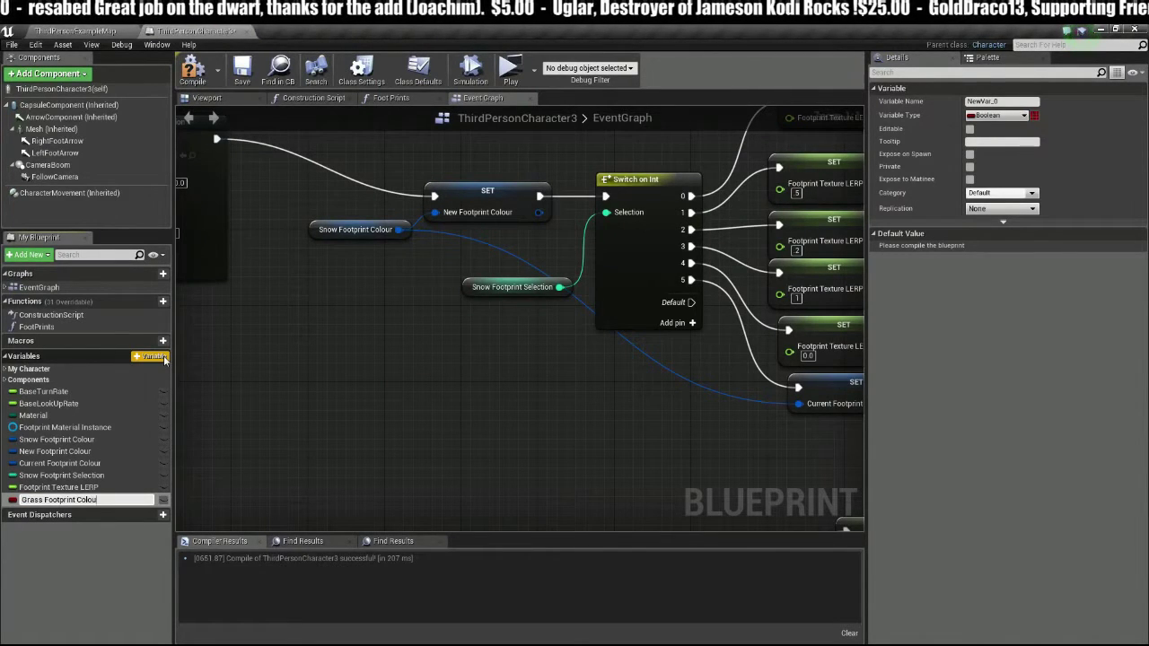
text(r)
key(Return)
click(1022, 116)
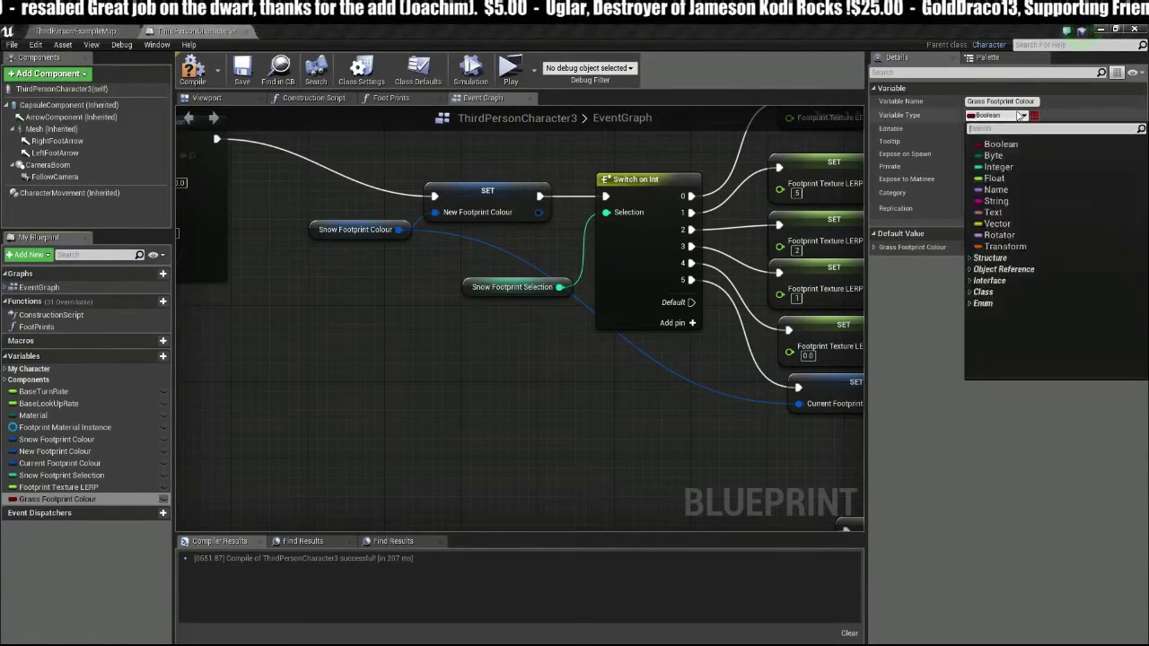
text(lin)
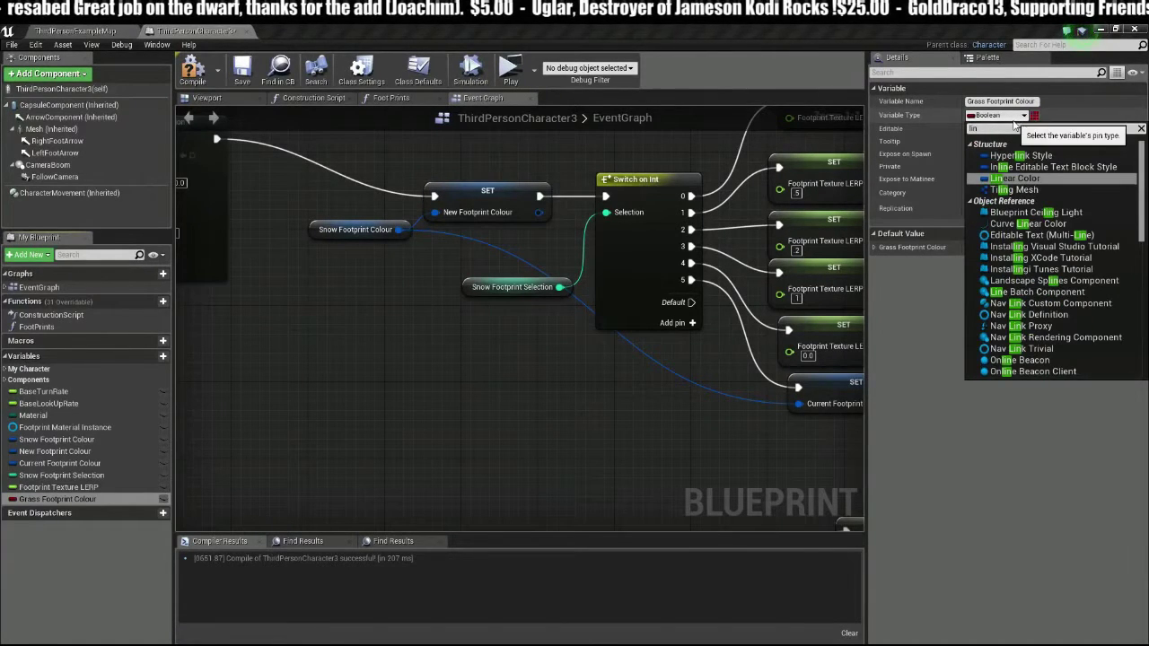
click(1014, 178)
Step: Feed a Grass Footprint Colour getter into the grass row's New and Current Footprint Colour Set nodes, replacing the Snow Footprint Colour getter
drag(40, 504, 310, 296)
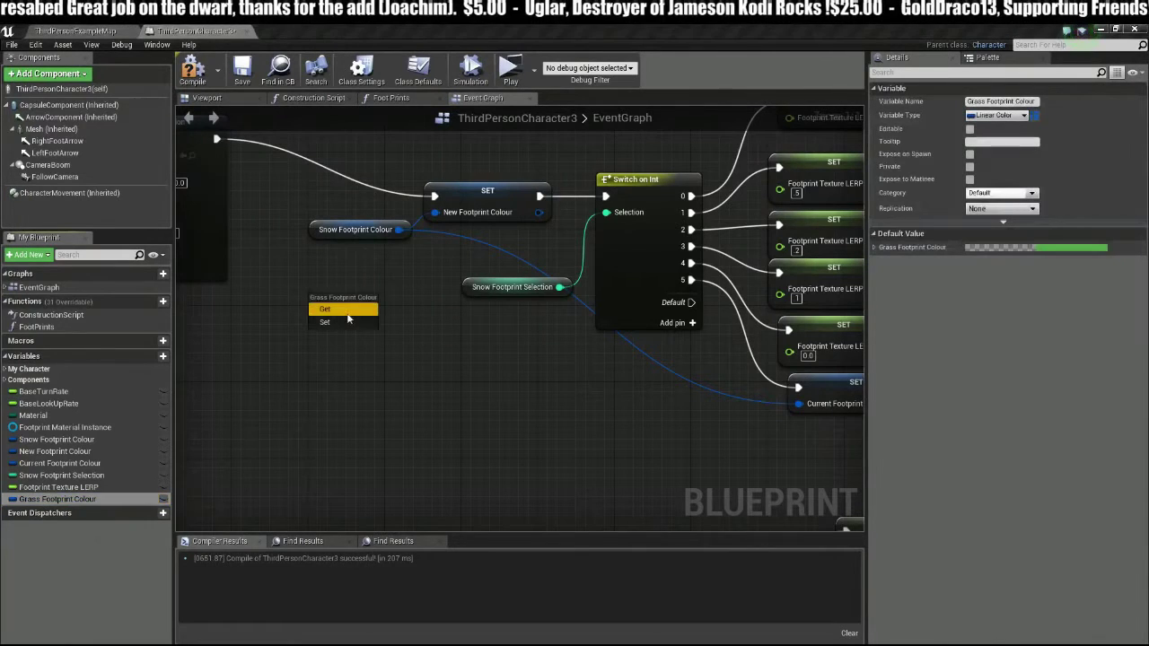
click(344, 311)
drag(404, 305, 422, 267)
right_drag(422, 267, 290, 245)
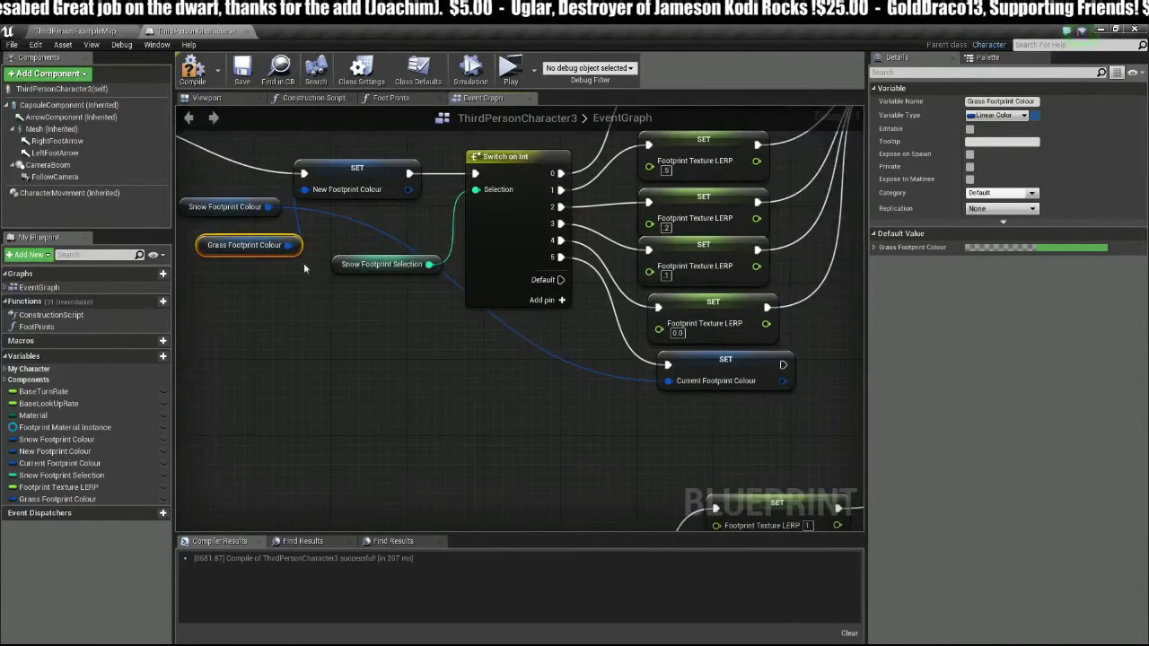
drag(290, 245, 667, 381)
right_drag(185, 175, 325, 202)
click(363, 235)
key(Delete)
click(377, 273)
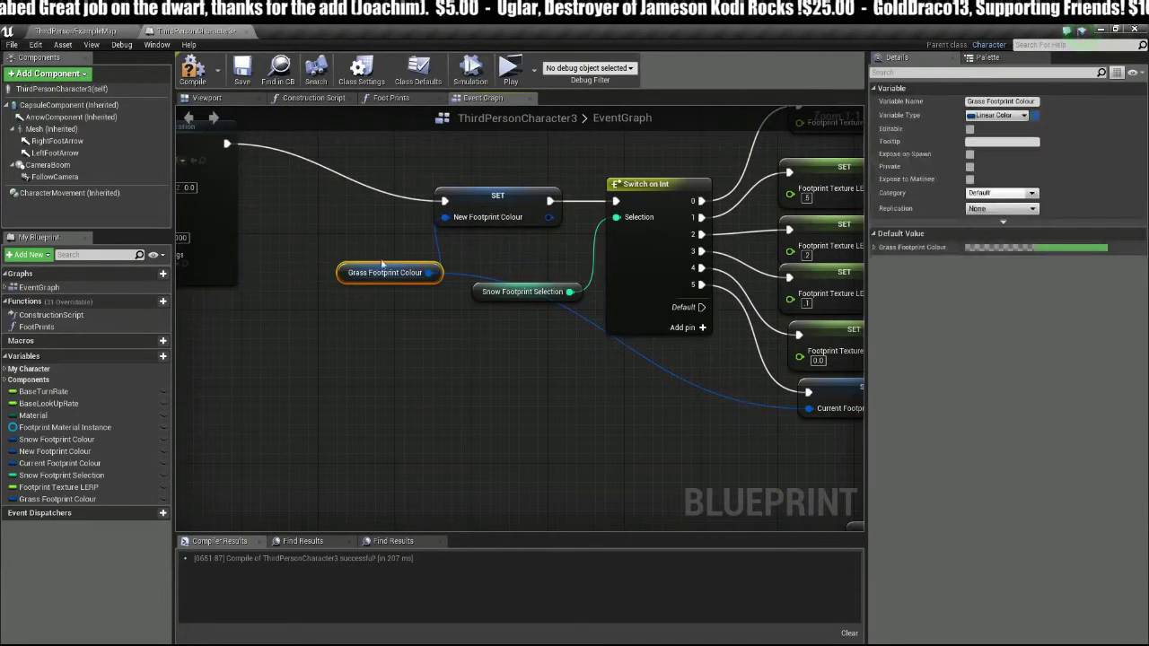
Step: Set Grass Footprint Colour's default to dark green with R 0.101, G 0.375, B 0.088 and alpha .1
click(379, 357)
right_drag(379, 358, 415, 371)
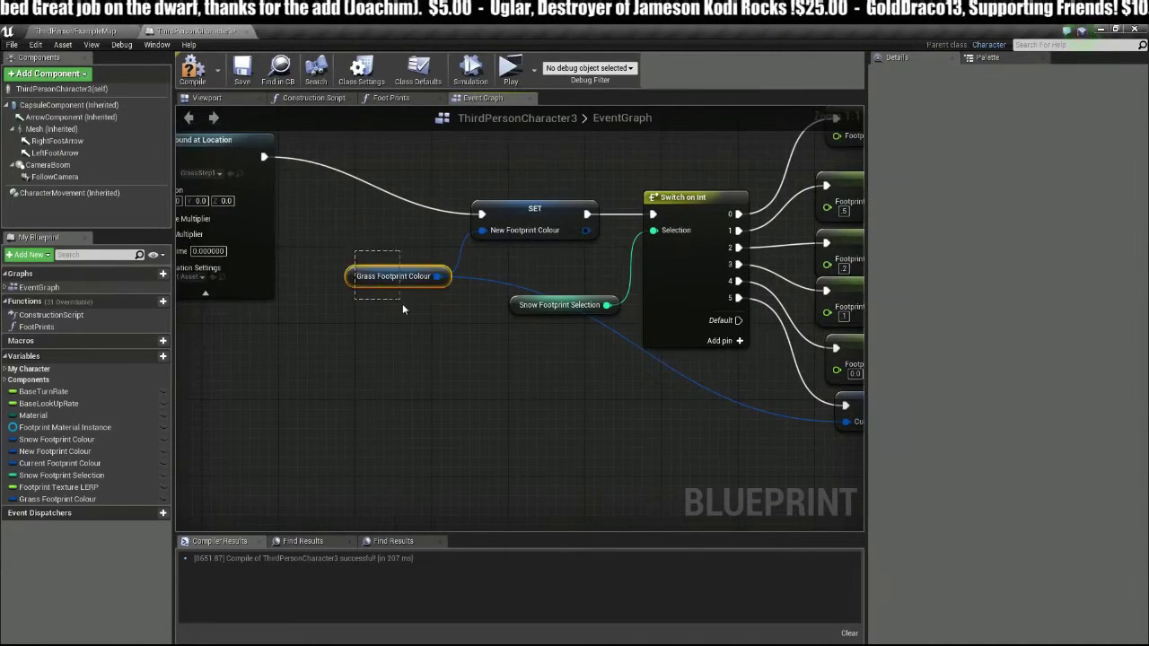
drag(421, 286, 395, 280)
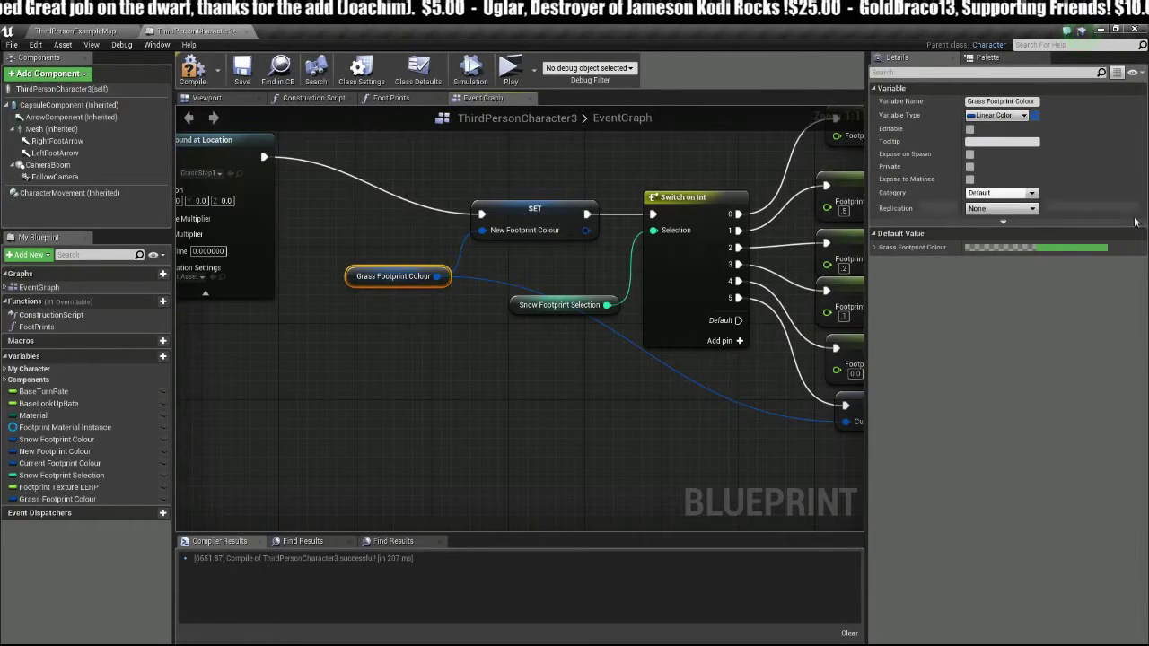
click(1087, 254)
drag(1068, 372, 1070, 363)
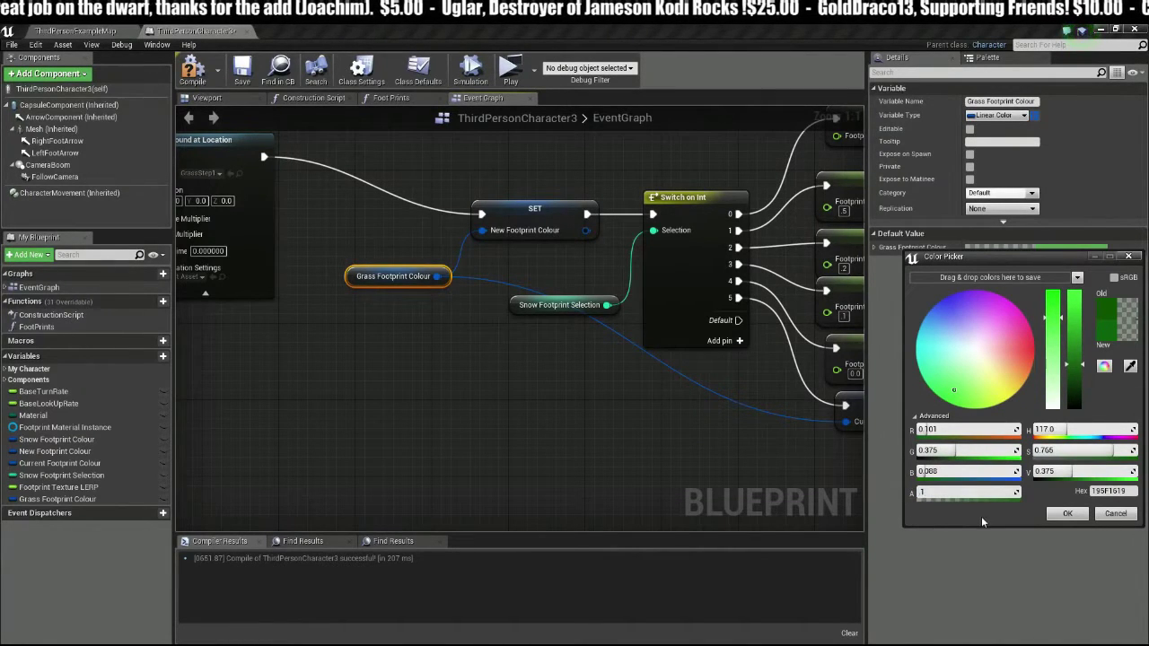
click(1067, 513)
click(388, 476)
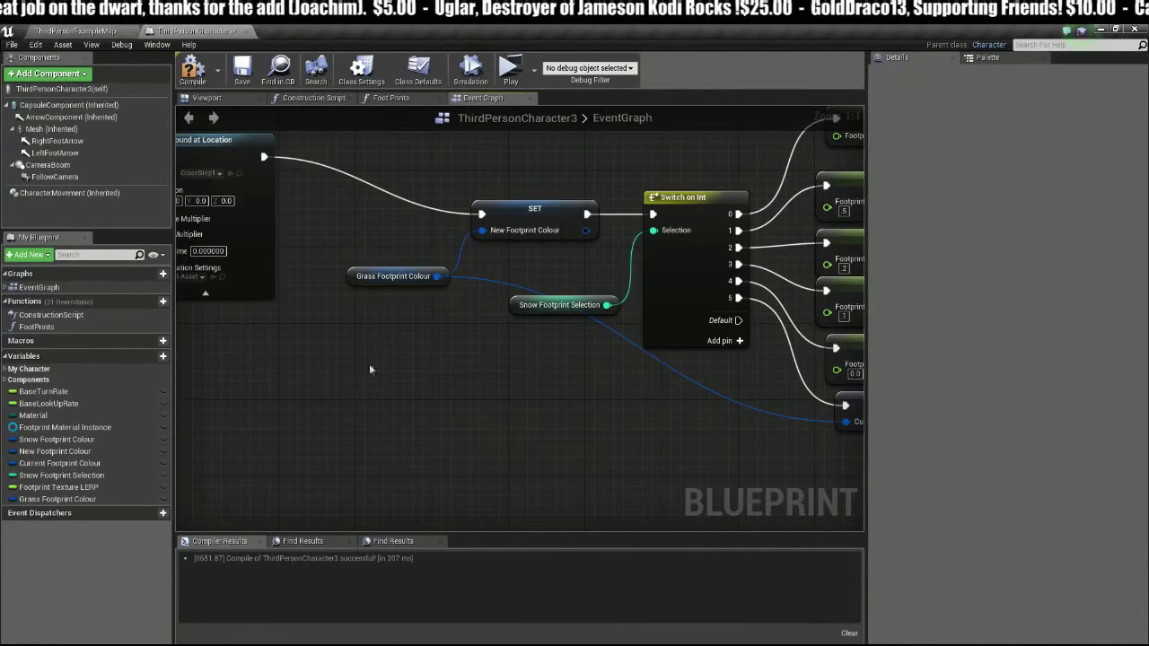
click(415, 277)
right_drag(436, 309, 317, 410)
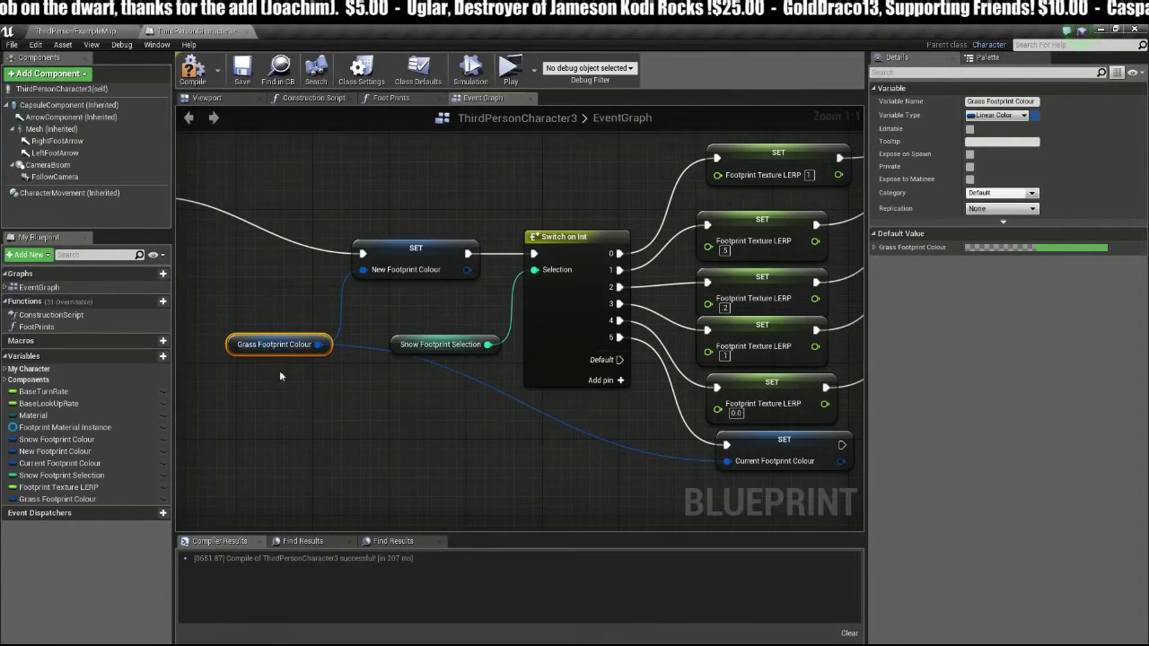
right_drag(449, 427, 265, 379)
scroll(480, 388, down, 2)
scroll(593, 390, up, 2)
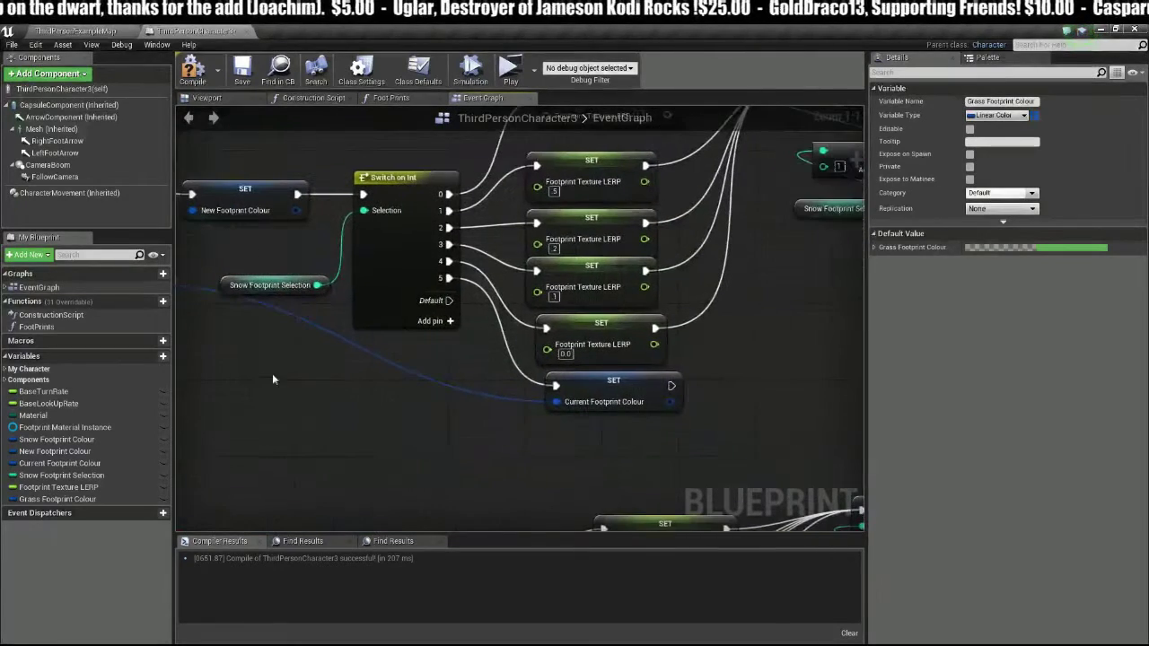
right_drag(372, 404, 510, 407)
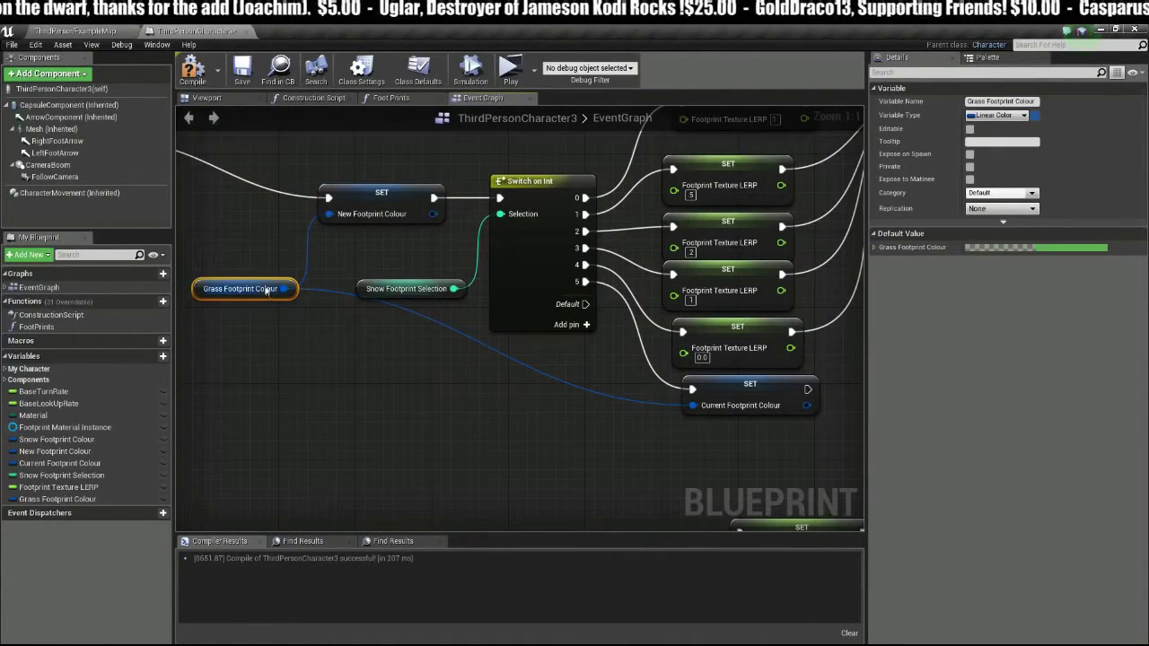
click(406, 288)
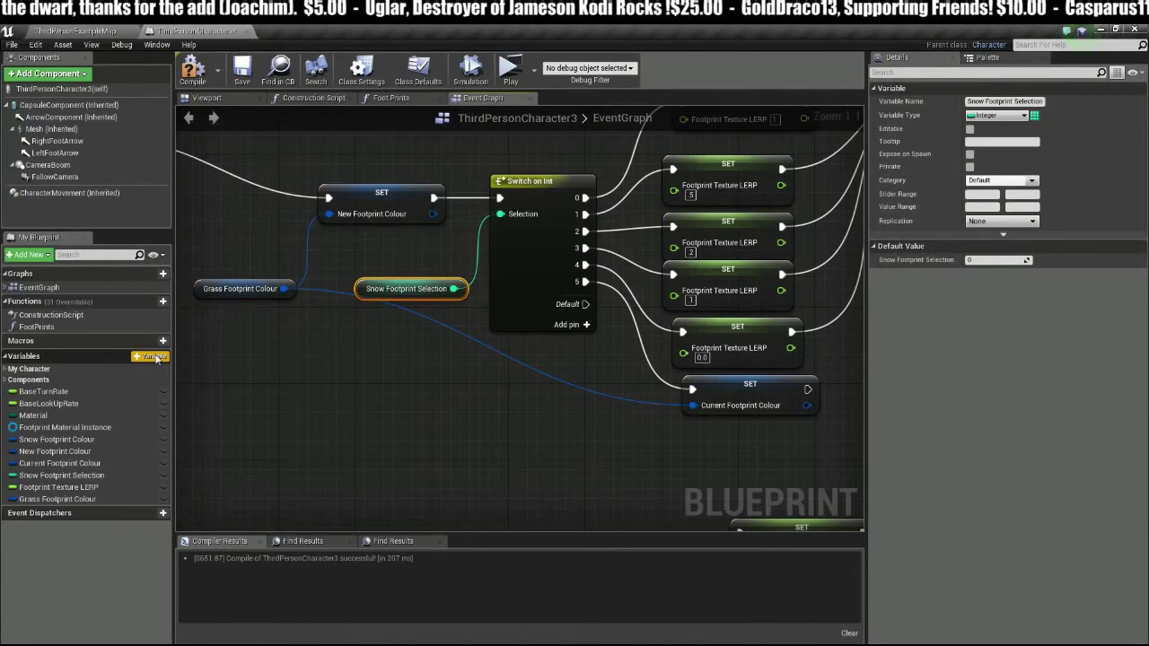
Step: Create a Linear Color variable named Wood Footprint Colour
right_drag(329, 443, 568, 223)
right_drag(427, 413, 470, 281)
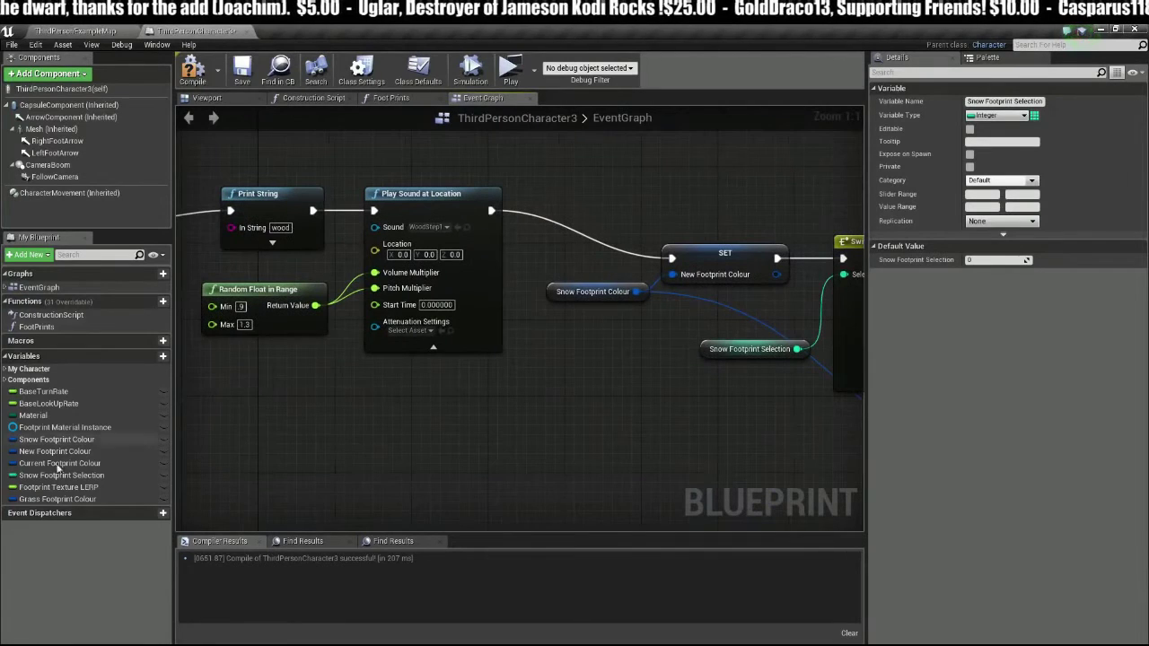
click(158, 359)
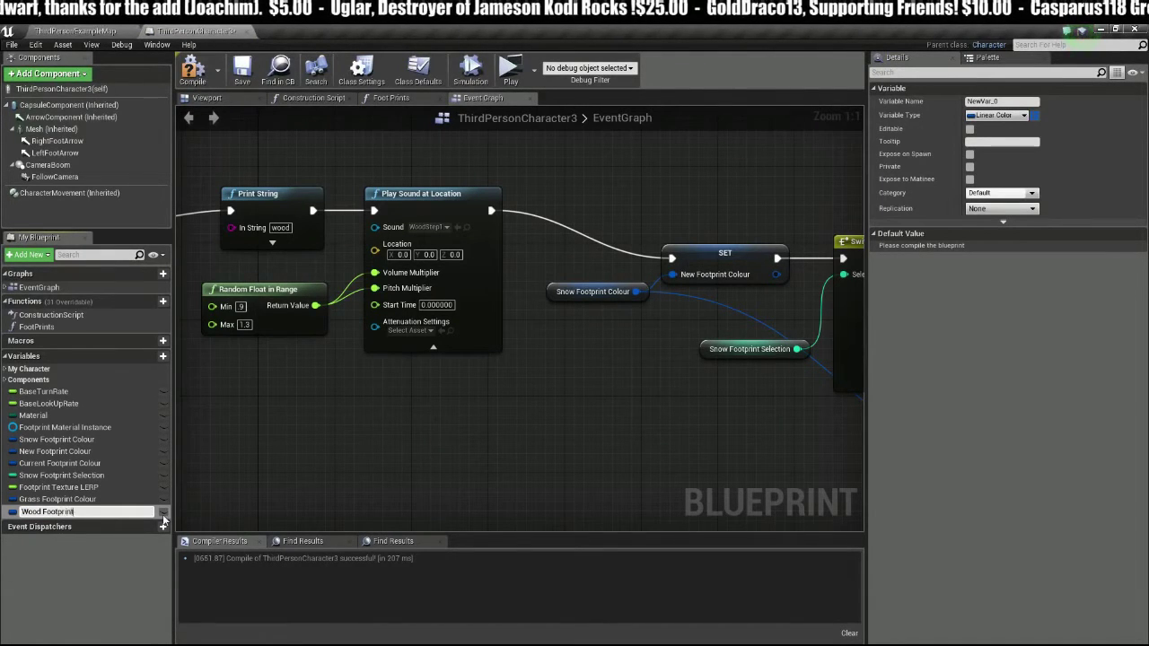
text(Wood Footprint Colour)
key(Return)
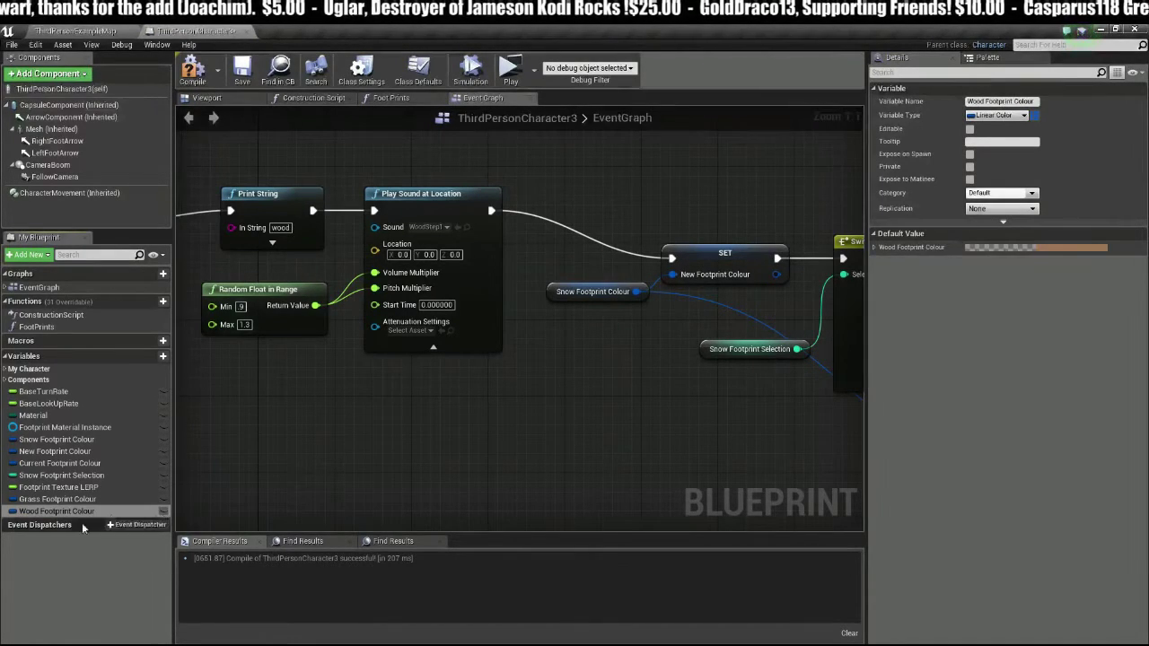
Step: Feed a Wood Footprint Colour getter into the wood row's New and Current Footprint Colour Set nodes, replacing the Snow Footprint Colour getter
drag(27, 512, 423, 425)
click(382, 433)
drag(665, 290, 672, 274)
right_drag(503, 408, 325, 408)
drag(266, 425, 750, 469)
right_drag(184, 425, 332, 404)
drag(332, 402, 590, 382)
click(459, 274)
key(Delete)
Step: Create a variable named Grass Footprint Selection and set its type to Integer
right_drag(431, 283, 404, 453)
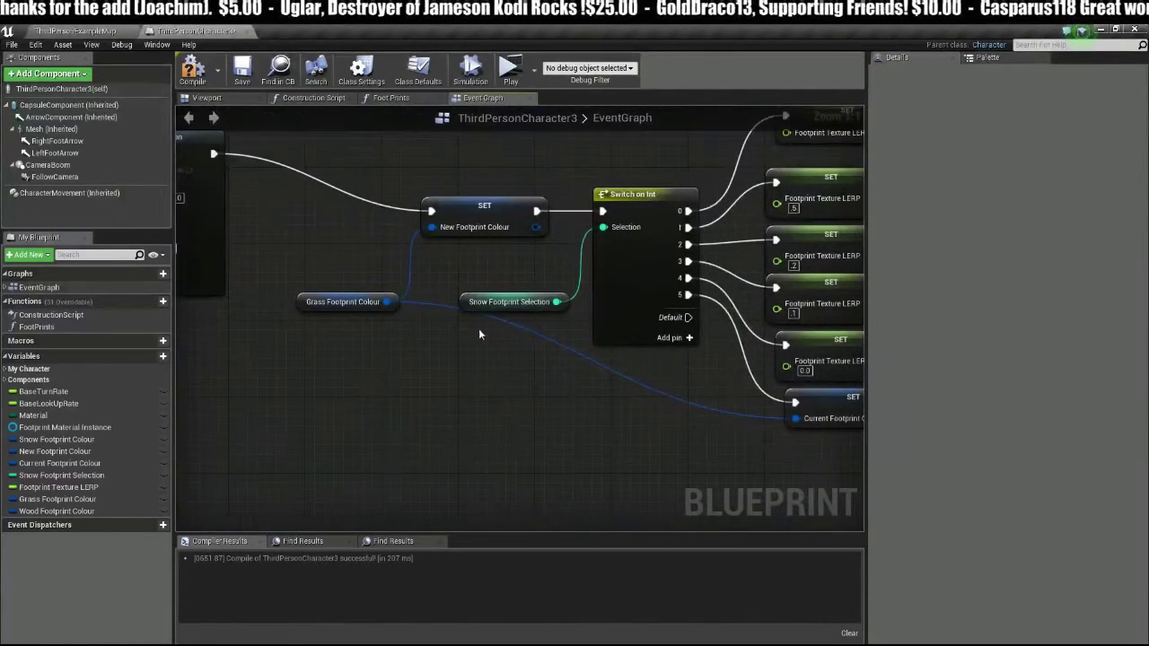
click(163, 356)
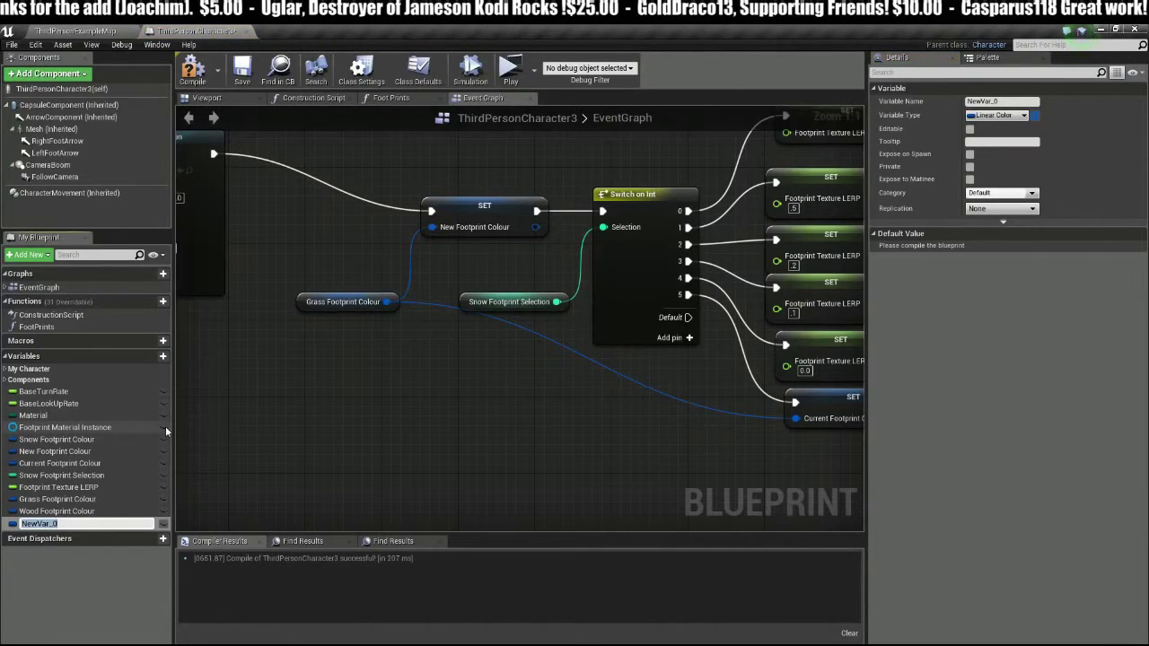
text(Grass Foo)
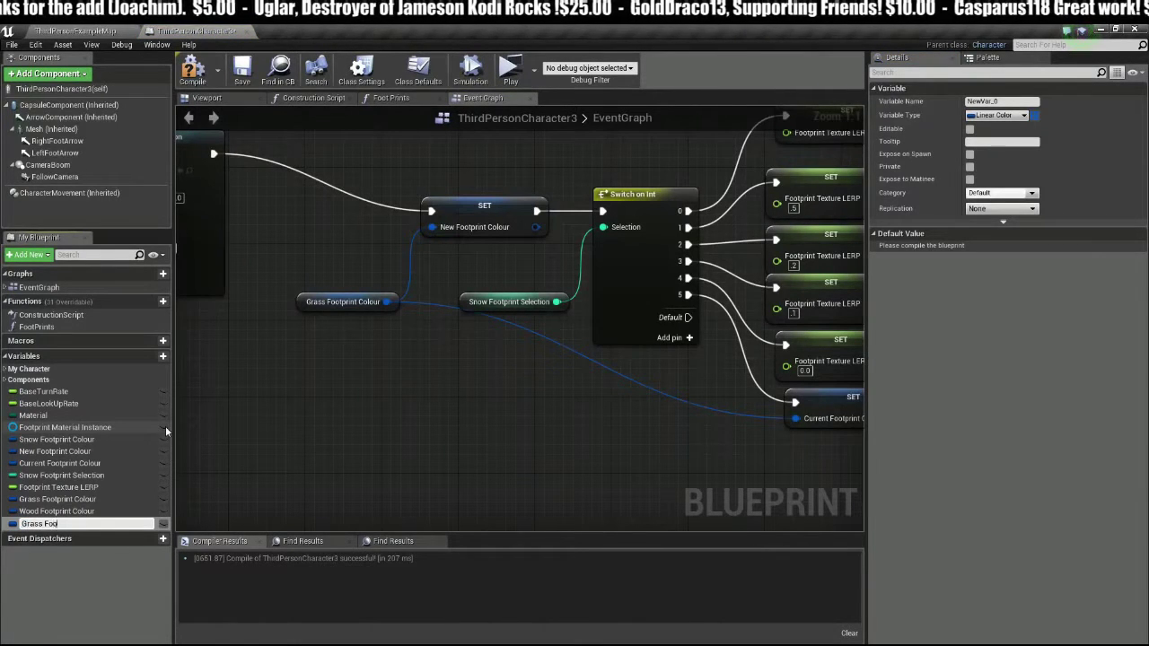
text(tprint Selection)
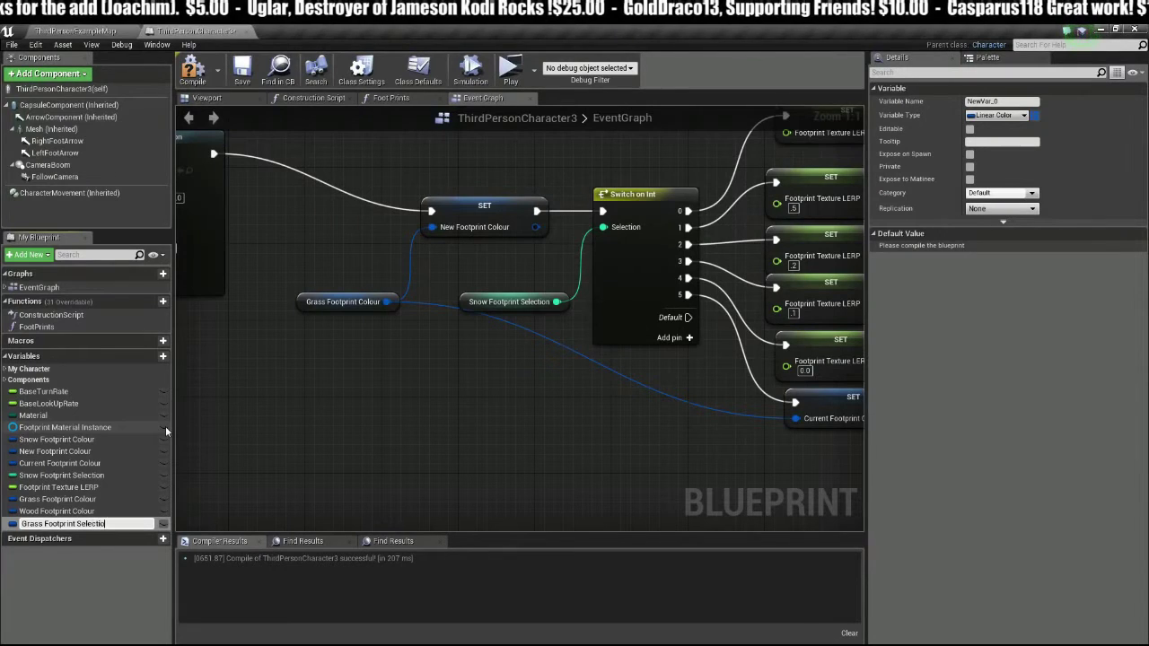
key(Return)
click(1024, 117)
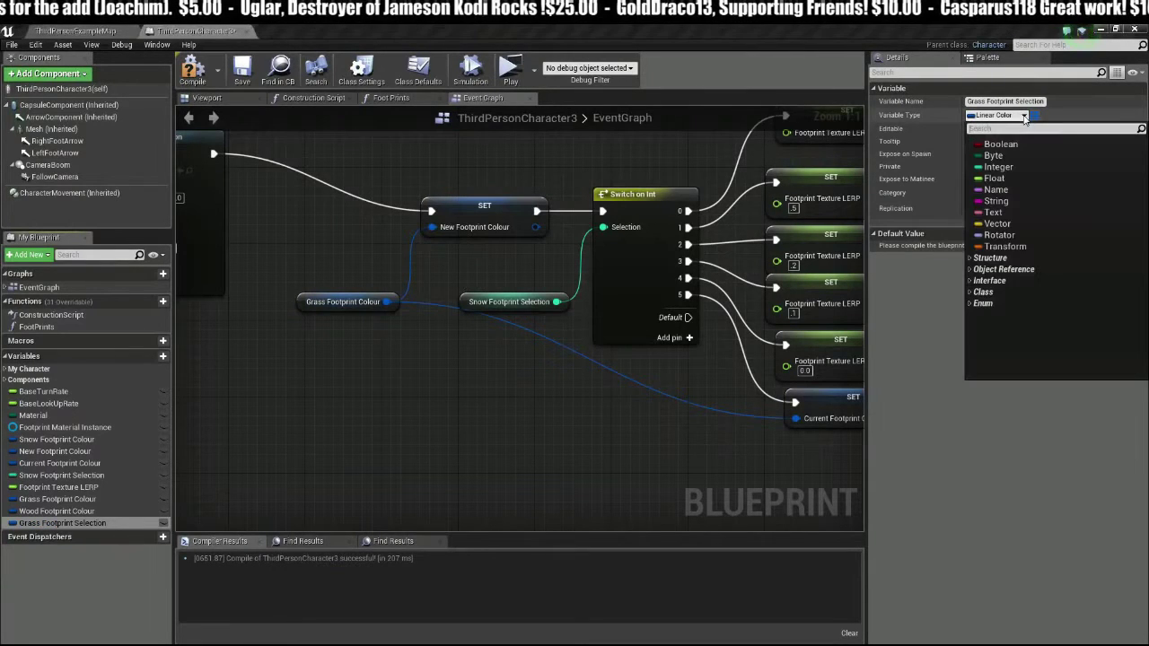
text(int)
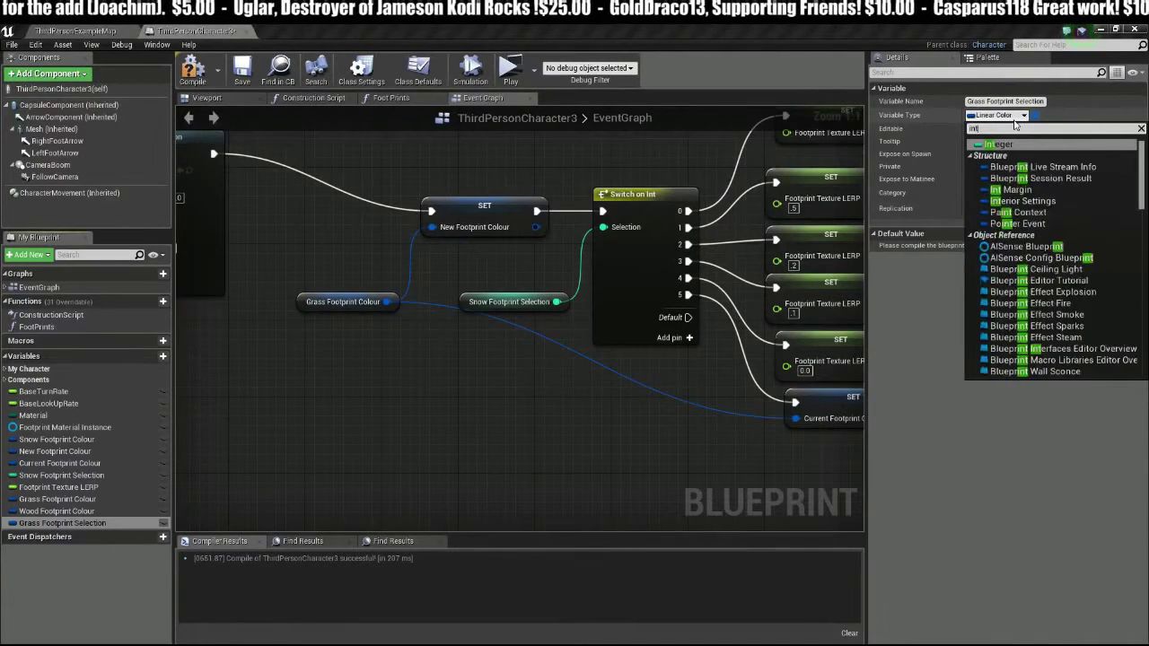
key(Return)
Step: Connect a Grass Footprint Selection getter to the grass row's Switch on Int selection, replacing the Snow Footprint Selection getter
ctrl+drag(63, 523, 582, 236)
click(531, 302)
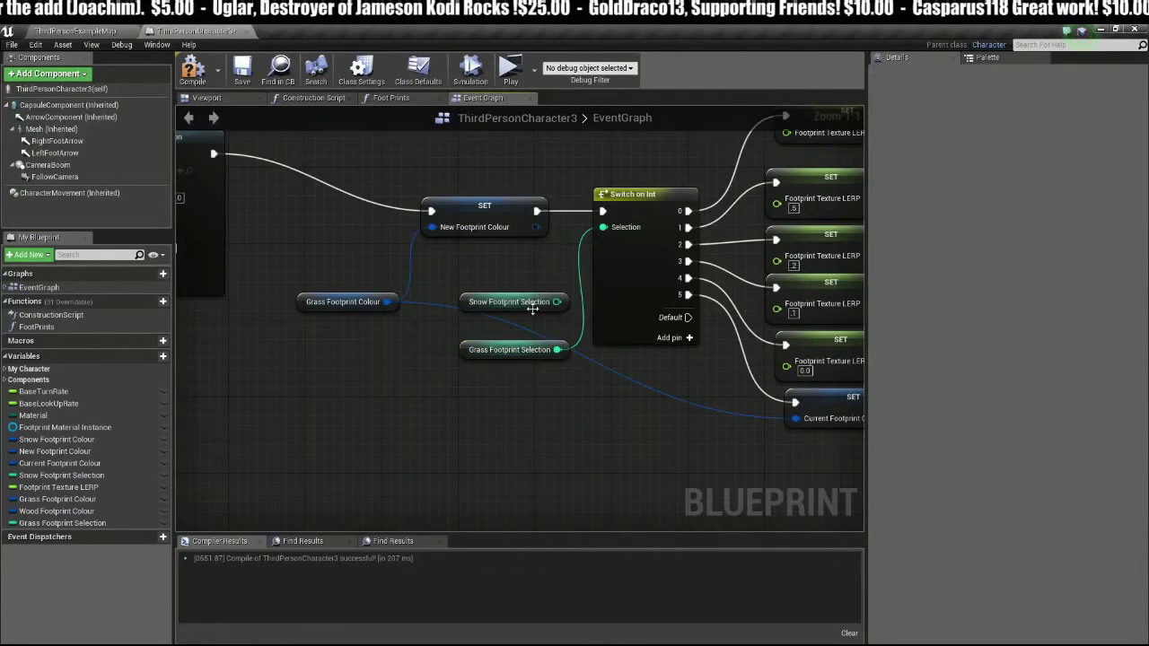
key(Delete)
Step: Replace the Snow Footprint Selection getter on the grass row's add node with a Grass Footprint Selection getter
right_drag(599, 288, 113, 322)
right_drag(545, 196, 411, 314)
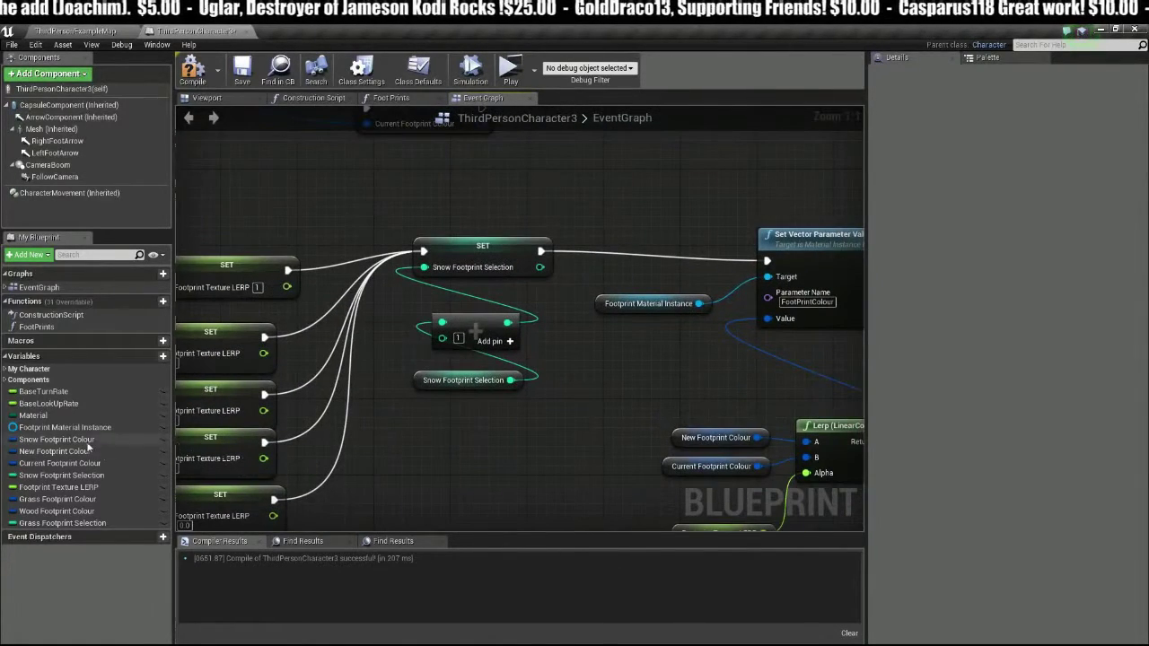
click(49, 525)
ctrl+drag(49, 525, 474, 440)
click(460, 380)
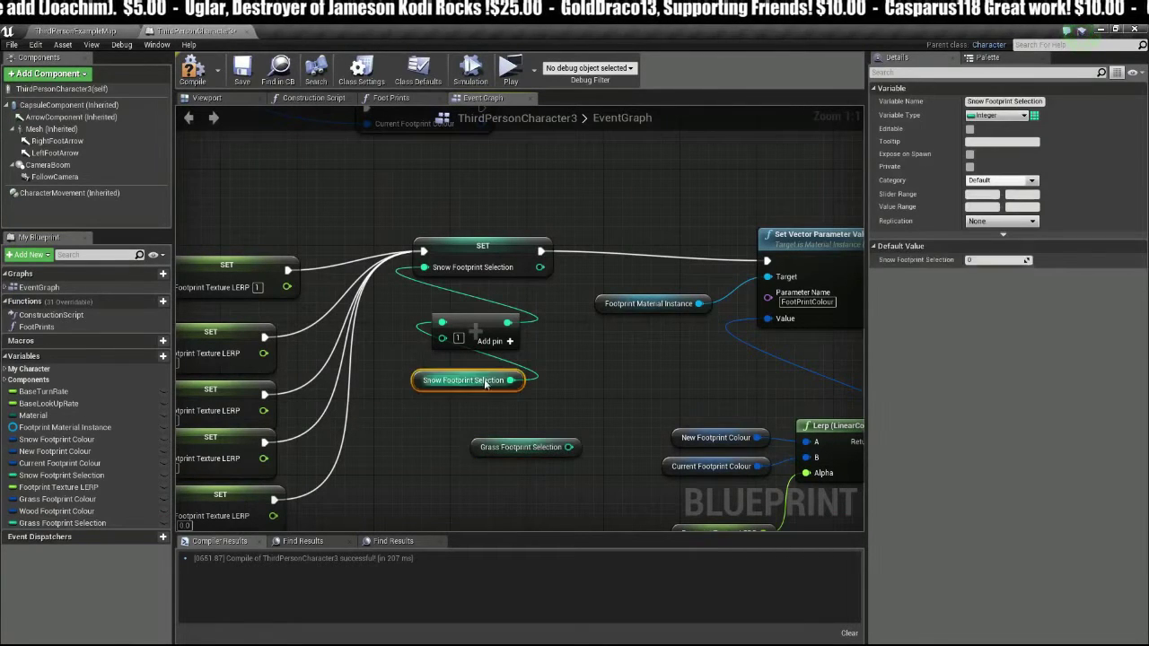
key(Delete)
drag(568, 447, 450, 326)
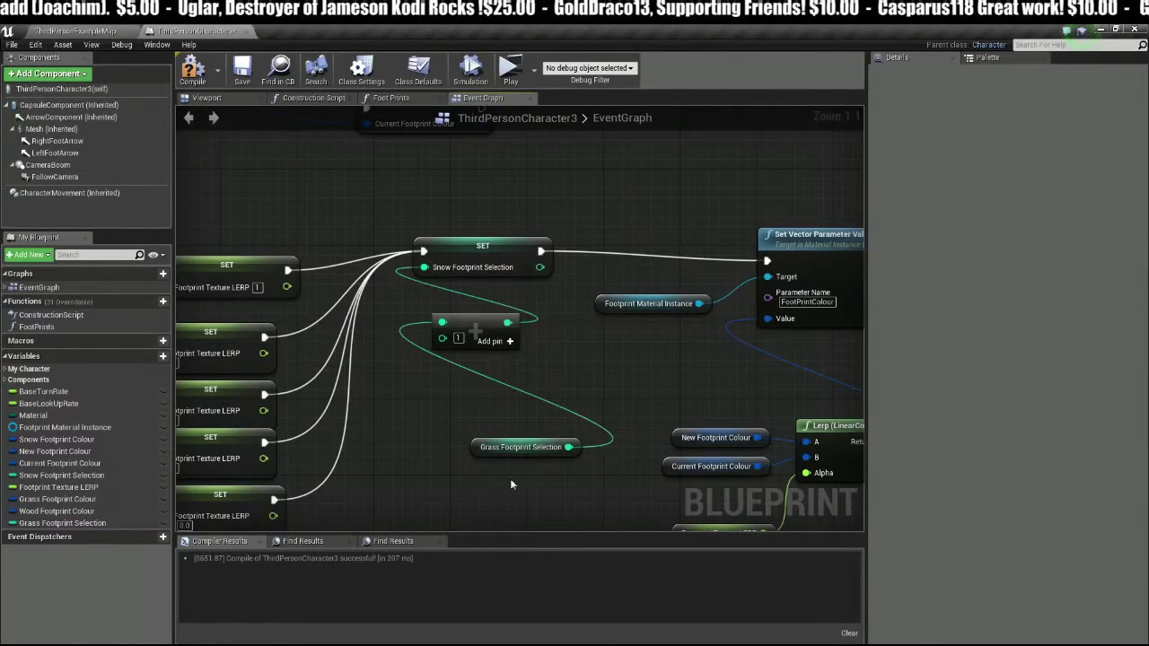
drag(568, 447, 500, 400)
Step: Replace the grass row's Snow Footprint Selection Set node with a Grass Footprint Selection Set node, moving the incoming execution wires onto it
click(363, 450)
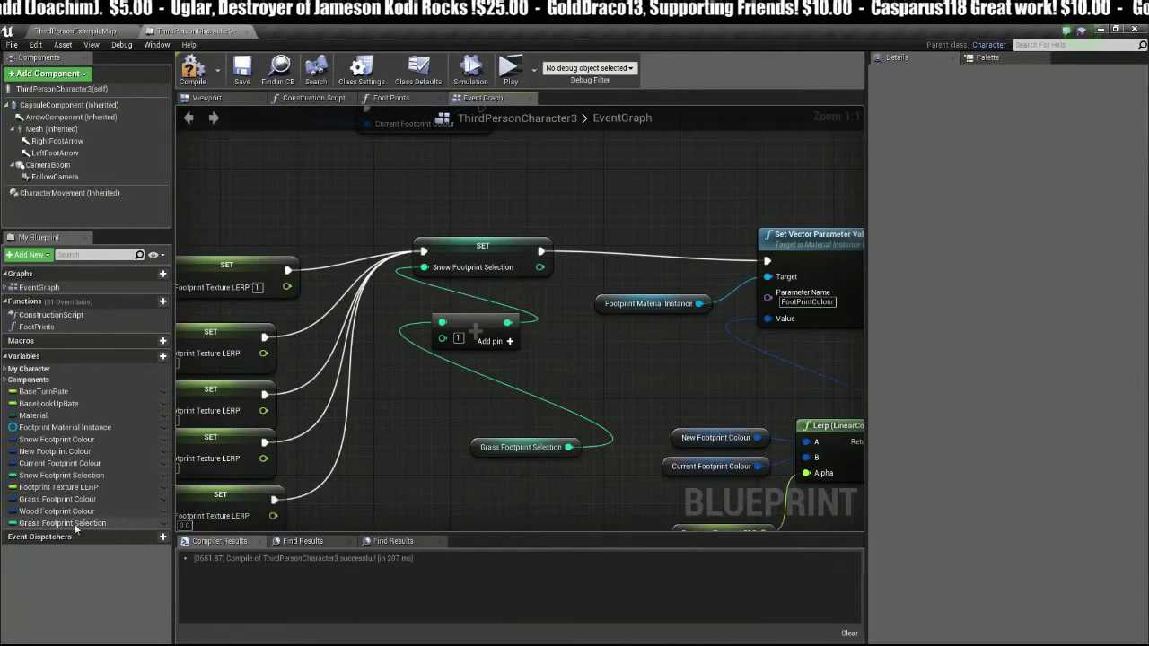
click(79, 524)
mouse_move(457, 179)
mouse_down()
mouse_move(492, 182)
mouse_move(474, 177)
mouse_up()
click(476, 205)
click(352, 196)
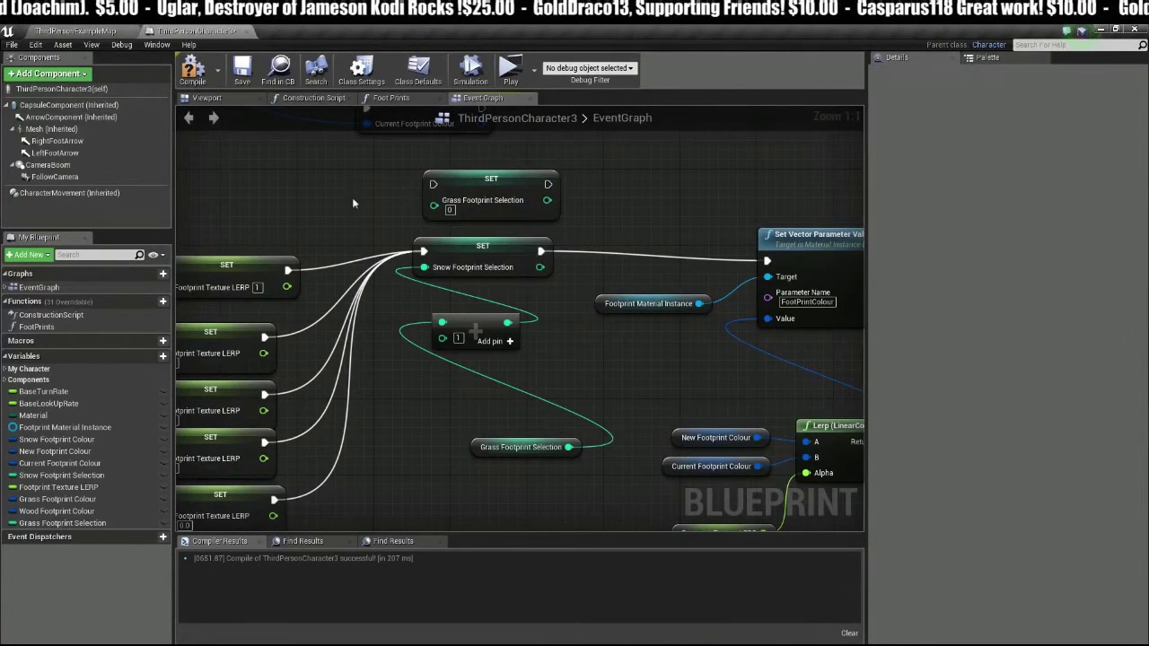
alt+click(424, 251)
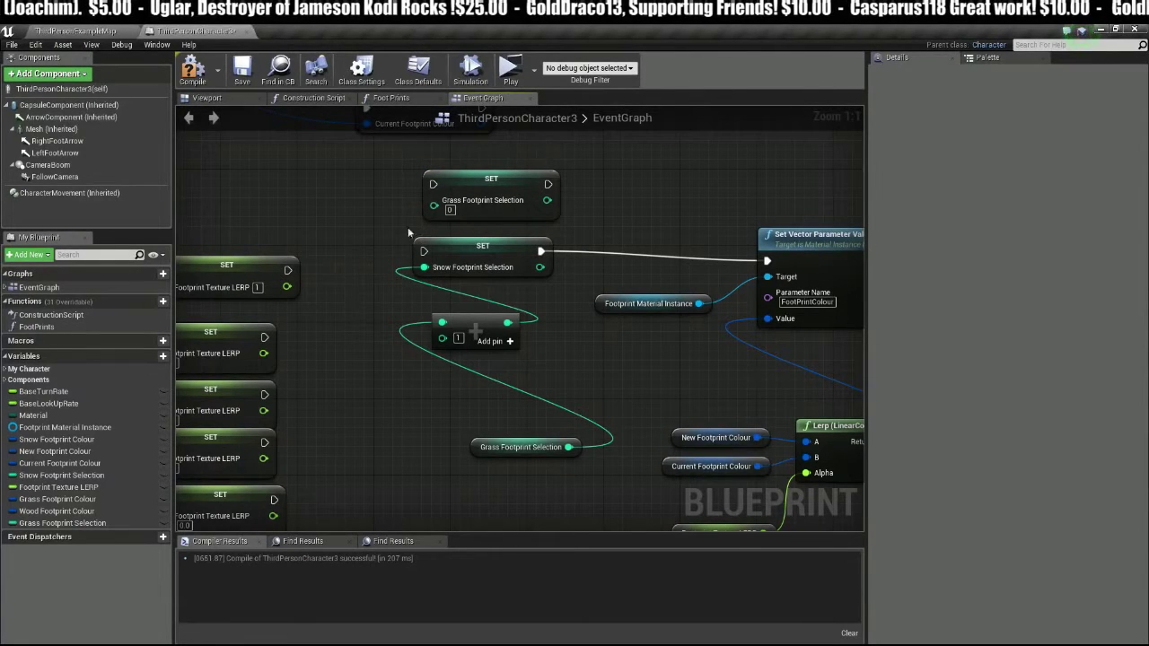
key(ctrl+z)
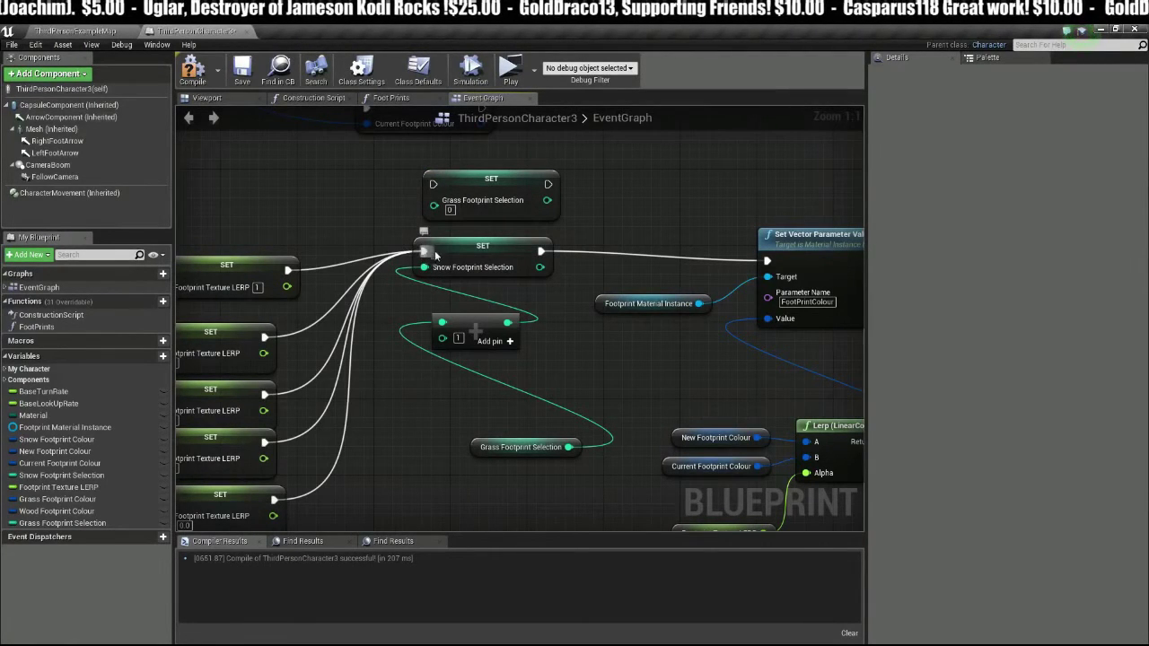
ctrl+drag(420, 244, 424, 191)
click(492, 252)
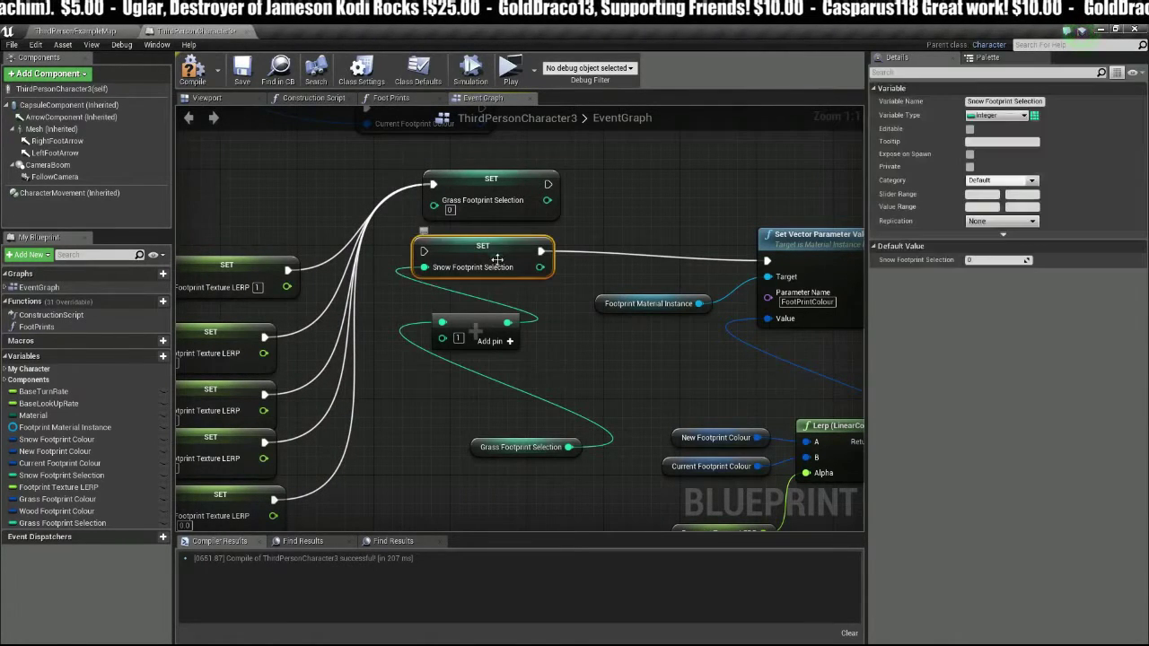
key(Delete)
Step: Feed the add node's result into the Grass Footprint Selection Set node and link its execution output to Set Vector Parameter Value
drag(507, 323, 434, 209)
drag(545, 194, 767, 260)
drag(455, 413, 500, 383)
Step: Create an Integer variable named Wood Footprint Selection
mouse_move(420, 471)
right_down()
mouse_move(530, 336)
mouse_move(495, 339)
mouse_move(686, 368)
right_up()
scroll(531, 336, down, 2)
right_drag(500, 324, 562, 287)
mouse_move(438, 367)
right_down()
mouse_move(482, 315)
mouse_move(617, 288)
right_up()
right_drag(343, 354, 326, 403)
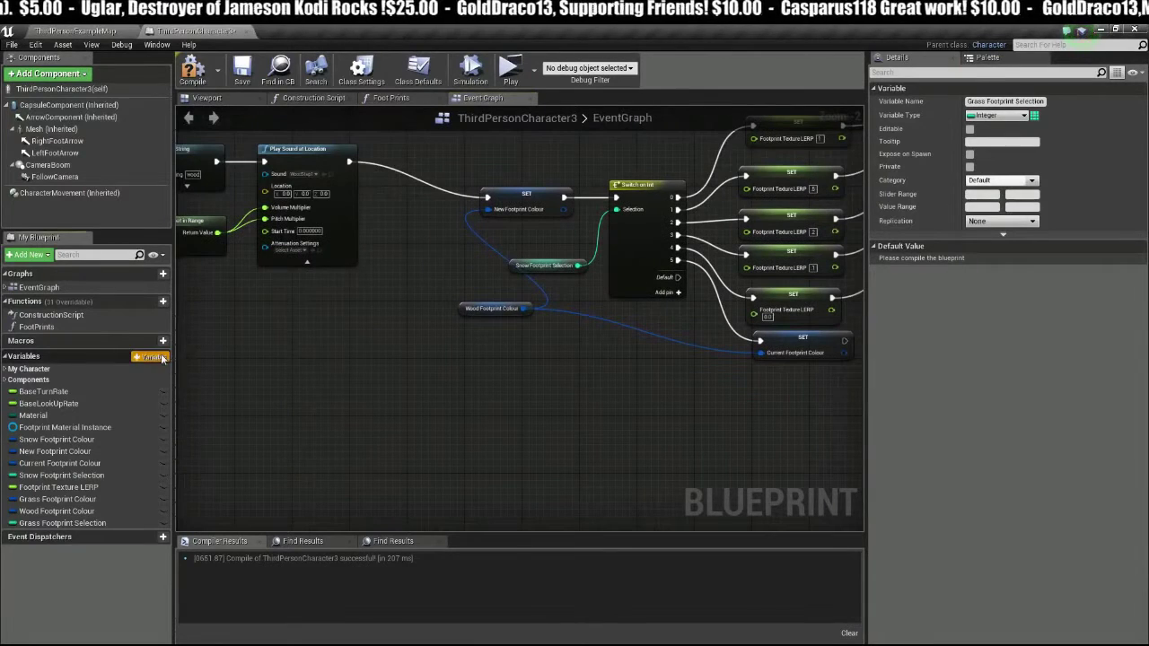
click(163, 355)
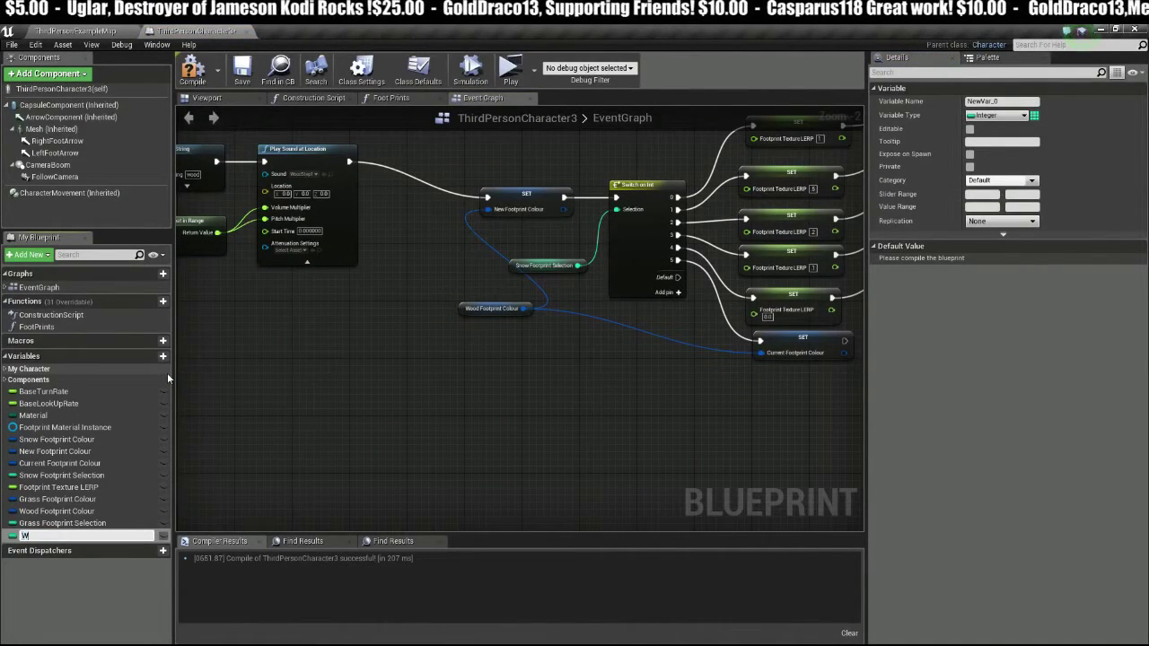
text(Wood Foo)
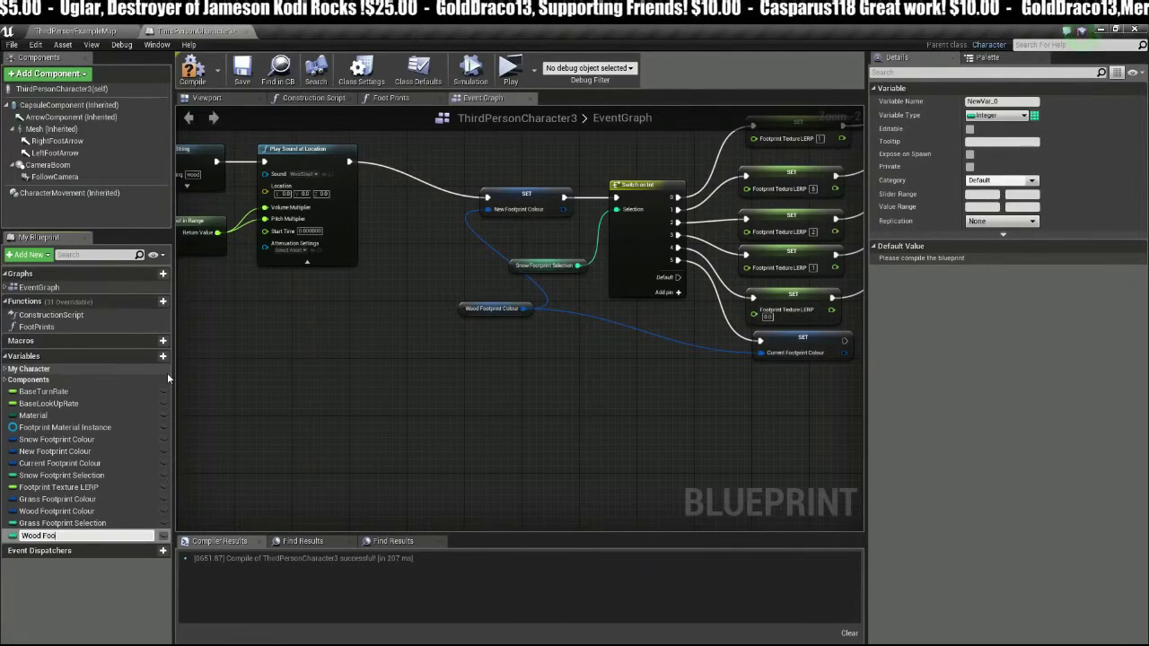
text(tprint Select)
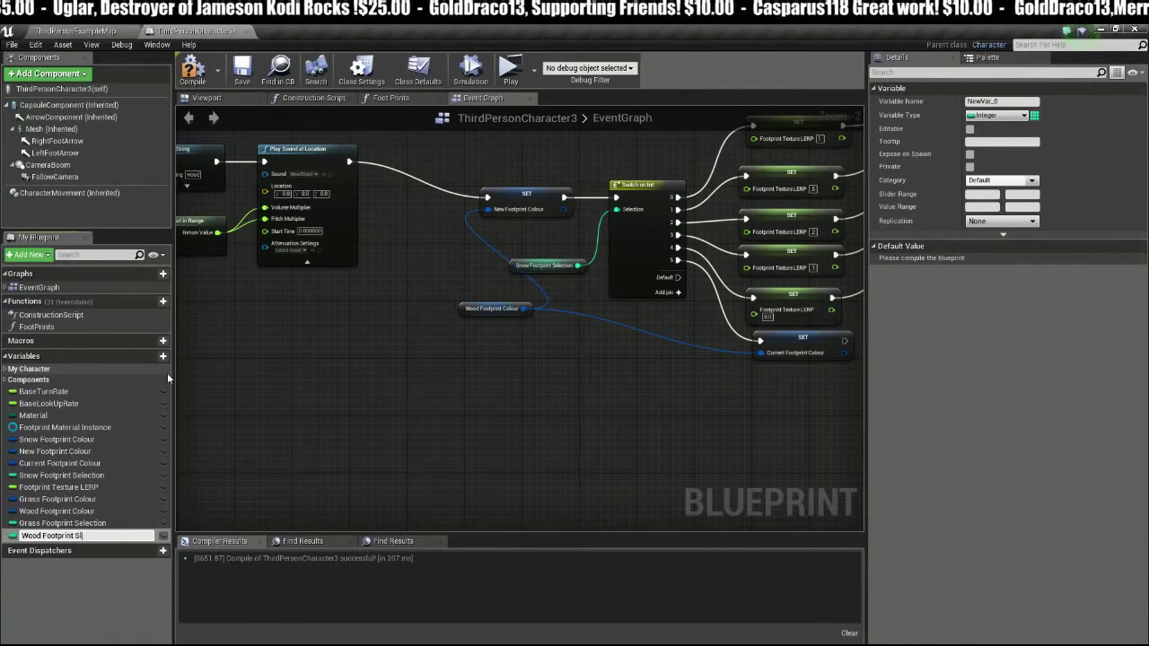
text(ion)
key(Return)
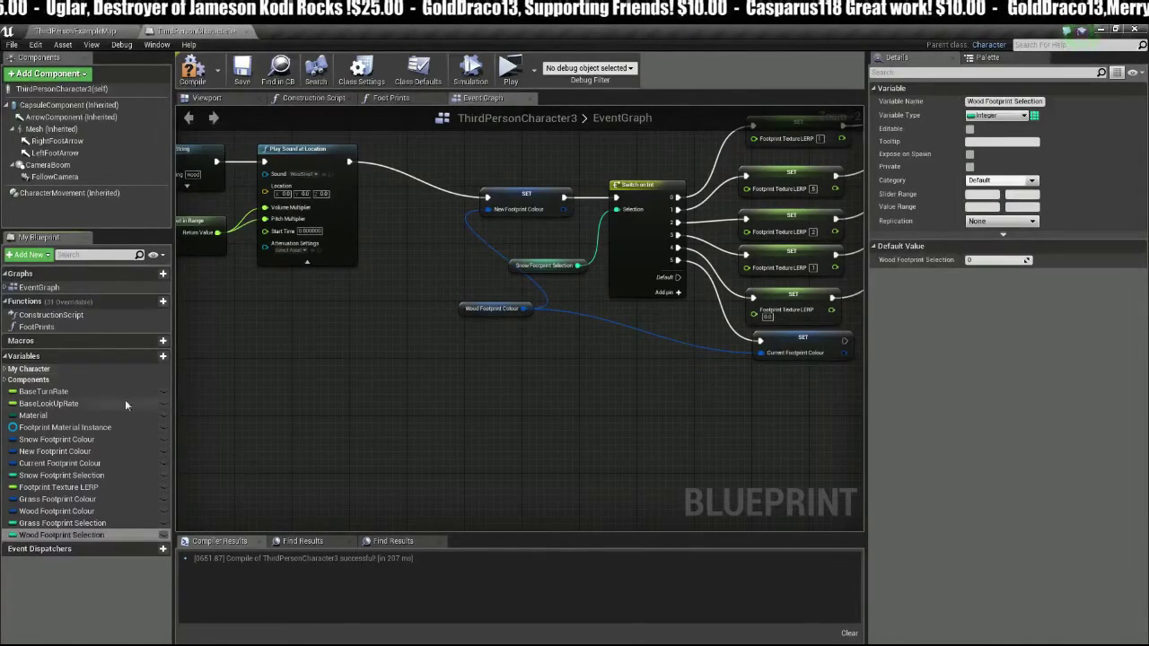
Step: Connect a Wood Footprint Selection getter to the wood row's Switch on Int selection, replacing the Snow Footprint Selection getter
drag(433, 398, 472, 382)
click(503, 396)
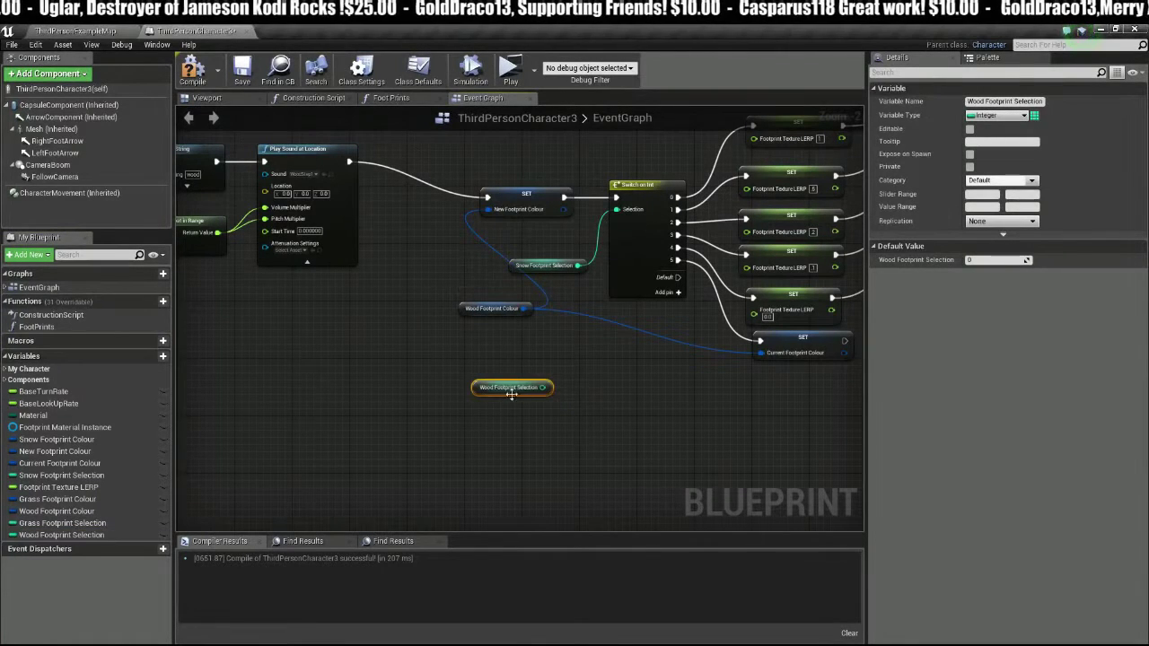
drag(544, 388, 617, 210)
click(542, 261)
key(Delete)
click(508, 387)
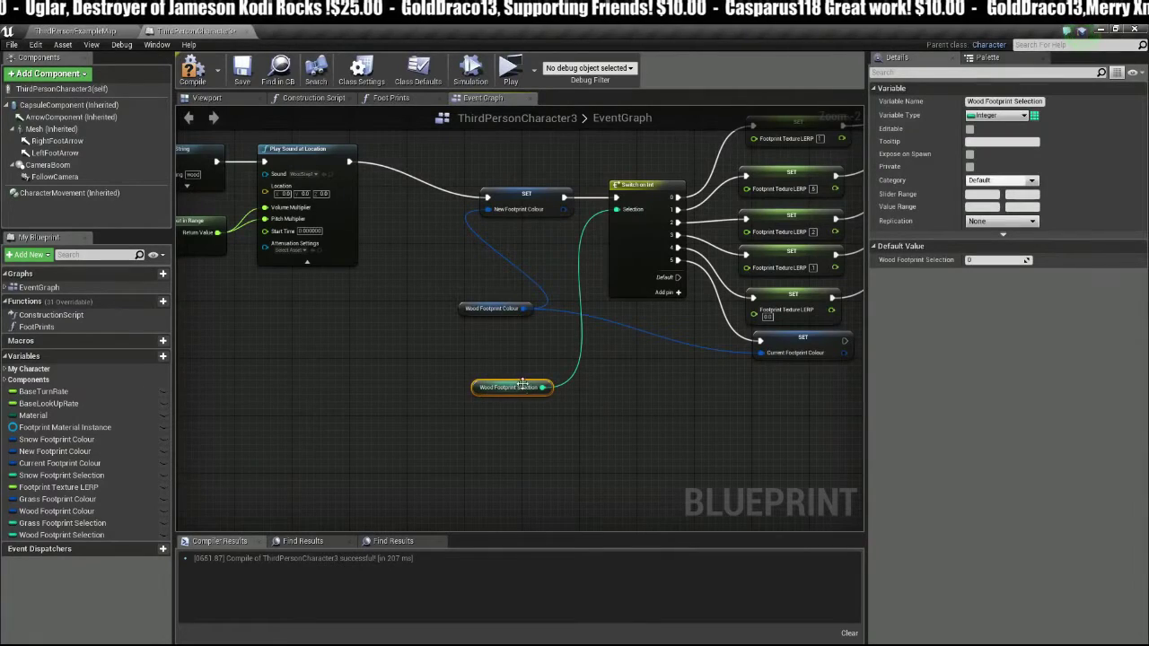
Step: Replace the wood row's Snow Footprint Selection Set node with a Wood Footprint Selection one, fed by the execution wires and the add node
scroll(629, 322, up, 1)
right_drag(630, 322, 443, 388)
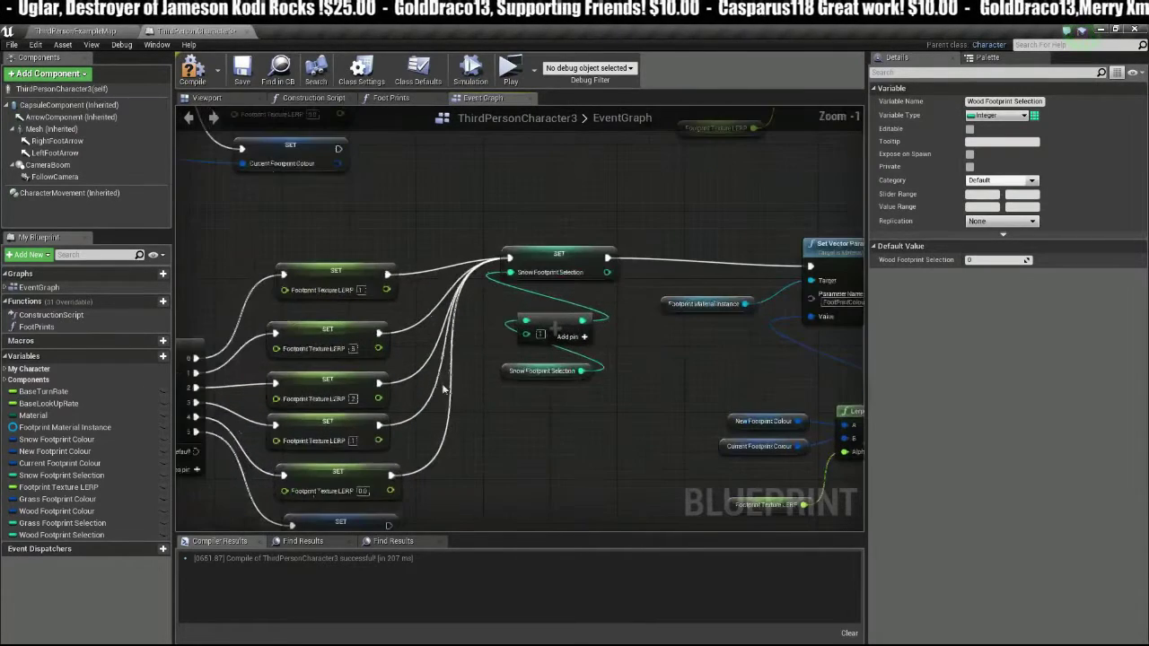
alt+drag(72, 535, 530, 217)
ctrl+drag(510, 258, 518, 199)
click(549, 257)
key(Delete)
drag(582, 320, 518, 214)
Step: Replace the wood row's remaining Snow Footprint Selection getter with a Wood Footprint Selection getter and link the Set node to Set Vector Parameter Value
drag(54, 536, 554, 415)
click(567, 430)
click(543, 371)
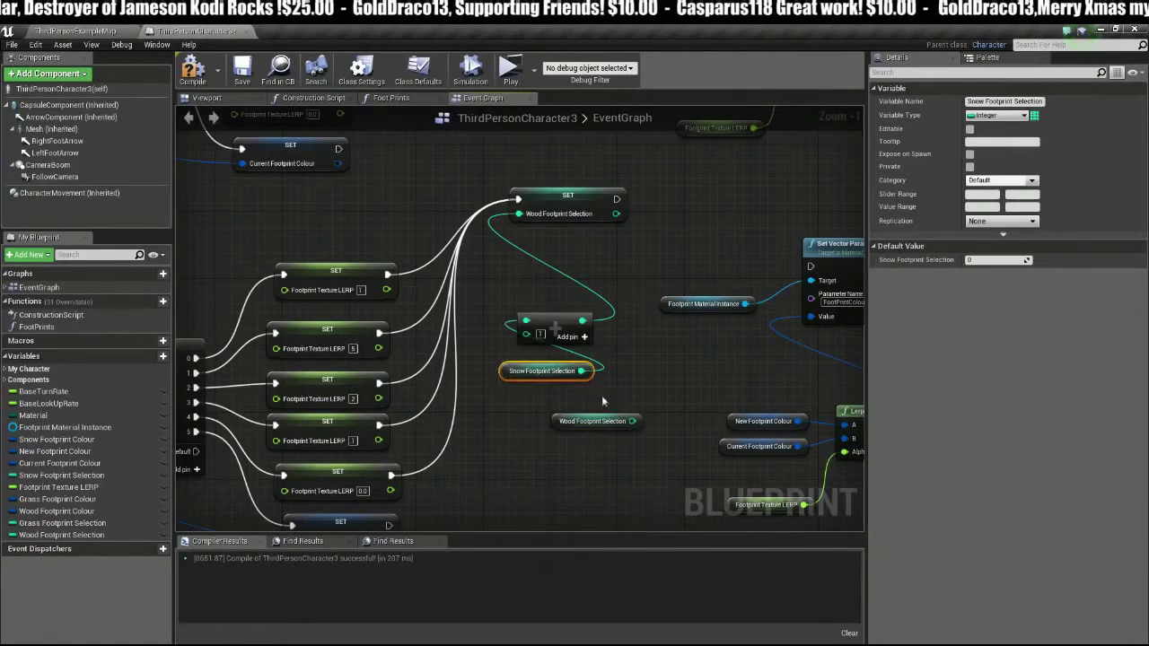
key(Delete)
drag(631, 421, 539, 321)
drag(618, 197, 810, 266)
Step: Review the wood, grass and snow event rows, checking their selection variables and the chains up to Set Vector Parameter Value
right_drag(602, 240, 431, 265)
scroll(559, 336, down, 4)
scroll(431, 265, up, 3)
scroll(456, 275, down, 4)
right_drag(487, 301, 655, 322)
scroll(643, 335, up, 1)
right_drag(571, 379, 639, 337)
scroll(329, 272, up, 3)
right_drag(329, 272, 429, 353)
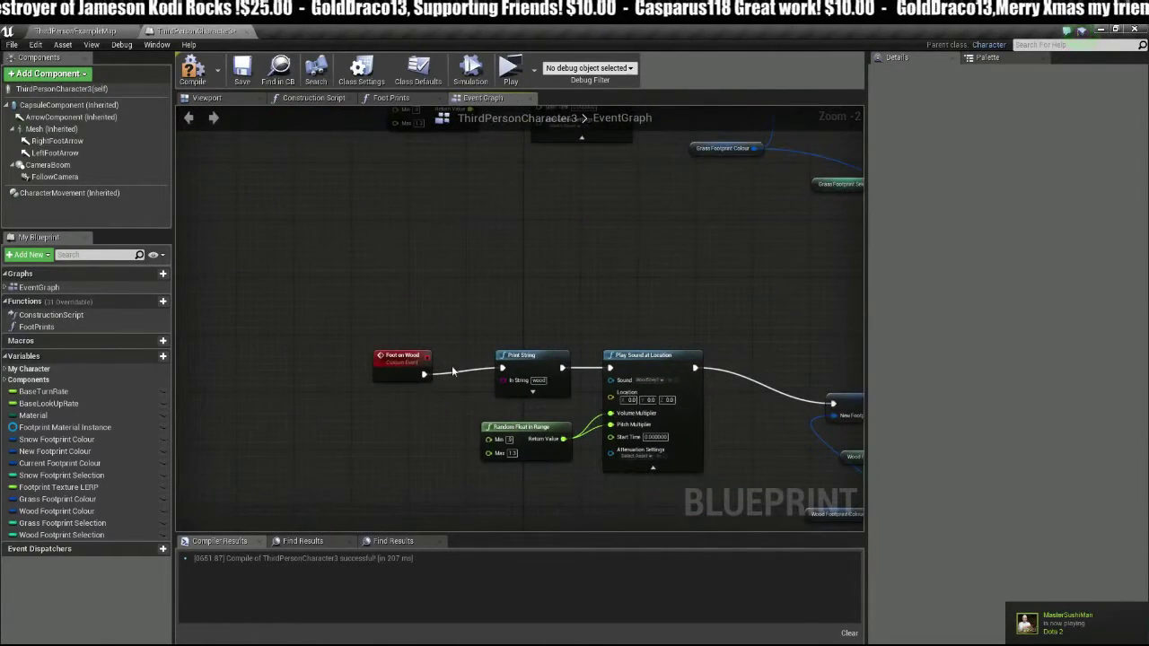
scroll(650, 312, down, 3)
scroll(662, 274, up, 3)
right_drag(662, 274, 529, 375)
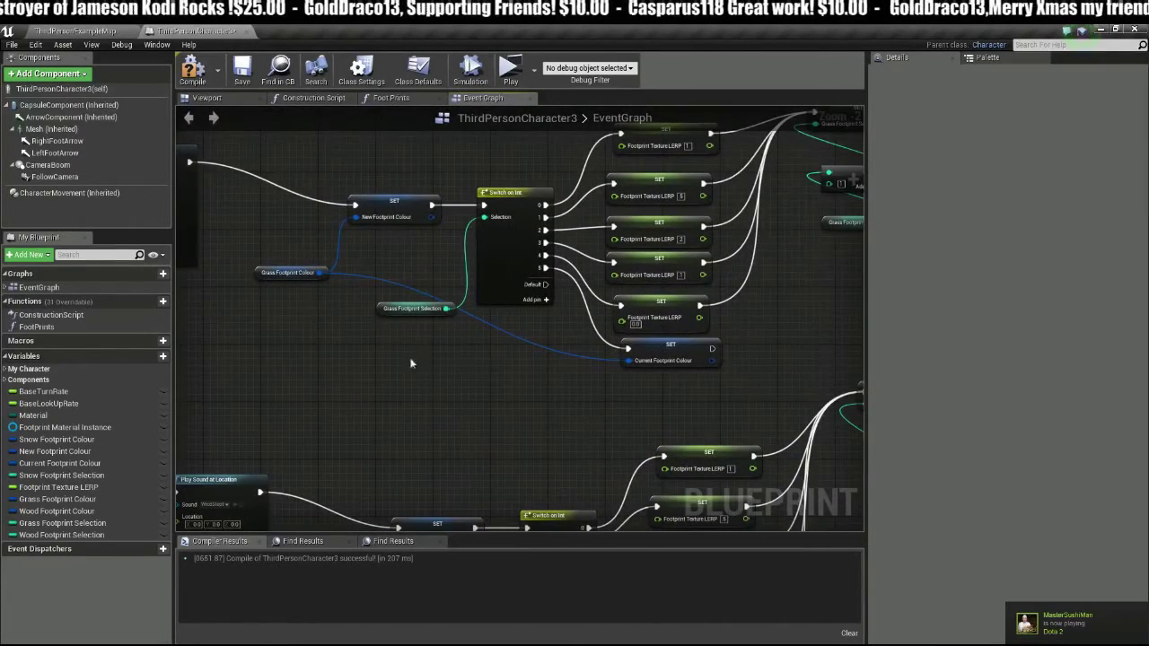
click(416, 311)
scroll(434, 265, down, 2)
scroll(468, 336, up, 2)
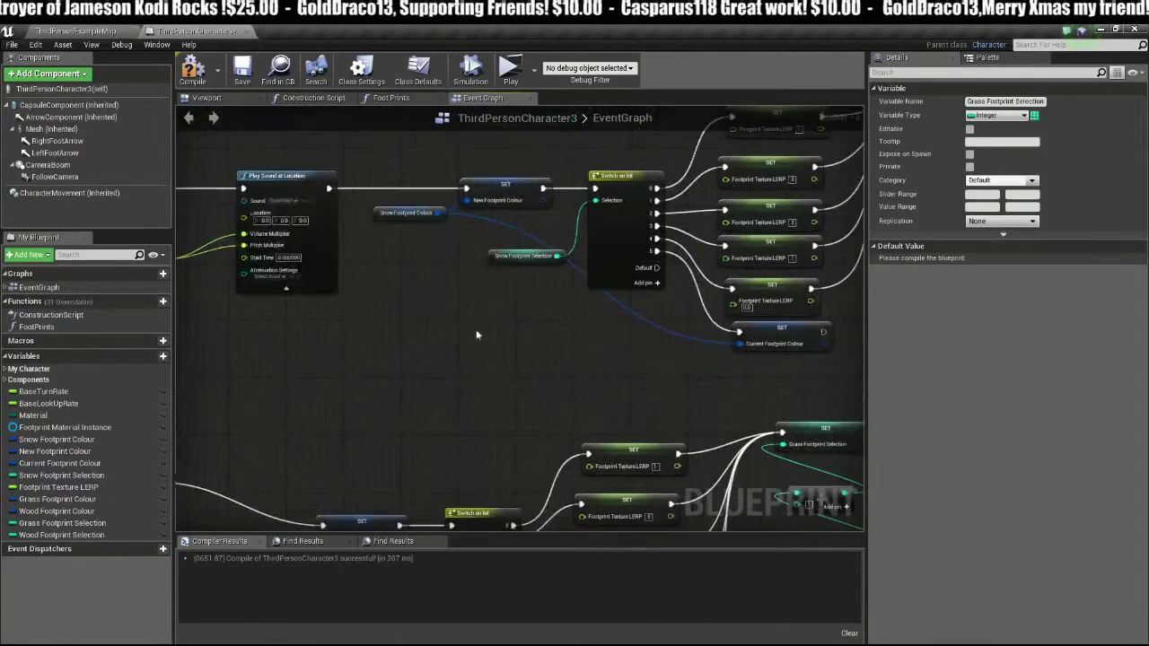
drag(516, 245, 516, 246)
right_drag(516, 246, 139, 370)
scroll(539, 359, down, 2)
scroll(645, 410, up, 2)
right_drag(645, 409, 545, 337)
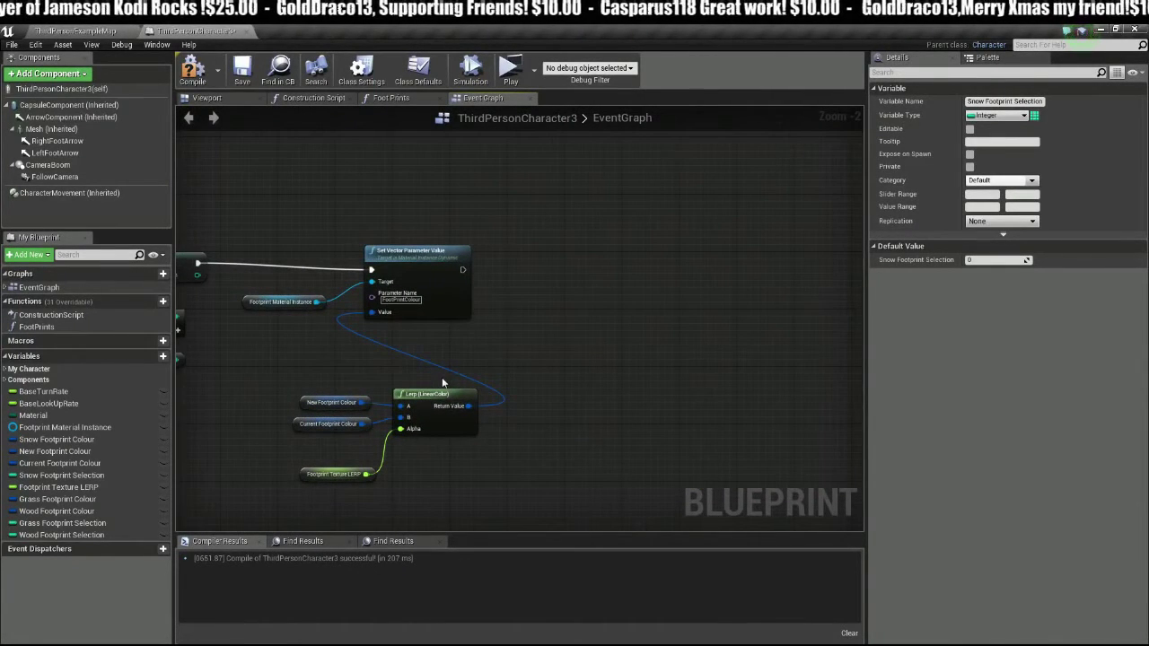
scroll(413, 371, down, 2)
mouse_move(413, 371)
right_down()
mouse_move(531, 366)
mouse_move(400, 368)
right_up()
scroll(401, 368, up, 2)
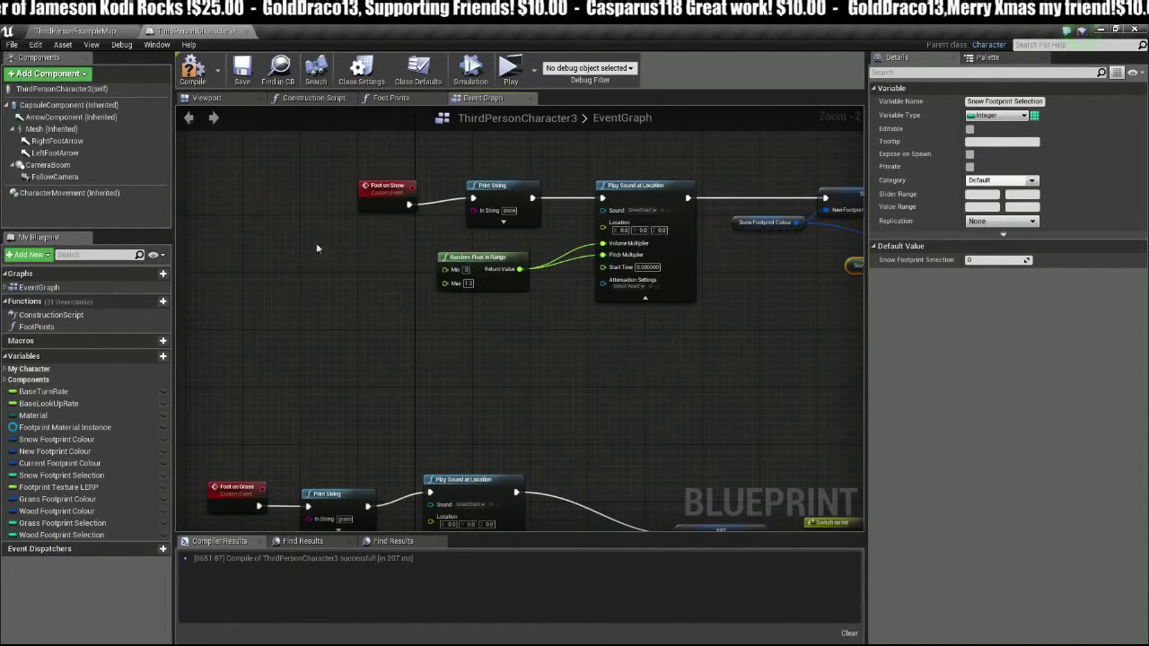
right_drag(399, 222, 292, 324)
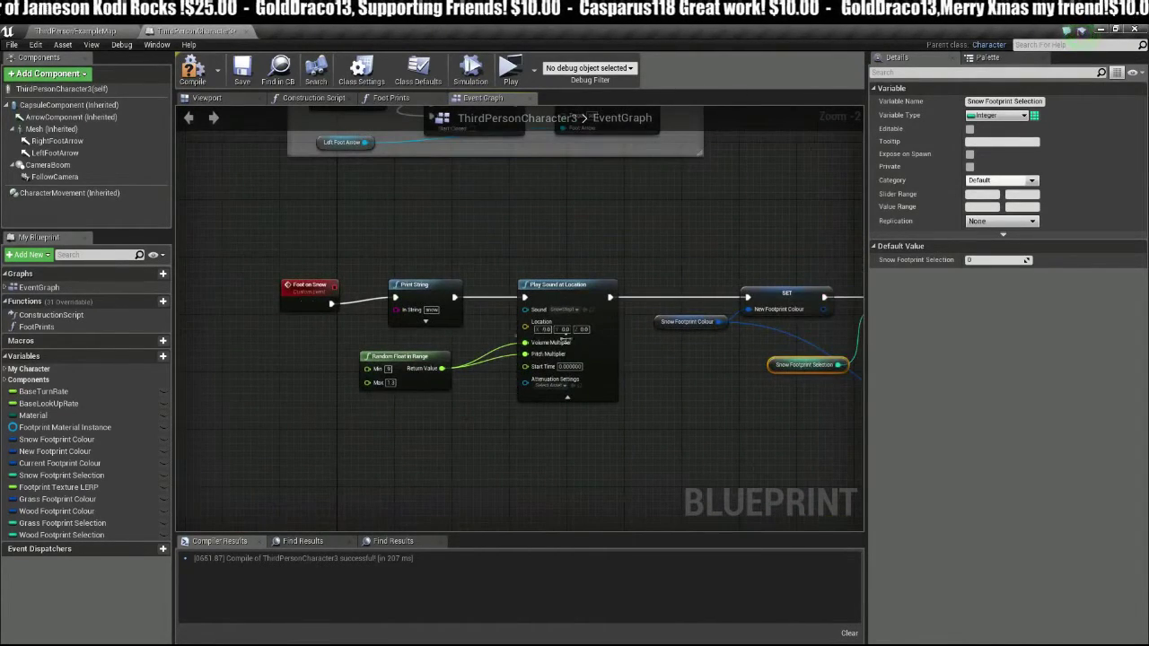
scroll(667, 314, down, 3)
right_drag(811, 302, 587, 314)
scroll(587, 315, up, 3)
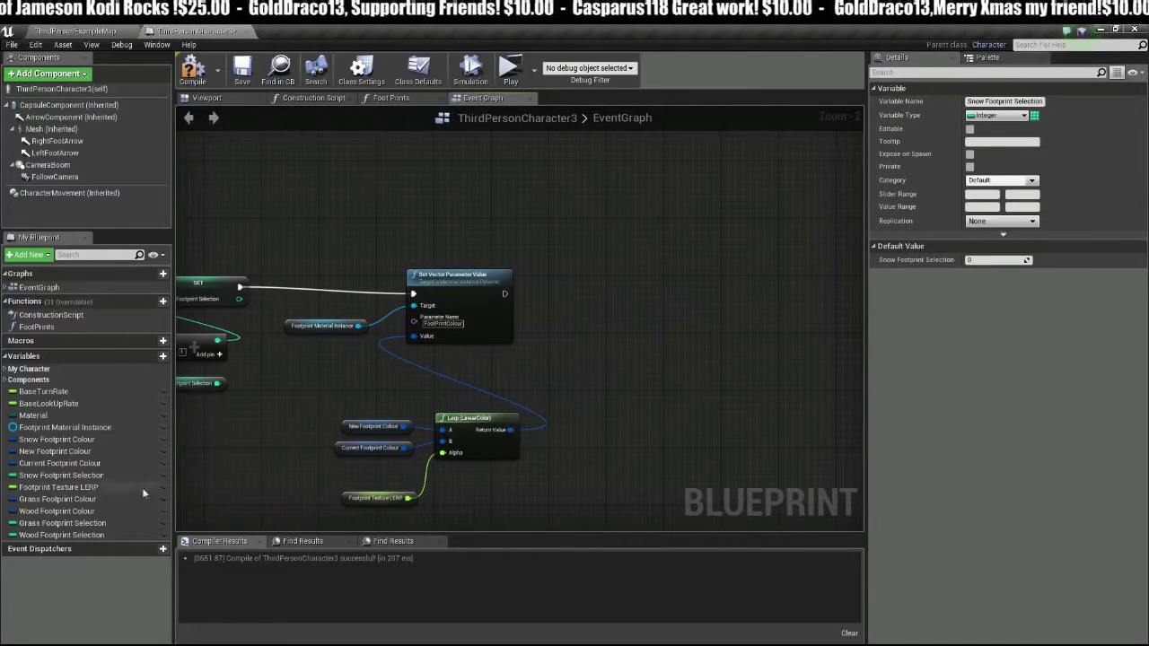
click(80, 534)
drag(80, 534, 583, 285)
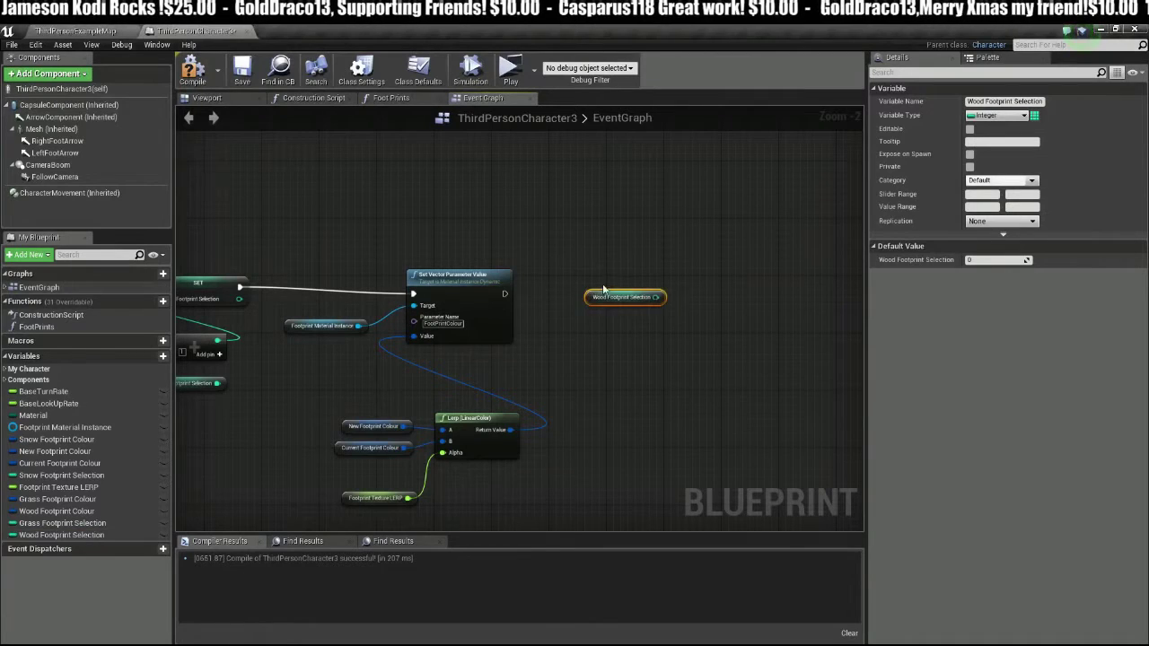
key(Delete)
Step: Chain a Wood Footprint Selection and a Grass Footprint Selection Set node after the snow row's Set Vector Parameter Value node
drag(34, 535, 597, 280)
click(614, 305)
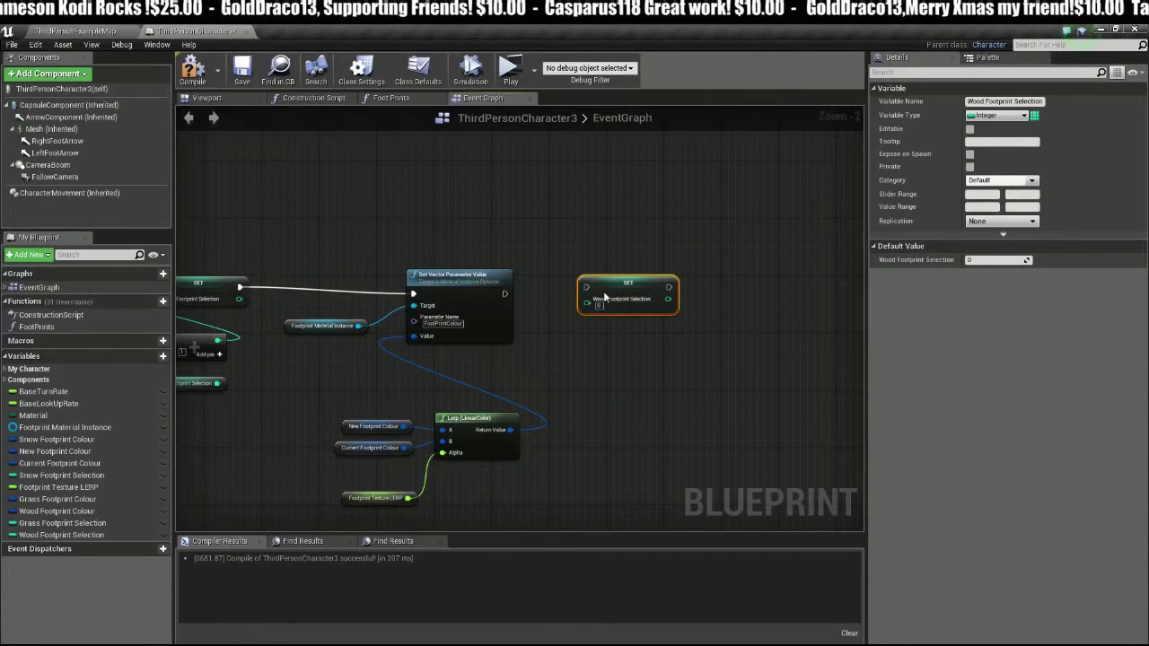
drag(504, 294, 558, 302)
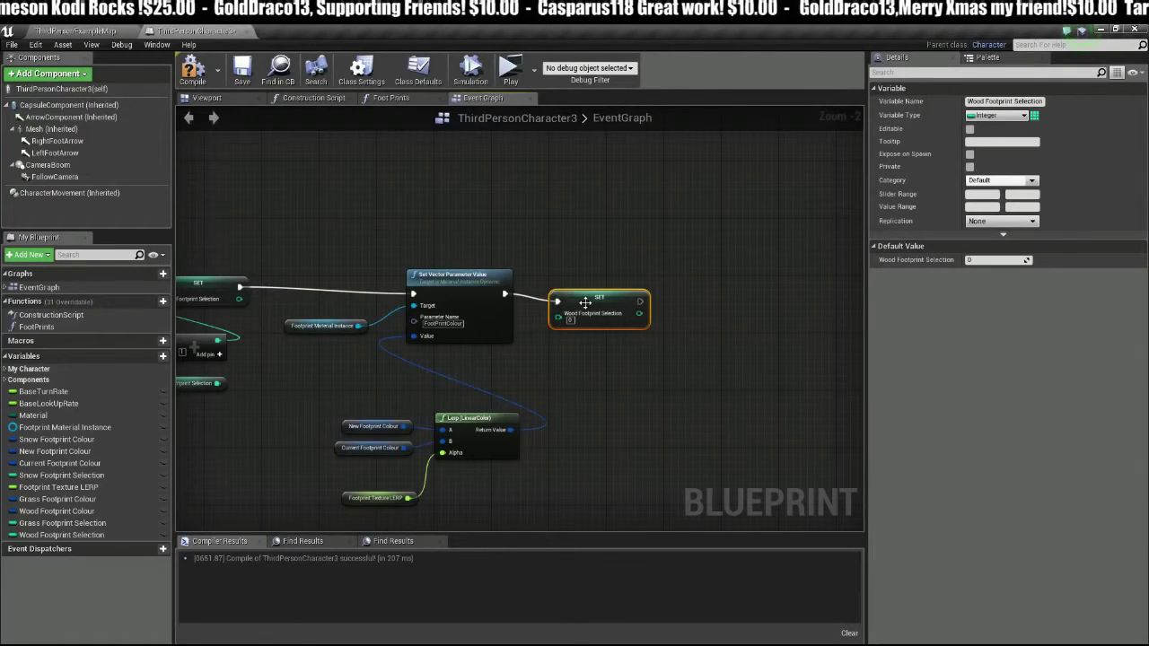
drag(46, 525, 734, 309)
click(725, 343)
drag(639, 300, 694, 301)
scroll(458, 379, down, 4)
mouse_move(453, 386)
right_down()
mouse_move(476, 379)
mouse_move(450, 396)
right_up()
scroll(449, 396, up, 4)
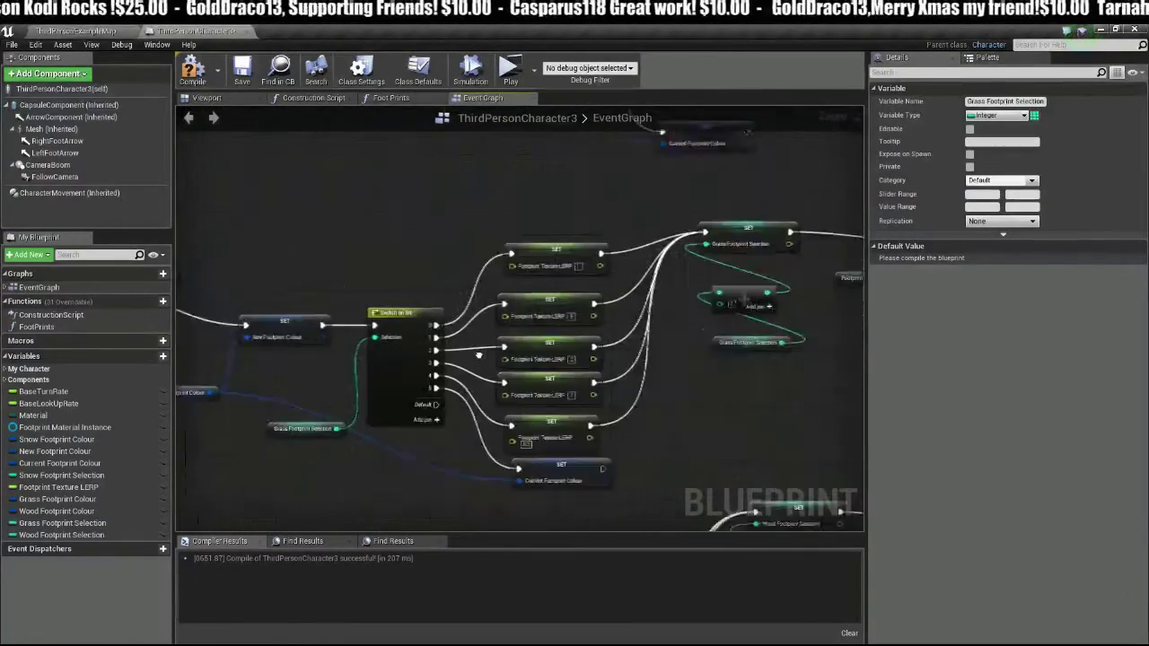
right_drag(413, 355, 347, 360)
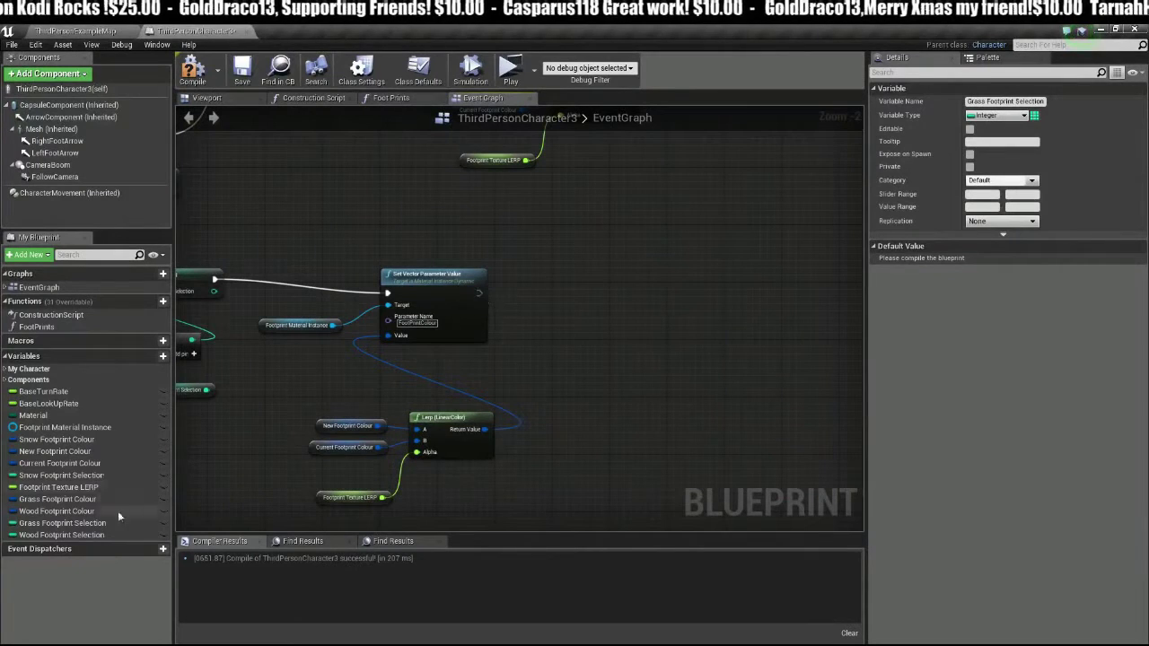
drag(86, 536, 561, 303)
click(575, 316)
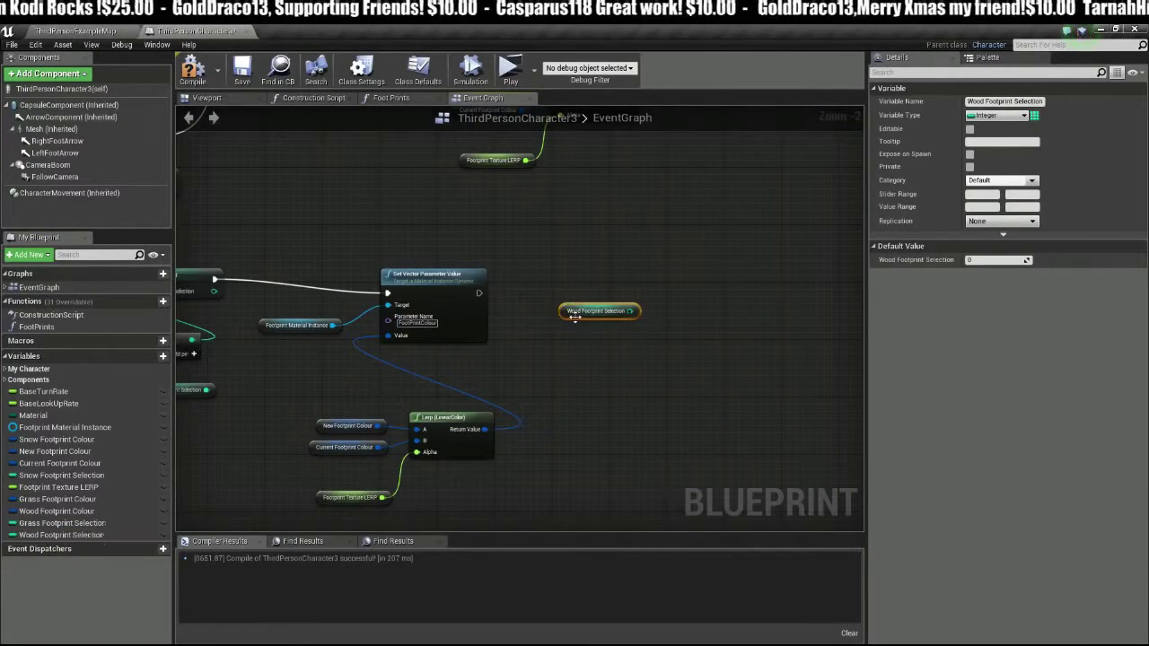
click(572, 292)
Step: Chain a Wood Footprint Selection and a Snow Footprint Selection Set node after the grass row's Set Vector Parameter Value node
drag(61, 535, 557, 304)
click(576, 323)
drag(478, 293, 532, 295)
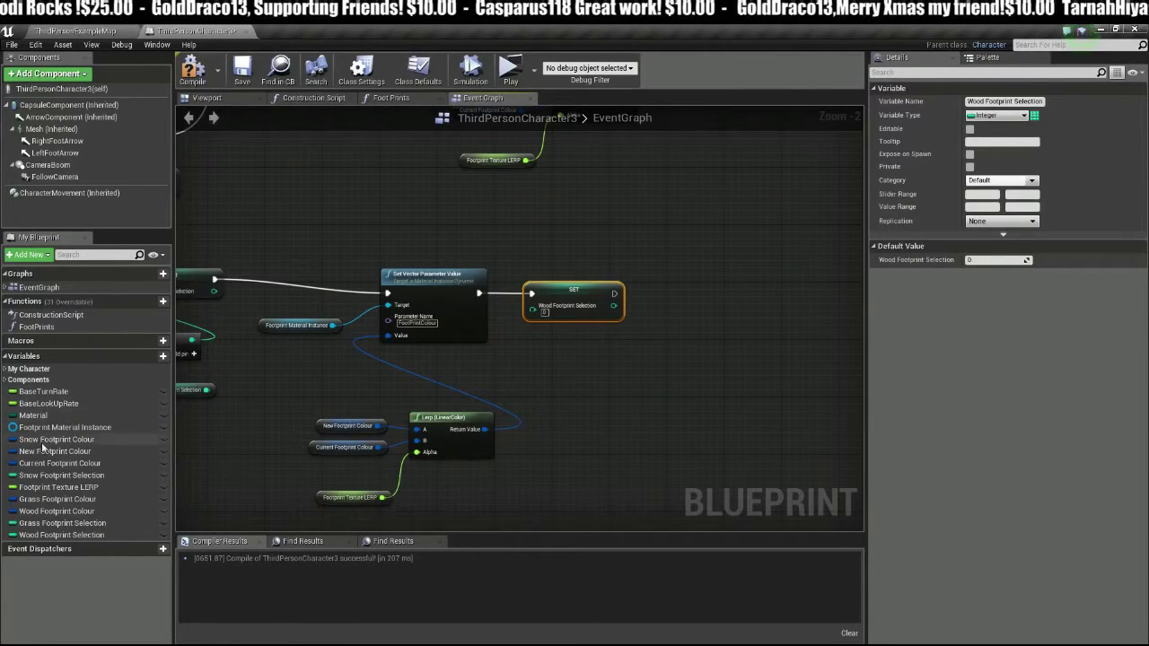
drag(40, 480, 699, 297)
click(689, 322)
drag(614, 293, 660, 301)
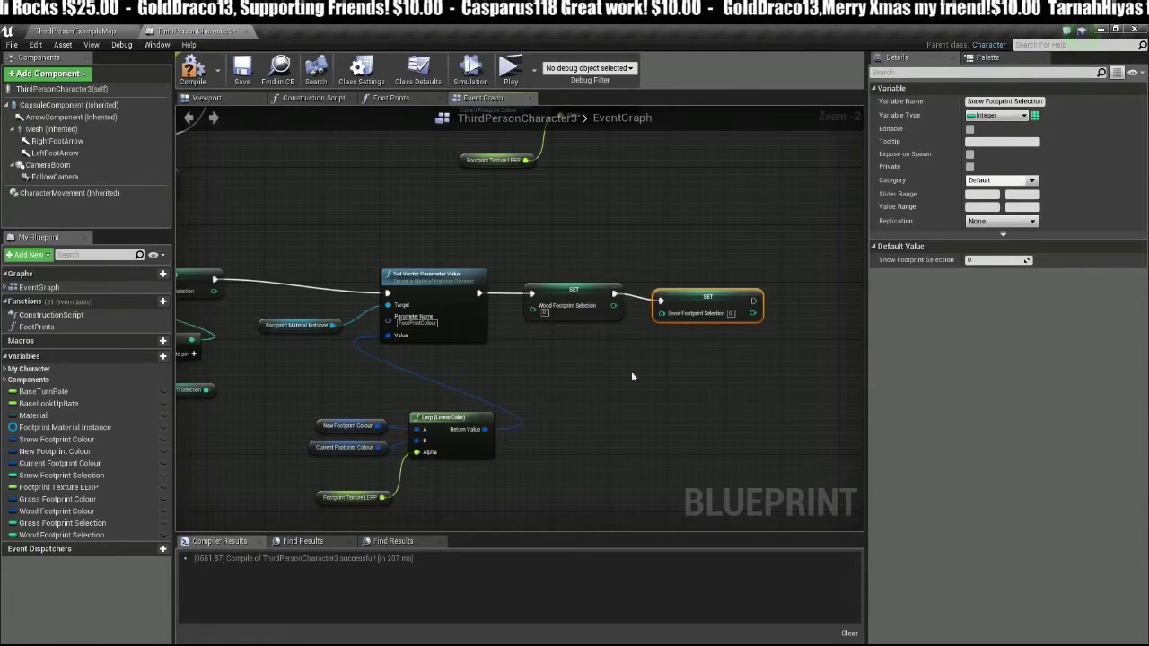
key(ctrl+z)
key(ctrl+z)
key(ctrl+z)
key(ctrl+z)
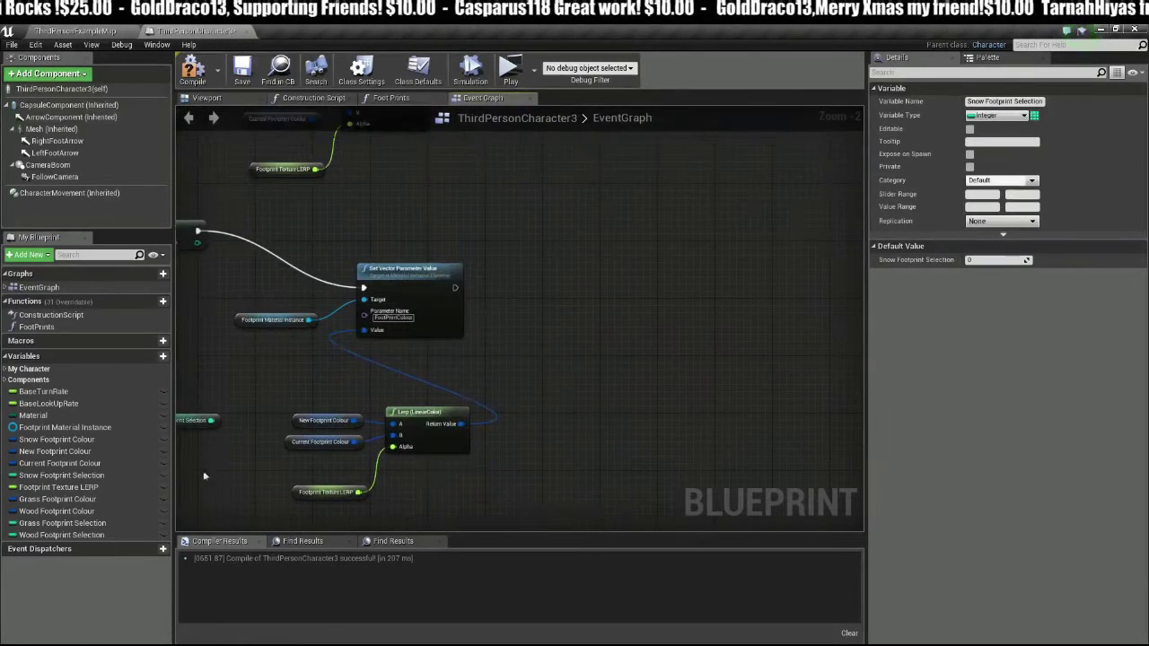
Step: Add Grass Footprint Selection and Snow Footprint Selection Set nodes after the wood row's Set Vector Parameter Value node
drag(61, 527, 514, 288)
click(543, 304)
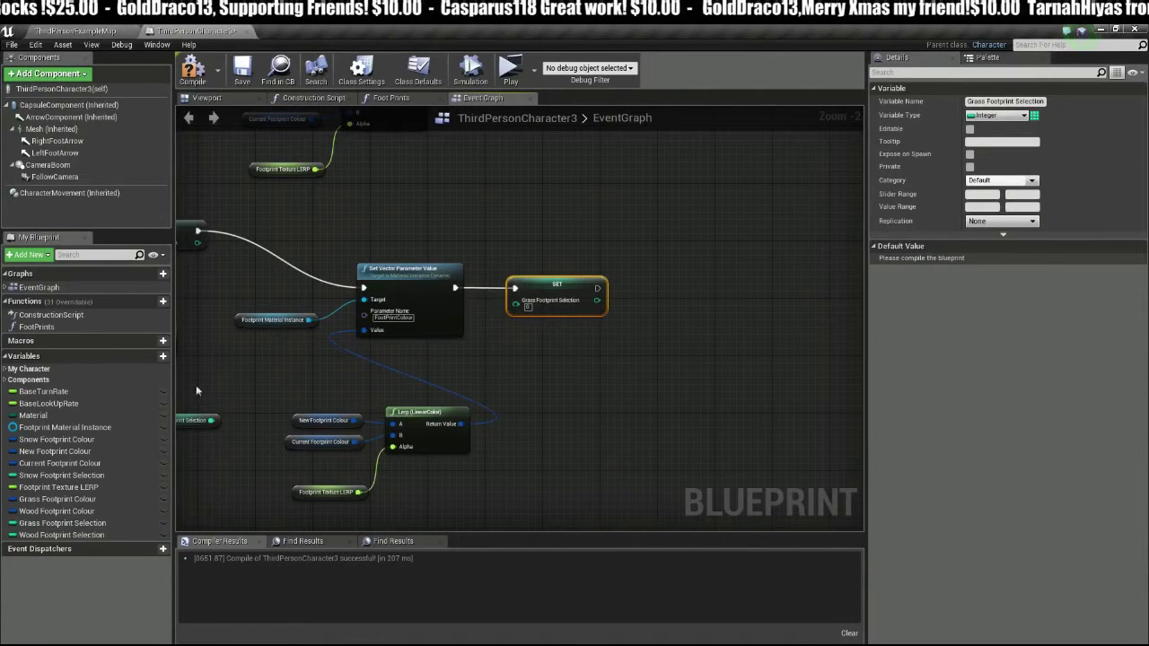
click(79, 474)
drag(79, 474, 662, 296)
click(669, 301)
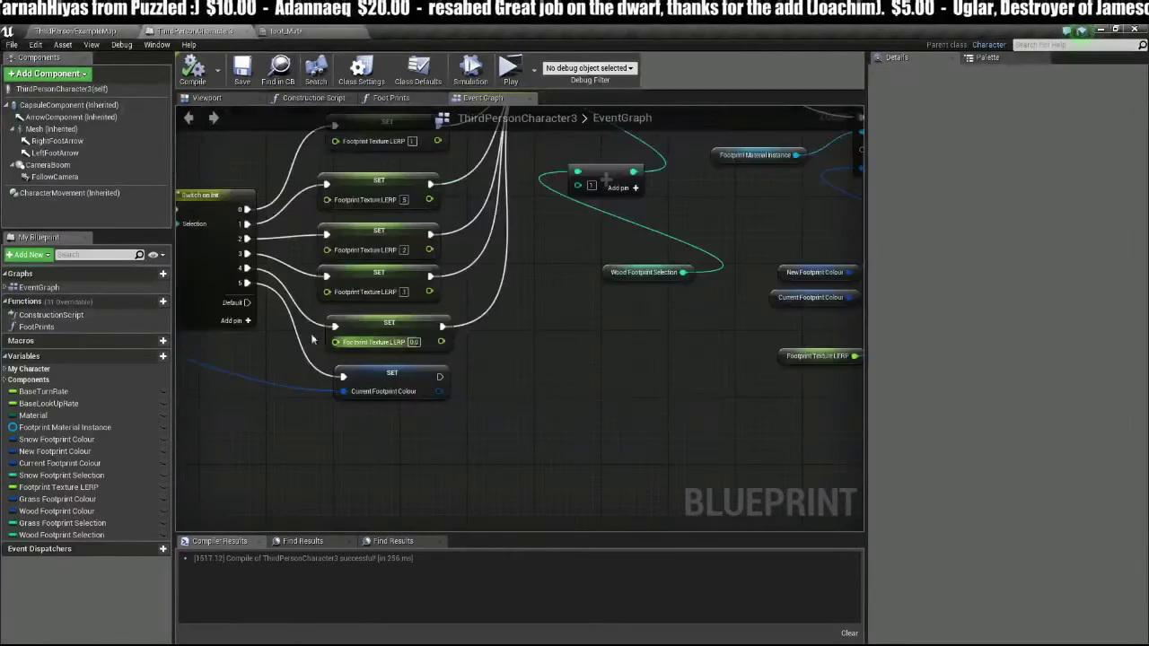
Step: Set the alpha of the Wood Footprint Colour variable's default value to 0.1
right_drag(220, 287, 373, 289)
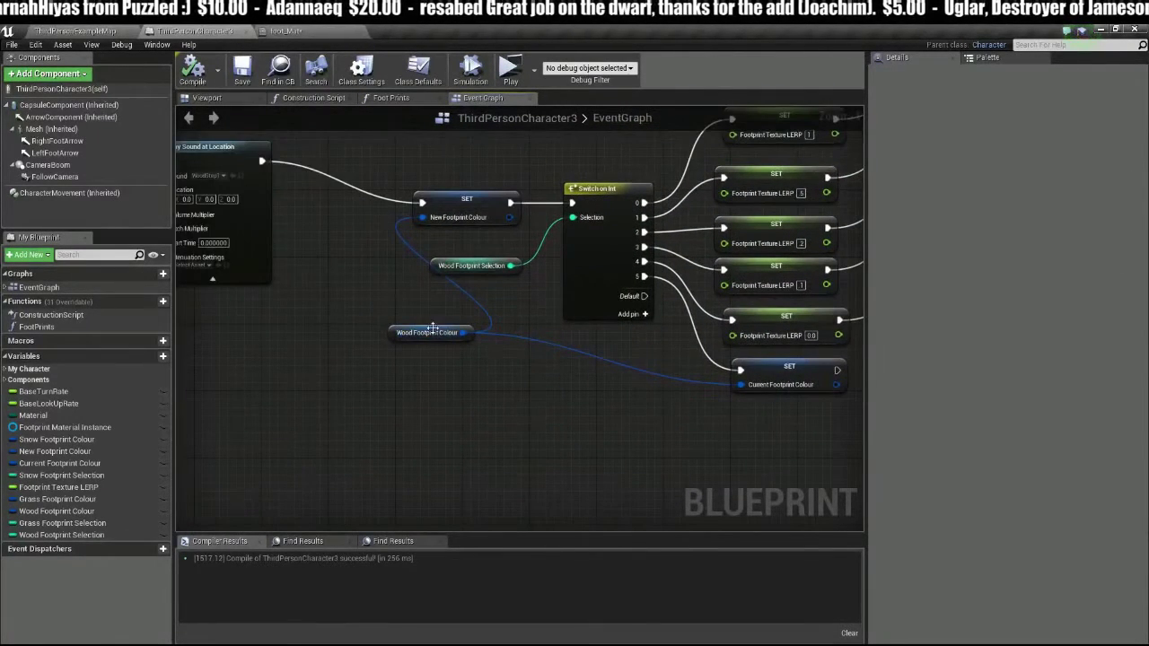
click(432, 331)
click(1055, 247)
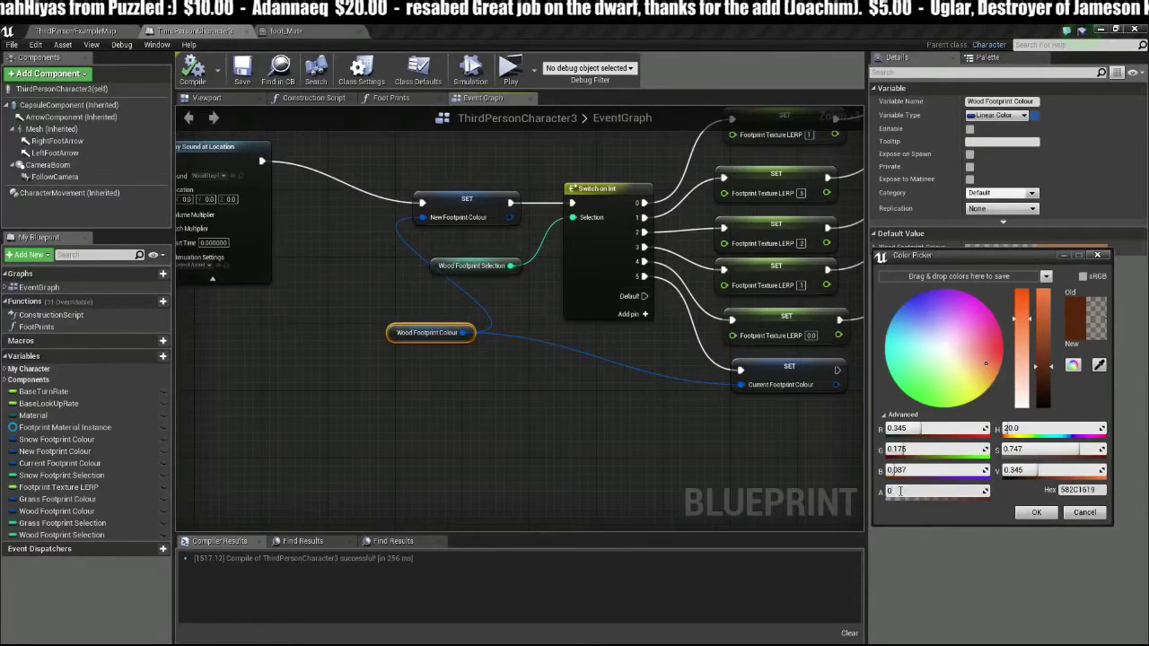
text(0.1)
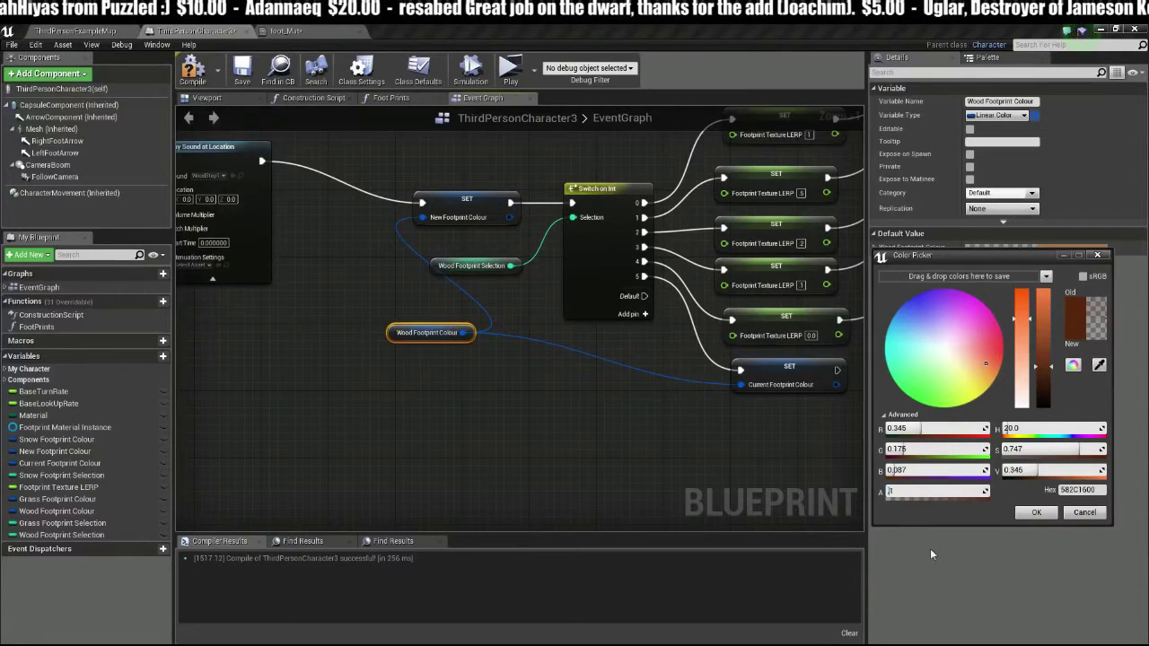
key(Return)
click(1037, 513)
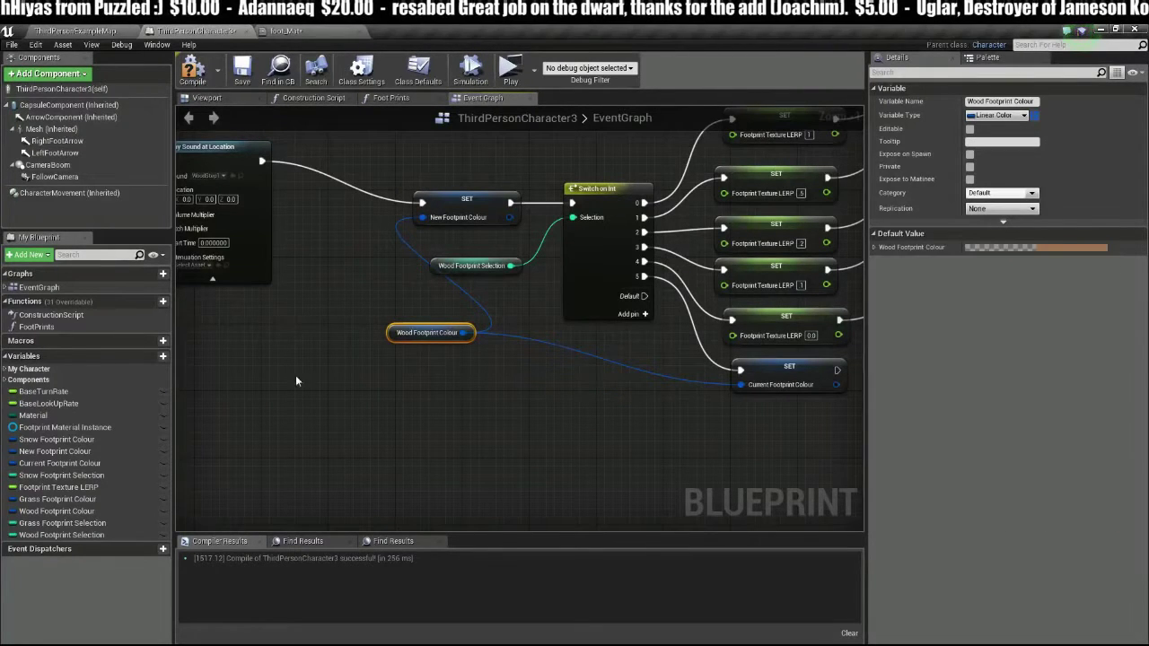
click(259, 374)
Step: In the foot_Mat material, feed FootPrintColour's alpha output into the Multiply node's A input in place of FootprintOpacity, and save the material
click(93, 31)
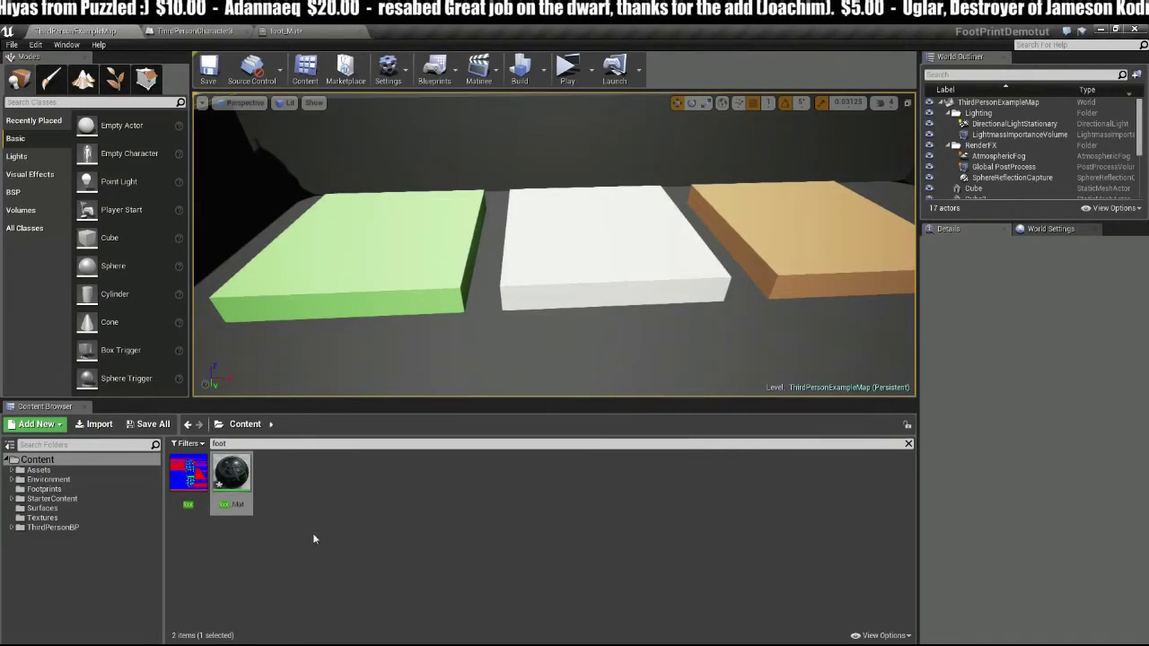
double_click(238, 492)
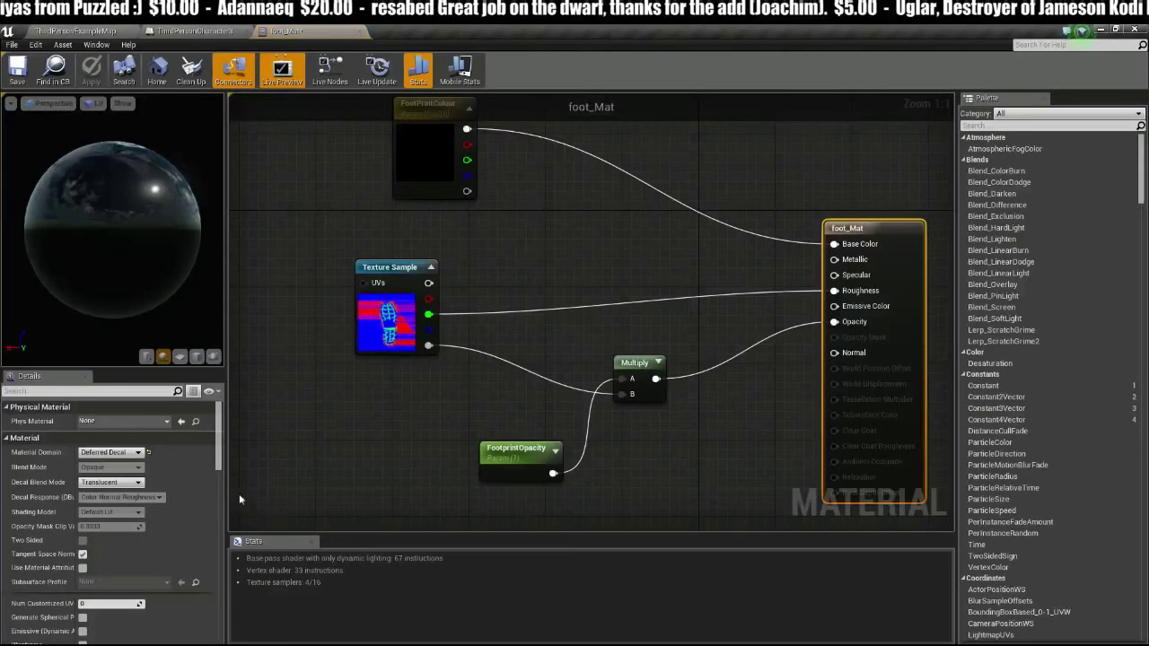
click(302, 418)
right_drag(391, 358, 343, 355)
right_drag(463, 247, 421, 278)
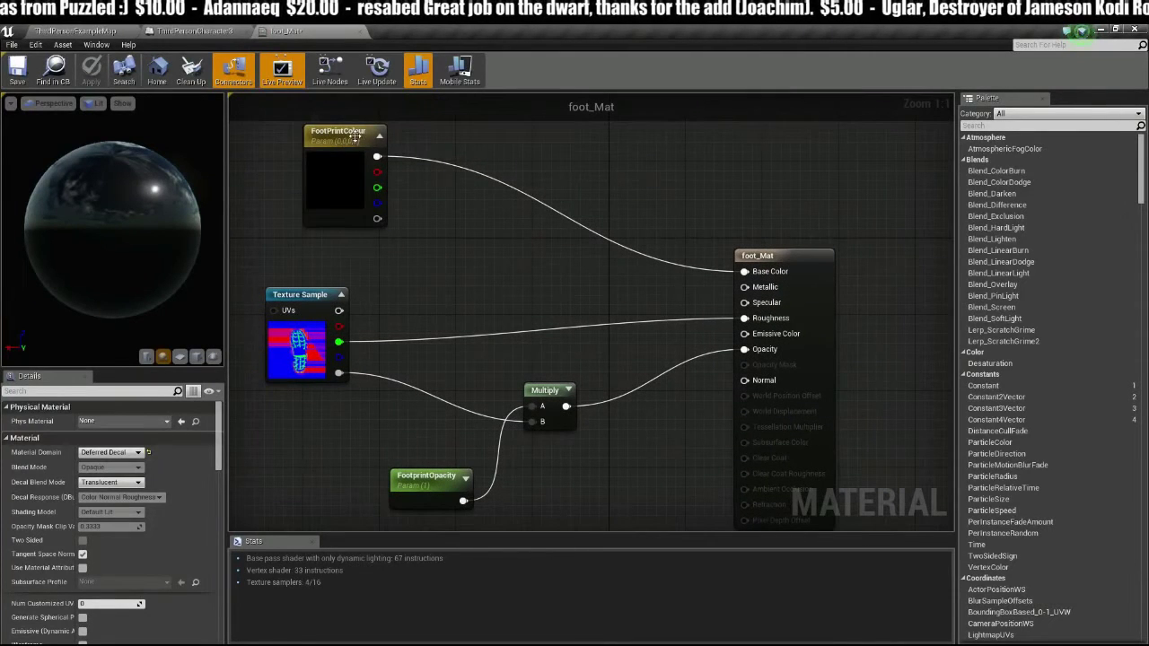
drag(355, 135, 328, 134)
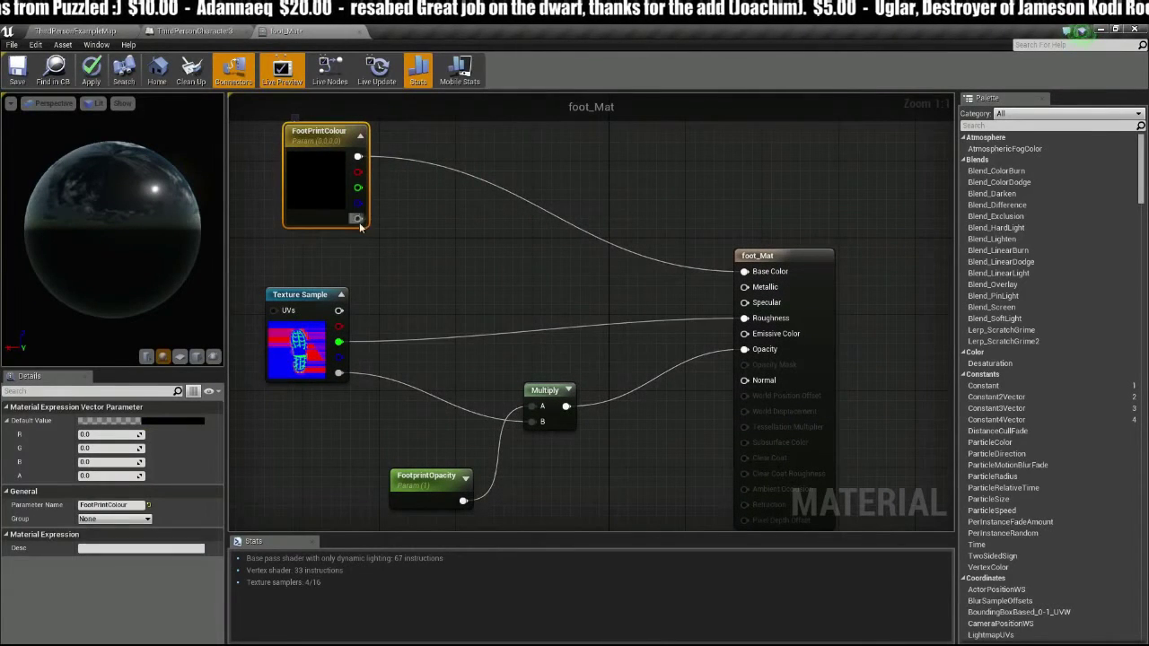
drag(474, 362, 527, 410)
click(420, 482)
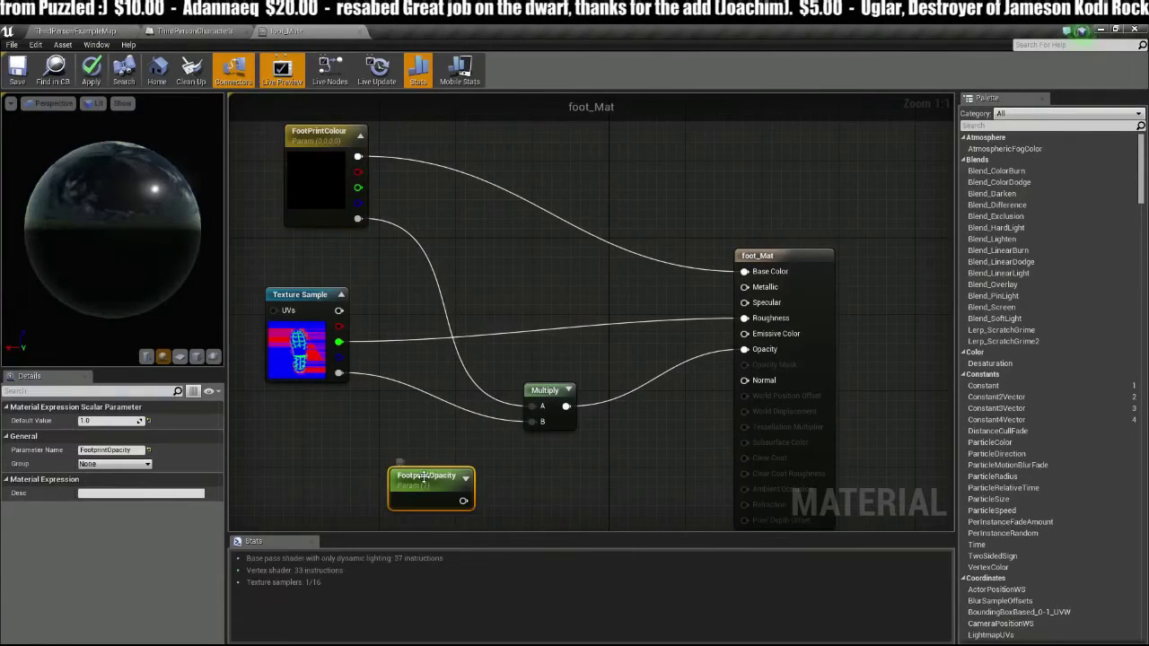
click(427, 440)
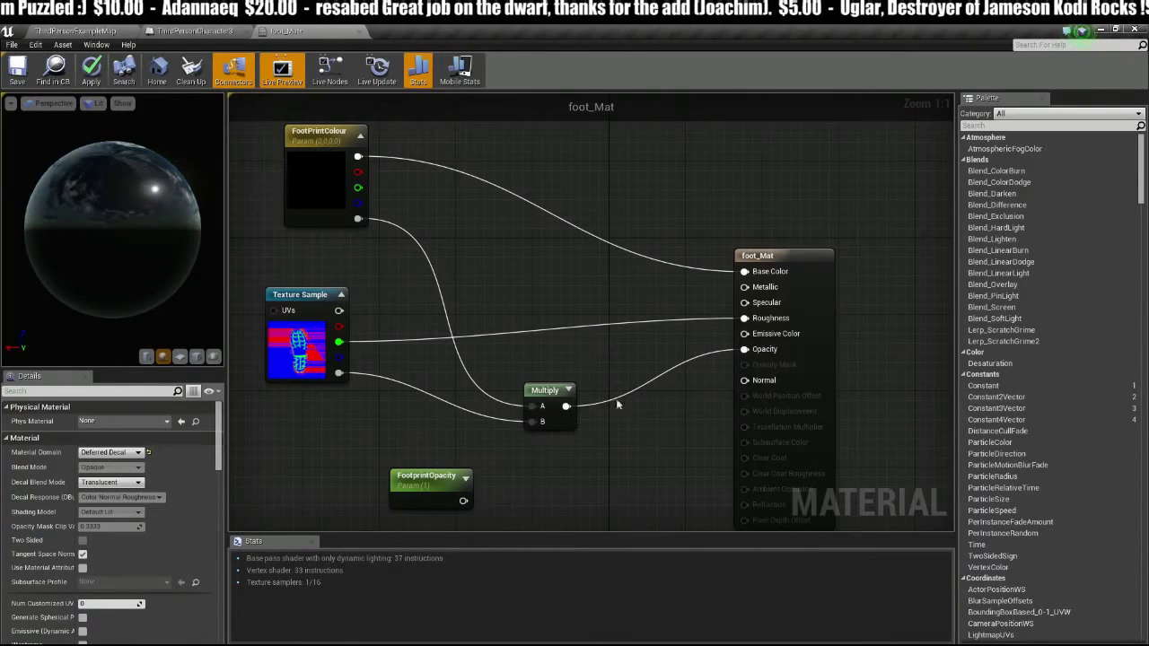
click(17, 72)
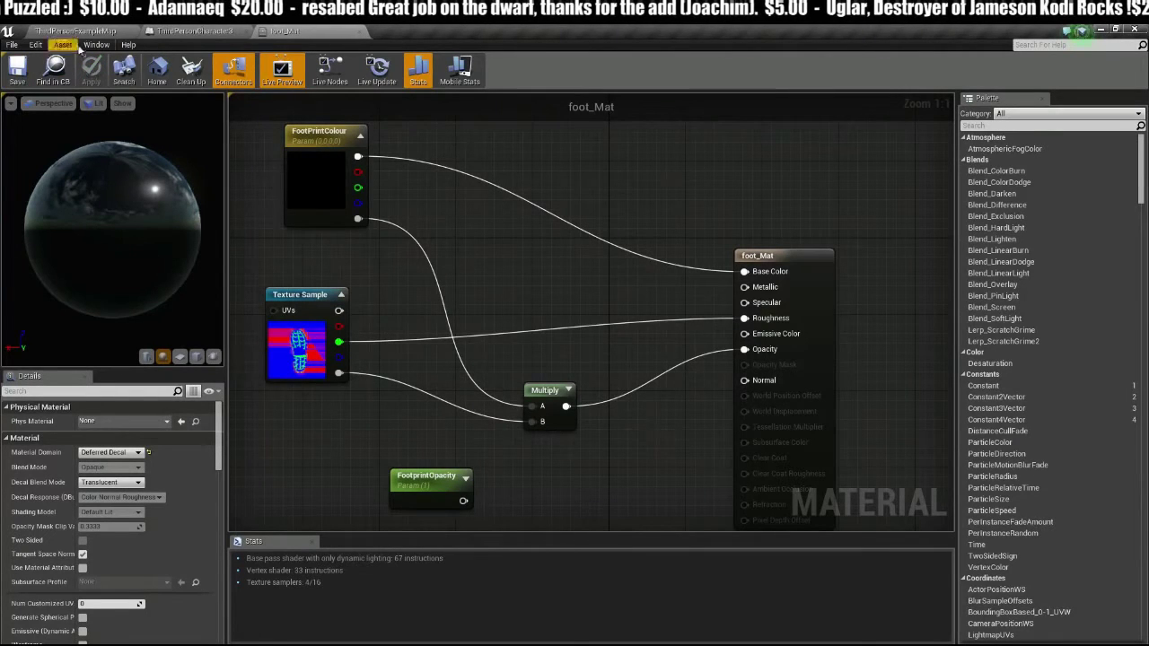
Step: Play-test the ThirdPersonExampleMap level, running the character around the white snow platform to check its footprints
click(81, 32)
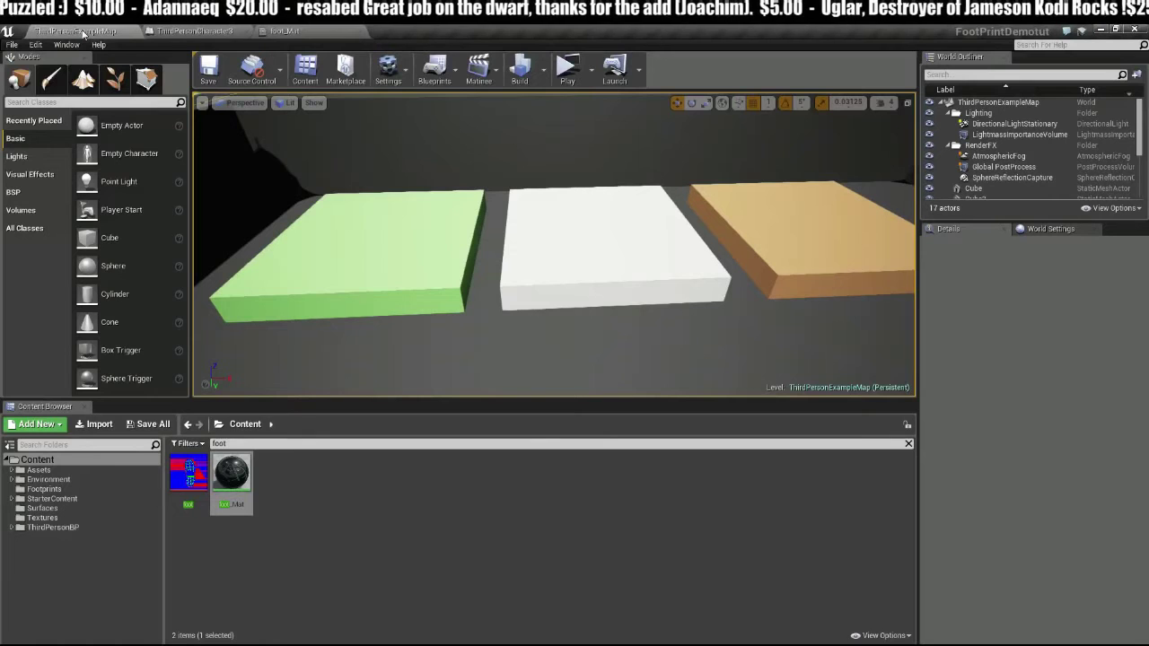
click(569, 75)
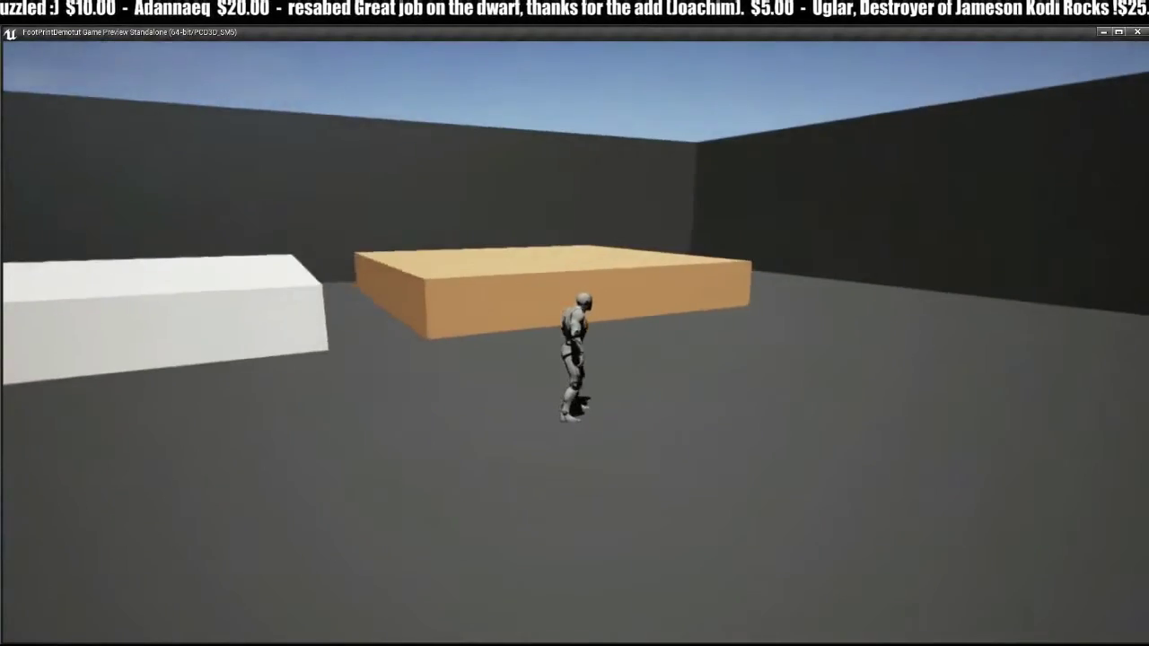
key(space)
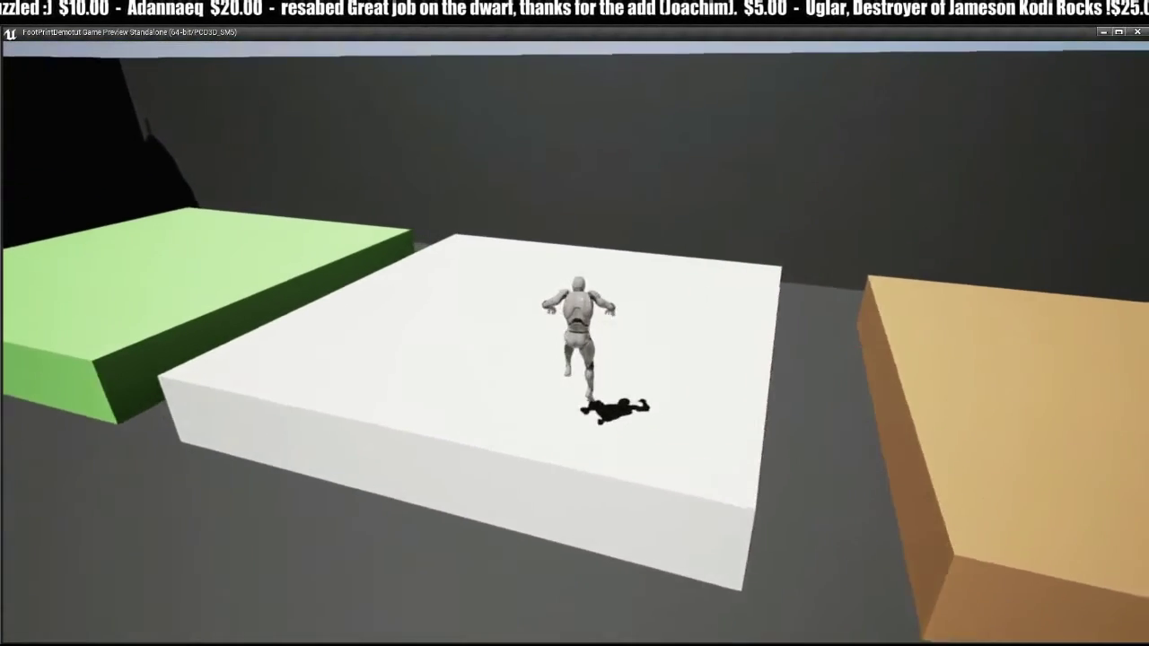
key(a)
key(s)
key(d)
key(w)
key(a)
key(s)
key(d)
key(w)
key(a)
key(w)
key(d)
Step: Jump the character over to the wood platform and run around on it to check the footprint colour and fading
key(space)
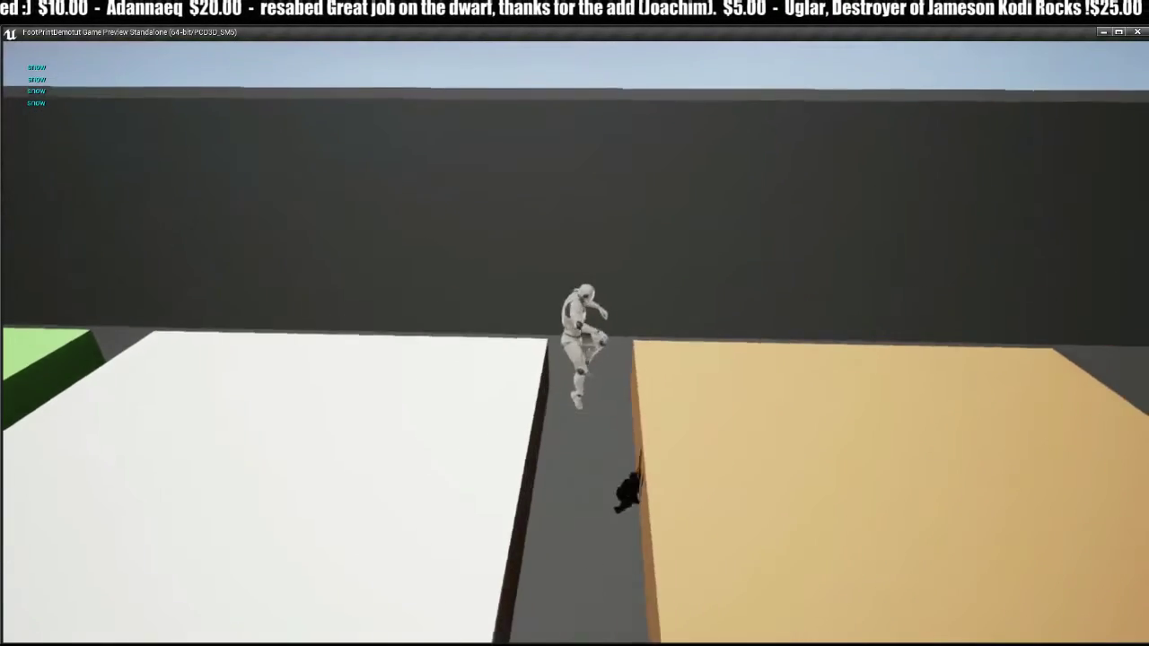
key(w)
key(a)
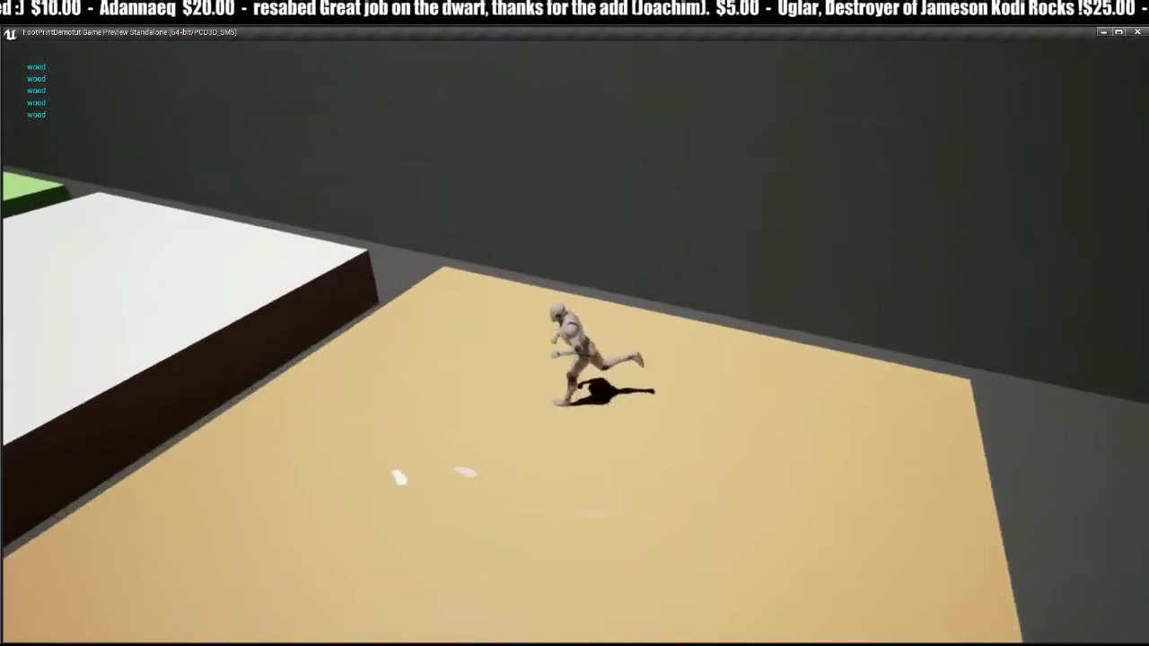
key(s)
key(d)
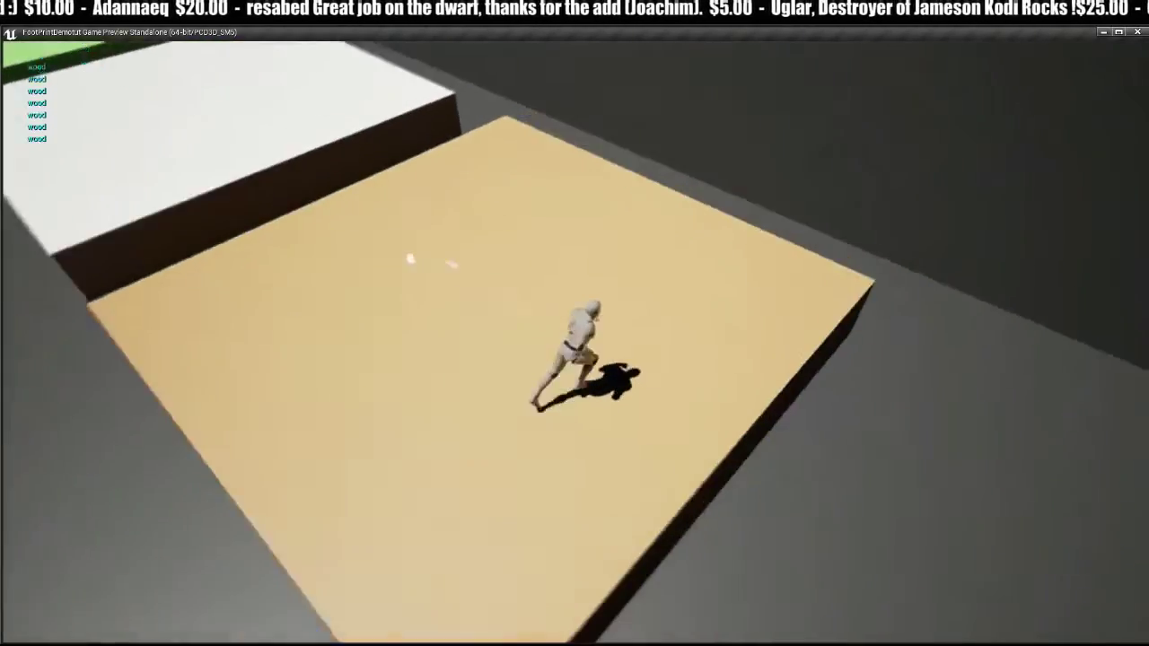
key(w)
key(w)
key(a)
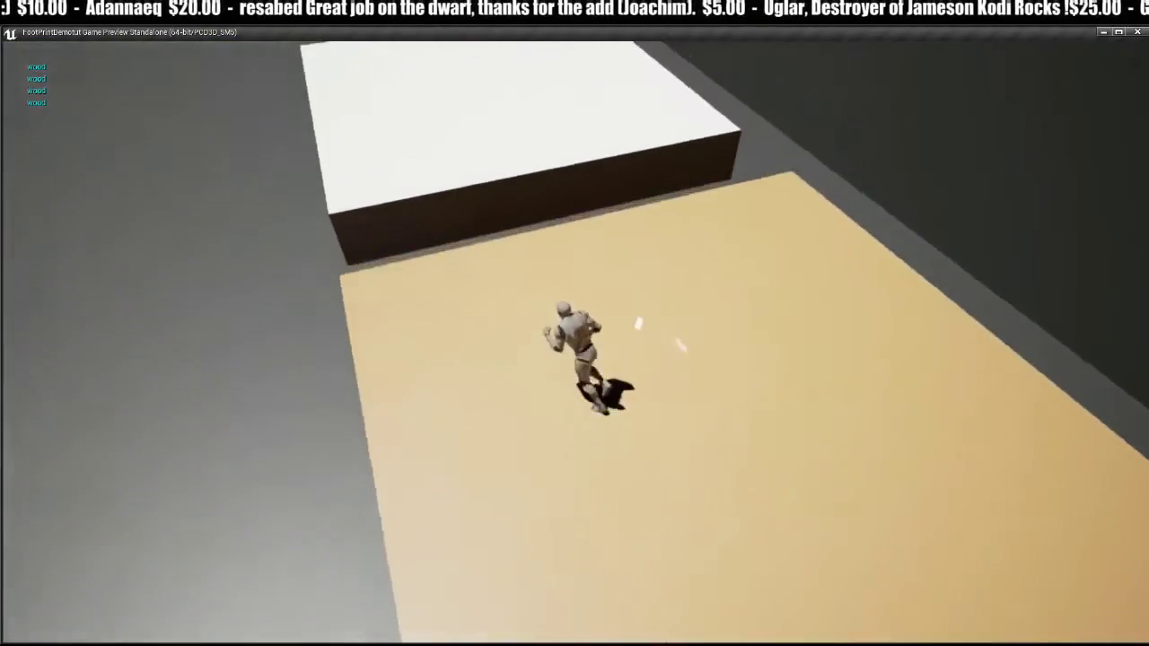
Step: Take the character back across the snow platform to the green grass platform and check the footprints there
key(space)
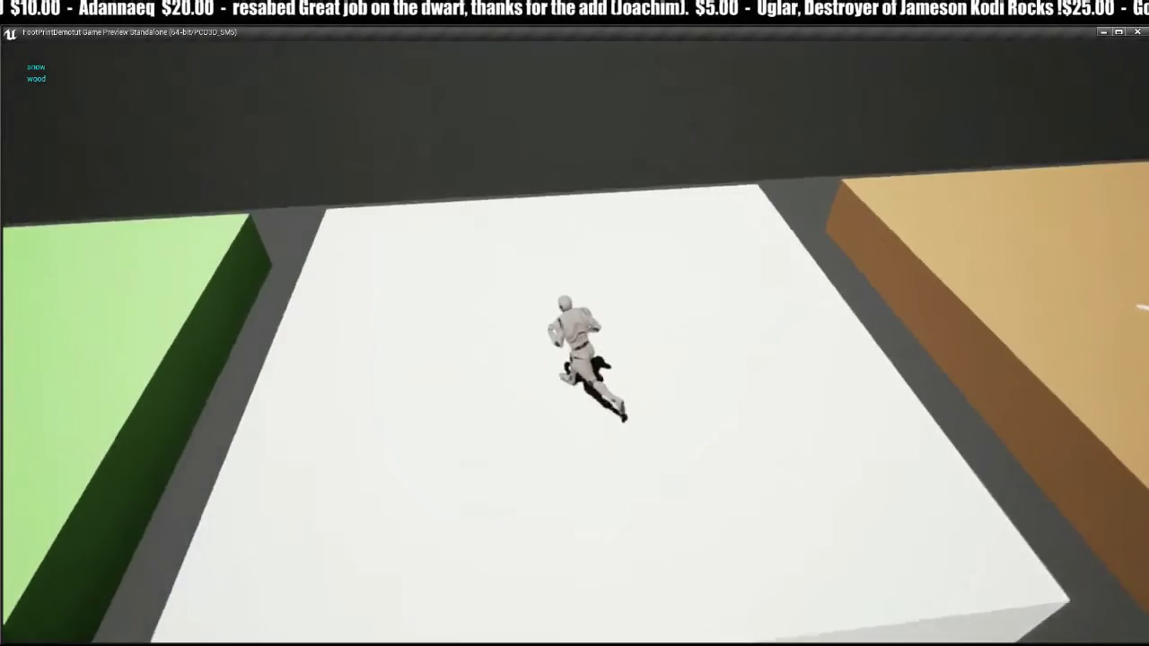
key(d)
key(a)
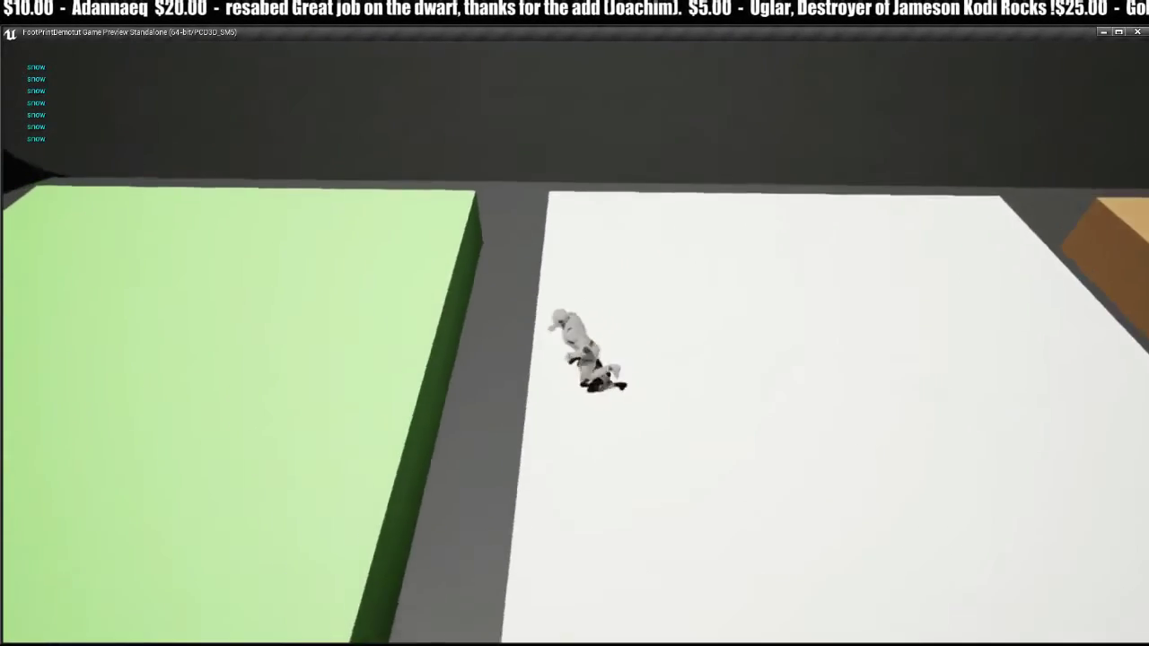
key(space)
key(s)
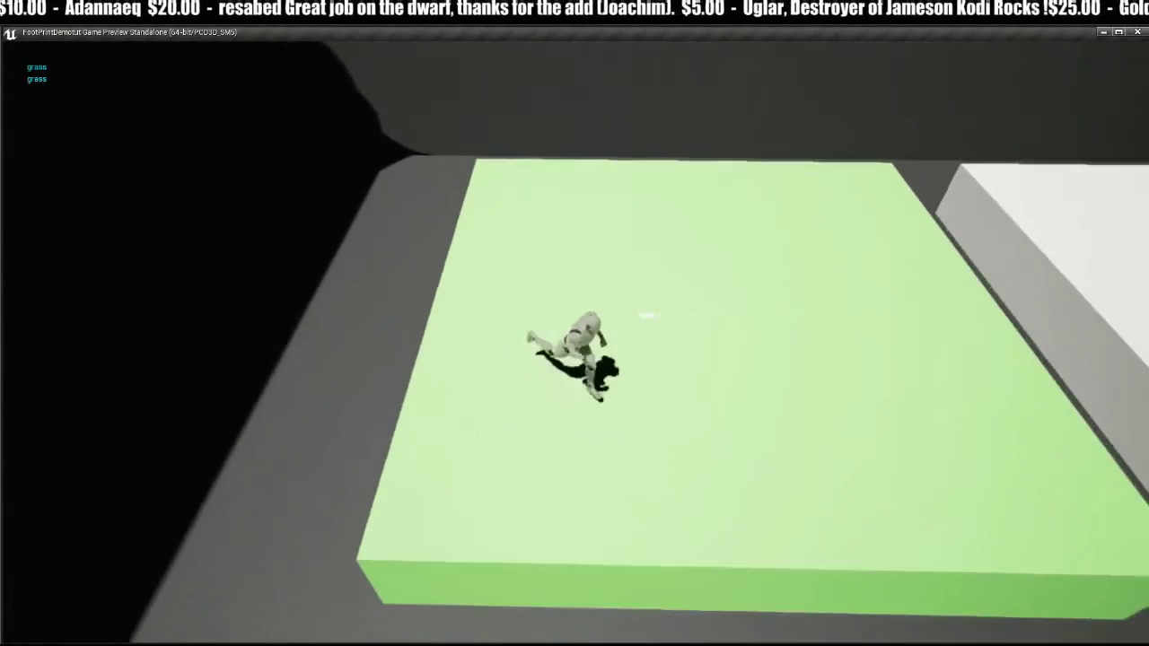
key(d)
key(w)
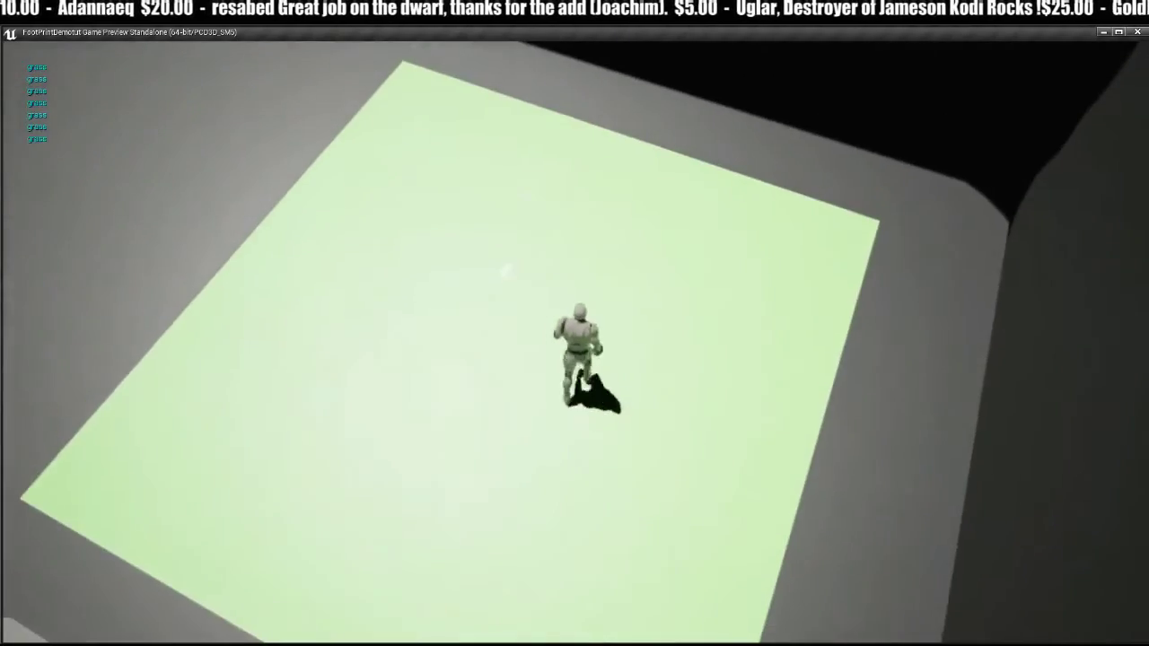
key(a)
key(s)
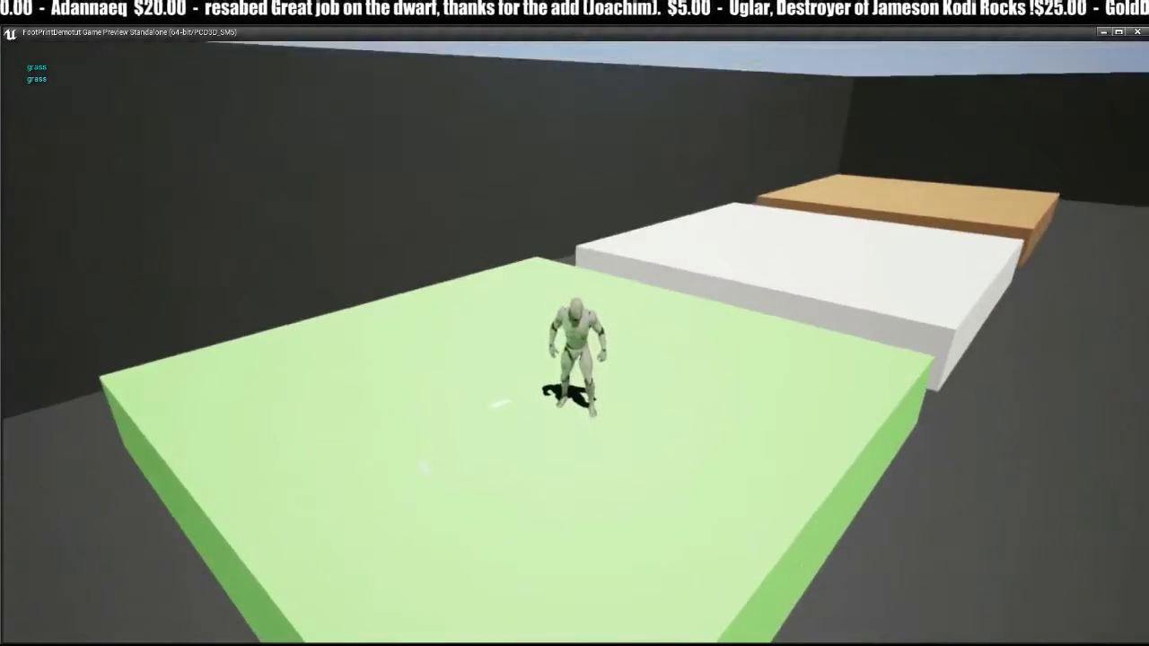
key(d)
Step: Return the character over the snow to the wood platform, check the footprints after changing surface, and end the play test
key(space)
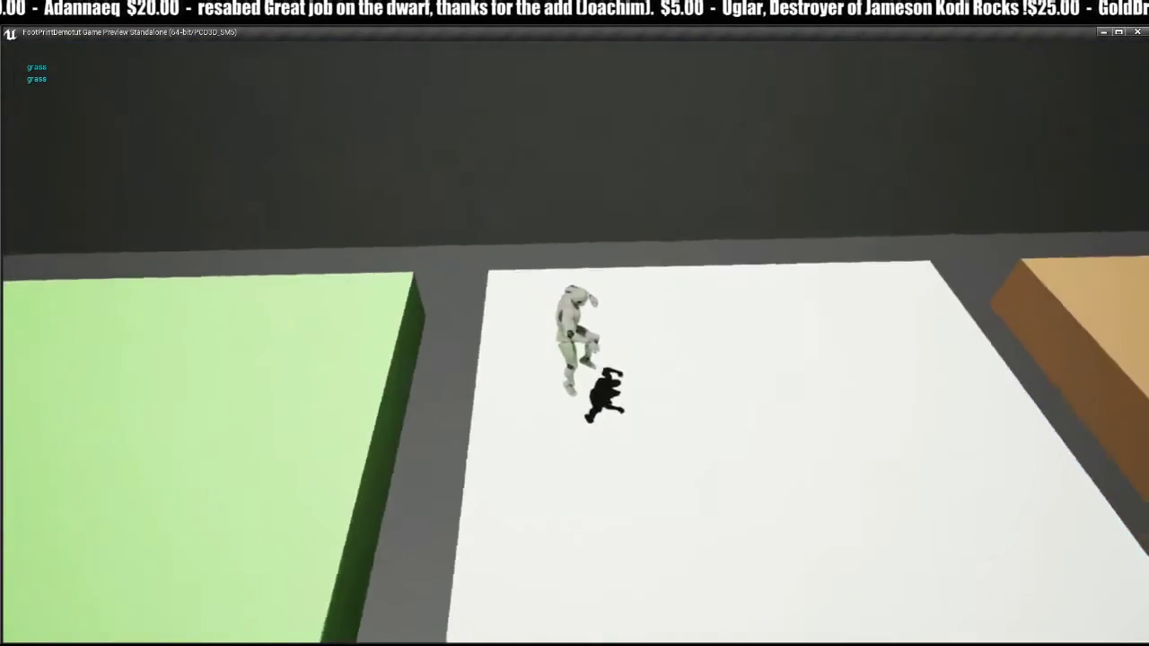
key(s)
key(a)
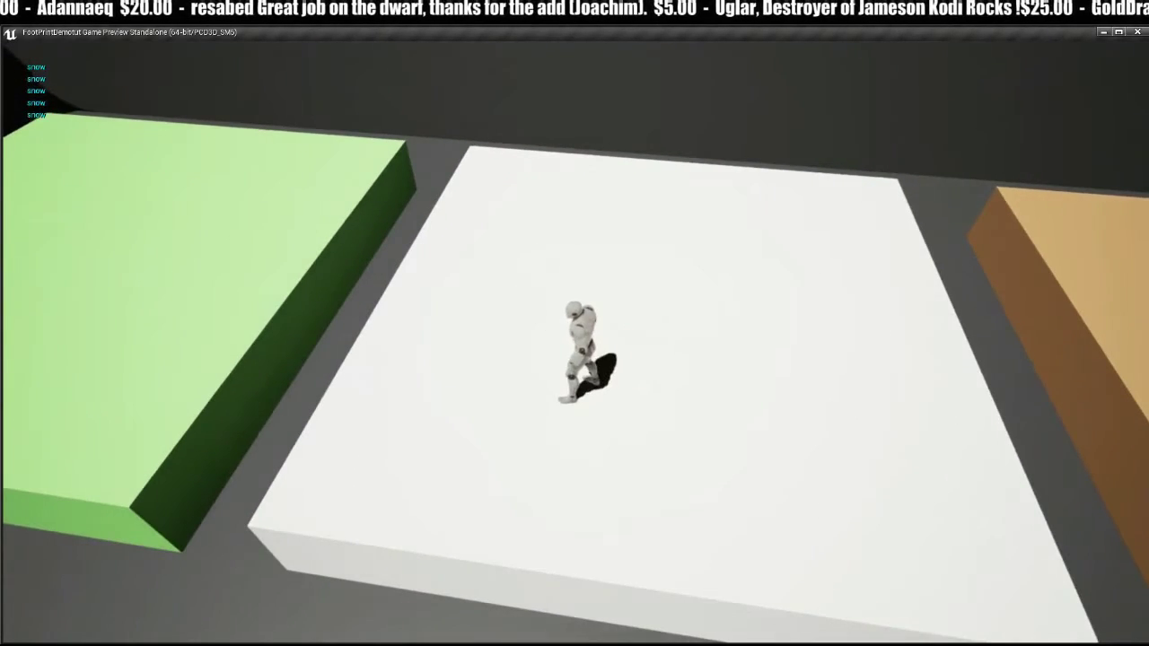
key(w)
key(d)
key(a)
key(s)
key(w)
key(d)
key(a)
key(d)
key(space)
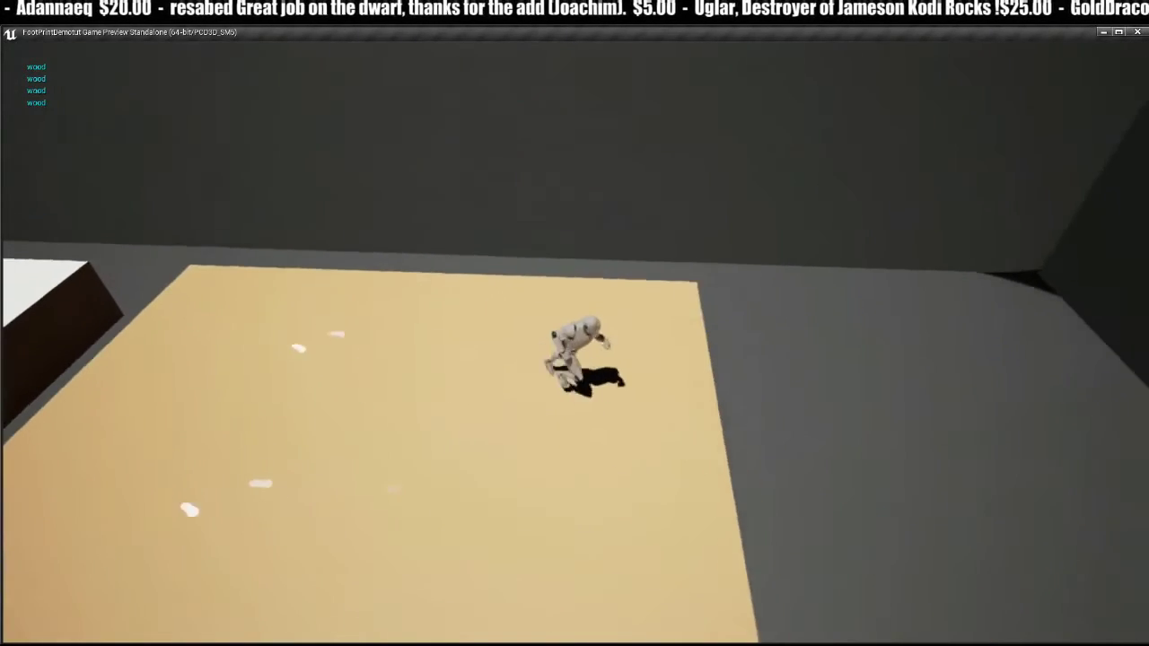
key(s)
key(a)
key(Escape)
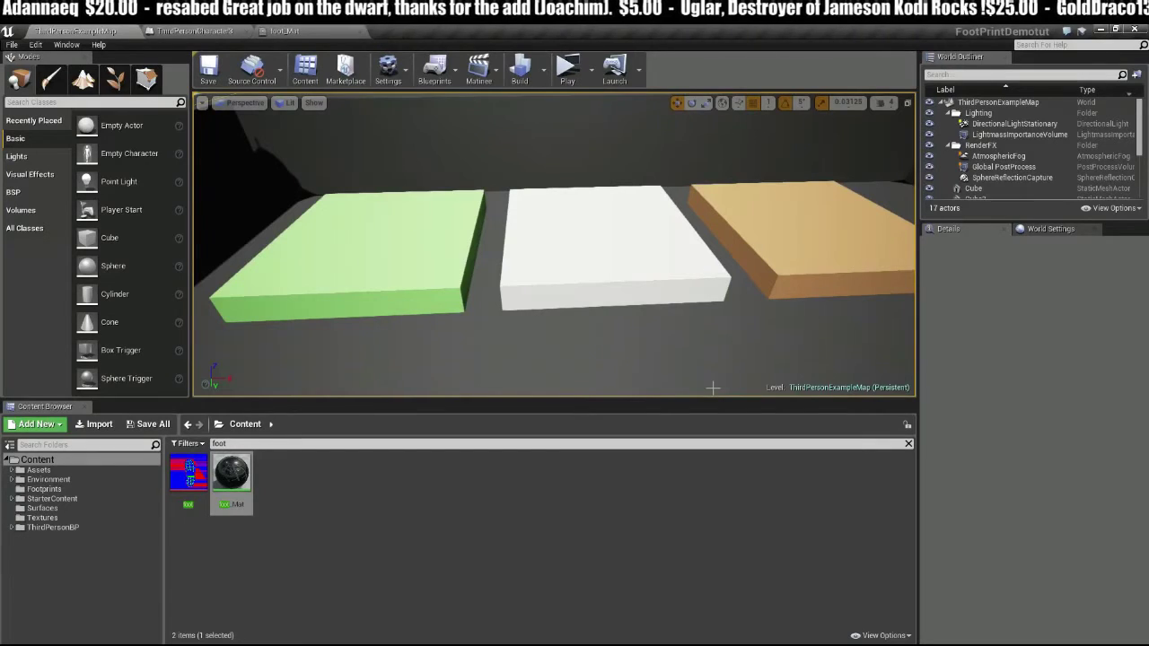
Step: Add a Texture Object node using the T_Perlin_Noise_M texture to foot_Mat, placed below the Multiply node
click(285, 31)
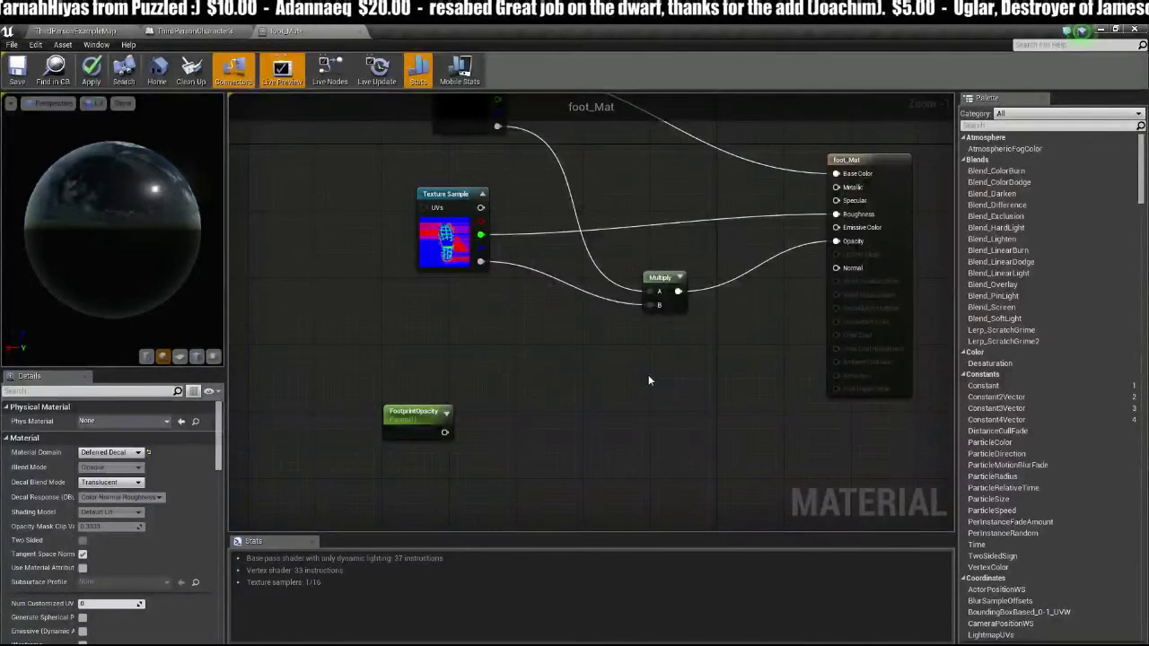
right_drag(648, 379, 626, 353)
right_click(591, 340)
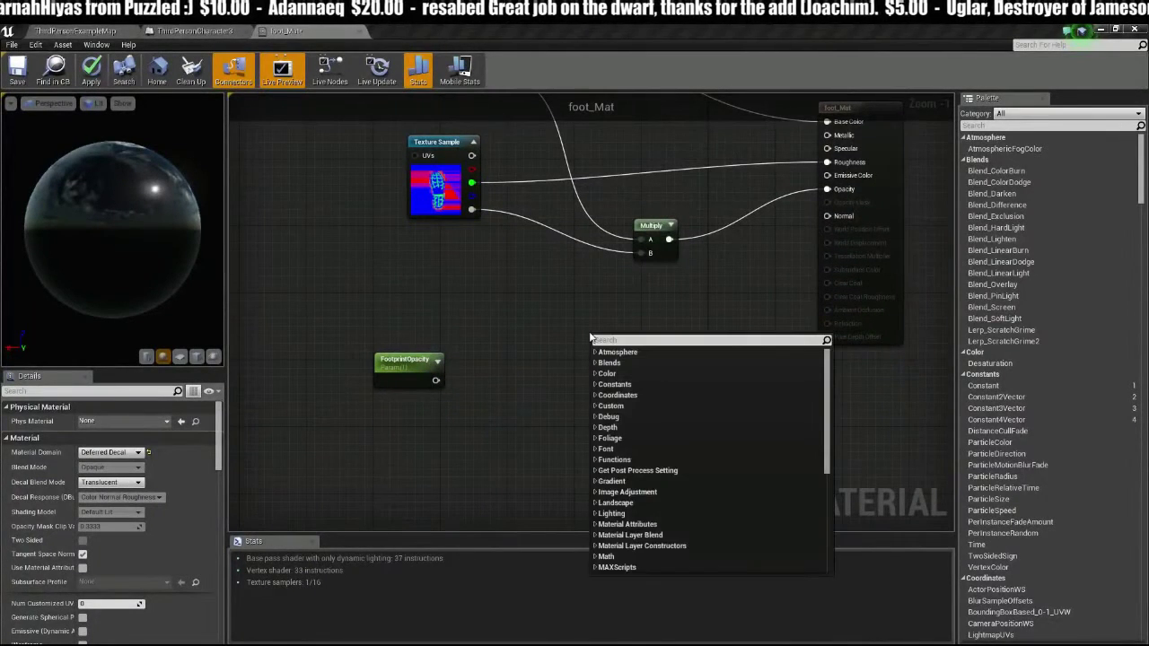
text(texture ob)
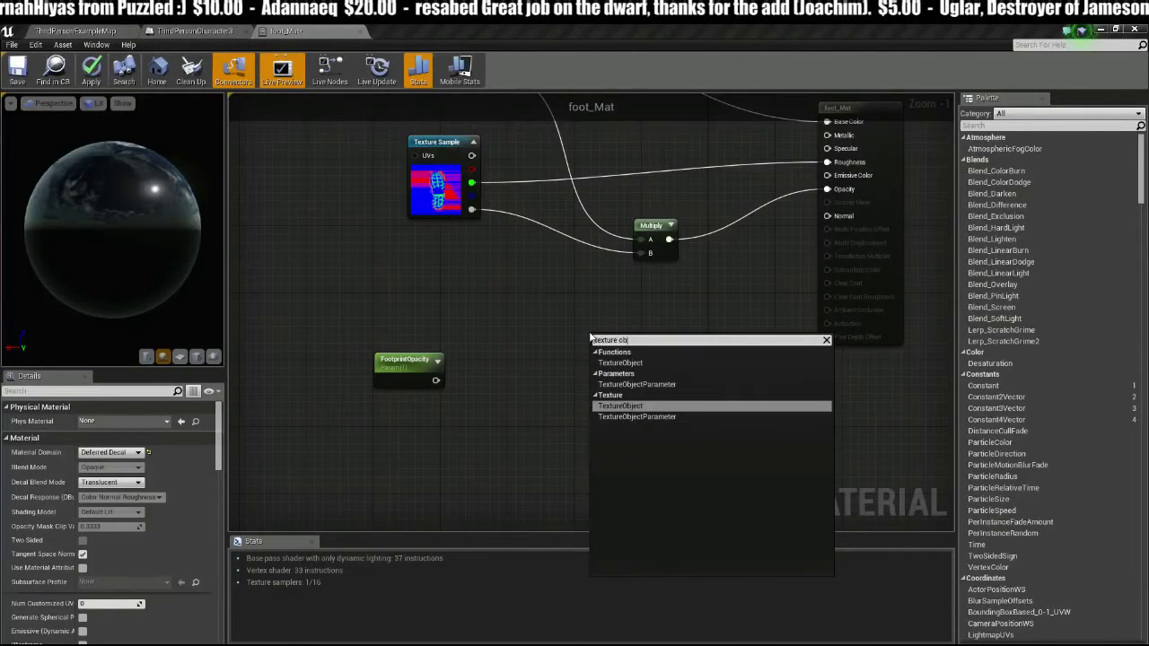
text(jec)
click(620, 405)
click(164, 429)
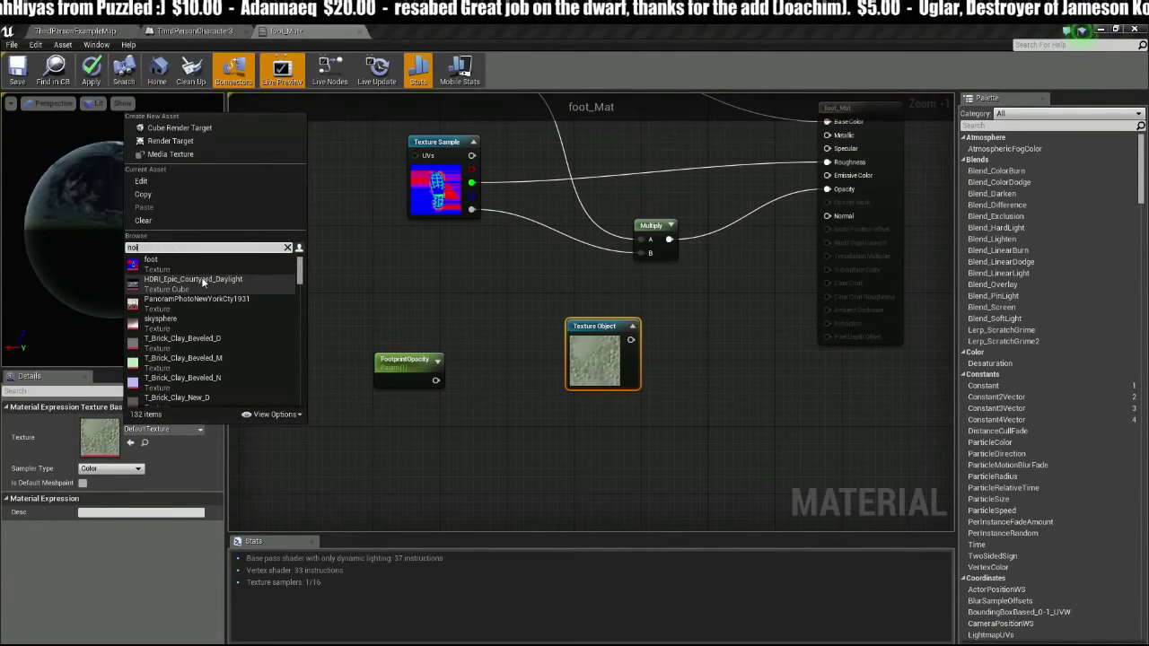
click(179, 319)
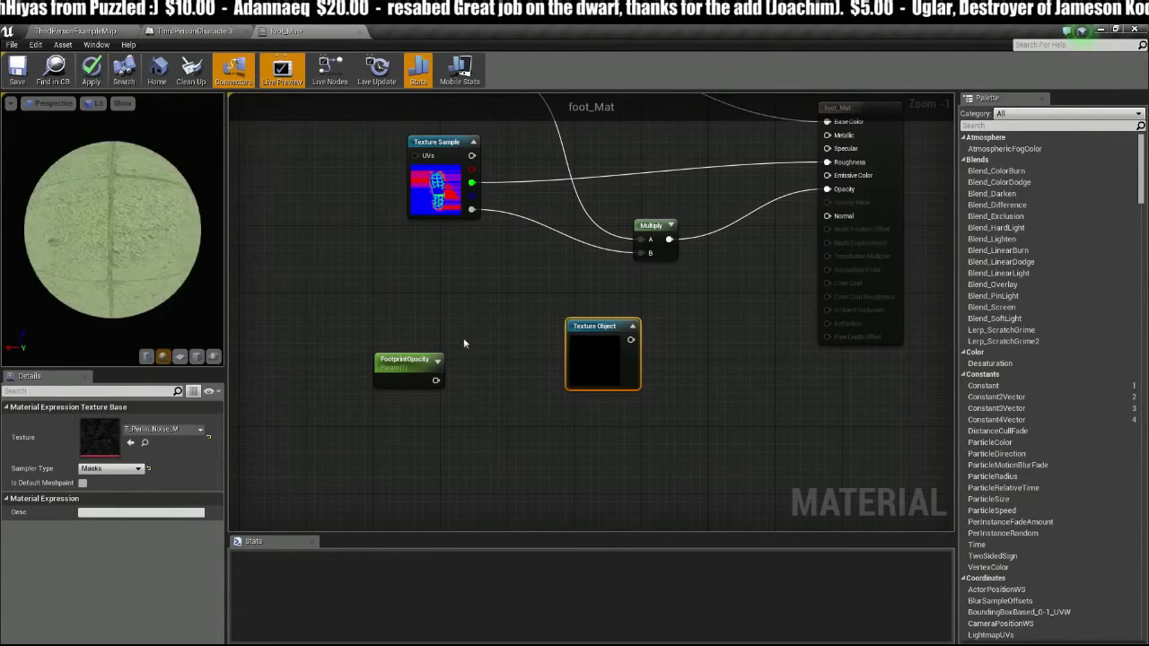
drag(603, 322, 567, 325)
Step: Add a WorldAlignedTexture node fed by the noise Texture Object and arrange both nodes below the Multiply node
click(602, 330)
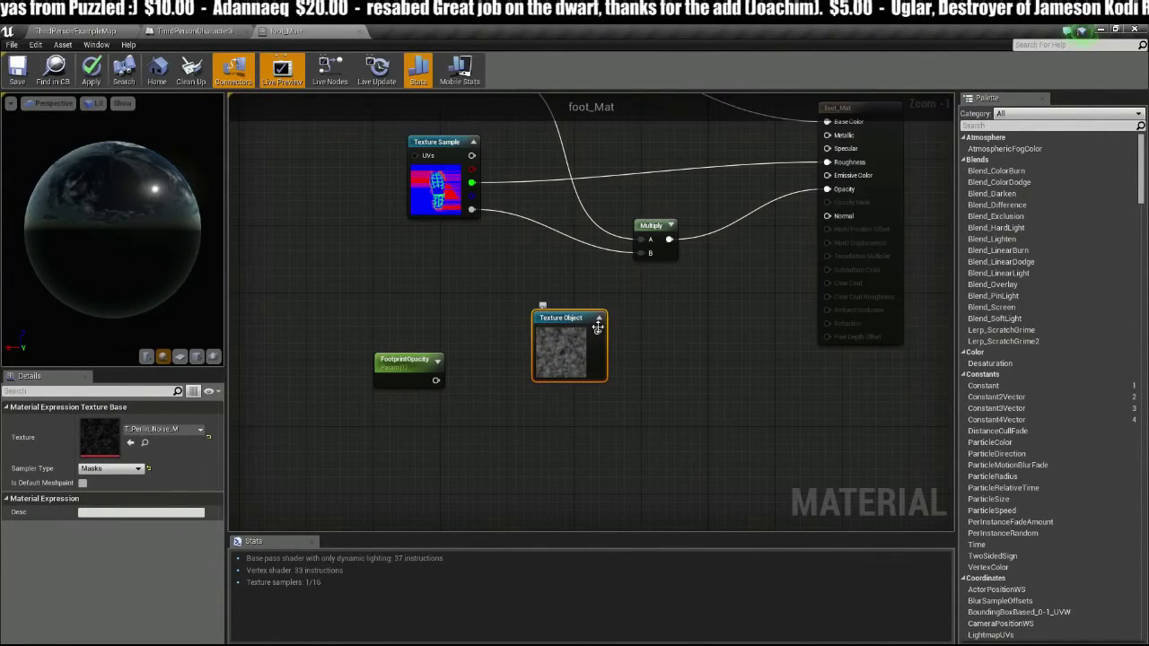
drag(730, 324, 730, 324)
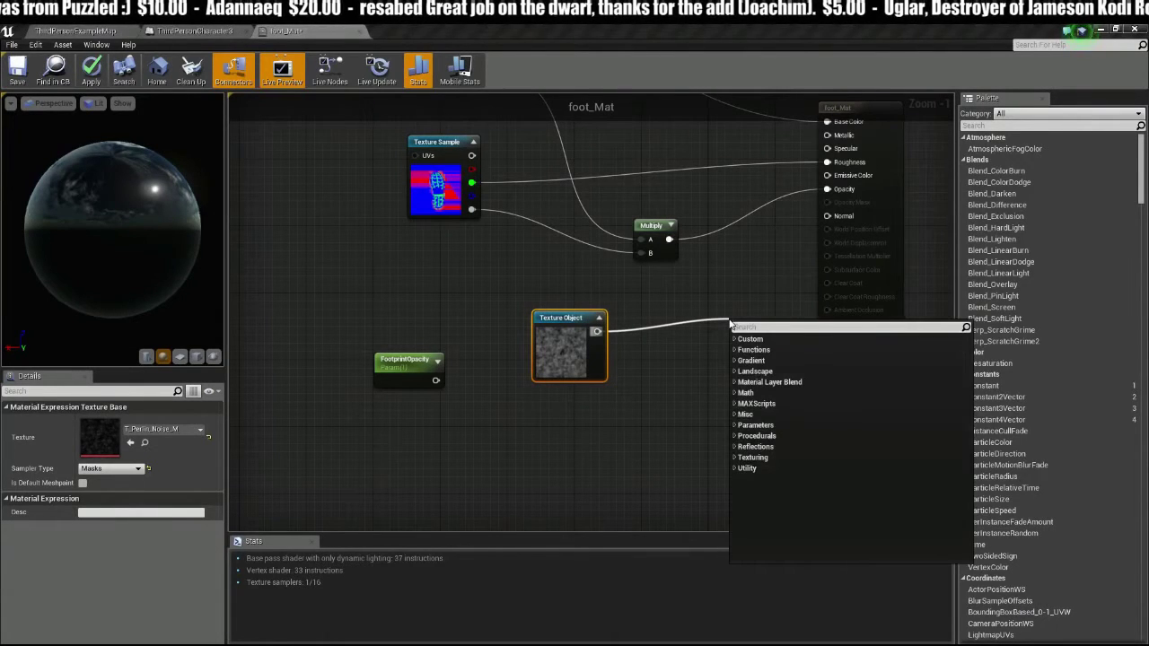
text(world aligne)
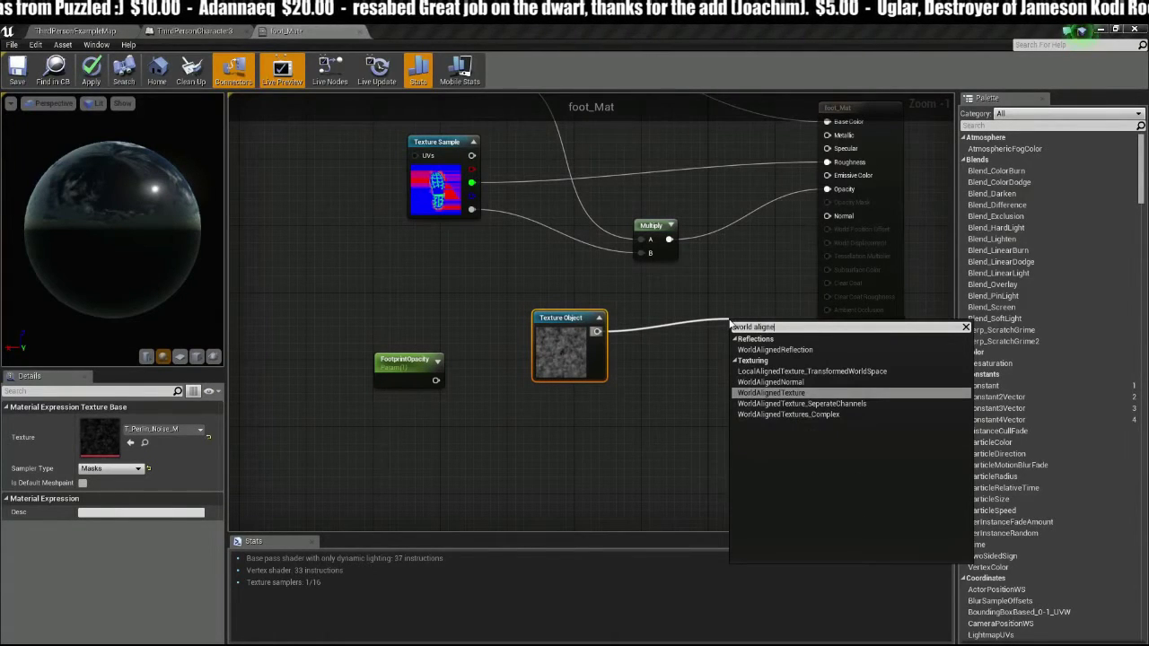
text(d texture)
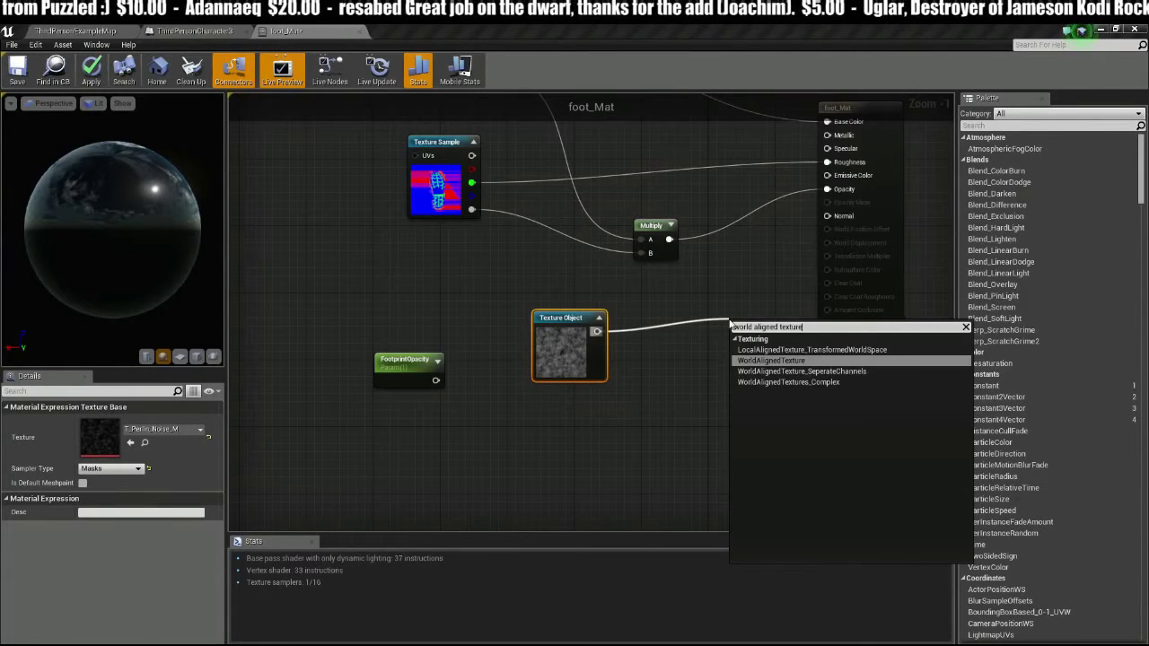
click(768, 362)
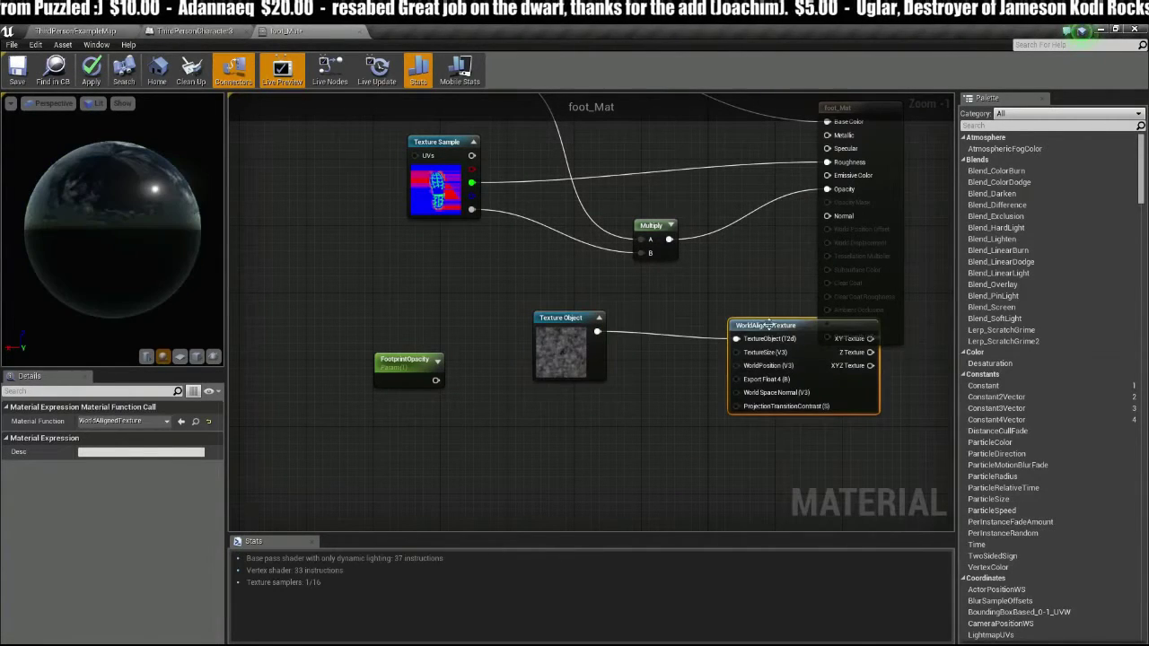
drag(743, 323, 690, 300)
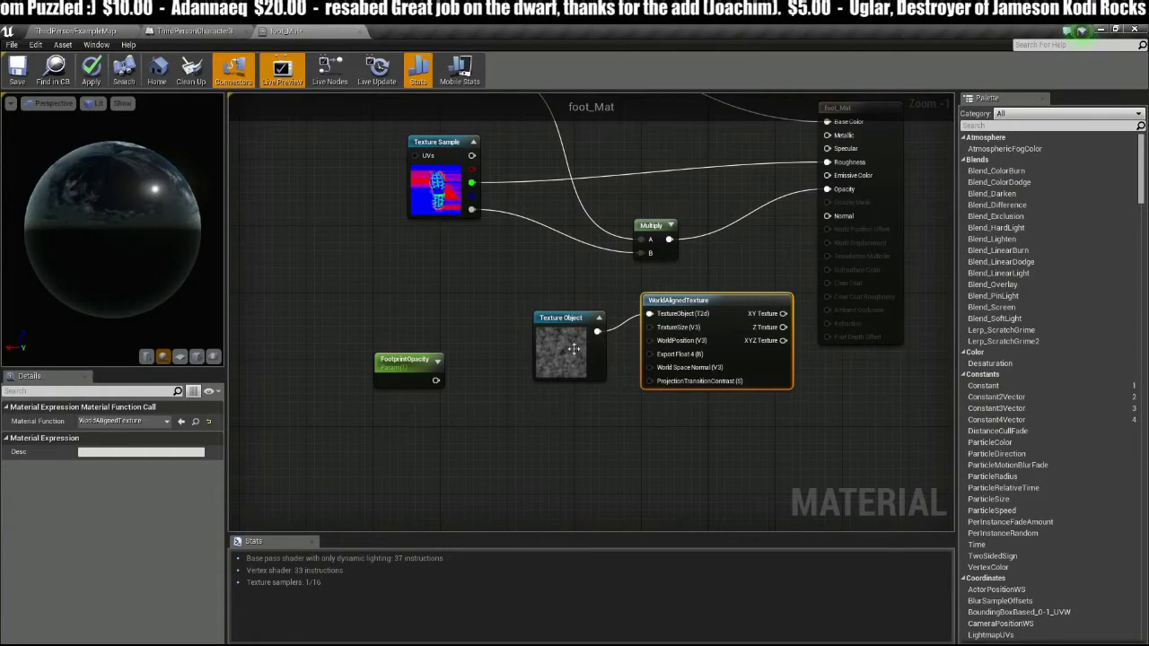
drag(584, 320, 558, 337)
click(742, 317)
drag(742, 317, 717, 309)
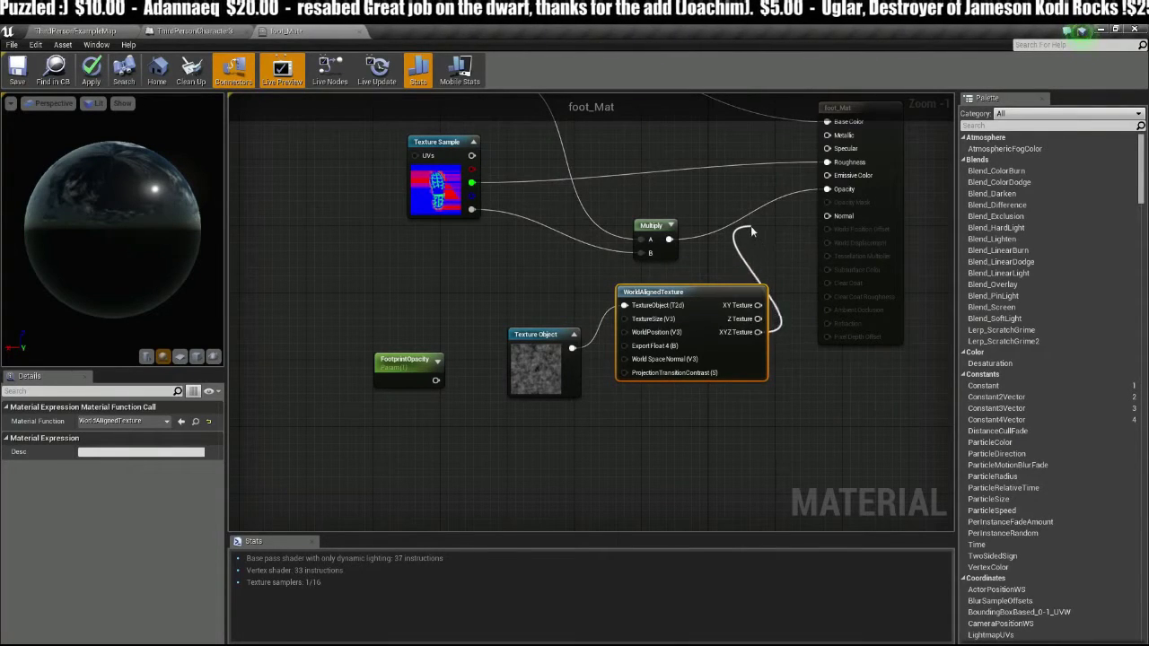
Step: Multiply the WorldAlignedTexture's XYZ Texture output with the existing Multiply result and connect the new Multiply to the material's Opacity
drag(752, 232, 752, 231)
text(mult)
key(Return)
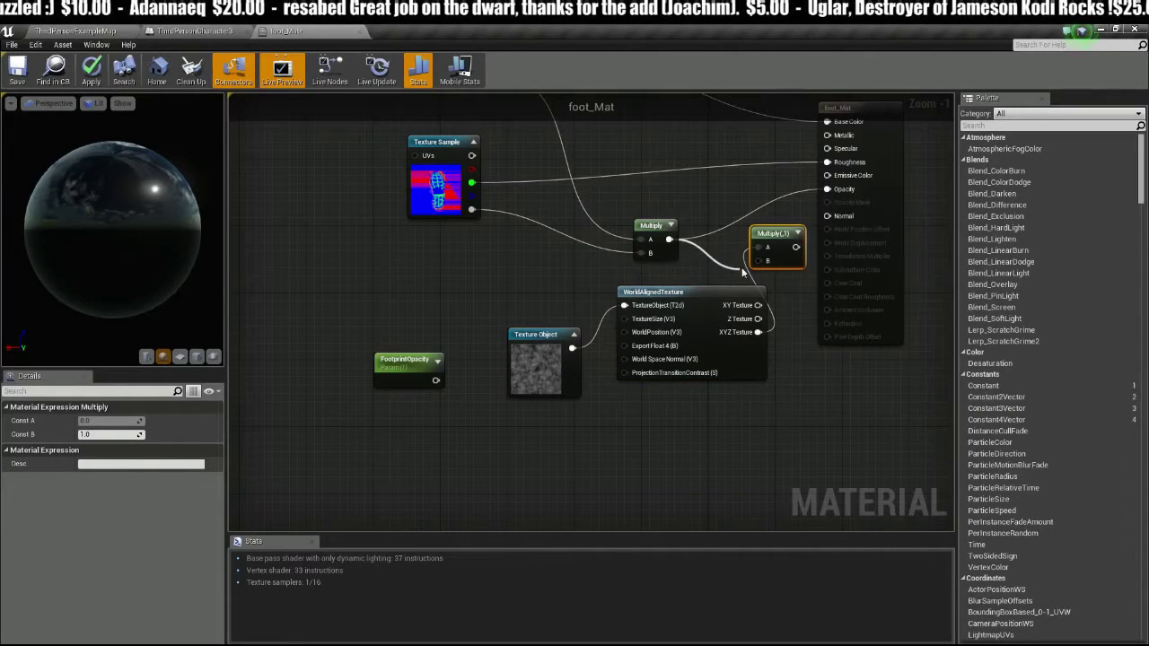
drag(758, 262, 827, 189)
click(630, 161)
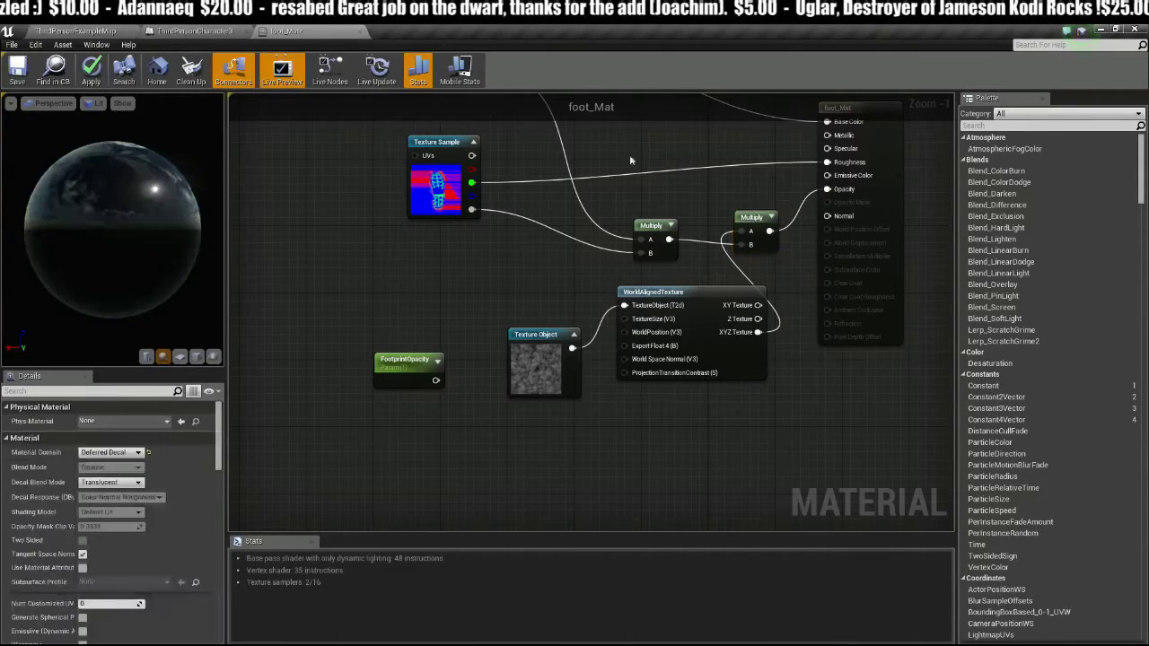
Step: Apply the foot_Mat changes and start a play test of the ThirdPersonExampleMap level
click(84, 68)
click(77, 31)
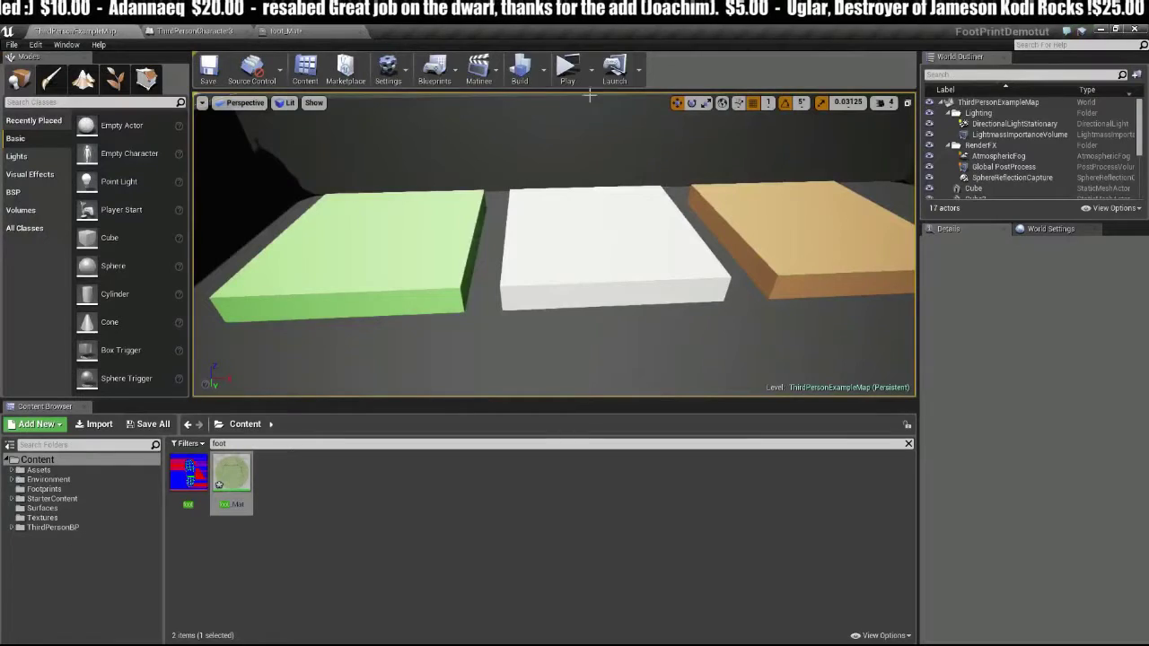
click(567, 73)
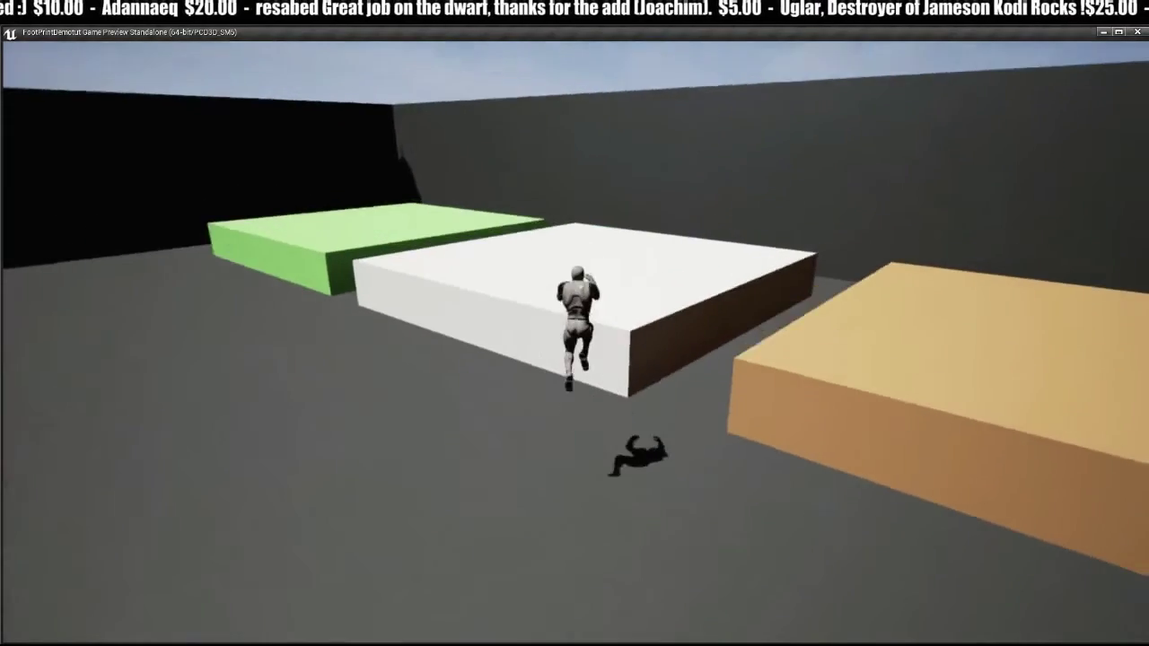
Step: Run the character over the snow and wood platforms to check the noisy footprints, and end the play test
key(w)
key(a)
key(d)
key(a)
key(d)
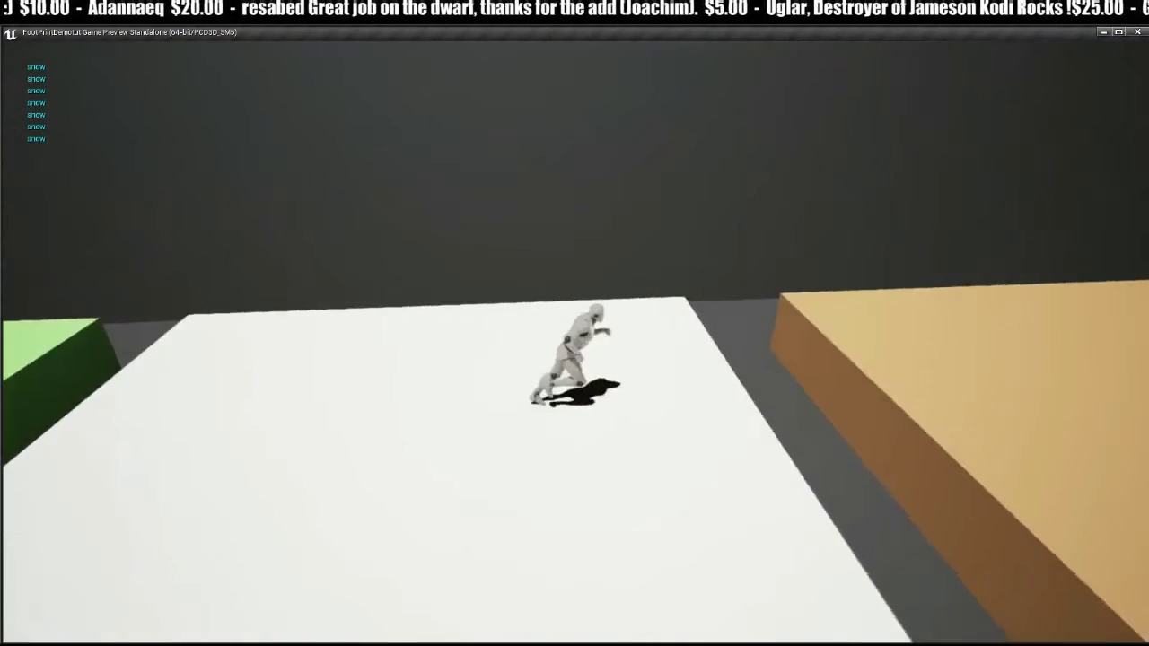
key(space)
key(d)
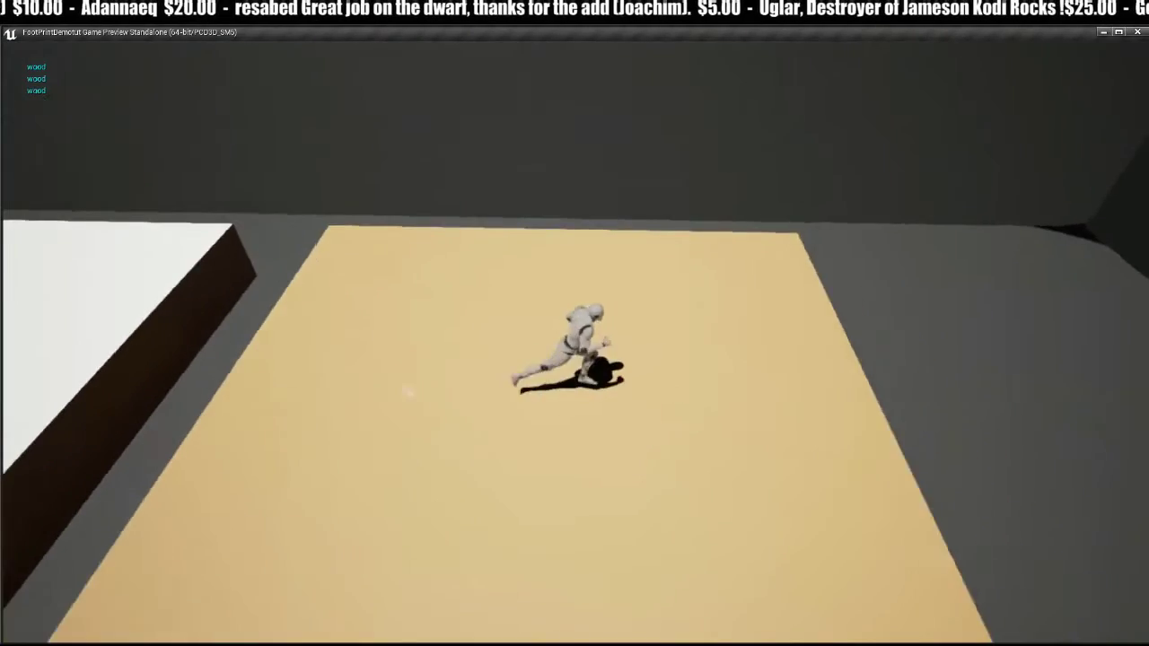
key(a)
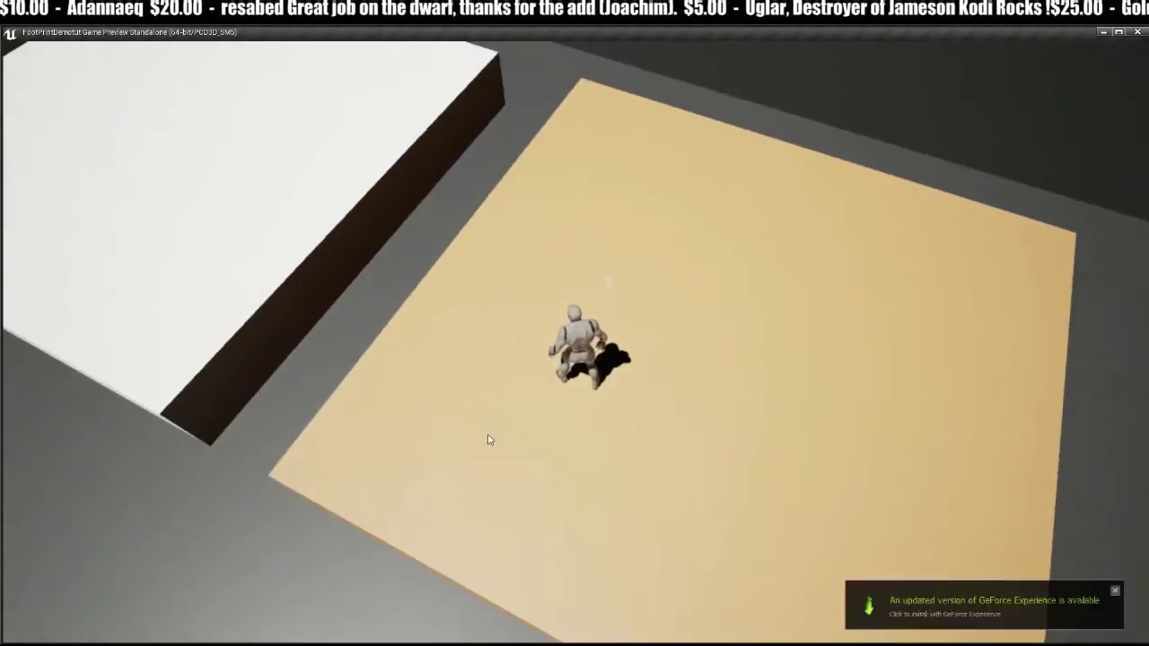
key(Escape)
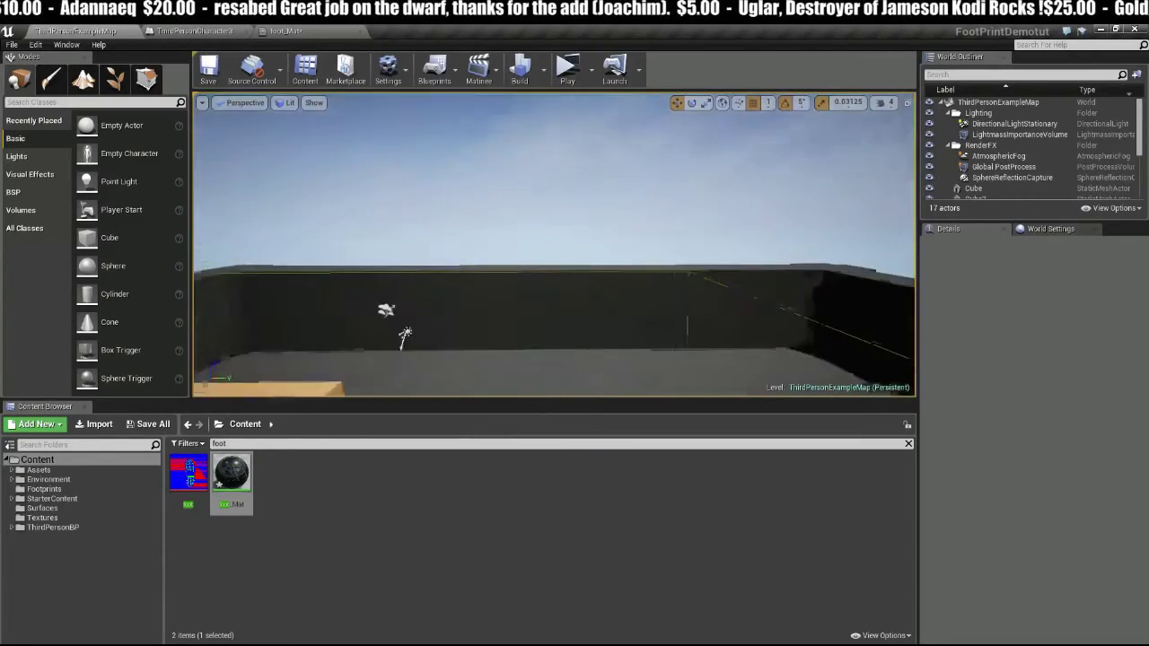
Step: Set the directional light's intensity to 2 and save the level
click(422, 317)
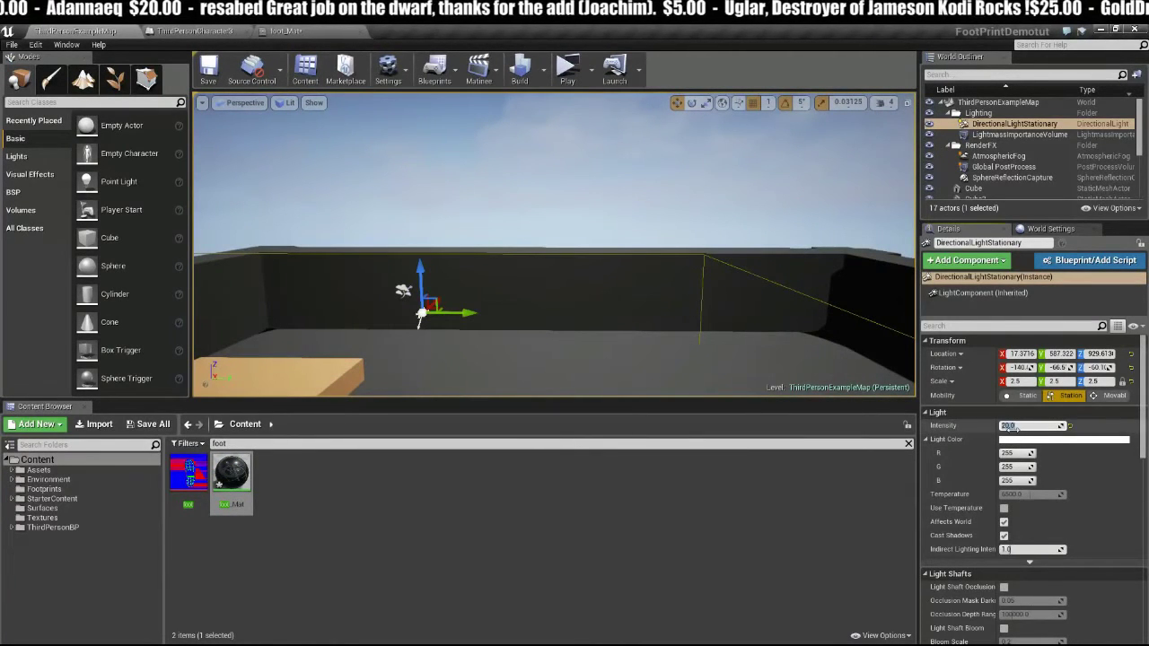
text(2)
key(Return)
click(209, 70)
Step: Play test the level again, running the character from the snow to the wood platform to check footprints under the dimmer light
click(567, 67)
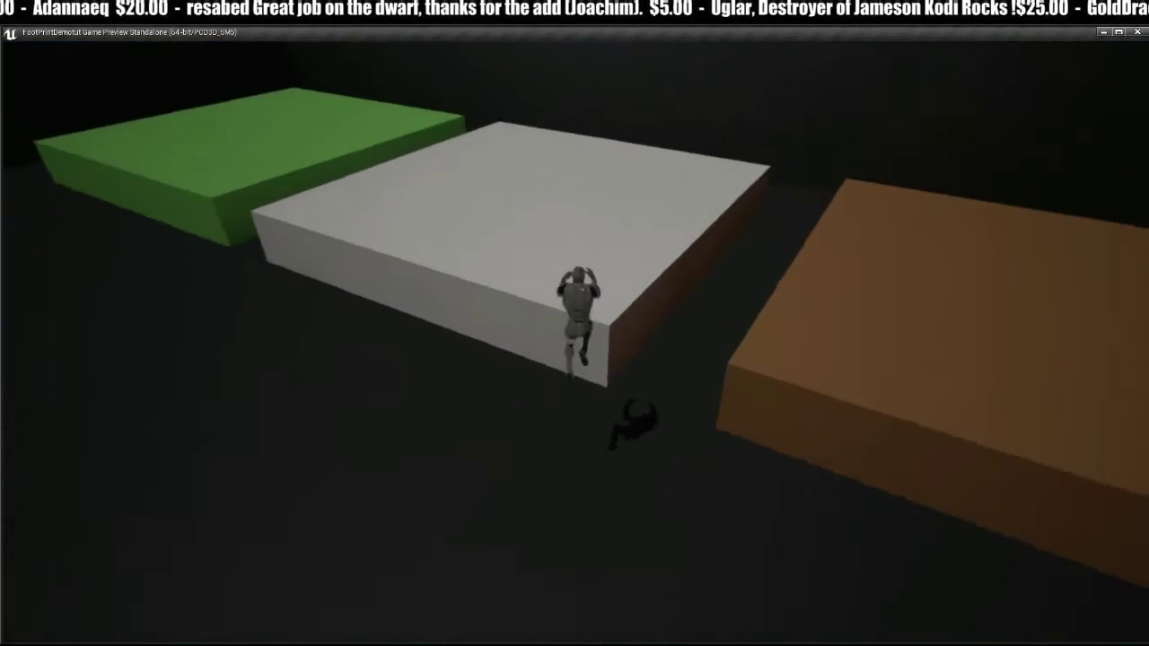
key(w)
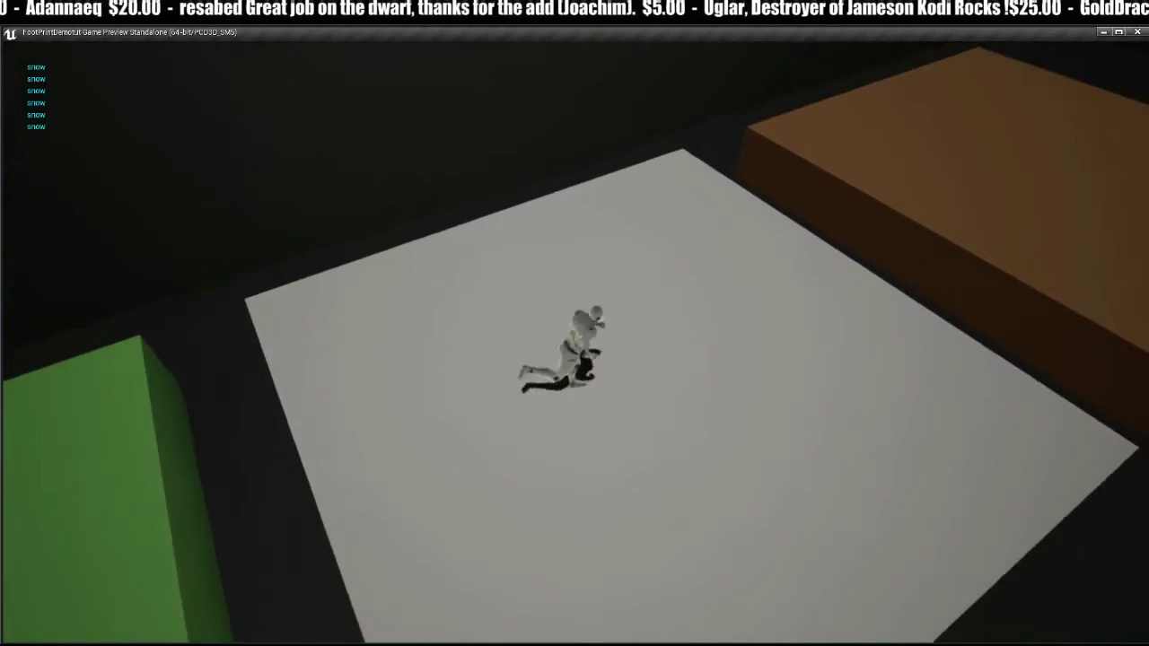
key(space)
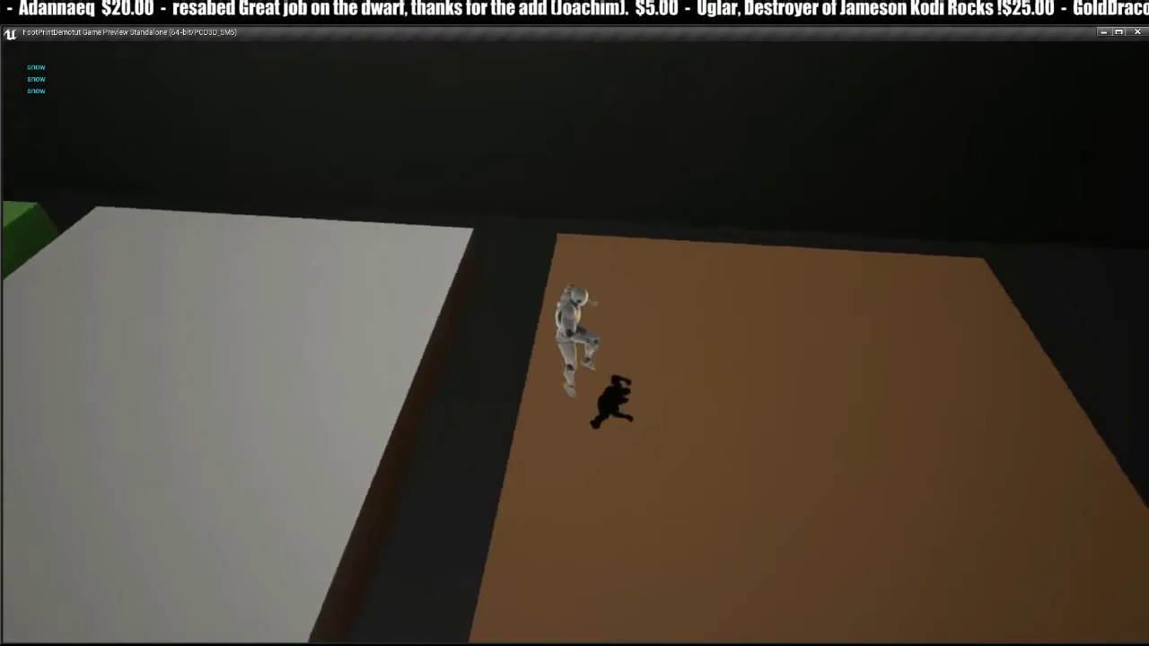
key(w)
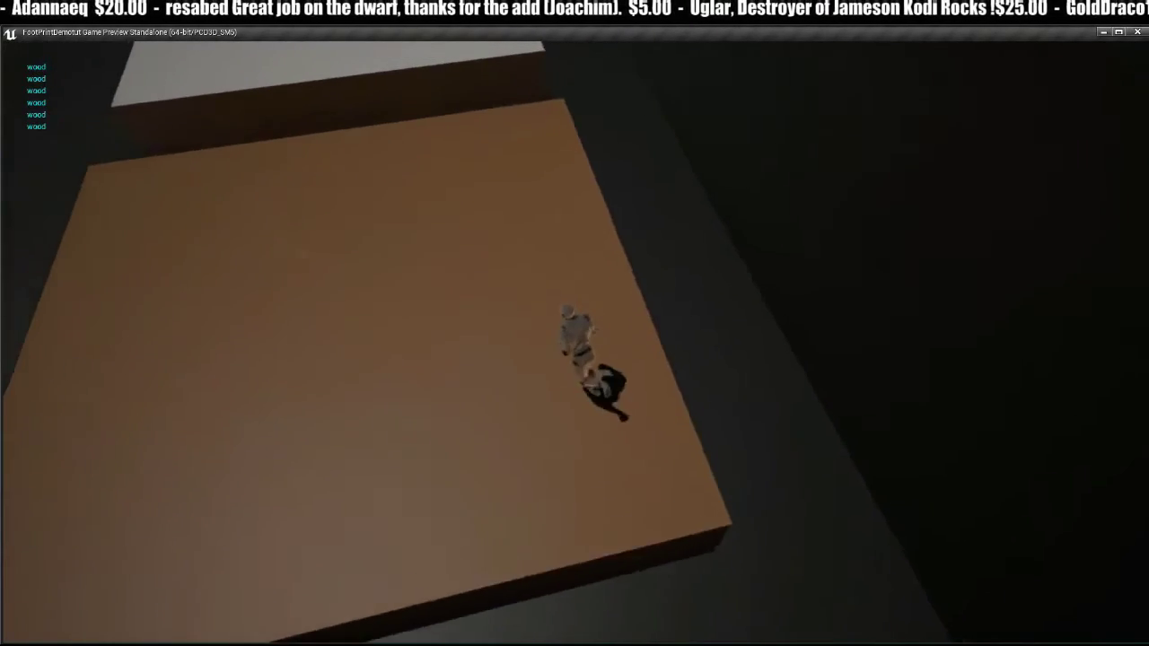
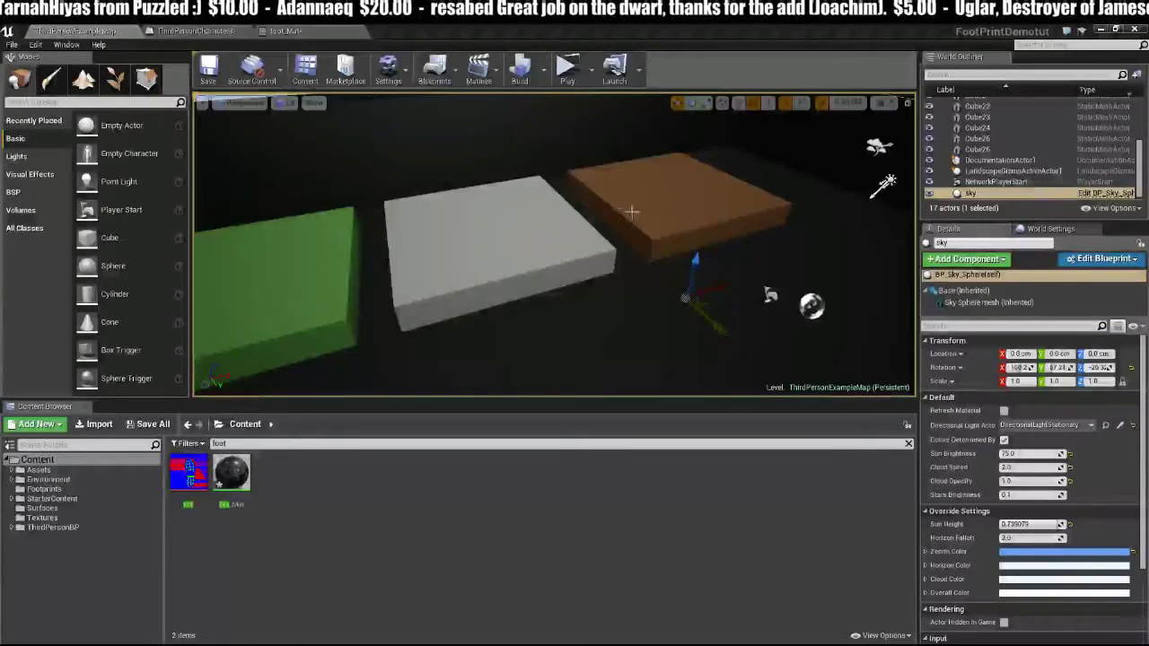
Step: Search the project content for "third" and open the ThirdPersonCharacter3 blueprint
click(632, 211)
right_drag(661, 231, 727, 215)
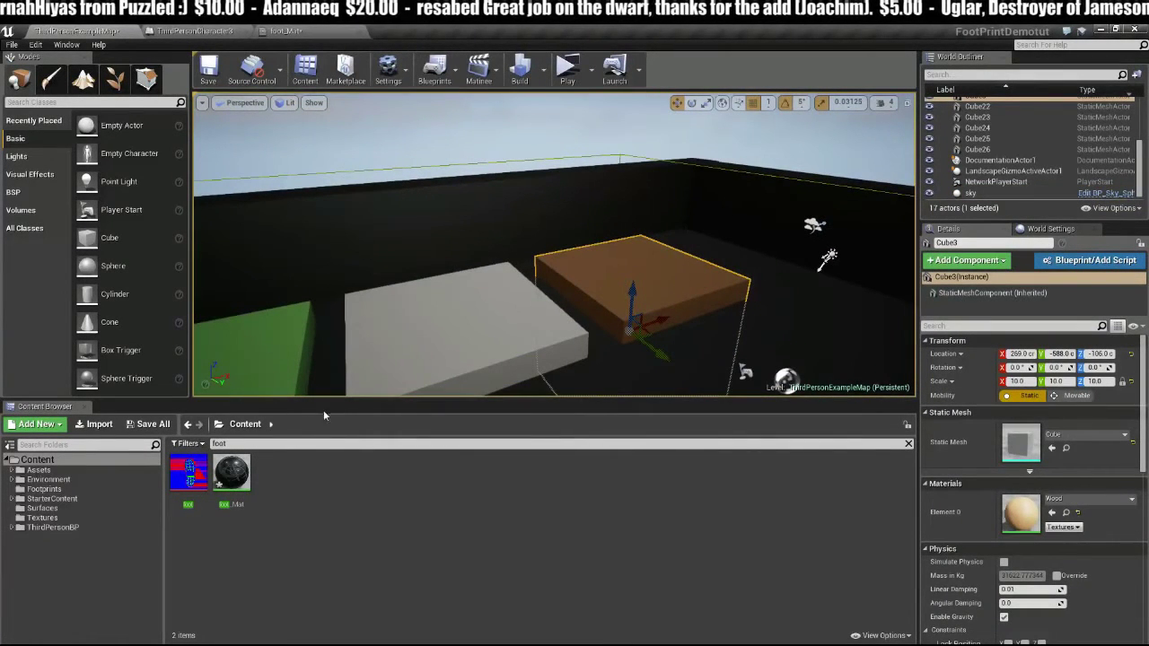
click(249, 443)
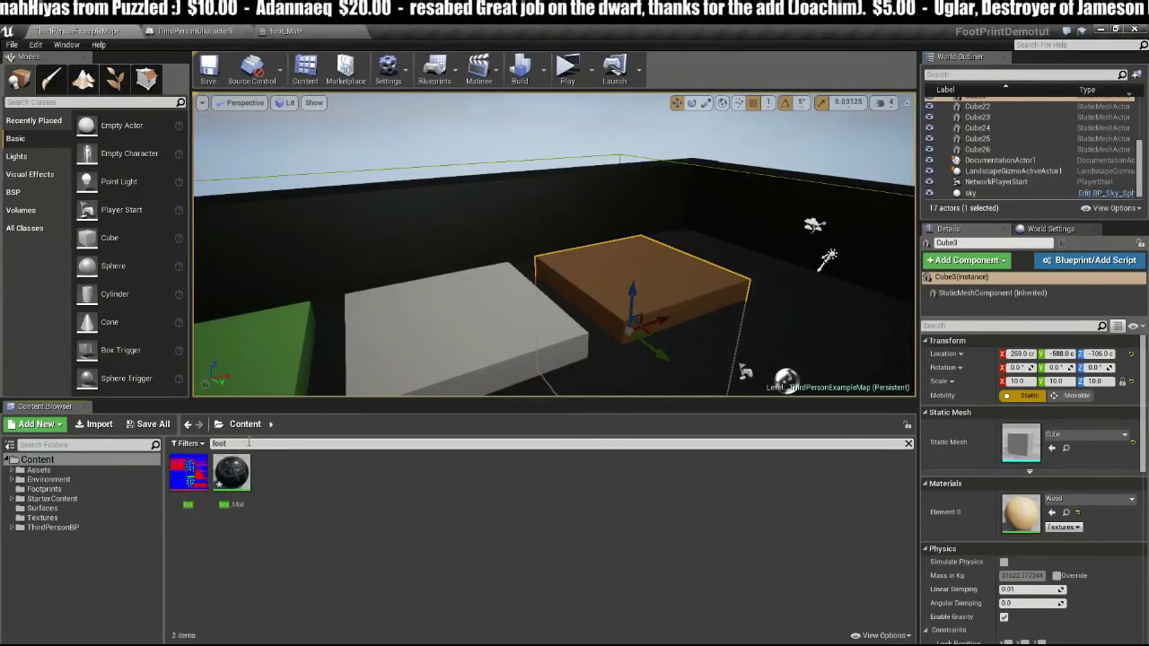
key(BackSpace)
key(BackSpace)
text(third)
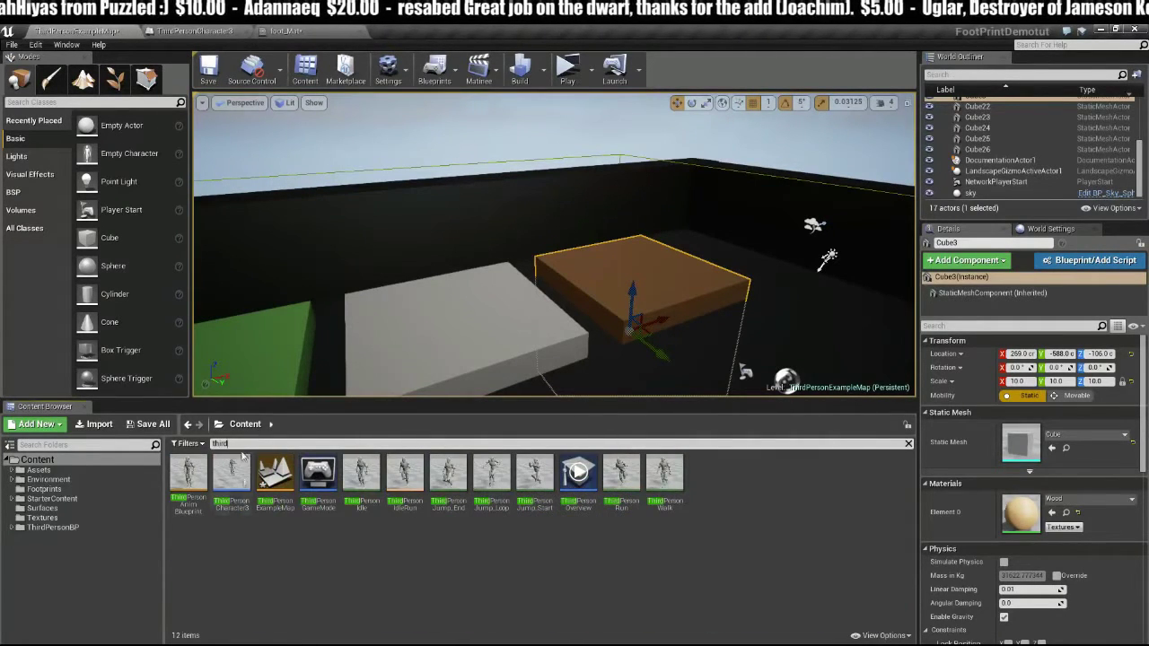
double_click(231, 473)
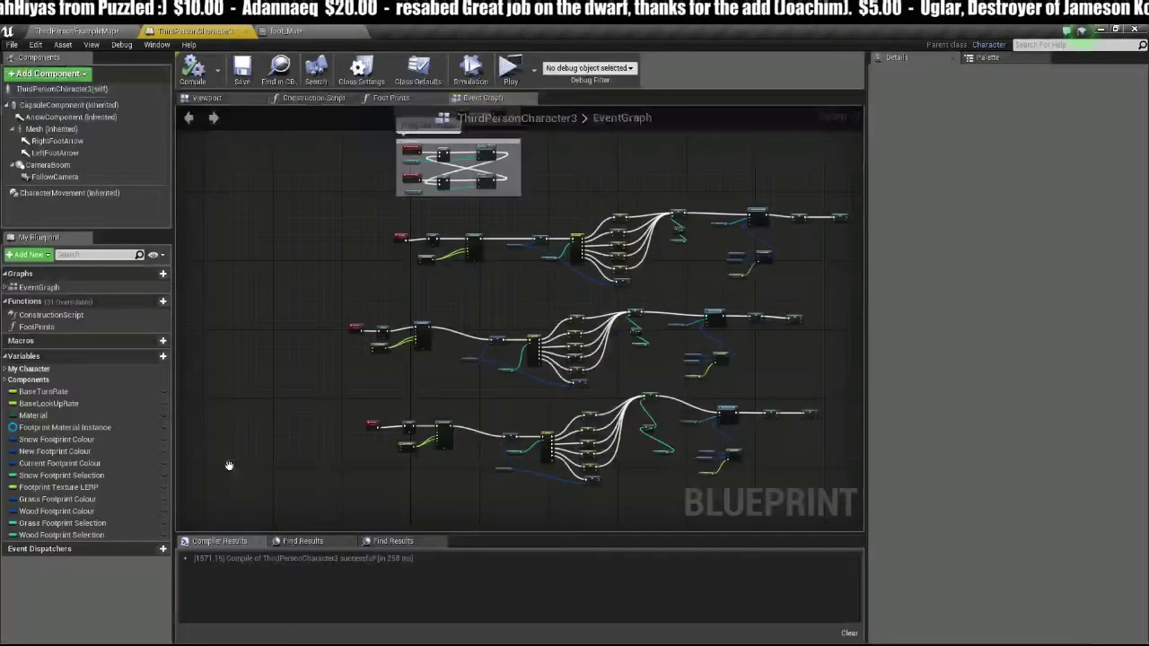
Step: Move the Snow Footprint Colour node slightly away from the SET node in the snow chain of the event graph
scroll(358, 286, down, 1)
right_drag(486, 263, 314, 261)
scroll(444, 259, up, 2)
right_drag(388, 261, 445, 294)
scroll(444, 294, up, 2)
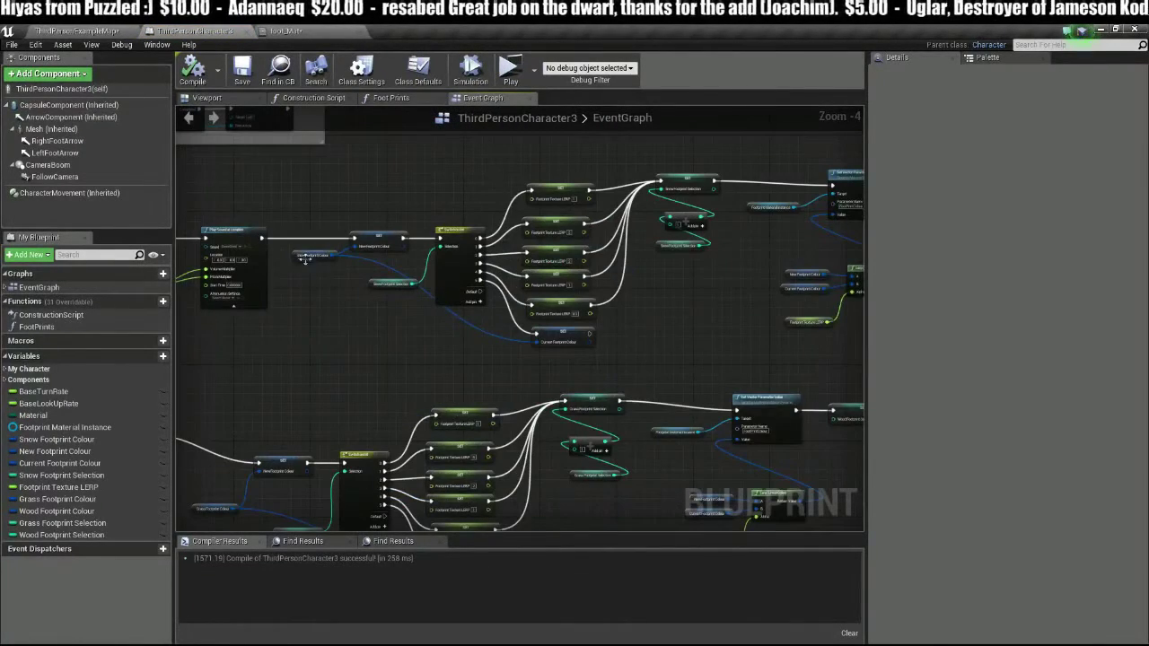
drag(324, 281, 318, 257)
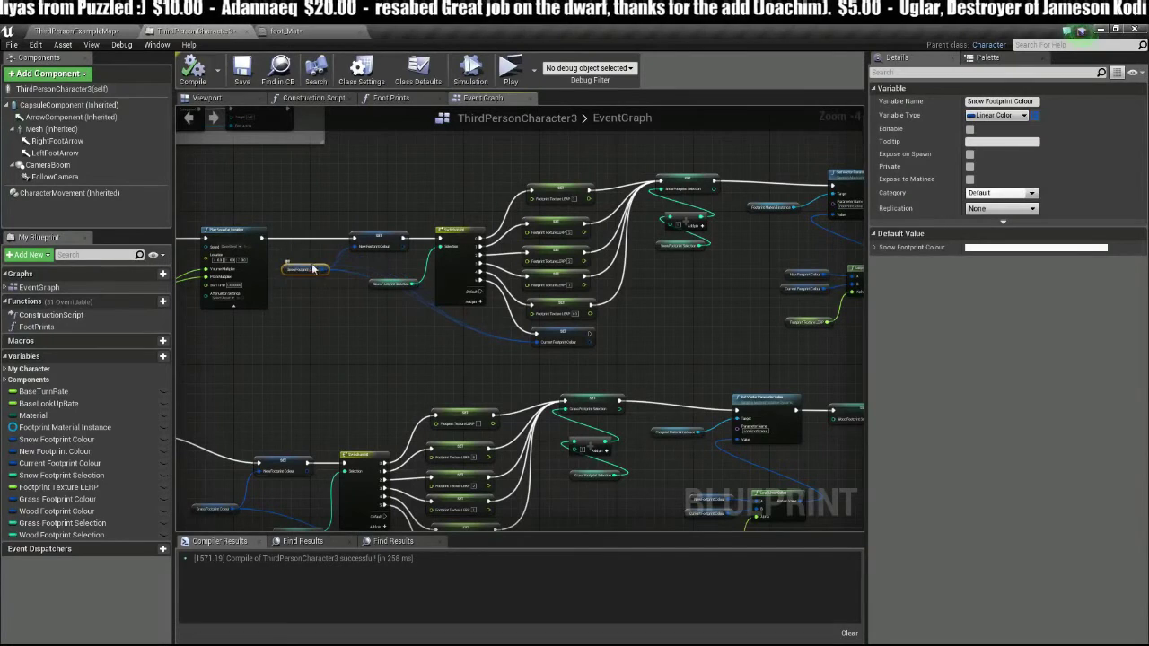
click(310, 302)
Step: Collapse the snow chain's footprint nodes that follow the sound node into a function
scroll(332, 280, down, 2)
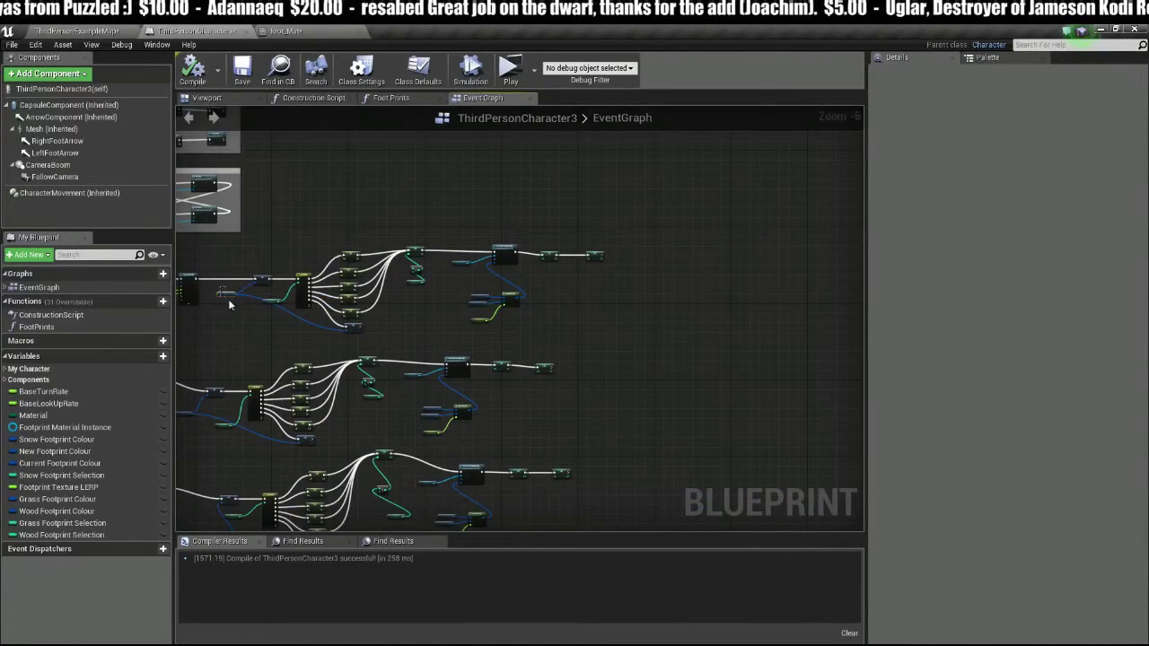
click(226, 294)
right_drag(237, 312, 329, 308)
drag(497, 291, 763, 332)
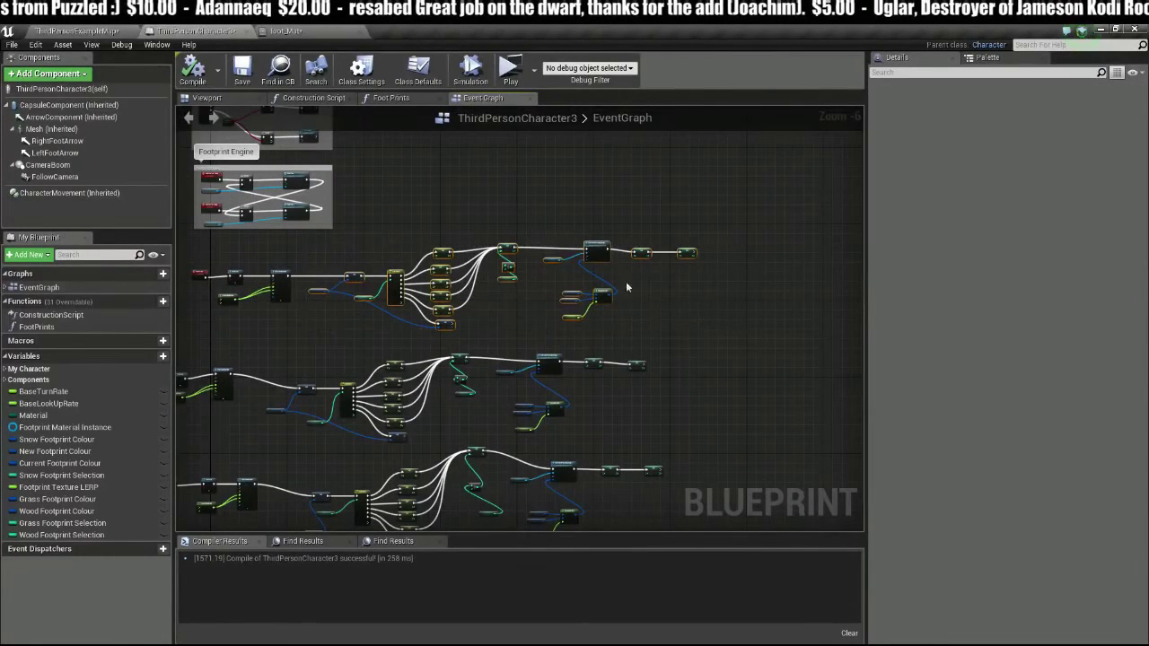
right_click(510, 249)
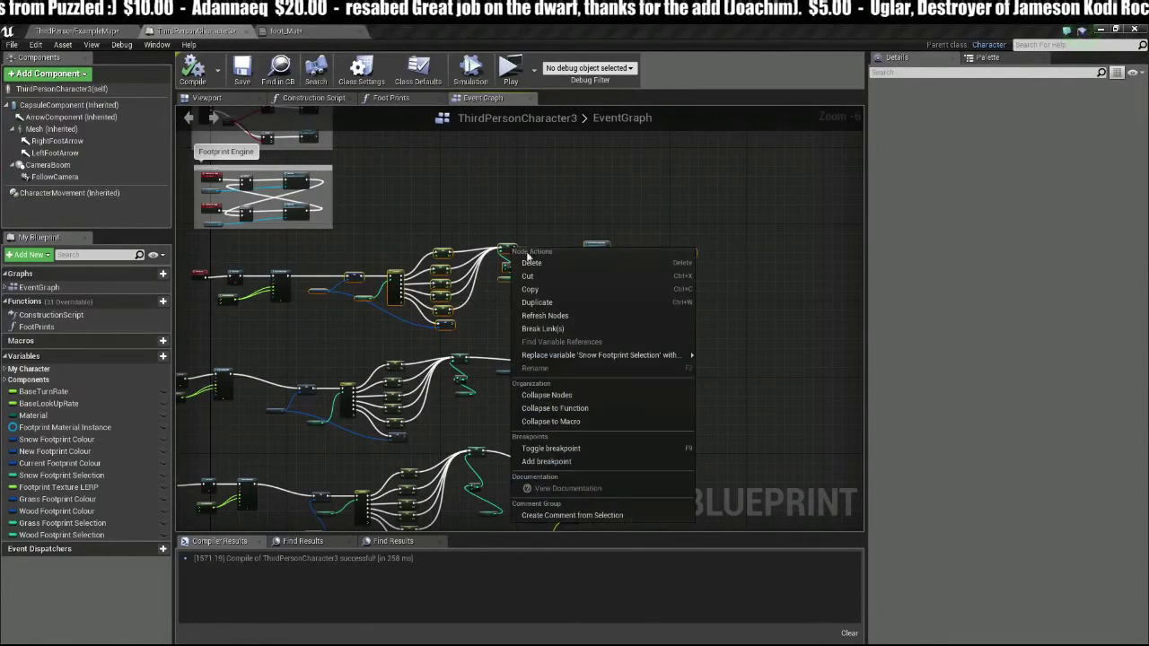
click(577, 410)
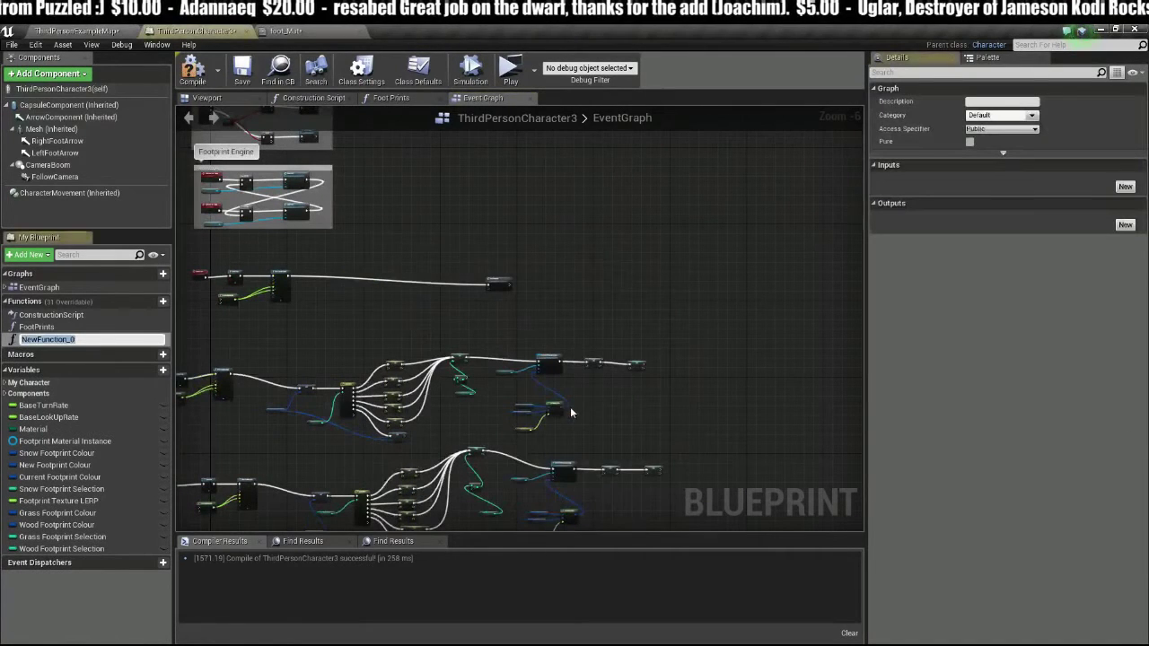
Step: Collapse the grass chain's footprint nodes that follow the sound node into a function of their own
right_drag(322, 276, 385, 193)
drag(346, 240, 642, 331)
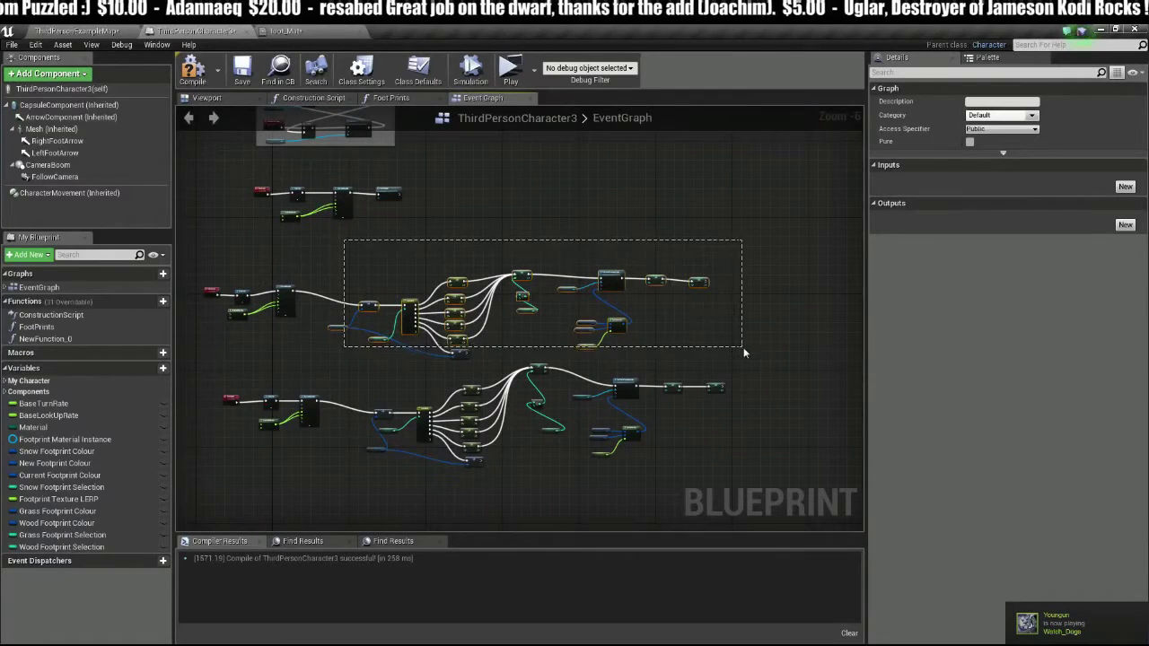
drag(751, 360, 750, 360)
right_click(455, 279)
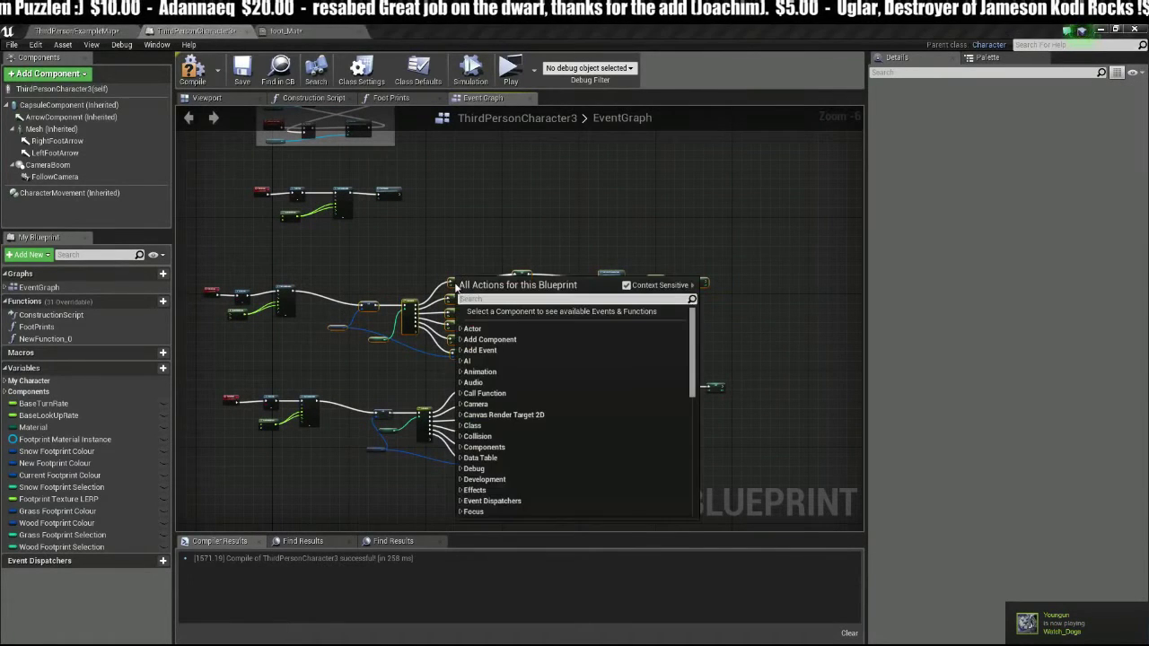
right_click(455, 285)
click(499, 436)
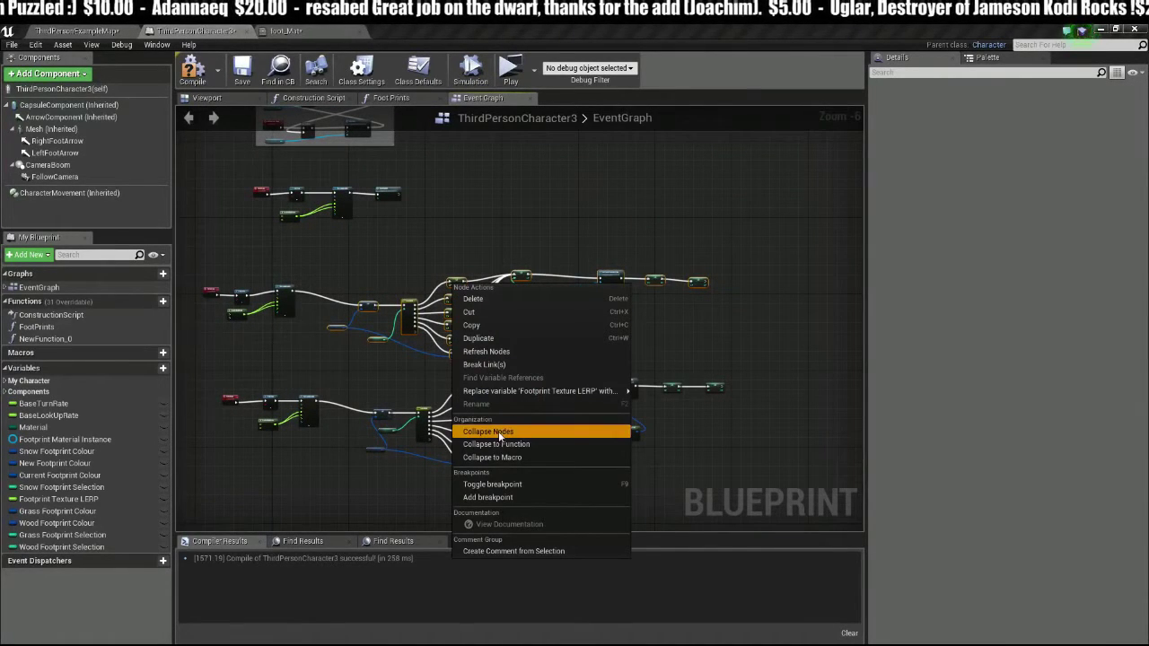
click(495, 444)
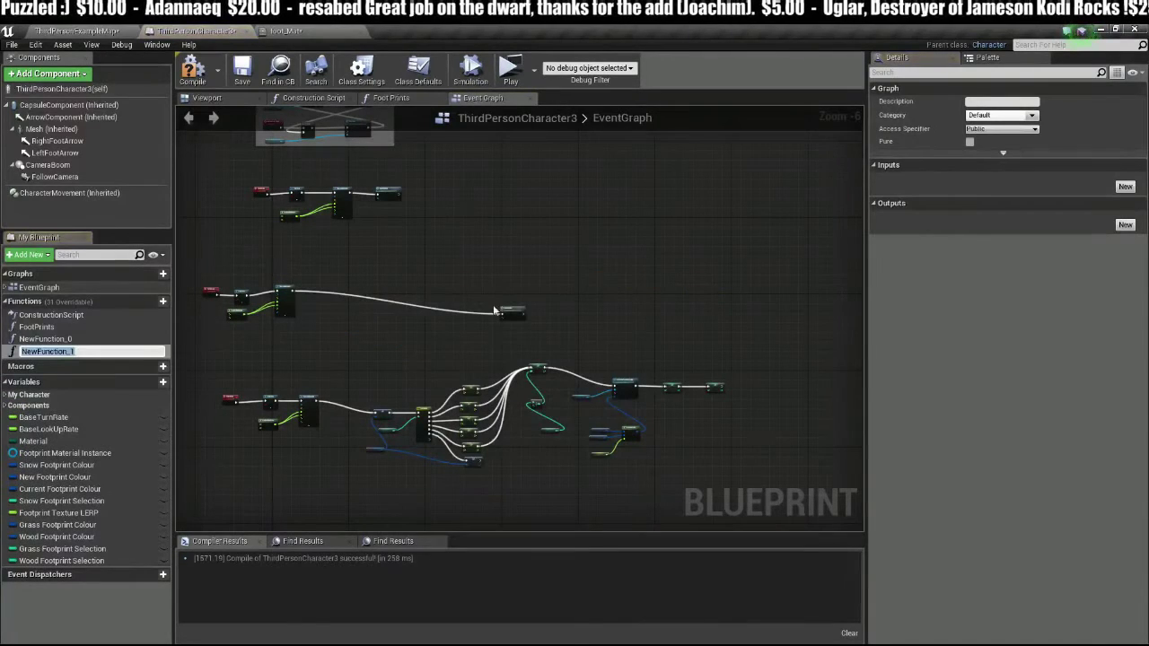
Step: Collapse the wood chain's footprint nodes into a function and place the grass and wood function nodes beside their sound nodes
drag(509, 313, 333, 292)
right_drag(452, 308, 490, 253)
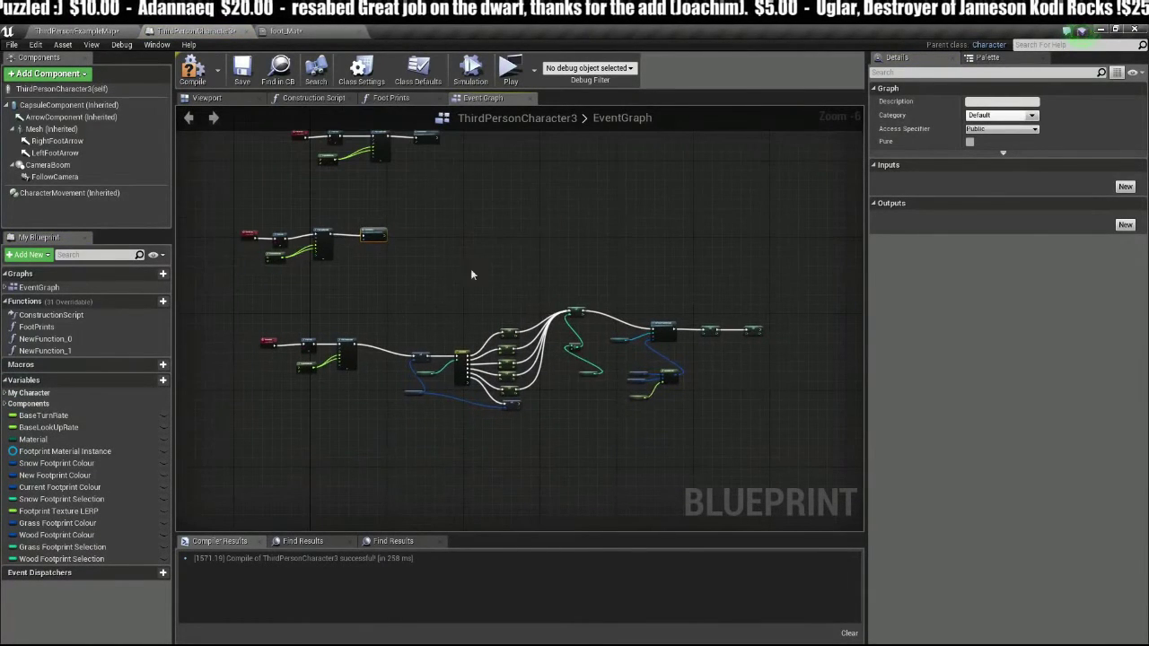
drag(386, 265, 788, 449)
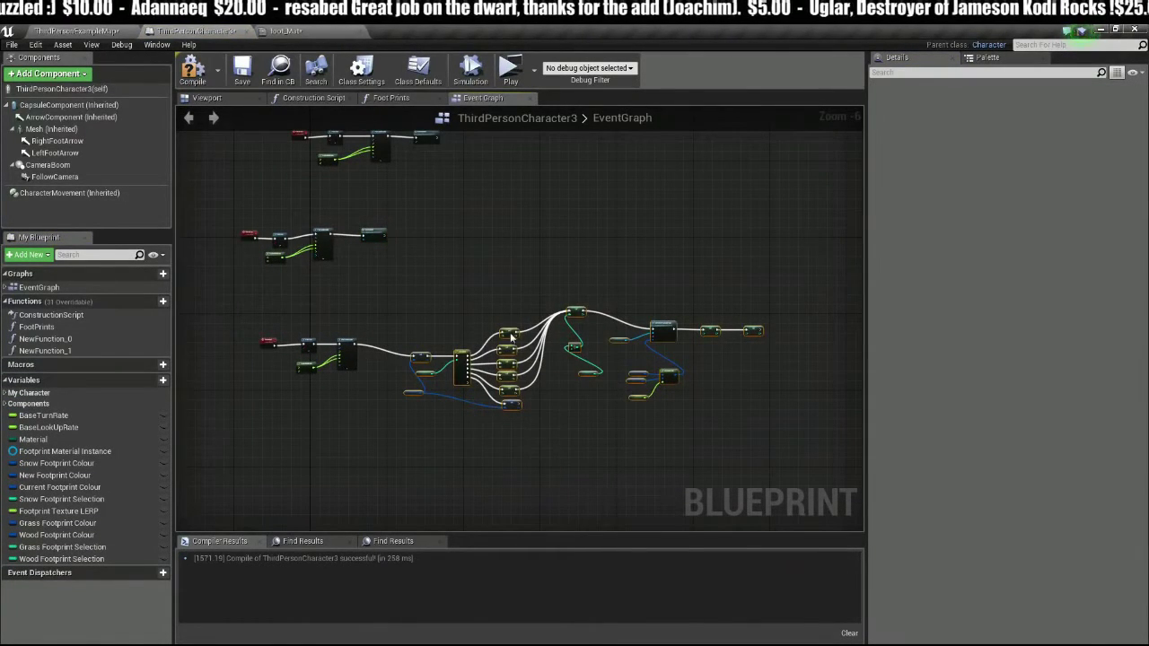
right_click(508, 337)
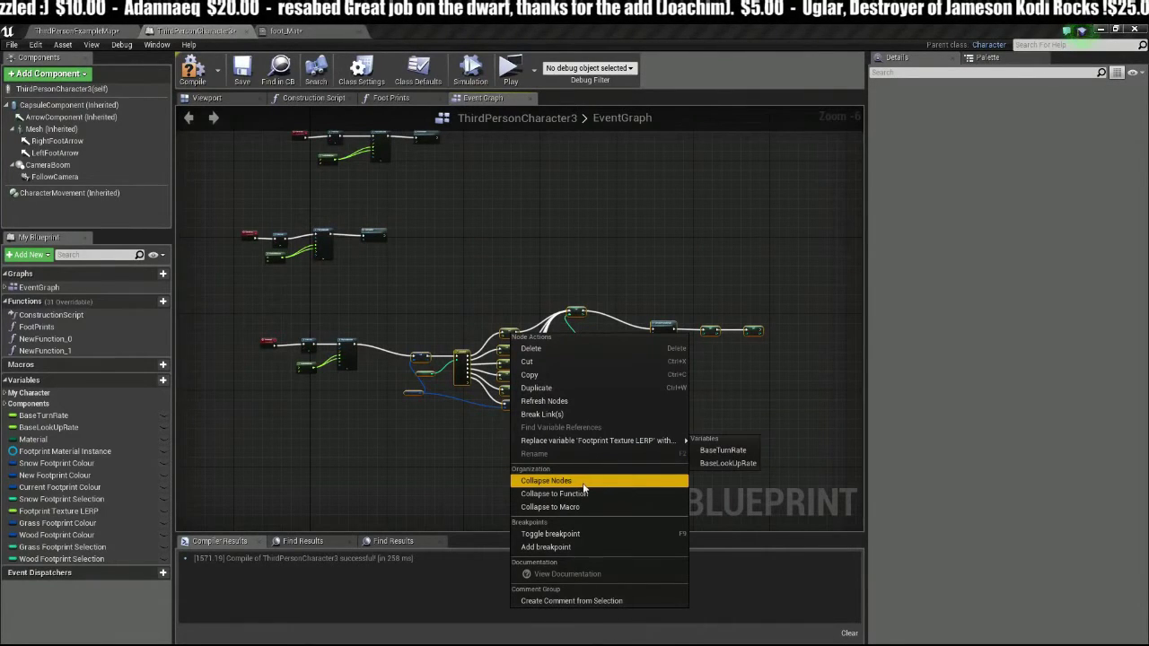
click(579, 494)
drag(566, 361, 384, 350)
Step: Move the wood and grass chains up so the three surface chains sit closely stacked beneath the Footprint Engine comment
right_drag(432, 321, 658, 350)
drag(465, 330, 634, 438)
drag(575, 372, 554, 319)
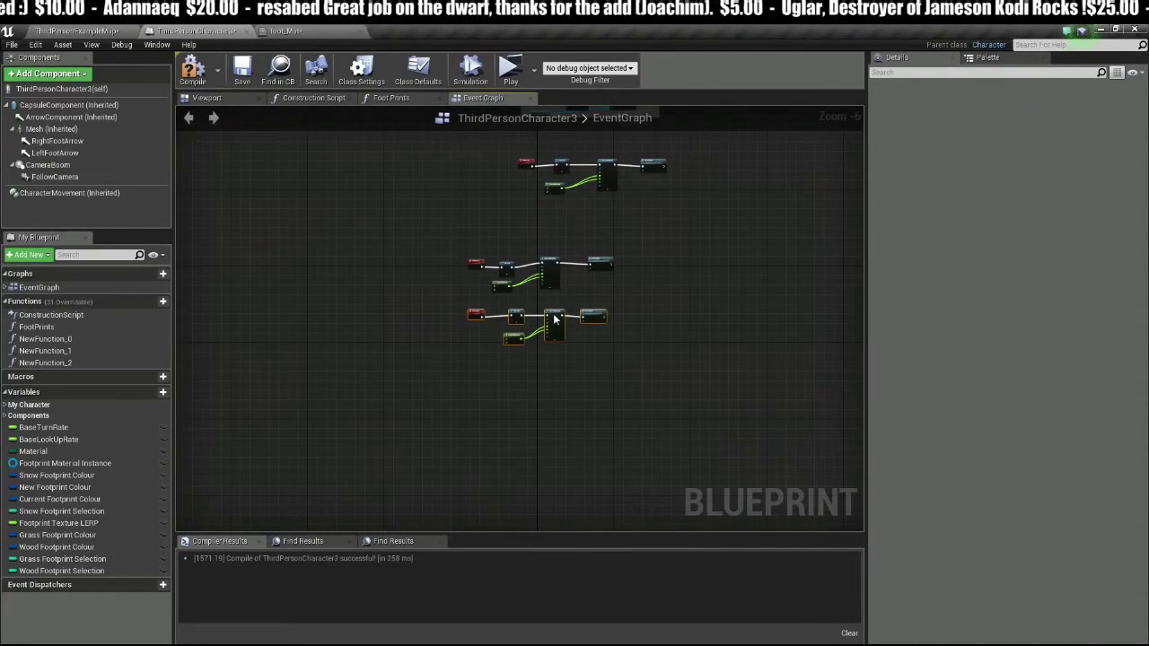
drag(425, 241, 624, 326)
drag(551, 262, 609, 213)
right_drag(642, 211, 622, 349)
click(472, 282)
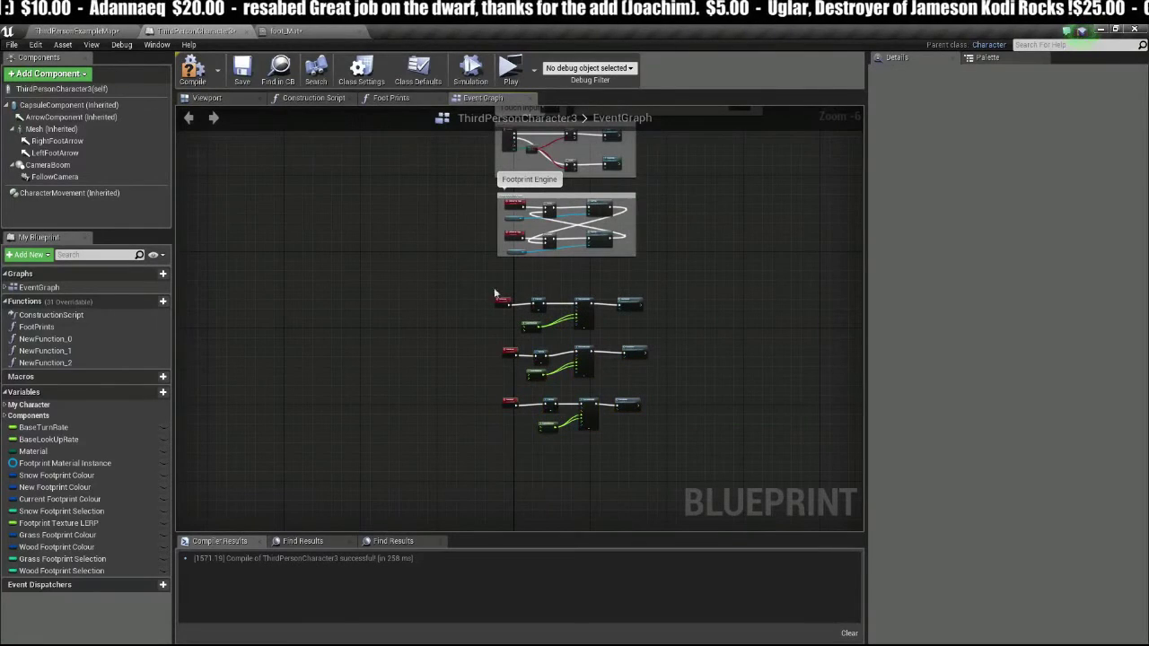
Step: Wrap the three surface chains in a comment box titled "Footprint Surface Mechanics"
drag(446, 274, 693, 465)
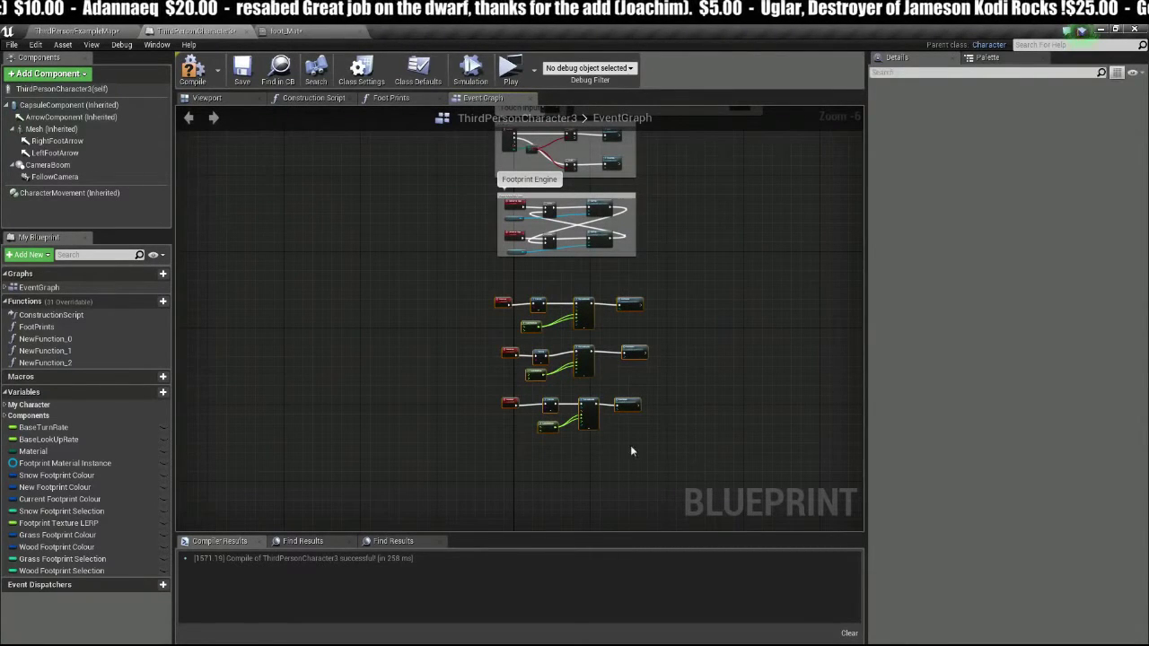
key(c)
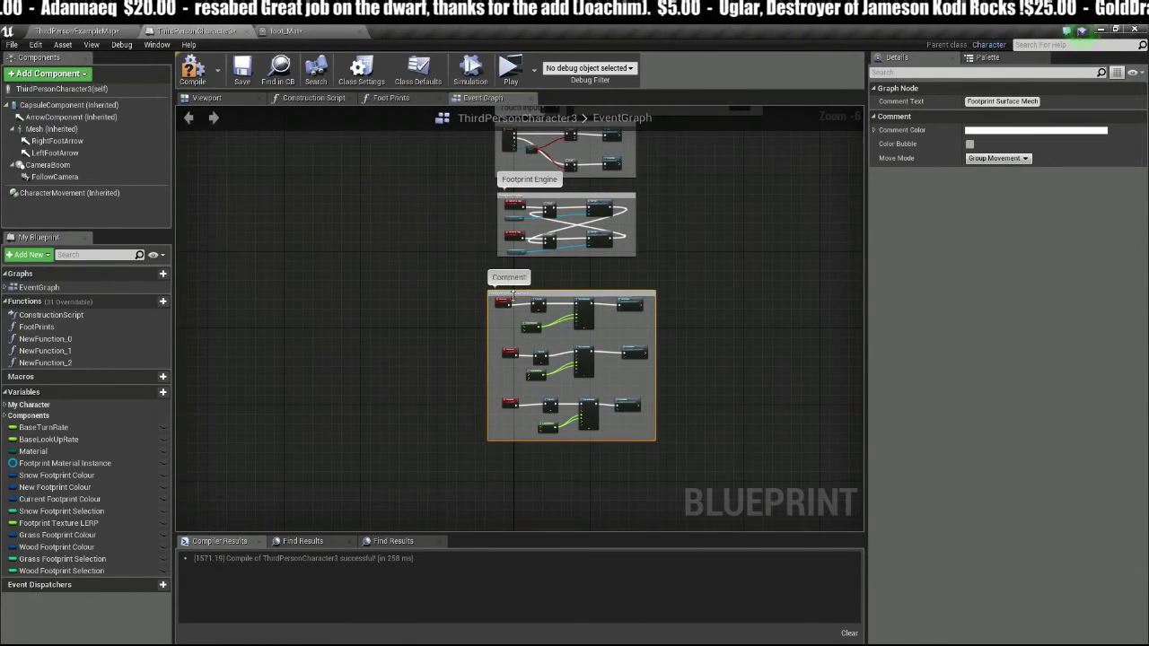
key(Return)
Step: Enclose the Footprint Engine and Footprint Surface Mechanics comments in an outer comment box titled "Footprints"
drag(430, 187, 752, 491)
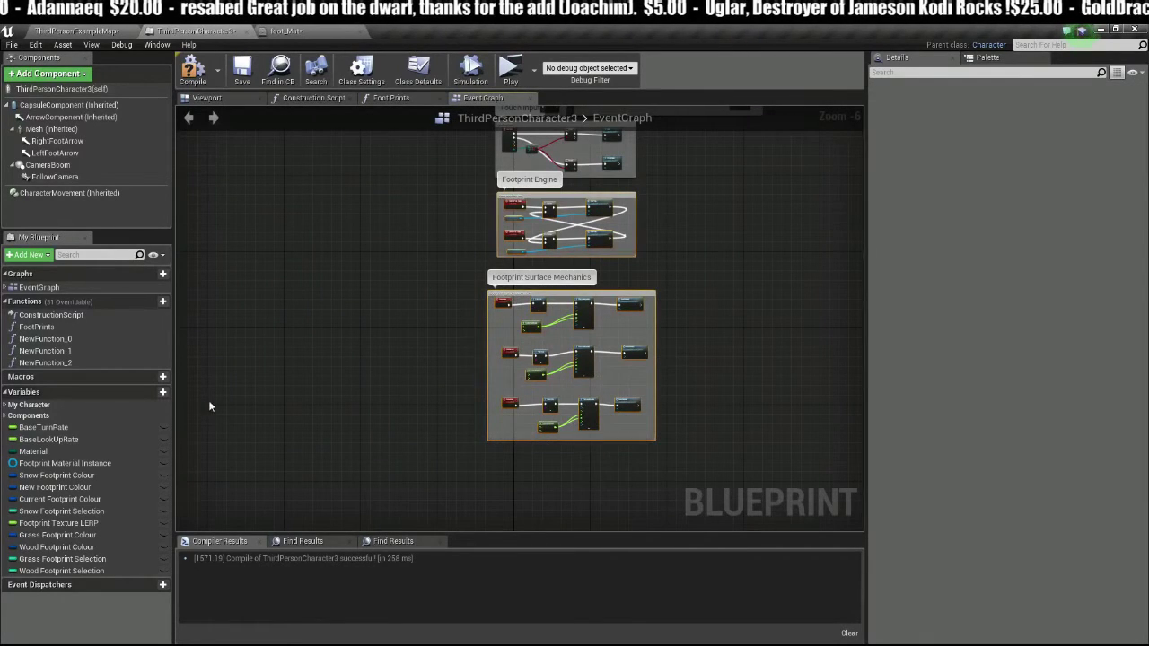
key(c)
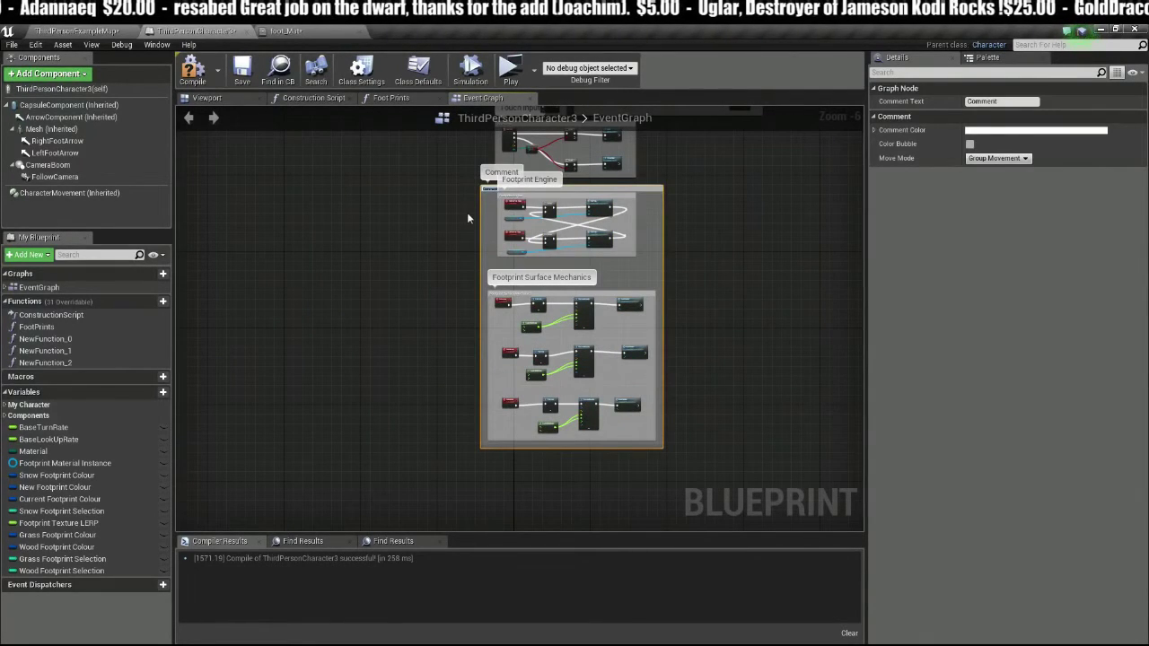
text(Footprints)
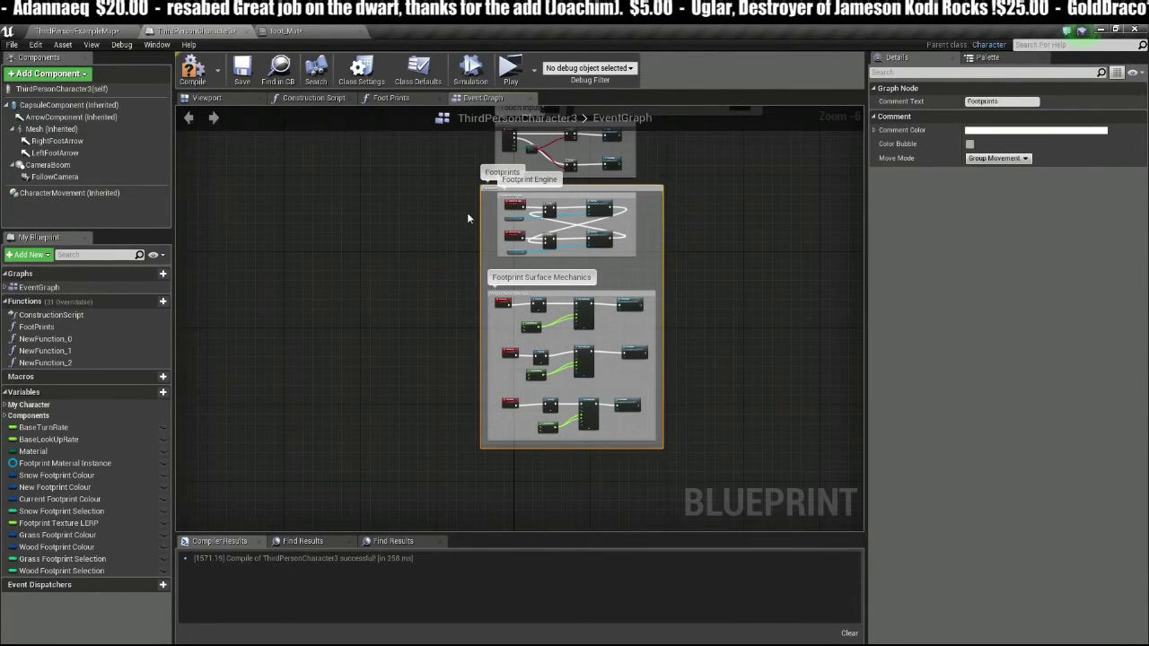
click(293, 252)
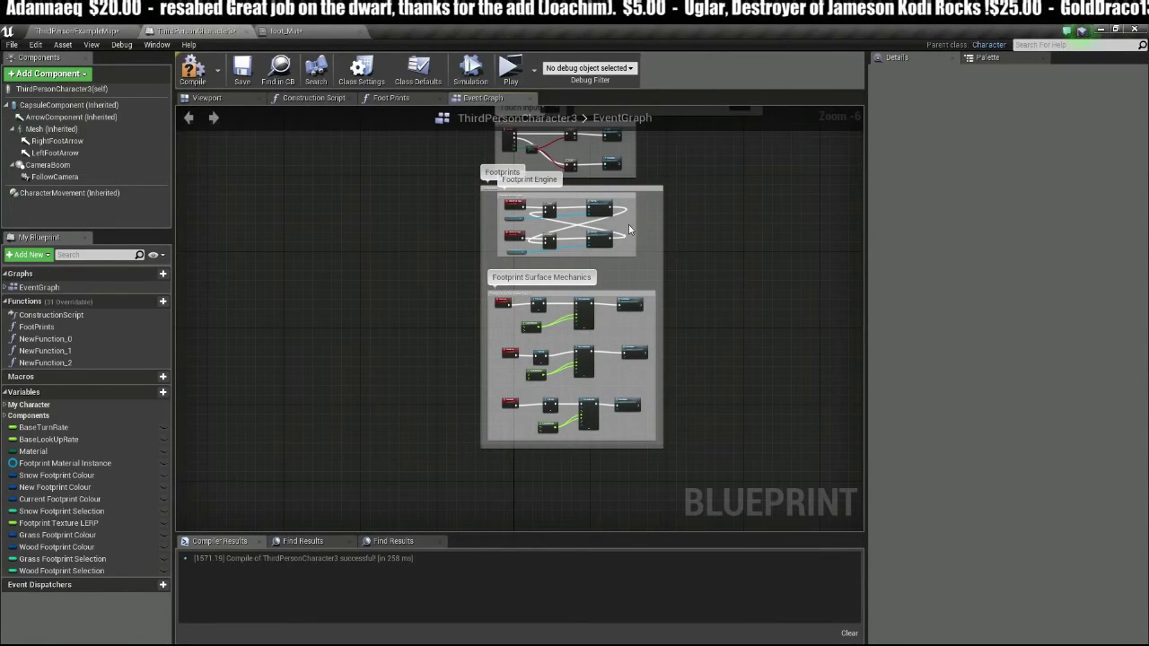
Step: Set the Footprint Engine comment's colour to pale yellow, hex FFDD7BFF
scroll(579, 192, up, 3)
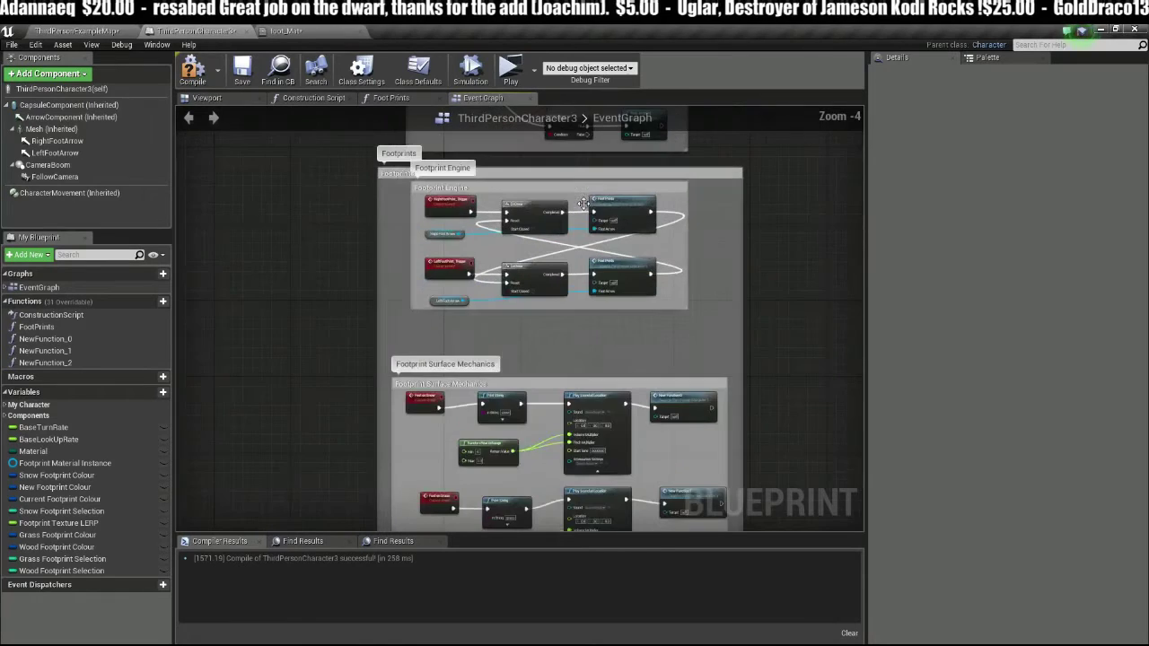
click(455, 183)
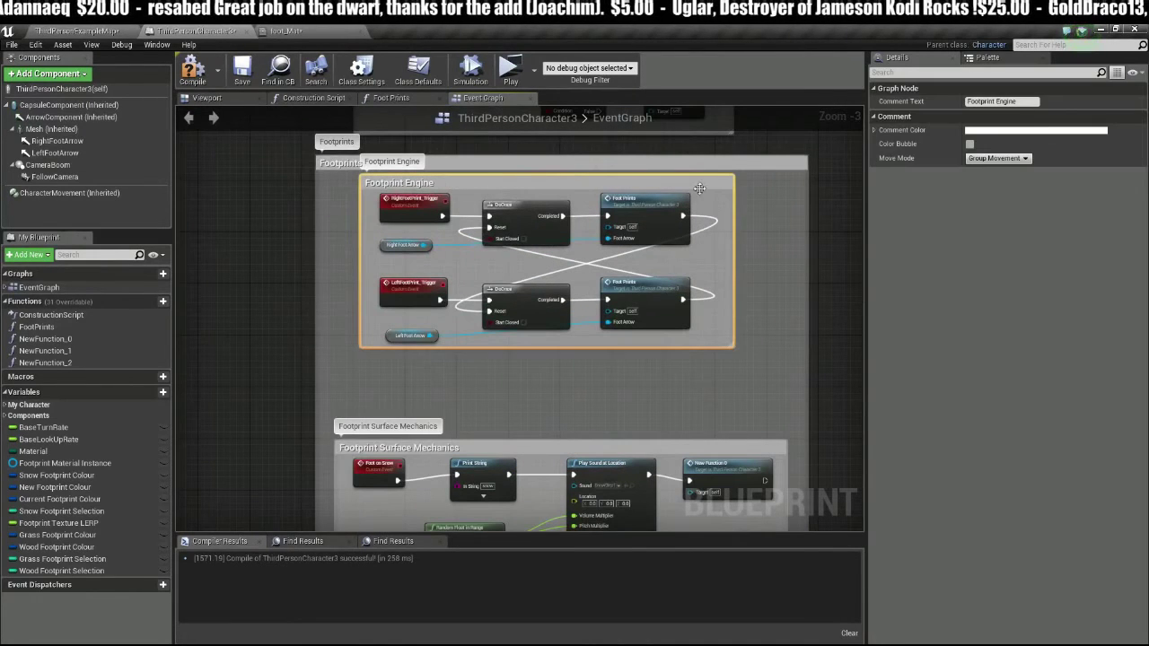
click(1021, 129)
click(945, 233)
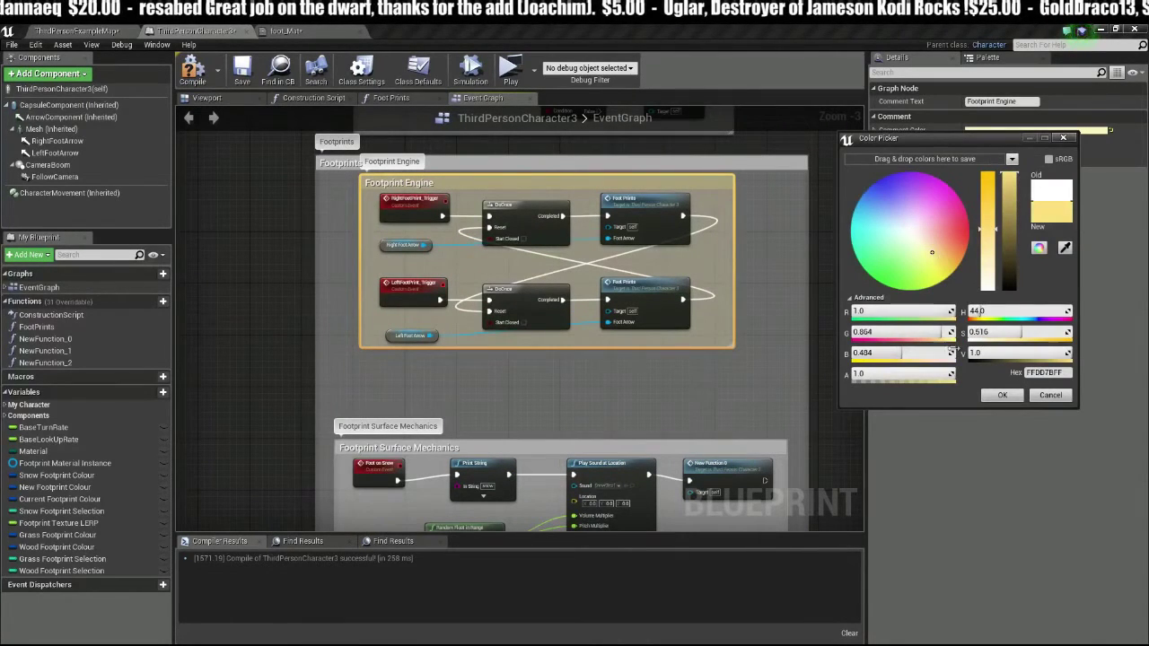
click(1000, 395)
Step: Set the Footprint Surface Mechanics comment's colour to light green, hex 87FF69FF
click(512, 449)
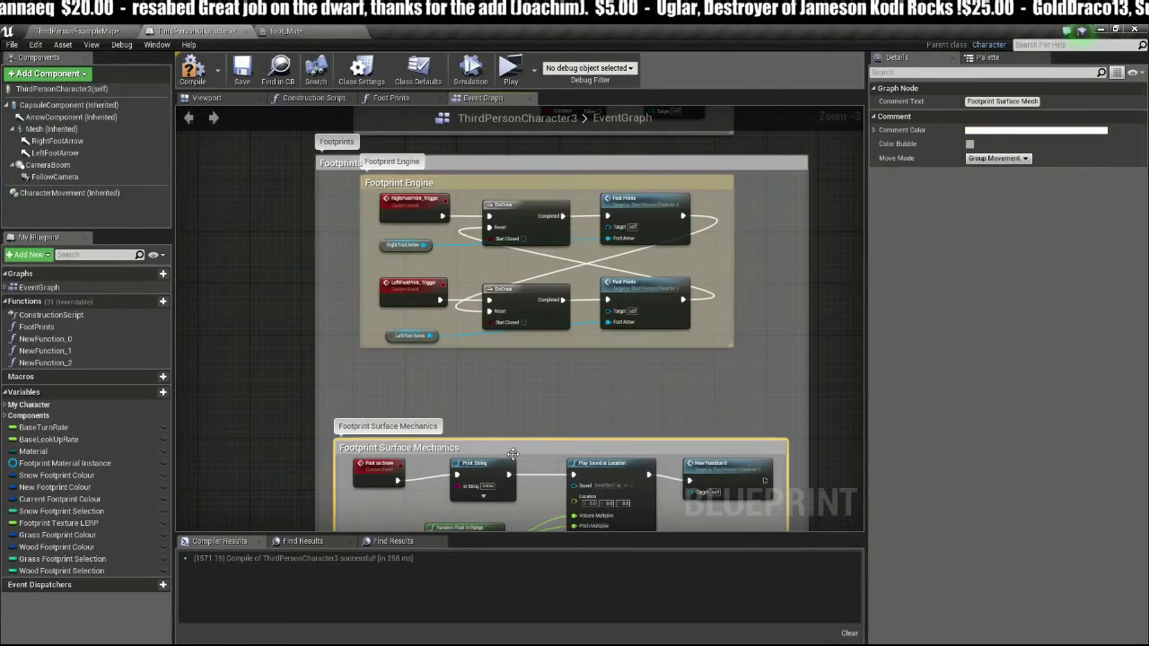
click(1021, 130)
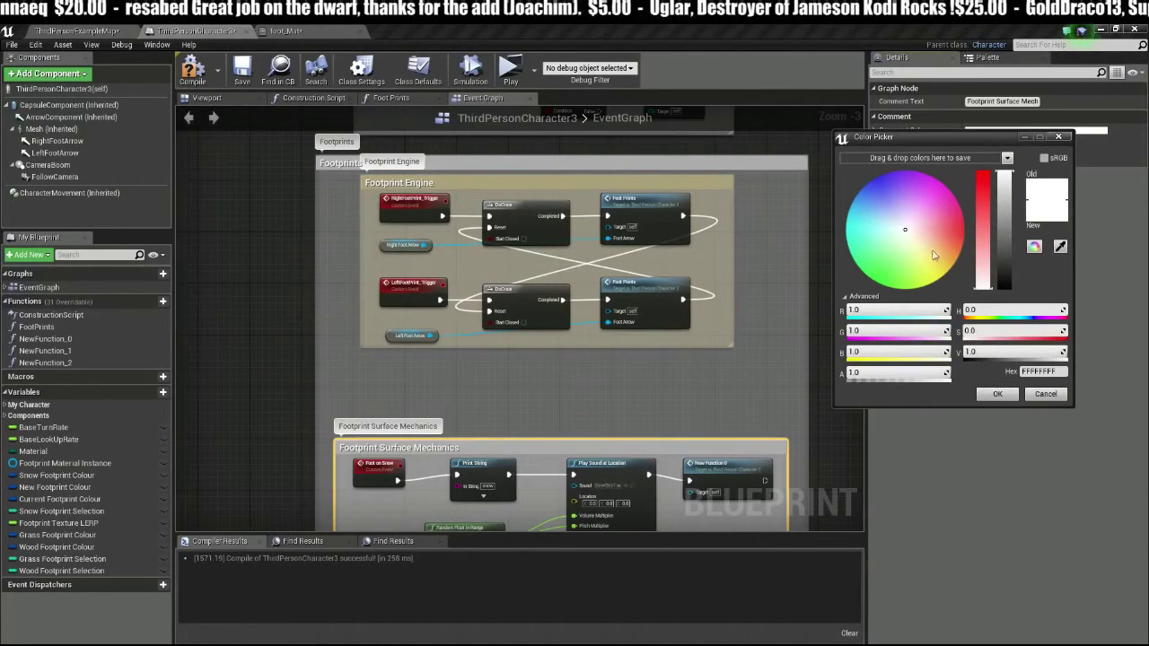
click(894, 262)
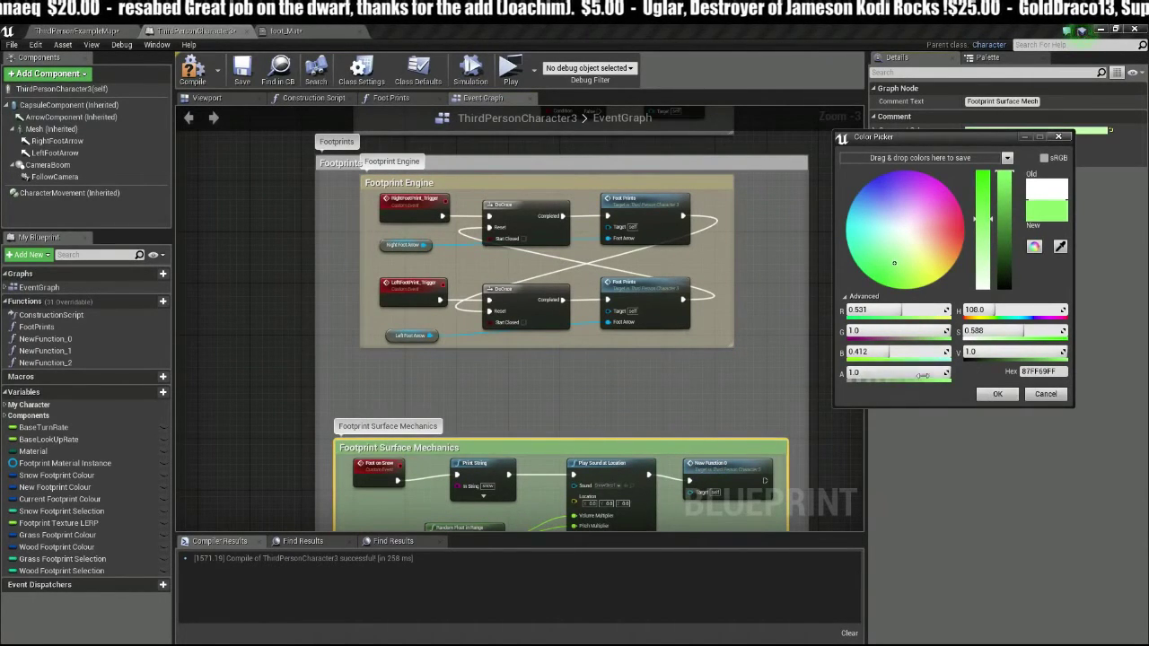
click(983, 394)
click(847, 366)
Step: Move the whole Footprints comment group slightly down, away from the Touch input comment
scroll(851, 369, down, 6)
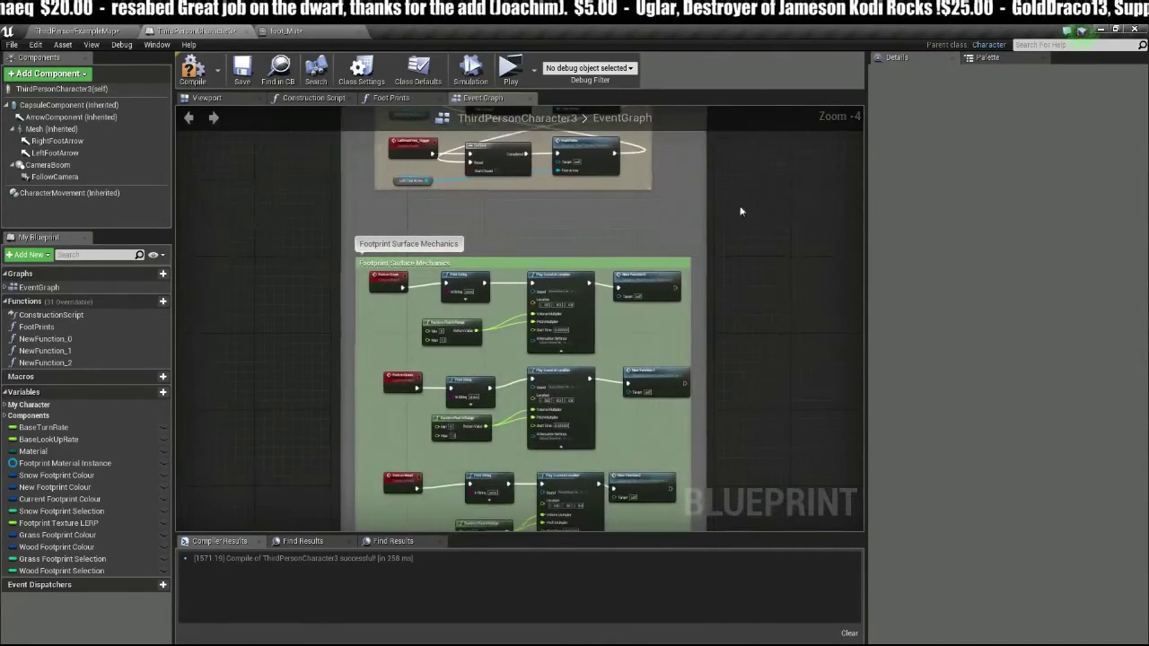
scroll(729, 236, up, 2)
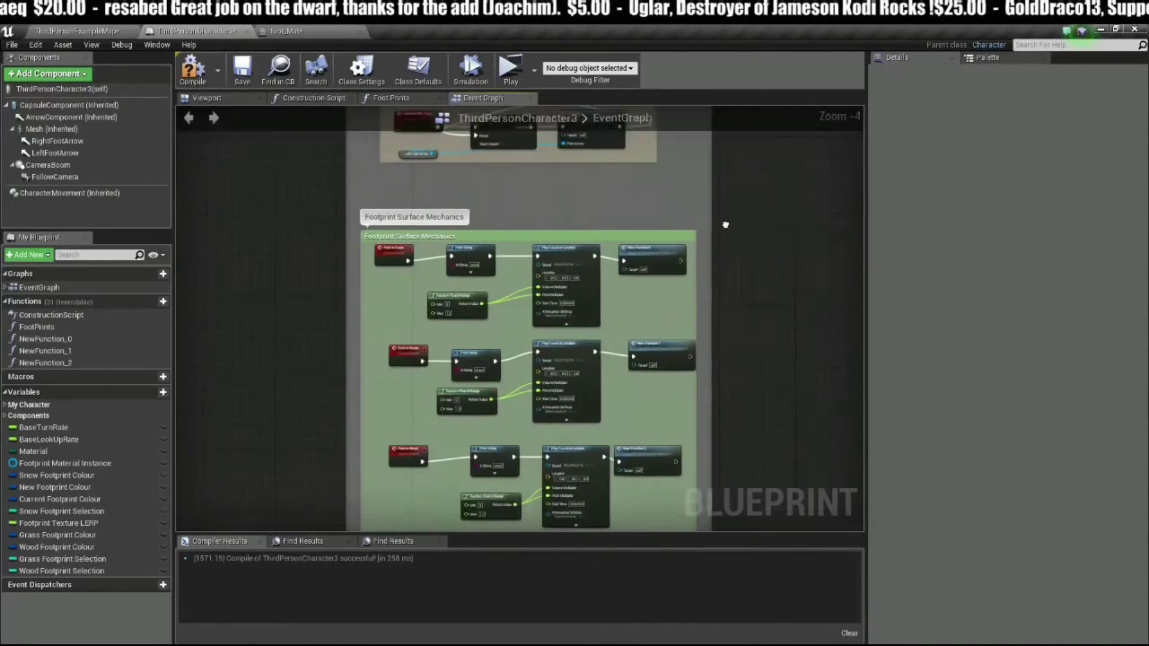
right_drag(789, 194, 596, 336)
scroll(752, 219, down, 3)
right_drag(385, 521, 385, 496)
drag(402, 497, 653, 257)
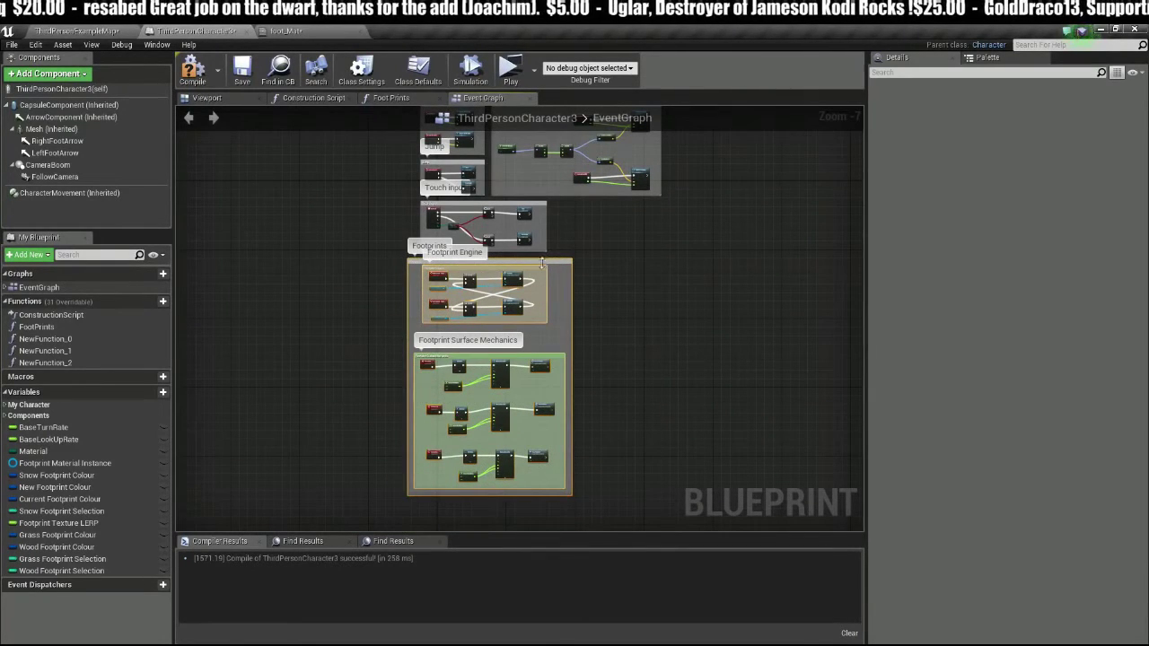
drag(561, 266, 561, 274)
scroll(602, 318, up, 2)
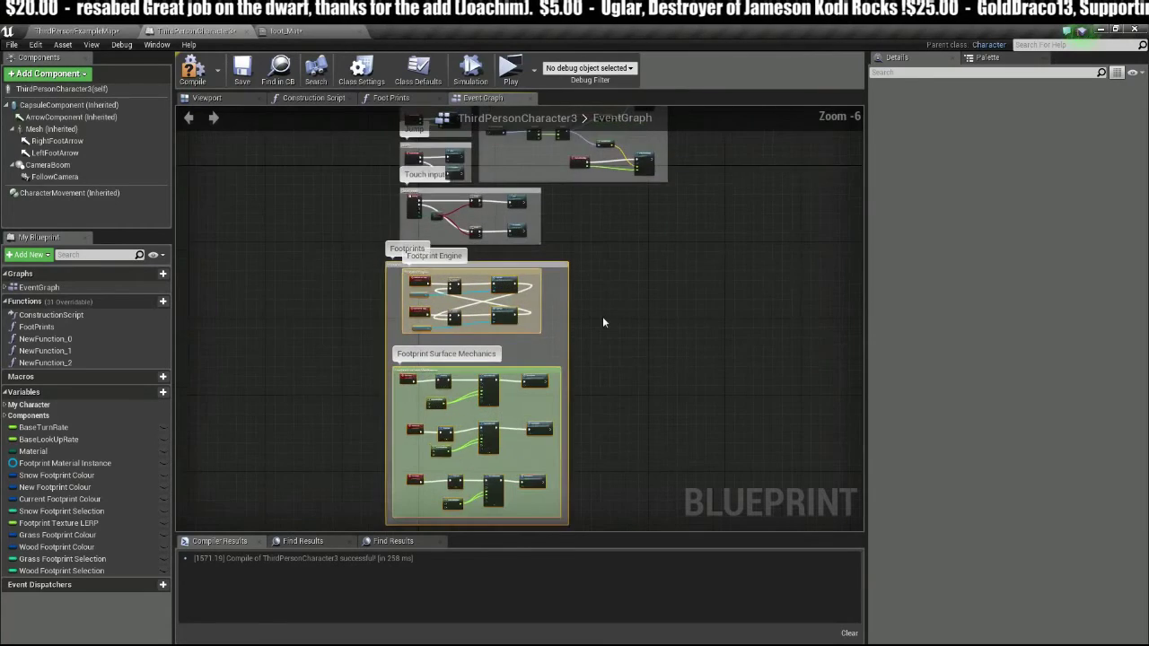
Step: Open the FootPrints function and examine its foot arrow, line trace, hit result and decal spawning nodes
right_drag(602, 319, 860, 344)
scroll(700, 325, up, 3)
double_click(529, 258)
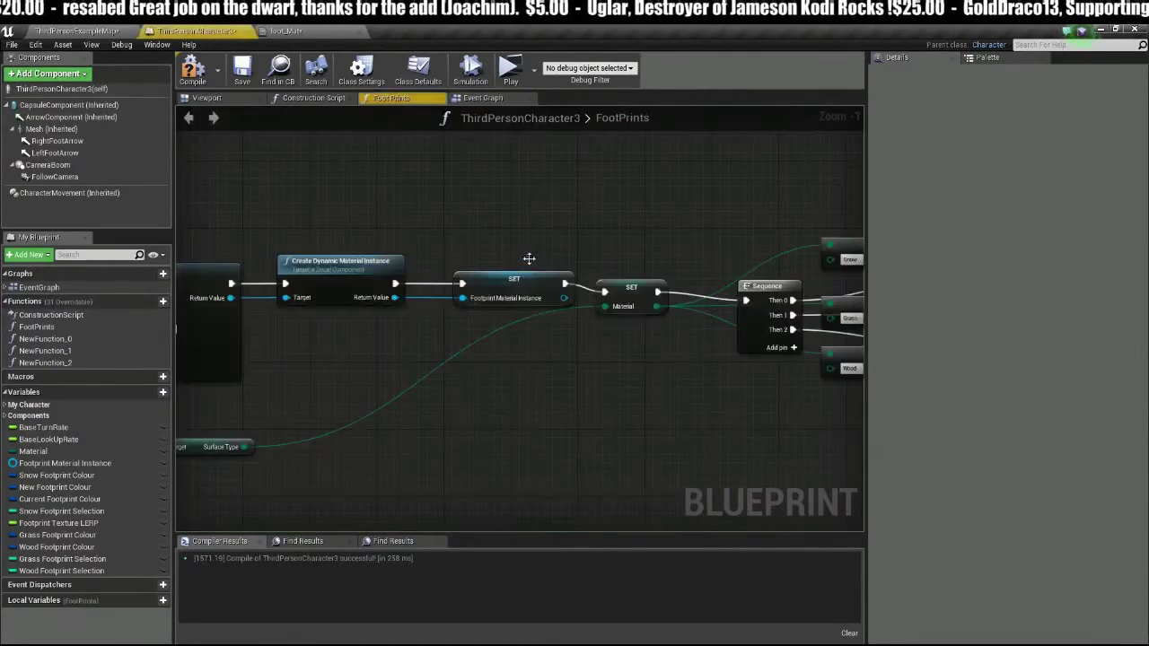
right_drag(410, 372, 713, 360)
right_drag(443, 358, 785, 355)
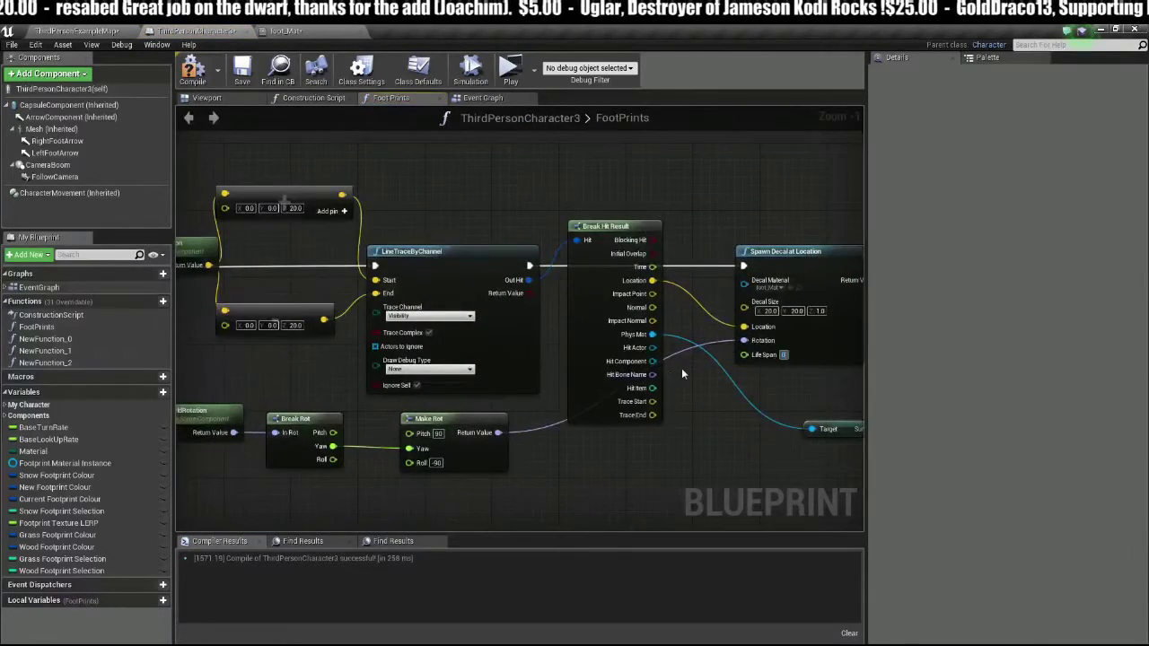
scroll(687, 359, down, 4)
scroll(686, 357, up, 4)
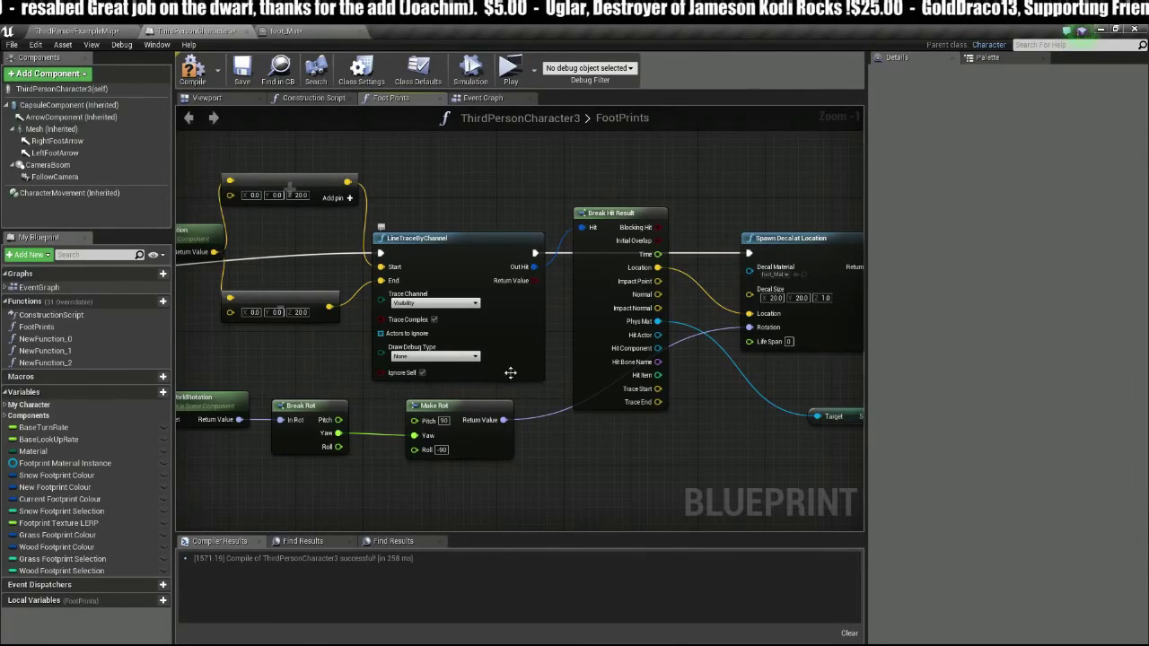
scroll(401, 378, down, 4)
right_drag(392, 386, 576, 318)
scroll(669, 357, up, 2)
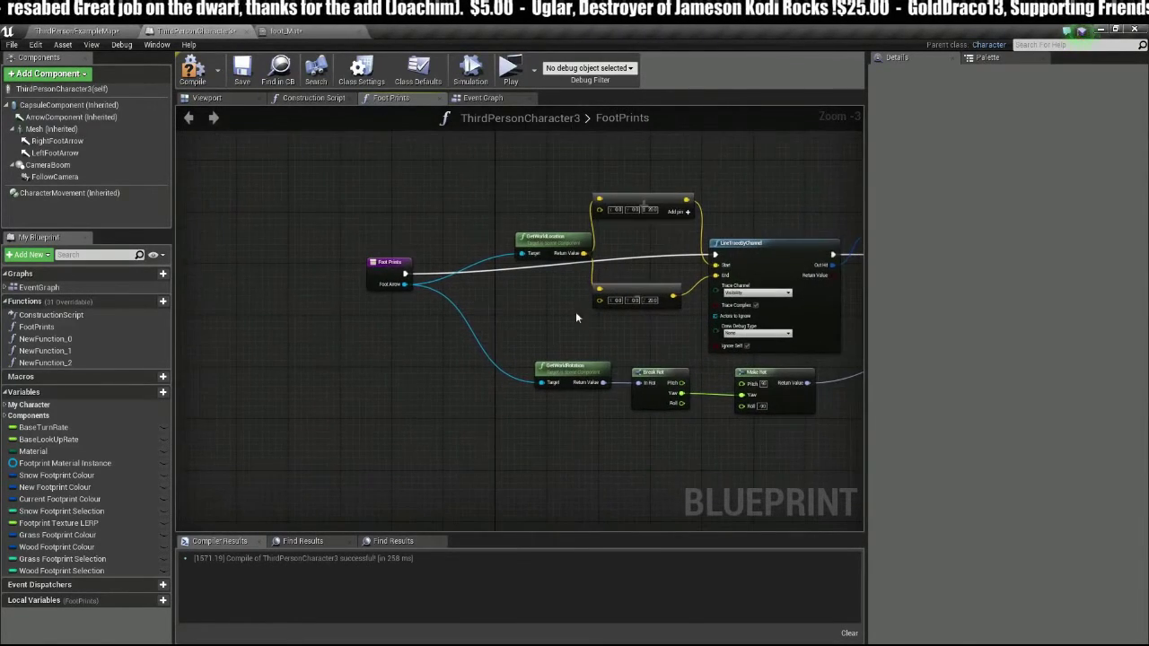
click(304, 99)
click(391, 98)
Step: Shift the Material SET node and the Sequence with its surface branches away from the Footprint Material Instance SET node to free up space
right_drag(554, 166, 429, 117)
right_drag(707, 266, 468, 316)
right_drag(370, 301, 492, 307)
right_drag(834, 292, 791, 250)
right_drag(451, 287, 448, 333)
right_drag(608, 294, 430, 296)
drag(435, 217, 854, 420)
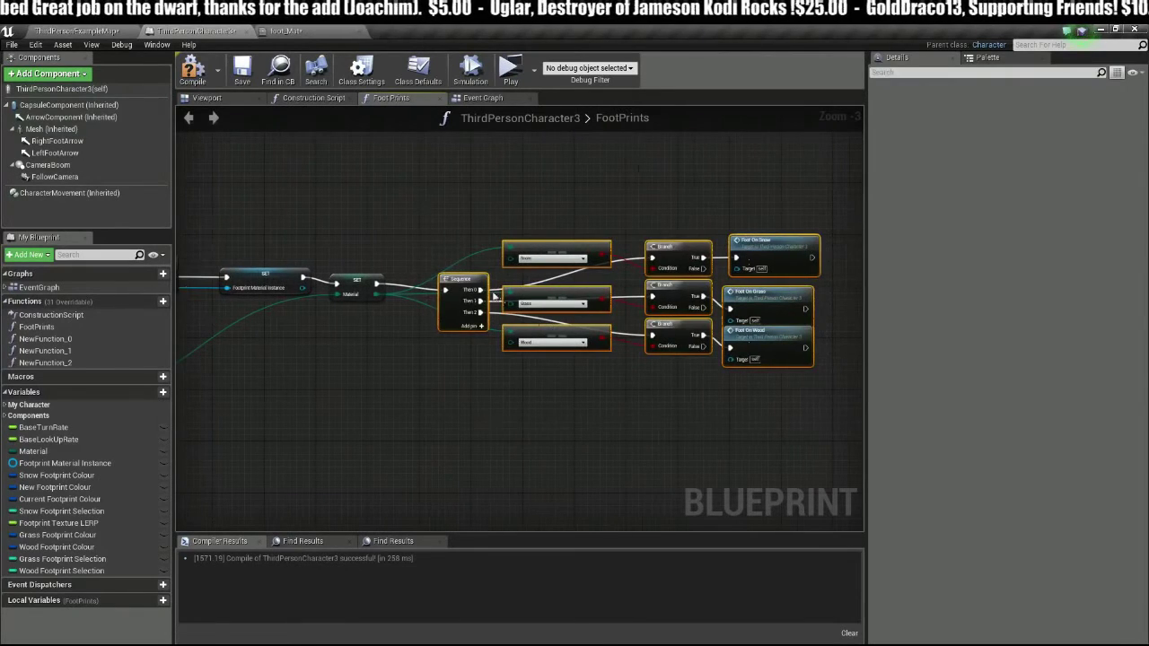
drag(466, 285, 538, 283)
drag(373, 274, 464, 281)
drag(433, 222, 852, 412)
drag(410, 274, 515, 280)
click(285, 327)
Step: Insert a Play Sound at Location node between the Footprint Material Instance SET and the Material SET nodes
right_drag(323, 363, 580, 409)
drag(460, 316, 564, 321)
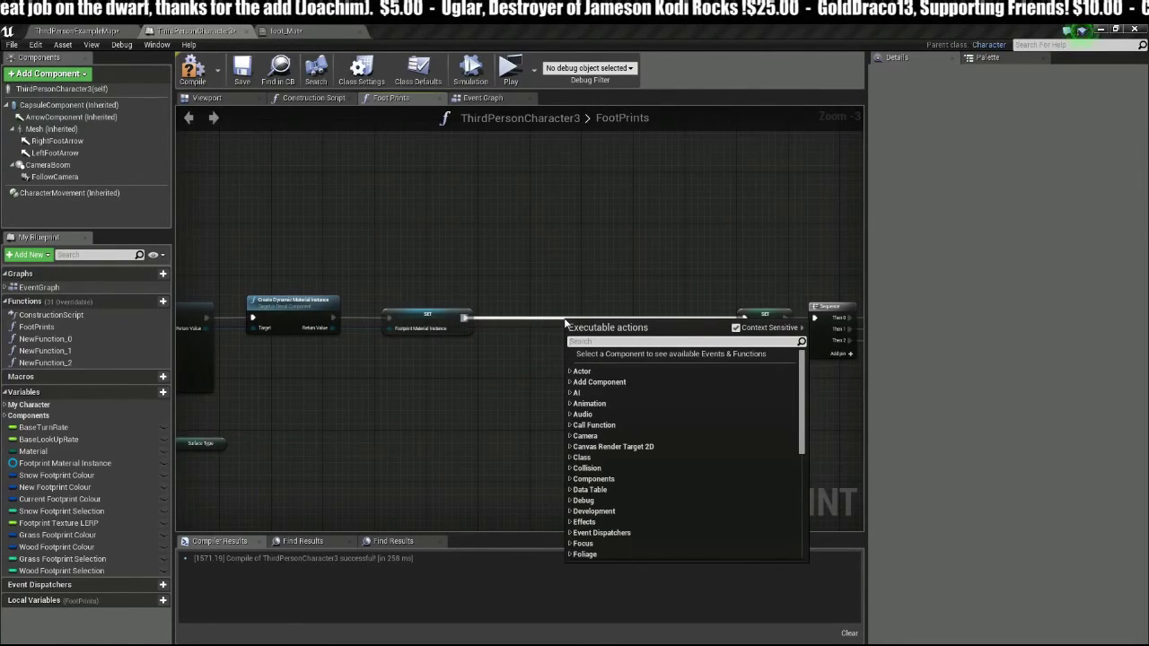
text(att)
key(BackSpace)
key(BackSpace)
key(BackSpace)
text(s)
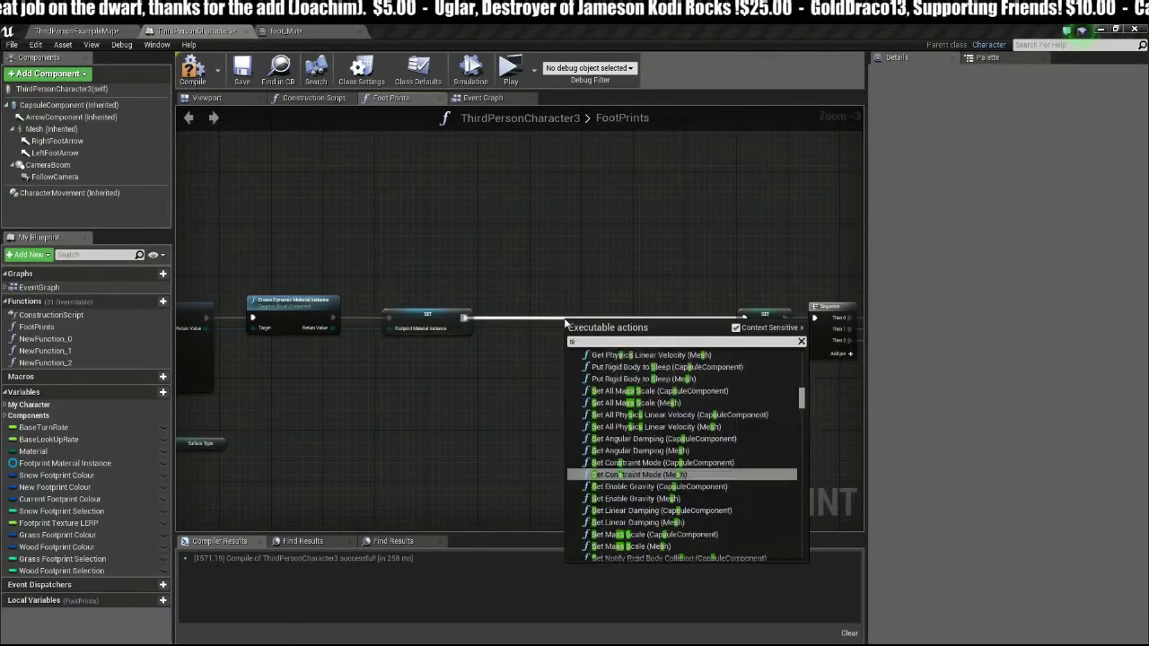
text(ound at lo)
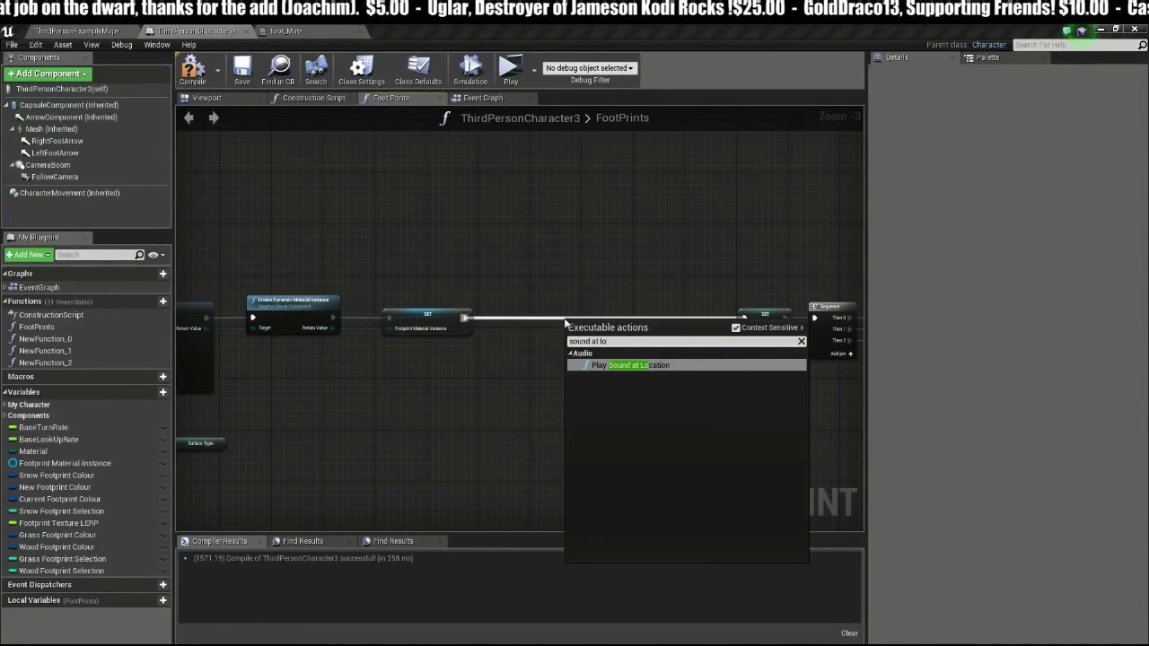
key(Return)
drag(594, 320, 563, 301)
click(517, 404)
Step: Assign the BodyStep1 sound wave to the new Play Sound at Location node
click(575, 329)
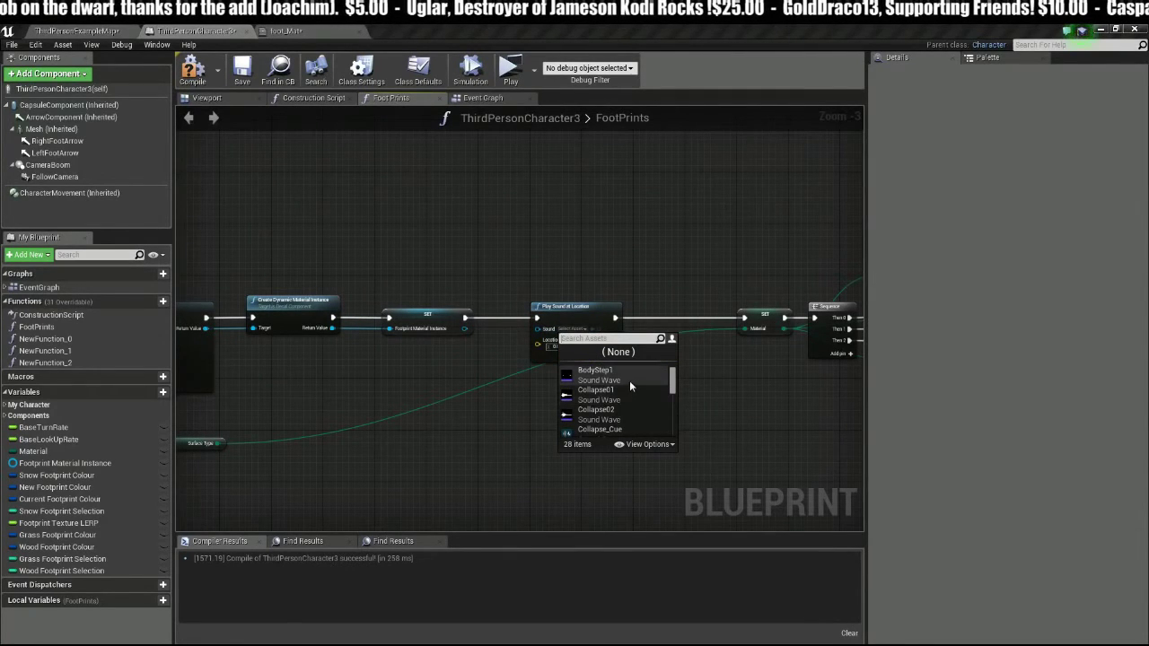
scroll(631, 381, down, 2)
scroll(631, 380, down, 8)
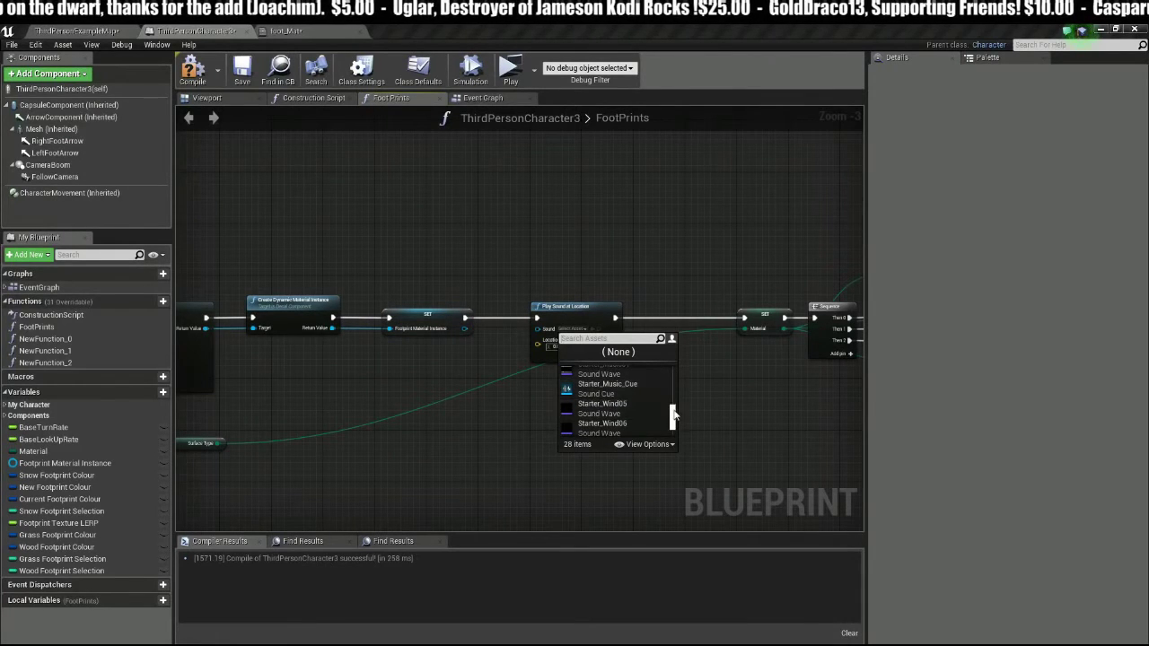
drag(673, 426, 674, 366)
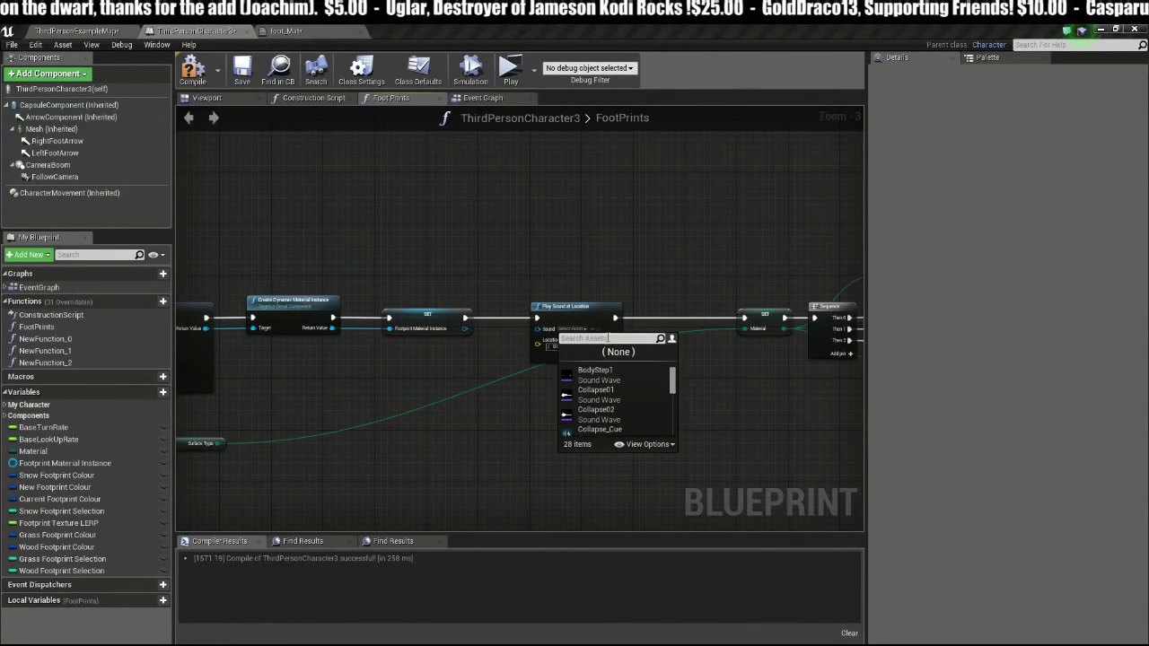
click(609, 337)
text(step)
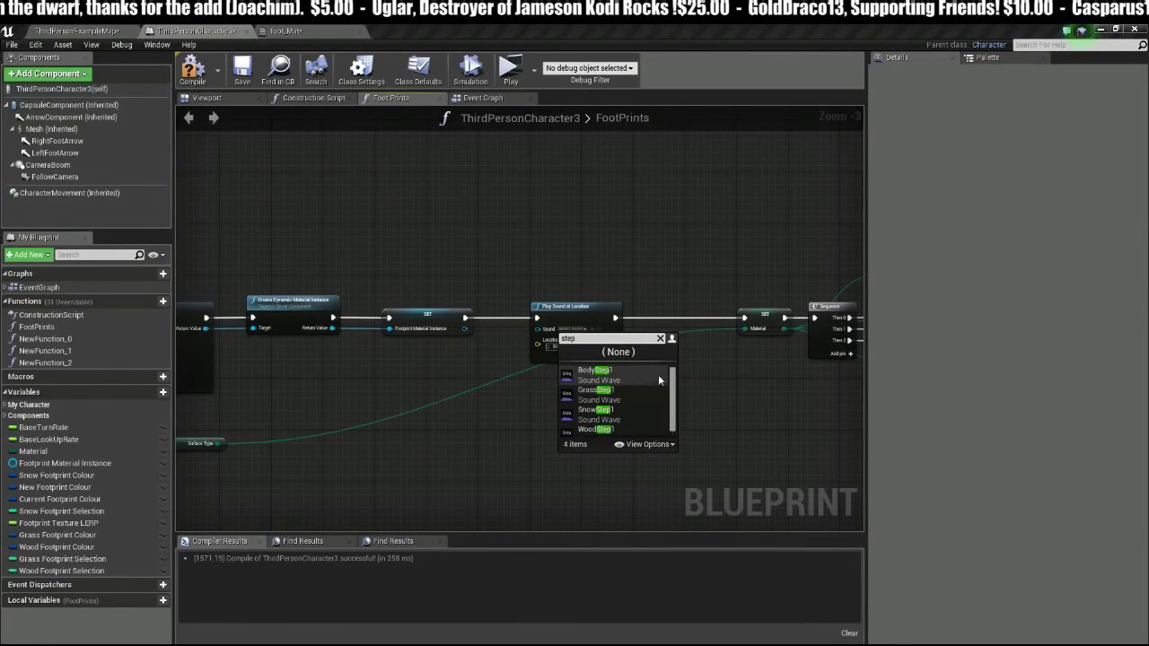
click(618, 370)
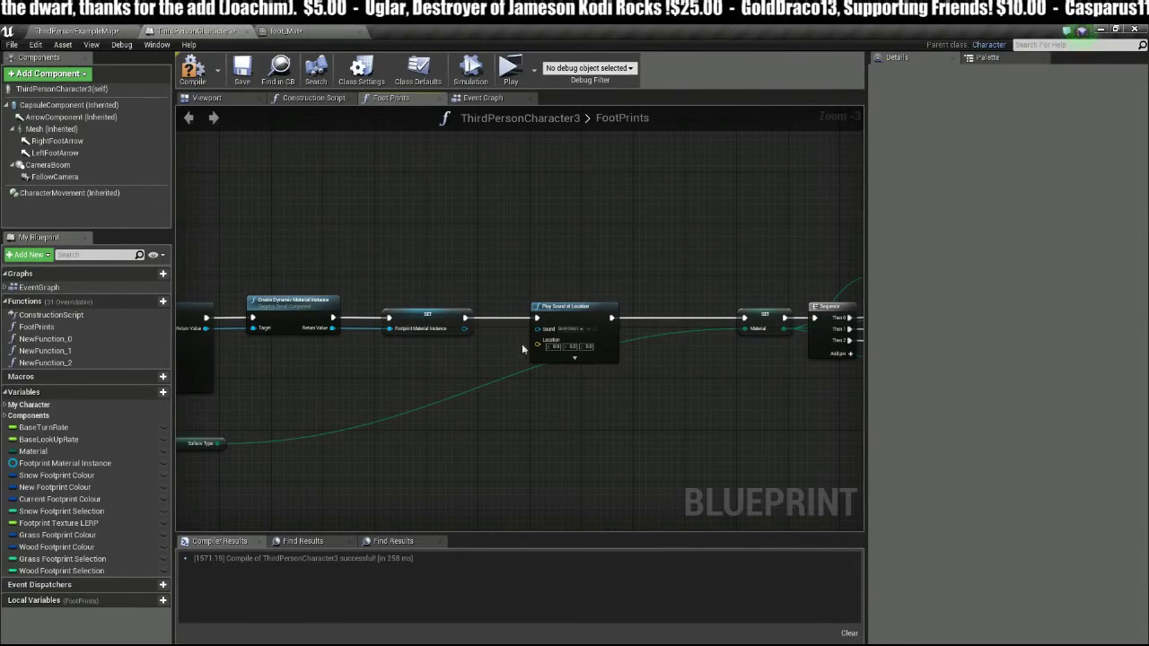
Step: Compile and save the ThirdPersonCharacter3 blueprint
click(192, 72)
click(243, 73)
scroll(548, 403, up, 2)
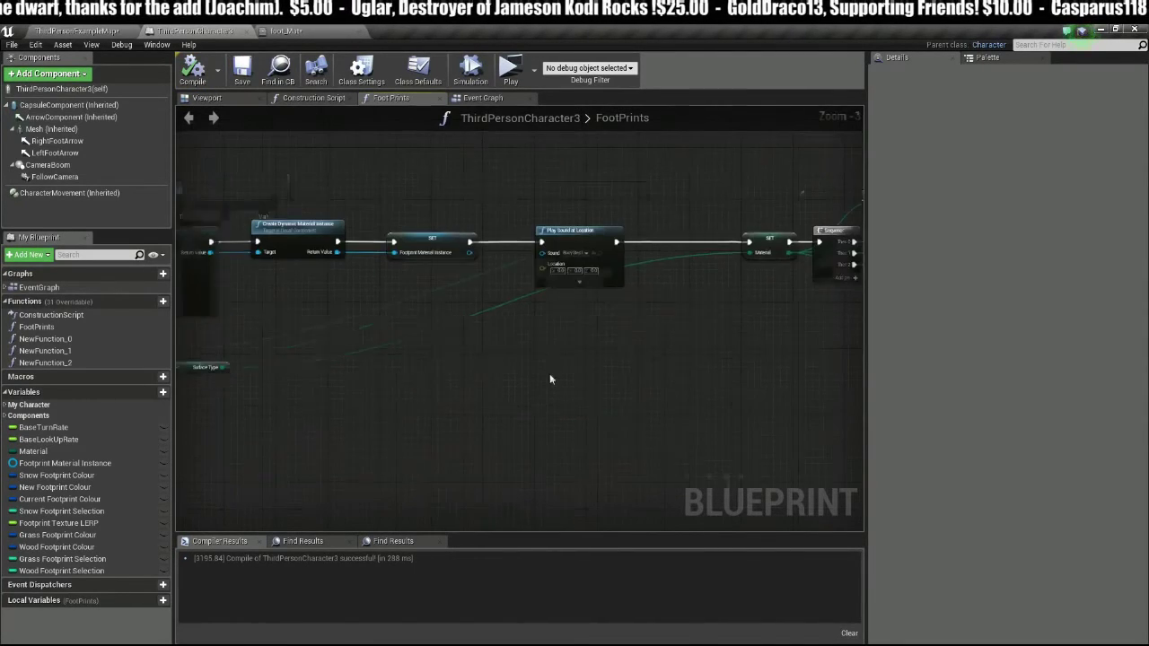
Step: Launch the game preview and run the character onto the white snow block to test the footstep sound
click(508, 70)
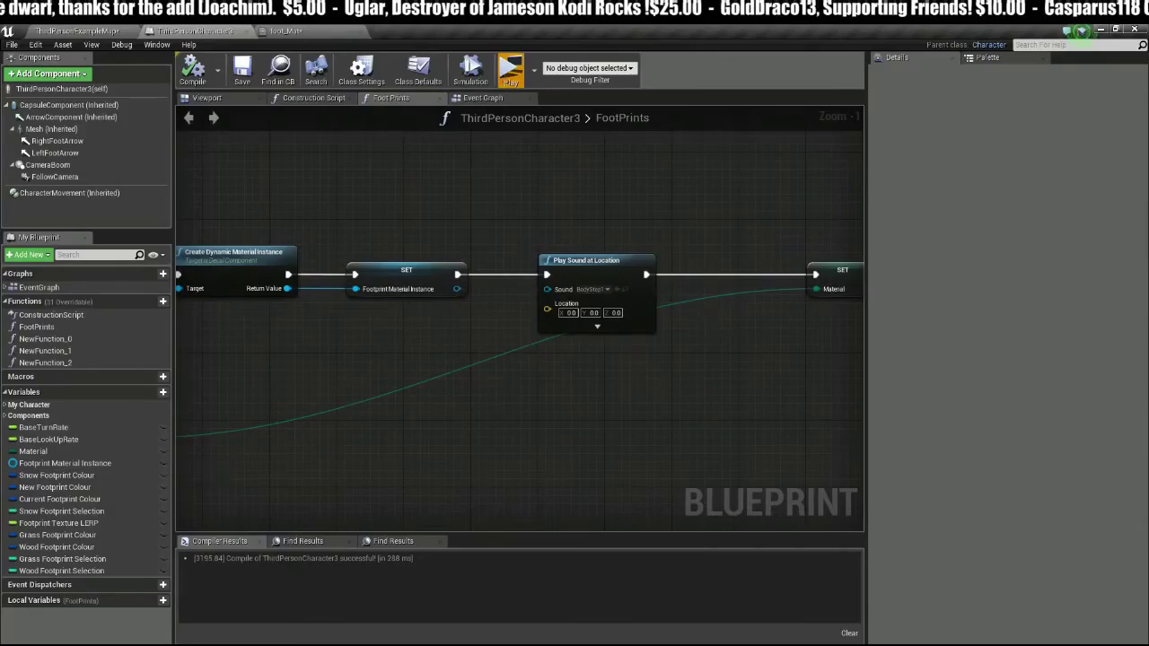
key(d)
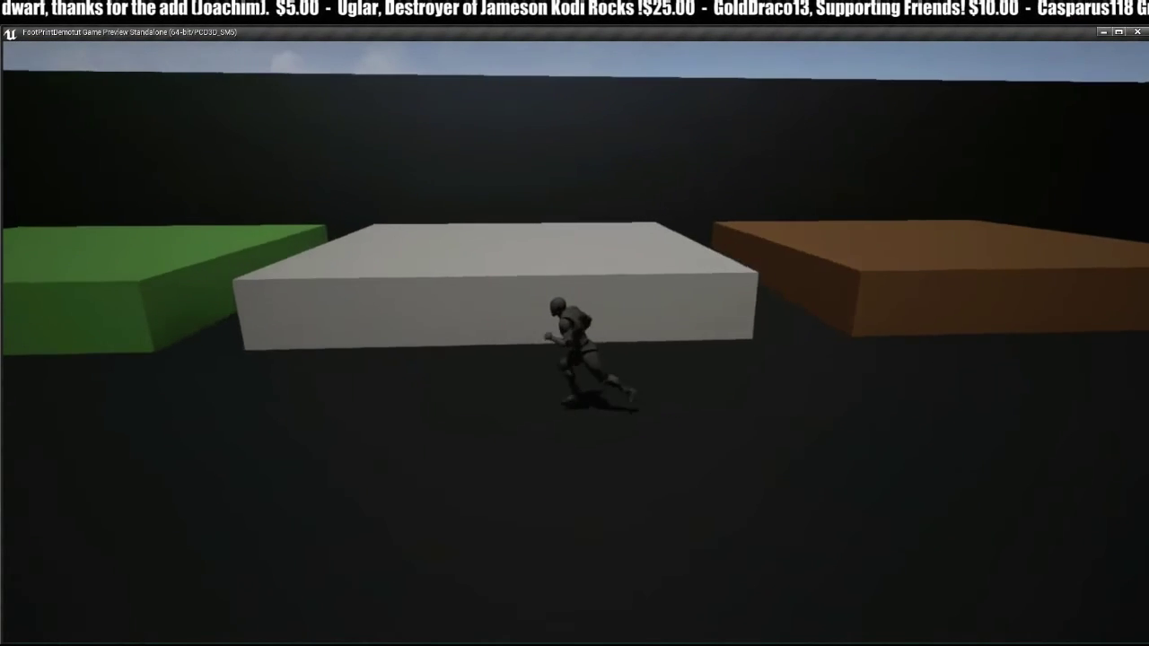
key(s)
key(a)
key(d)
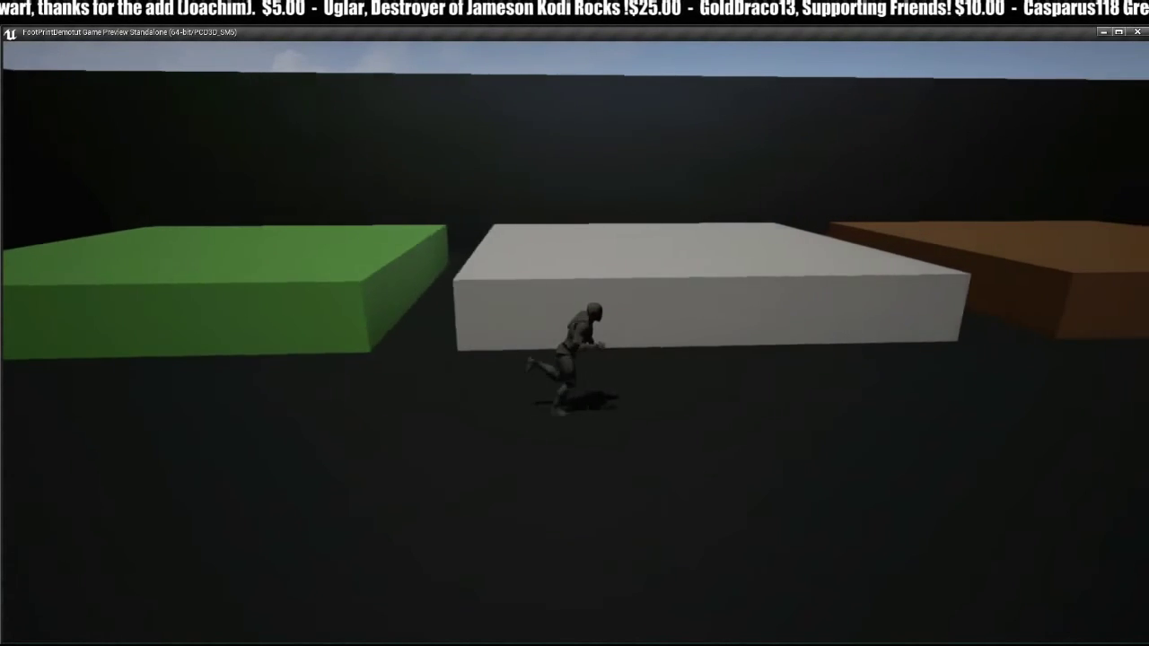
key(w)
key(space)
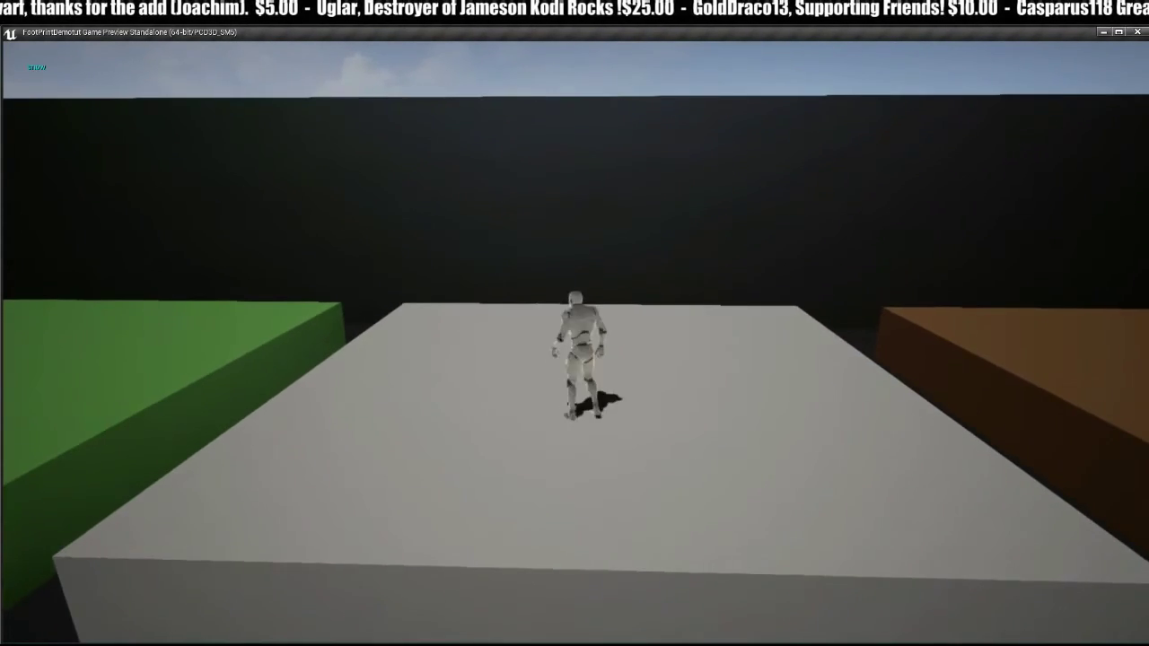
key(a)
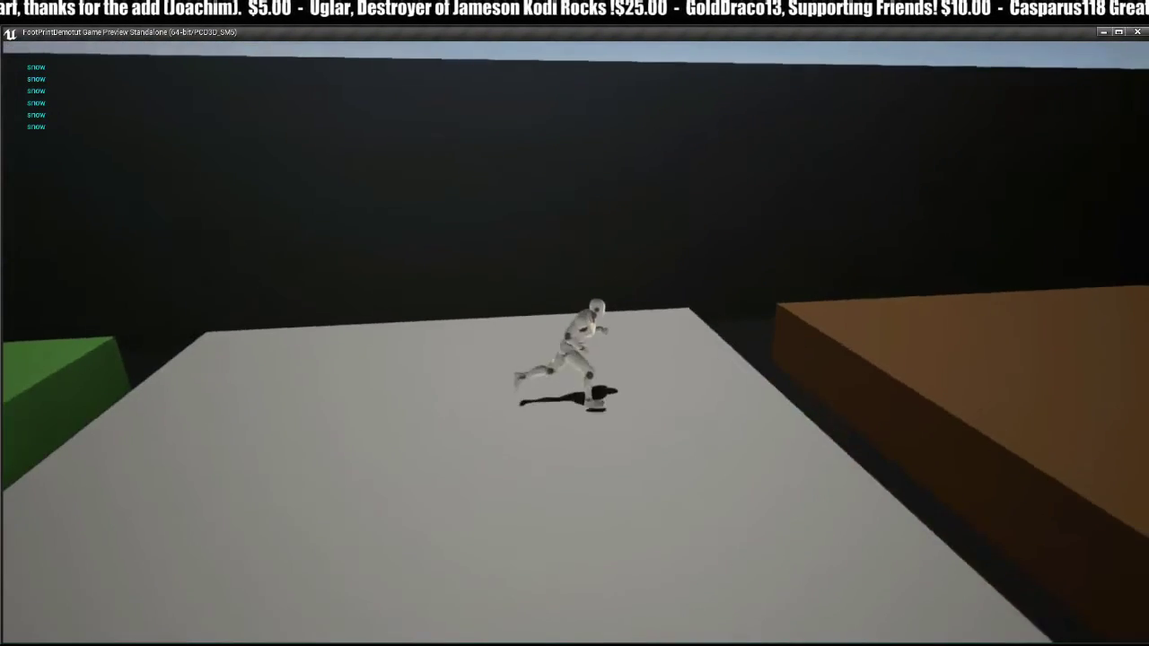
key(a)
Step: Run the character off the snow block and around the dark floor to check footsteps there
key(s)
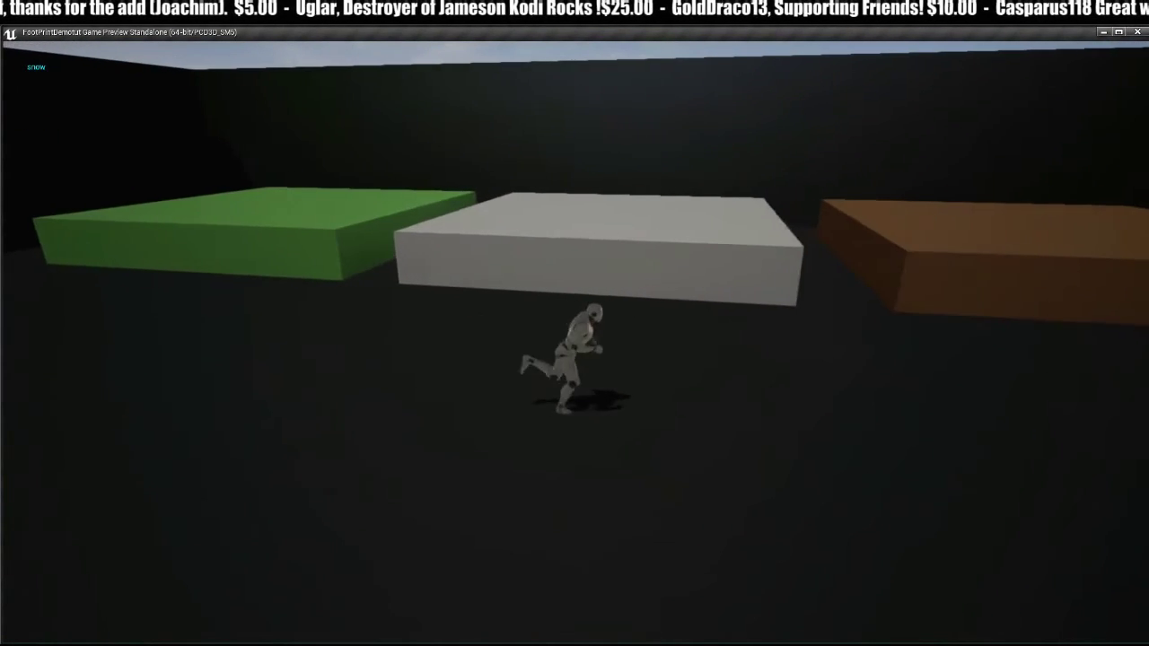
key(s)
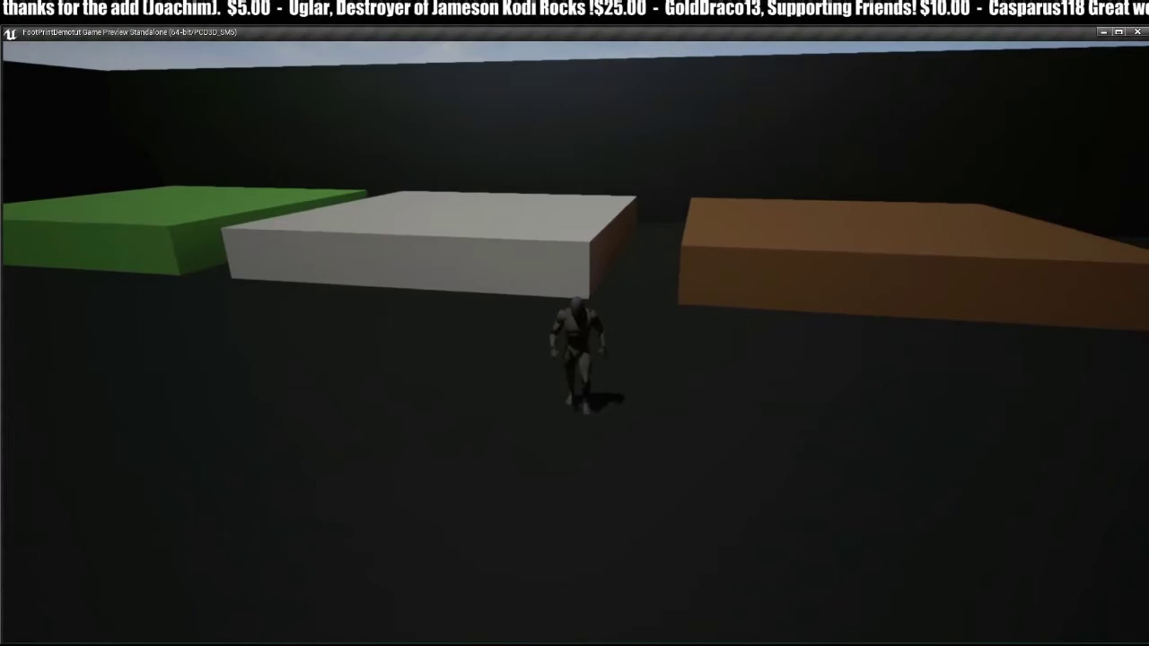
key(a)
key(a)
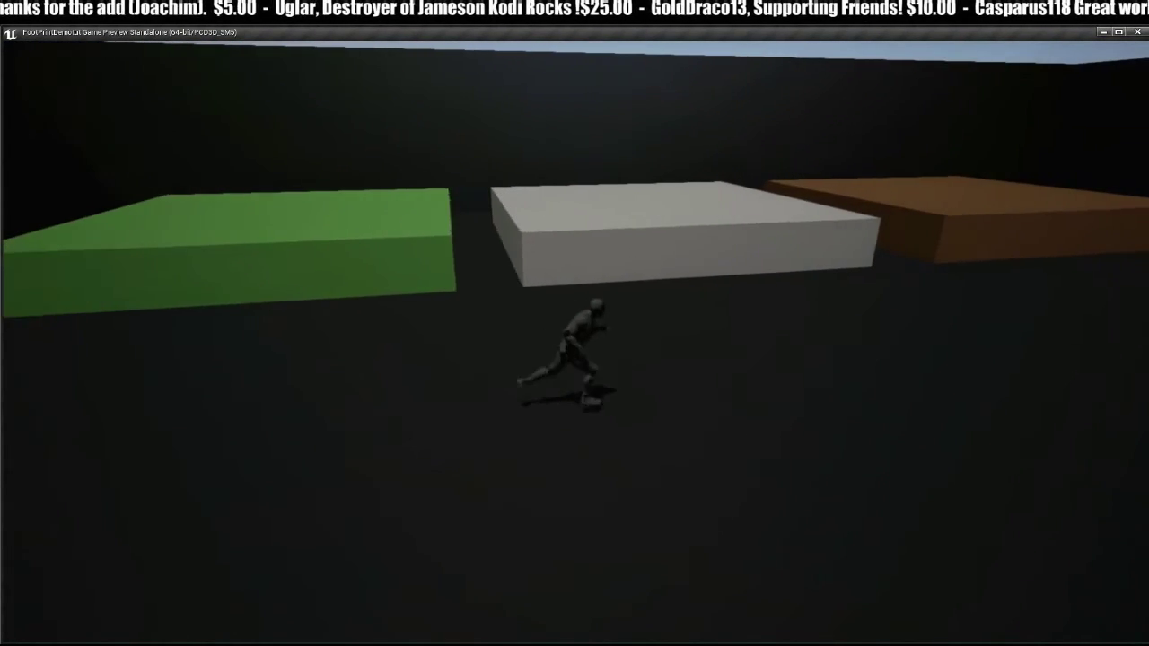
key(w)
key(w)
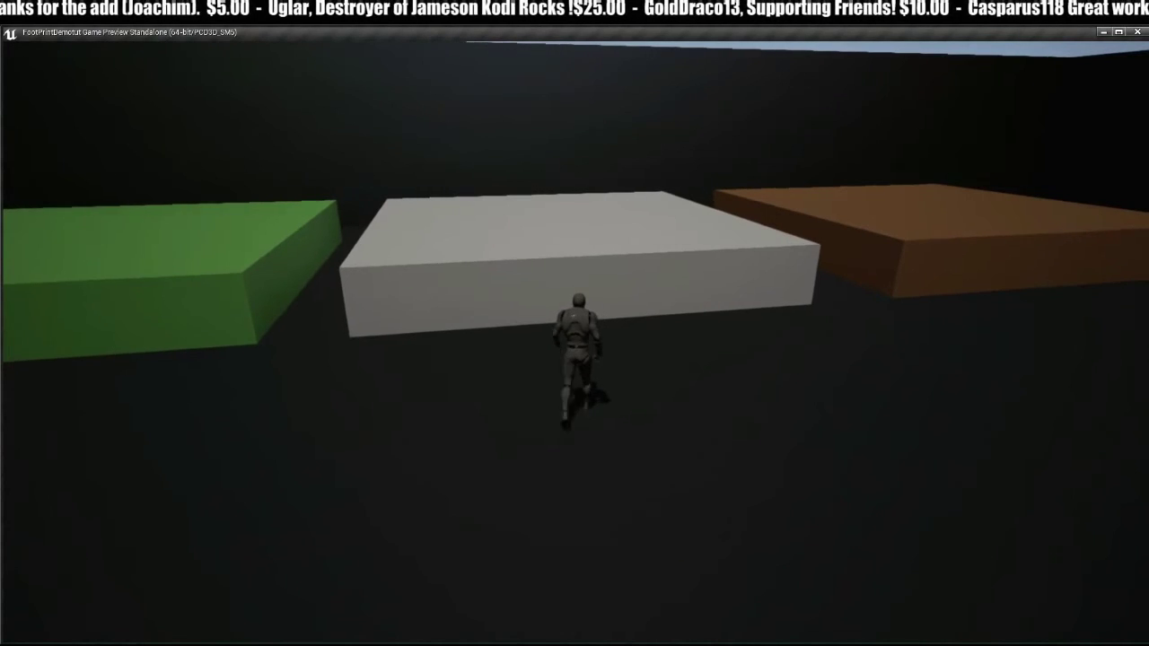
key(d)
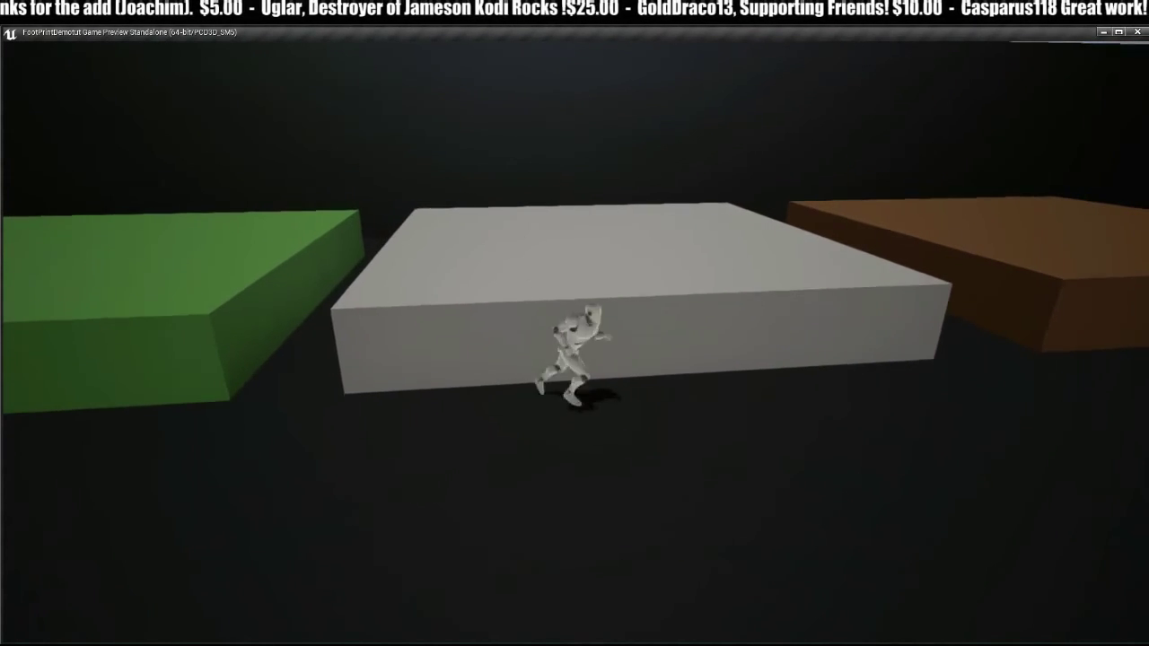
Step: Jump back onto the white snow block and run back and forth across it to check the step sound and footprints
key(w)
key(space)
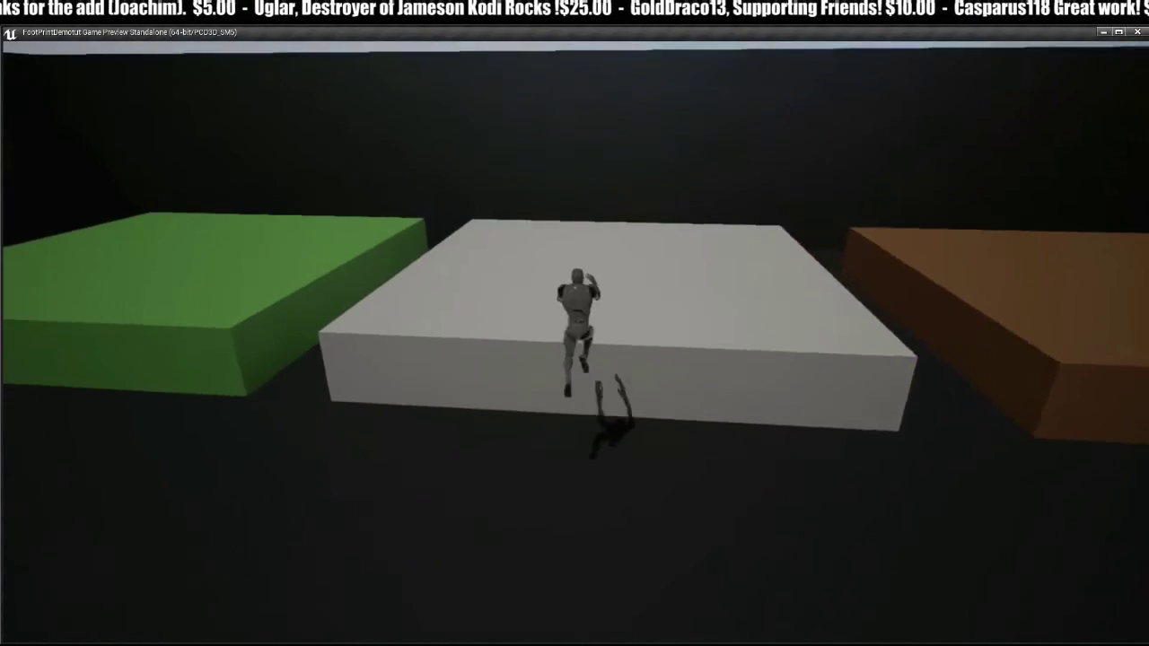
key(d)
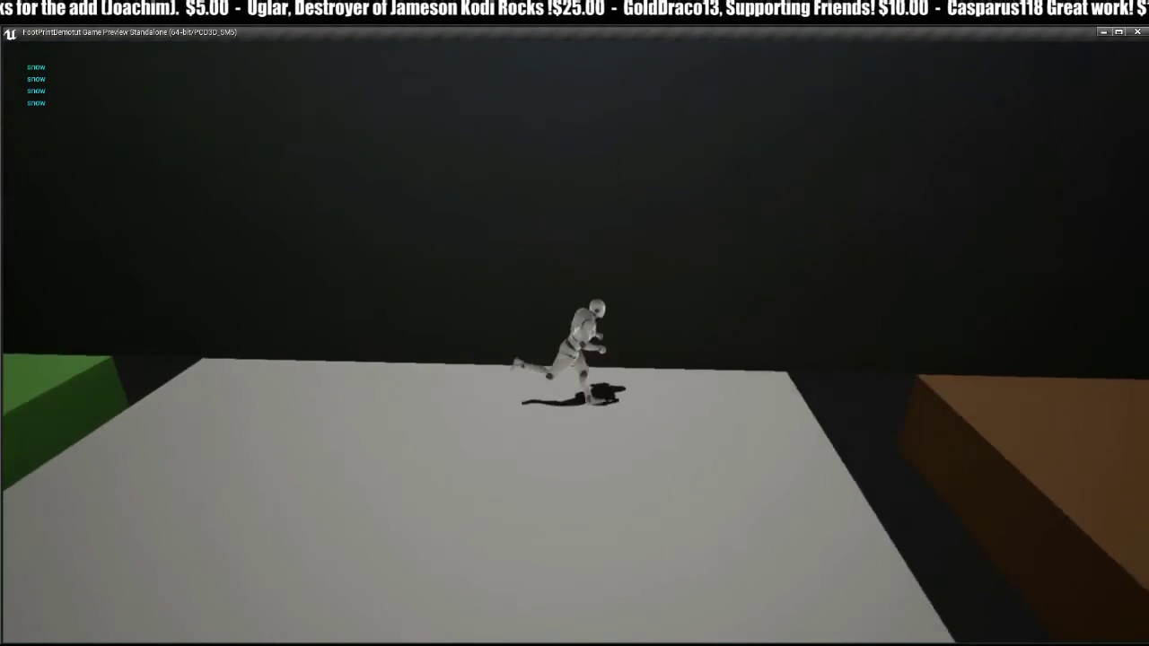
key(a)
key(d)
key(space)
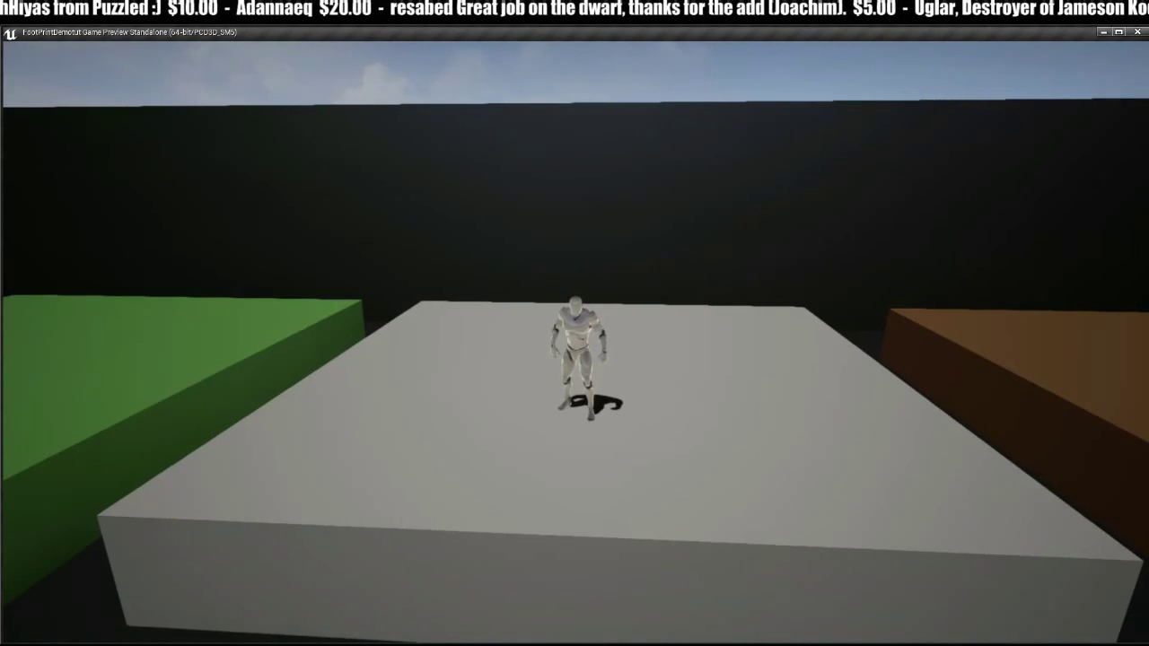
key(a)
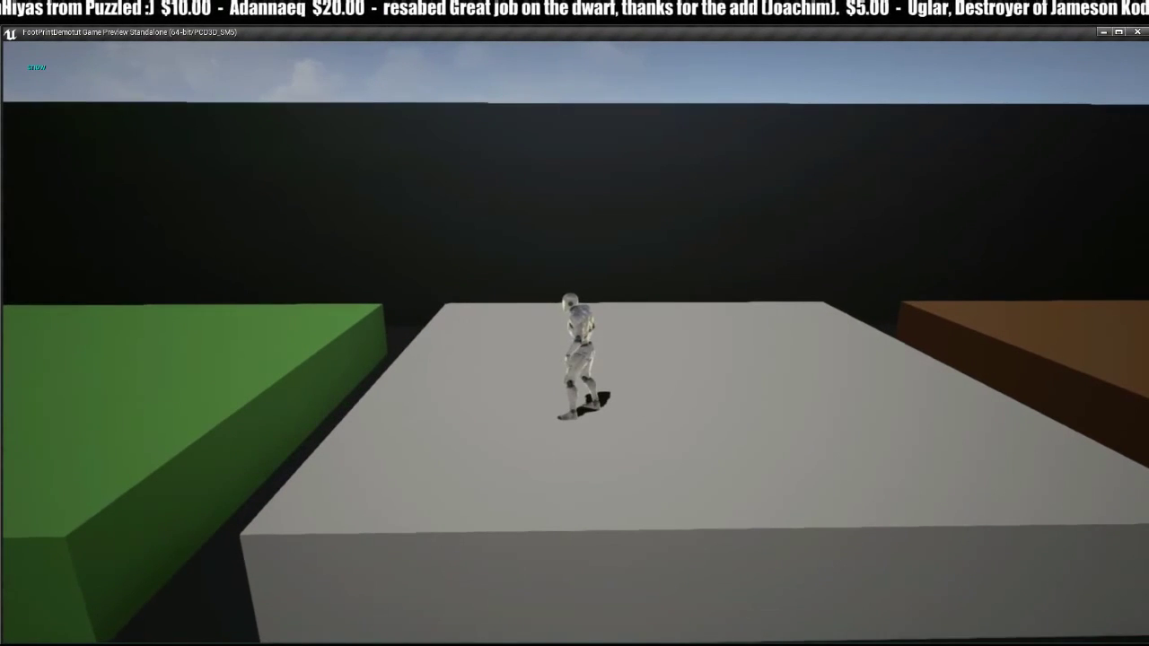
key(a)
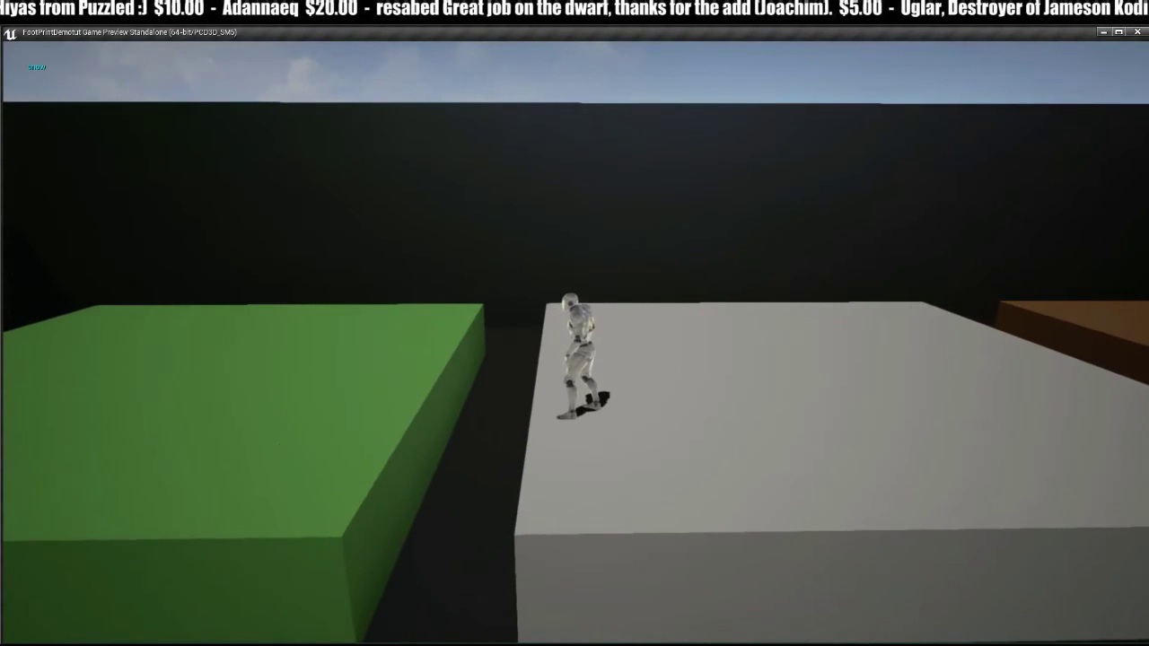
key(d)
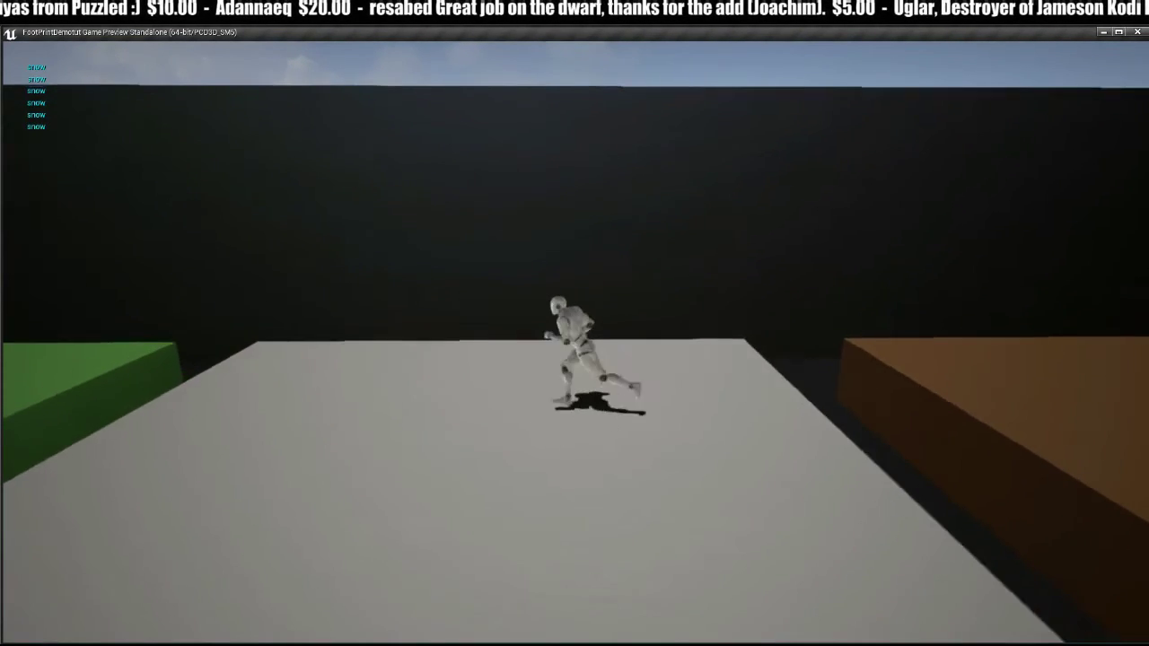
key(a)
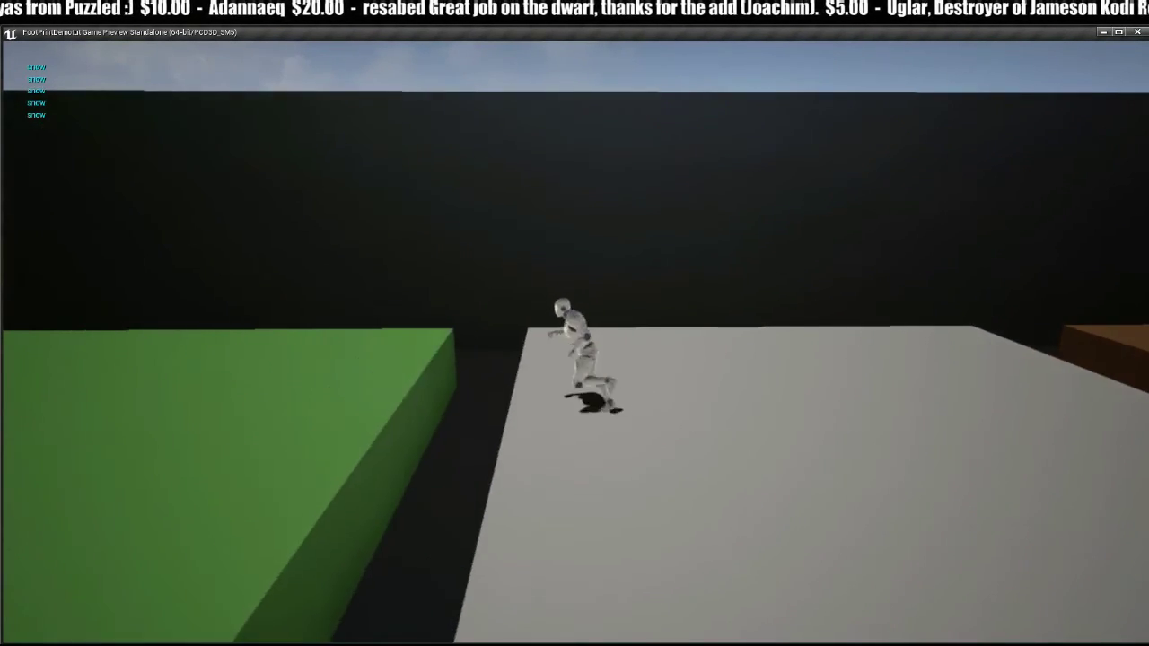
key(d)
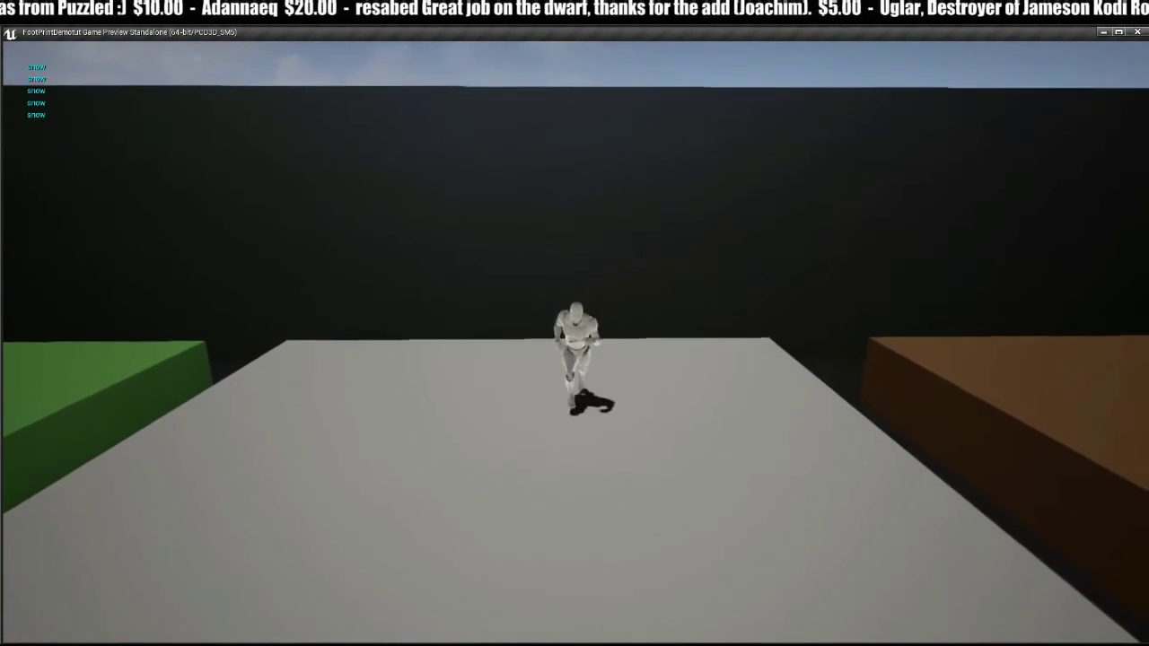
key(d)
key(w)
key(s)
key(d)
key(a)
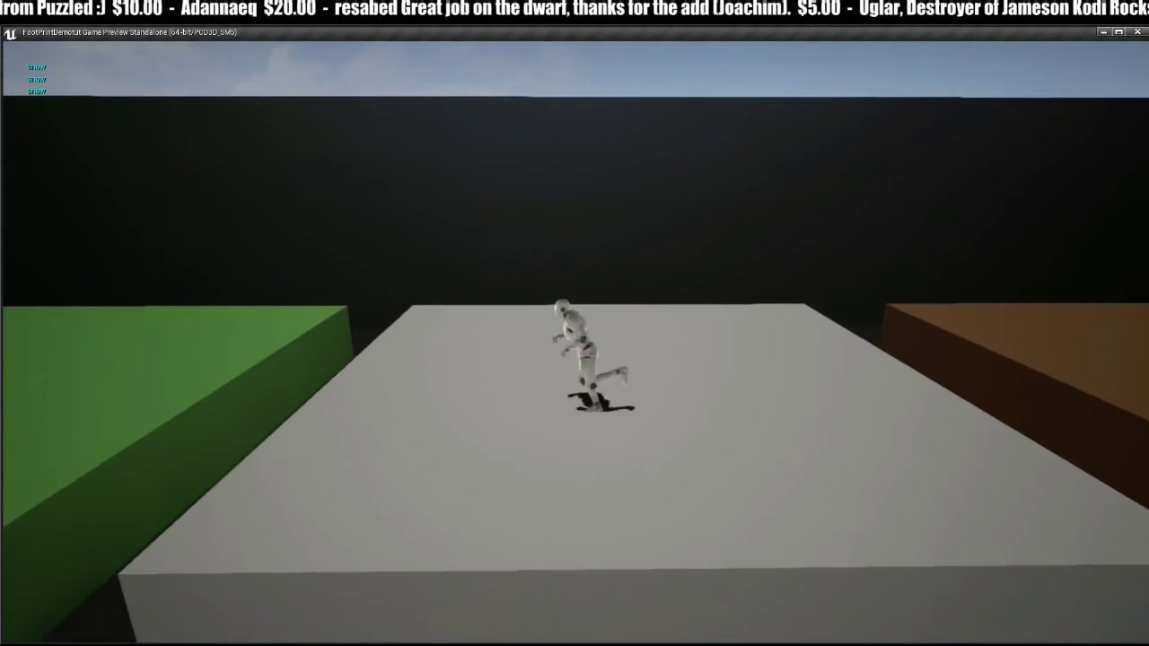